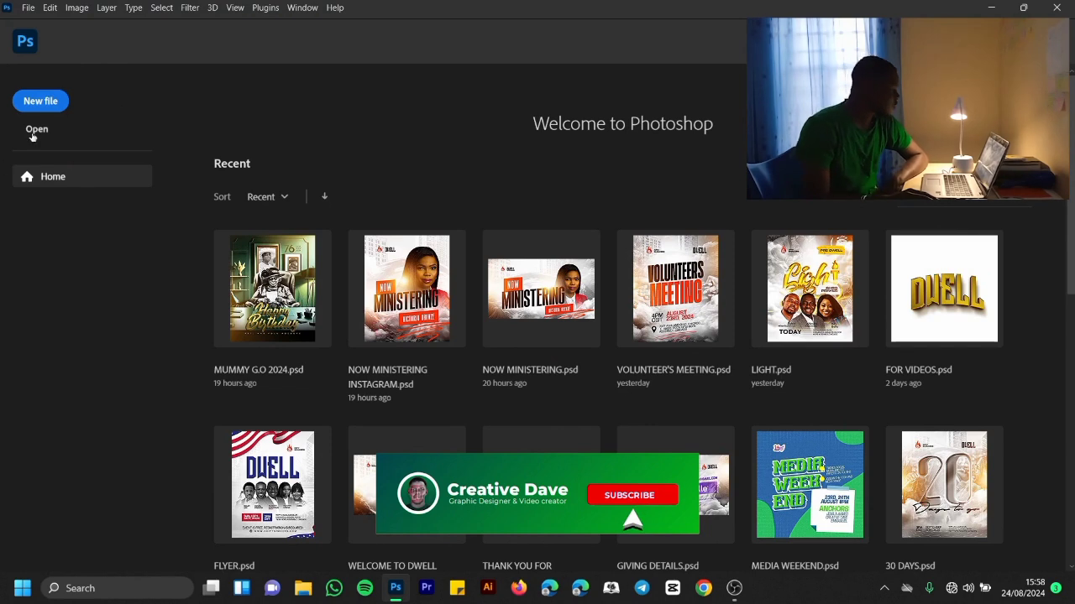
Step: Create a new 1080 x 1350 px portrait document at 300 ppi in RGB with a white background
left_click(39, 103)
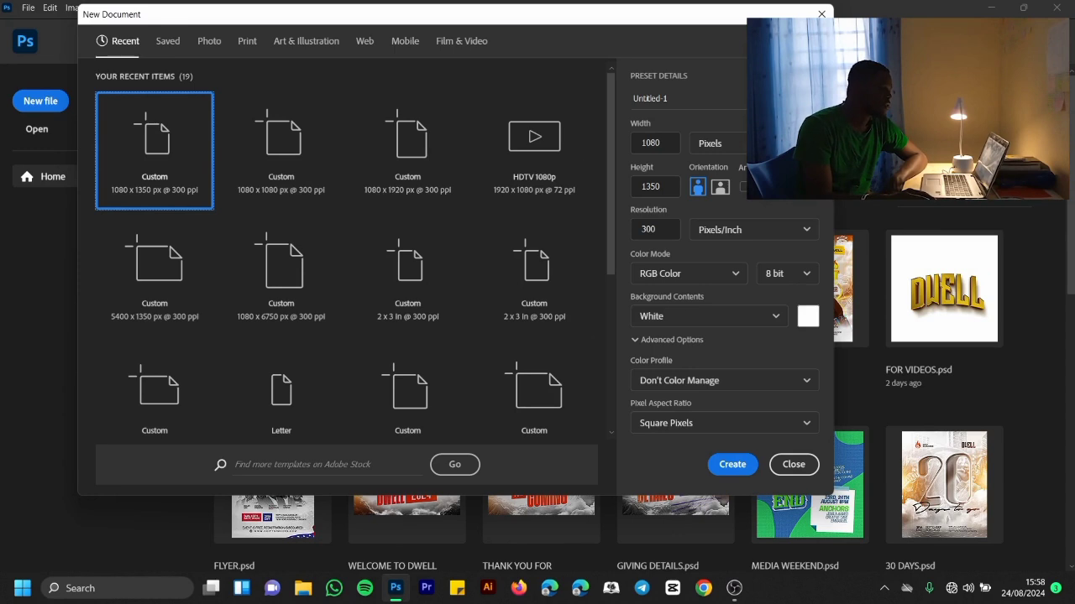
left_click(724, 465)
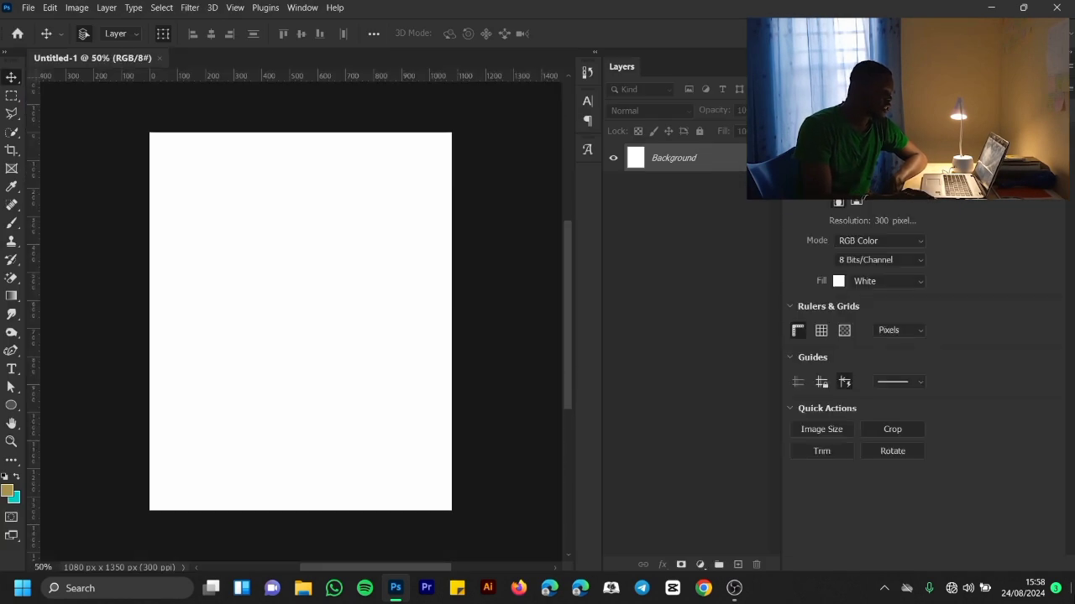
Step: Bring up the MUMMY G.O 2024 folder from the desktop in File Explorer and display its files as larger thumbnails
key("super+d")
double_click(984, 225)
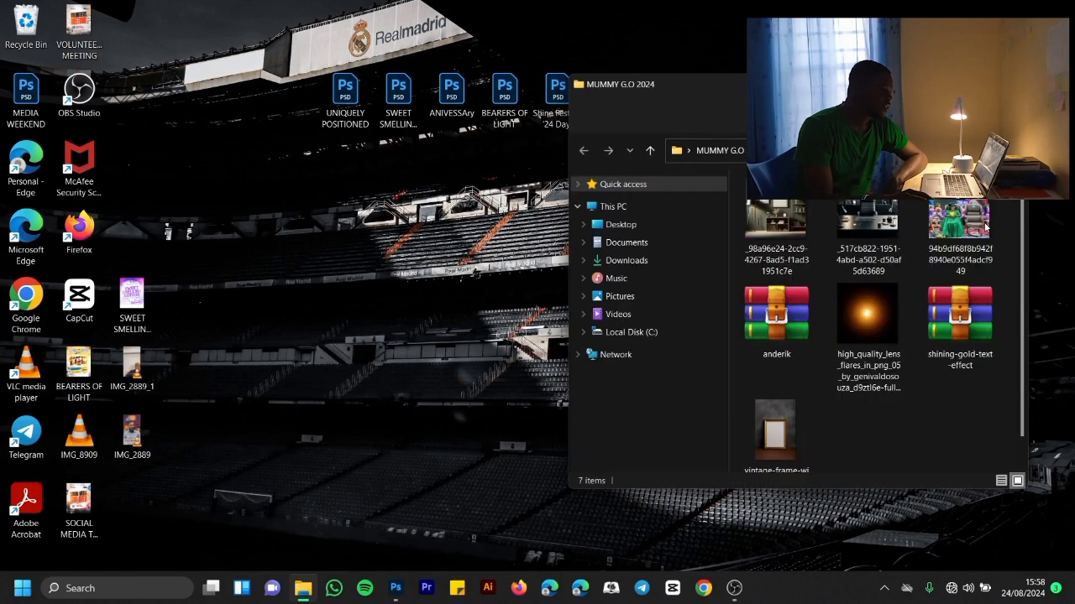
left_click(977, 84)
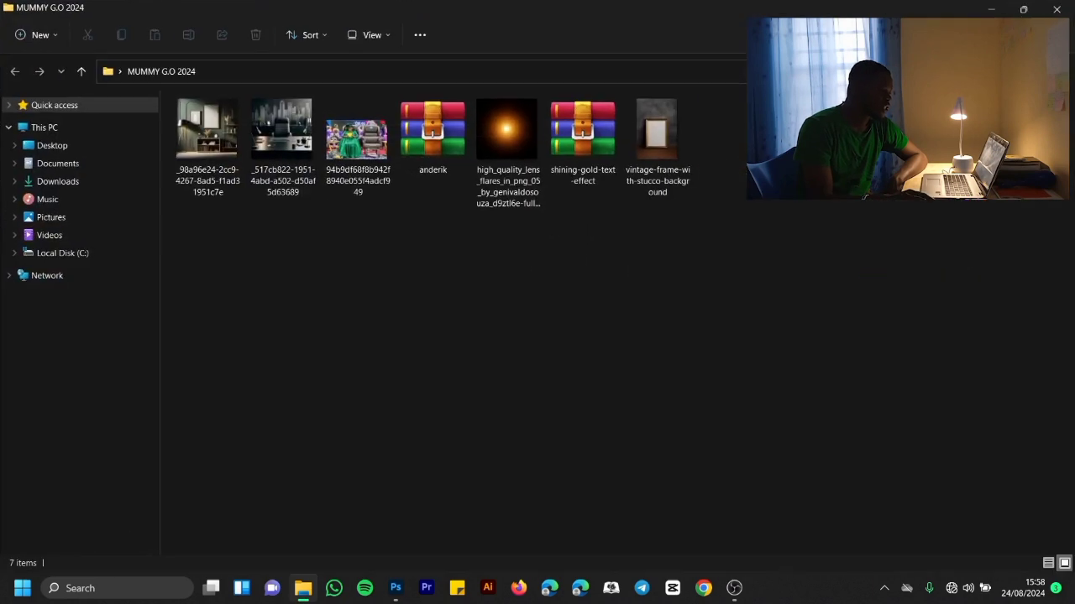
right_click(811, 344)
left_click(867, 361)
left_click(739, 361)
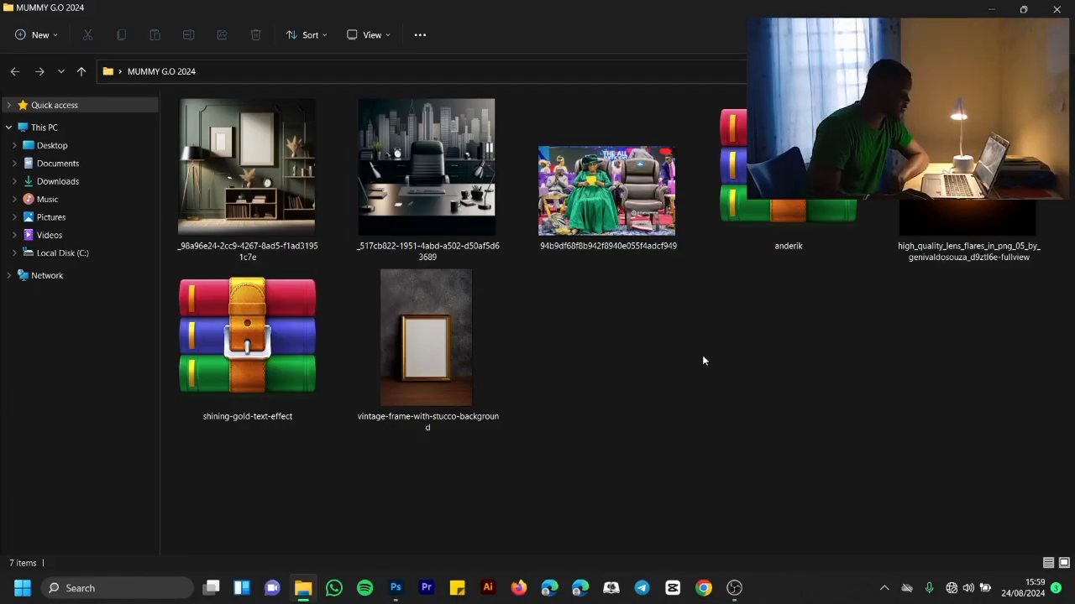
Step: Place the green living-room image from the MUMMY G.O 2024 folder into the new document in Photoshop
double_click(271, 157)
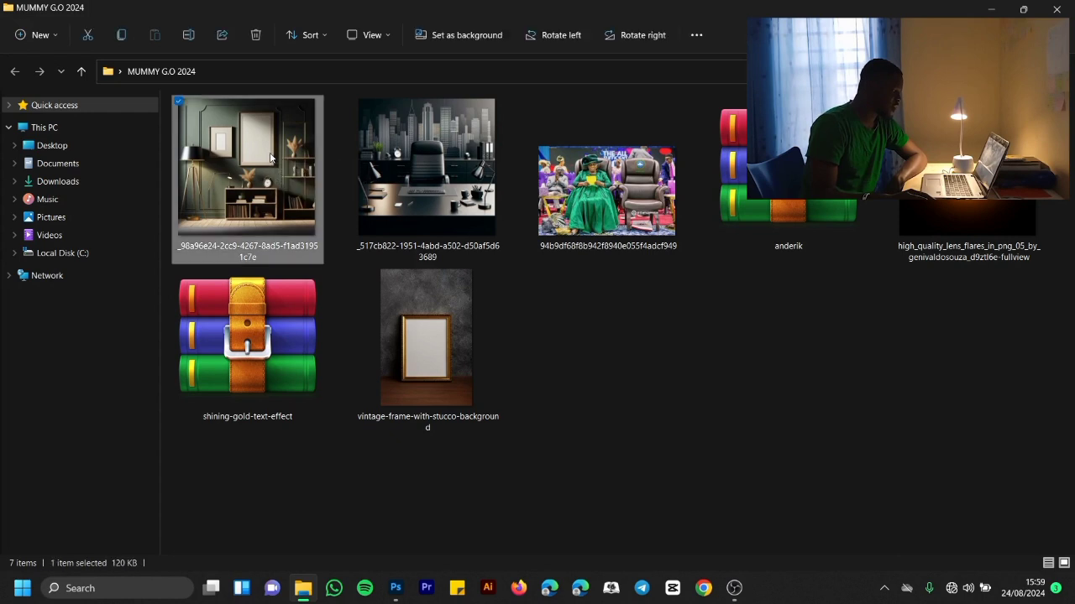
left_click(388, 599)
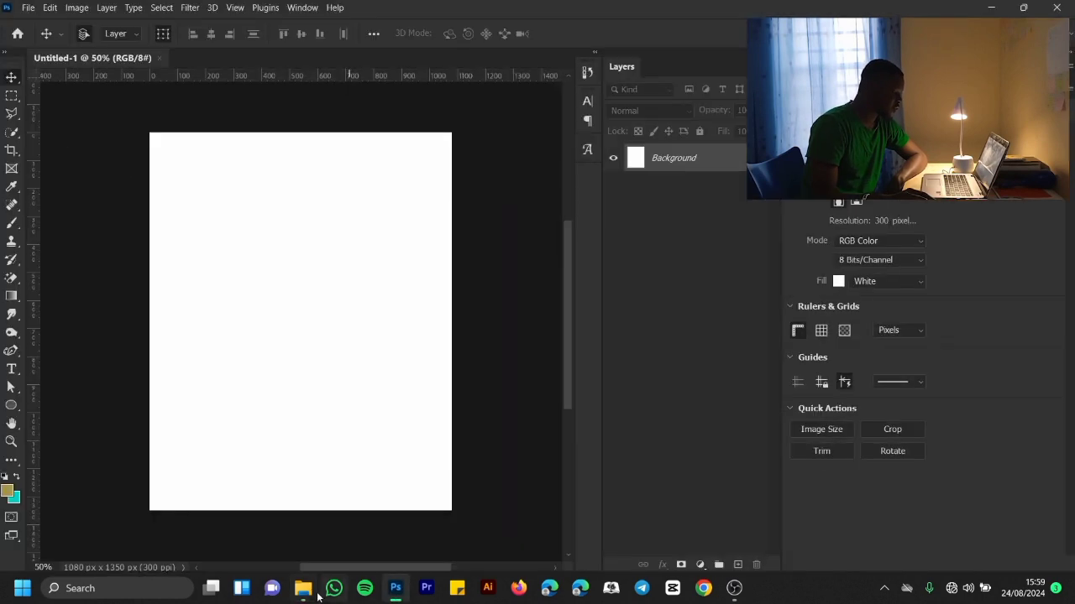
left_click(313, 591)
left_click(1023, 9)
left_click_drag(836, 275, 297, 345)
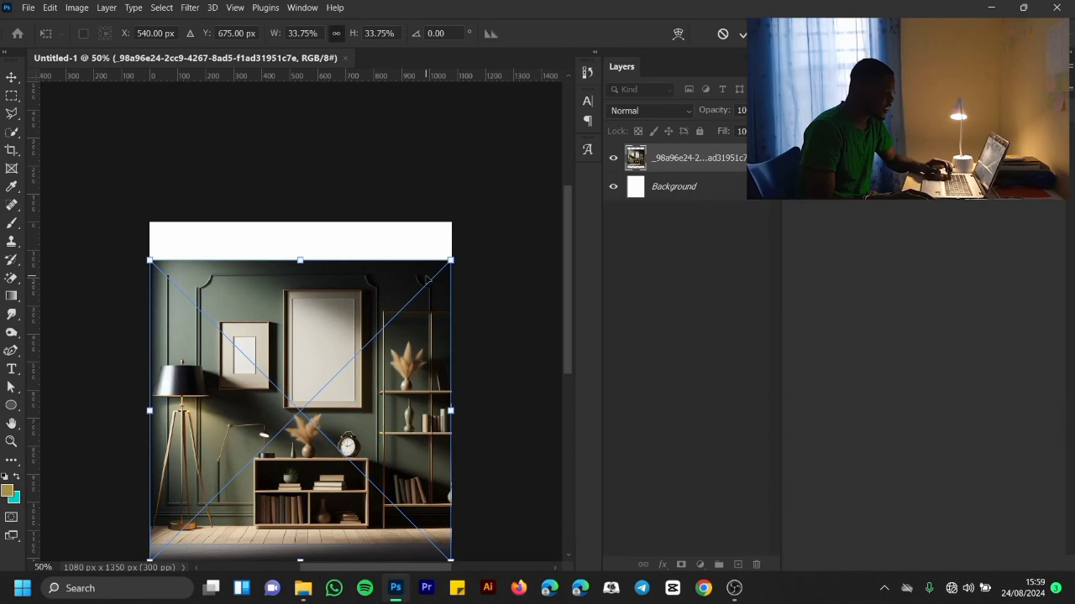
Step: Flip the placed room image horizontally and enlarge it to about 44% so it fills the canvas
scroll(374, 326, "down", 1)
right_click(374, 326)
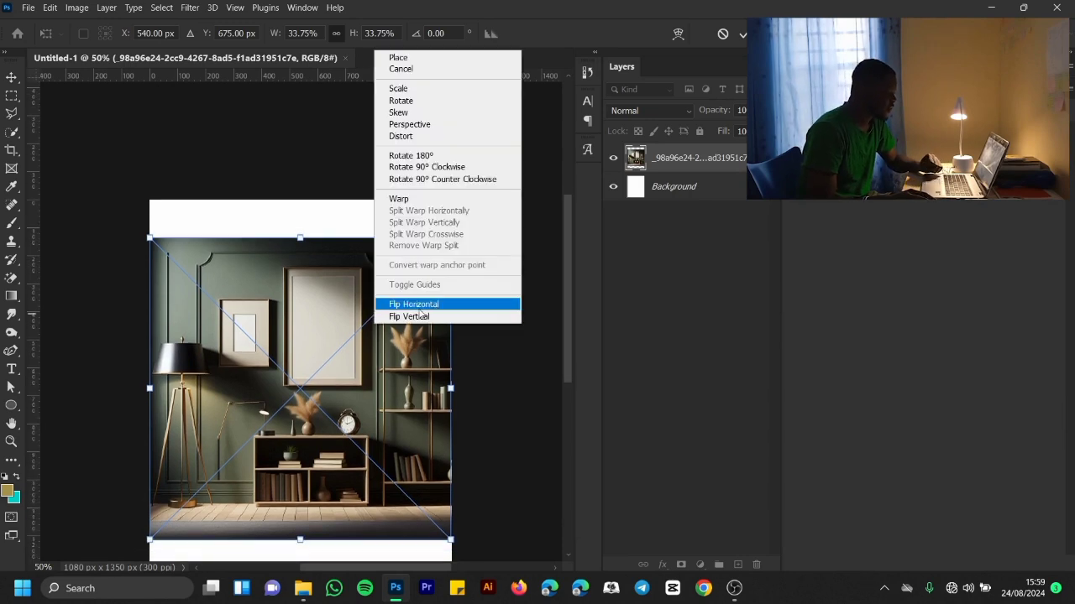
left_click(419, 308)
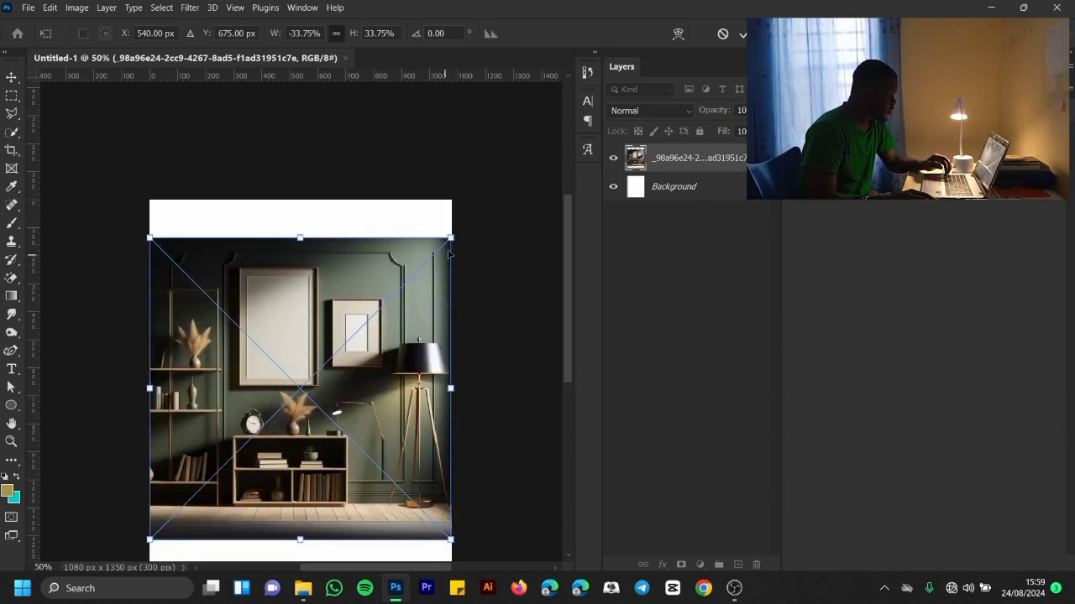
left_click_drag(449, 238, 495, 148)
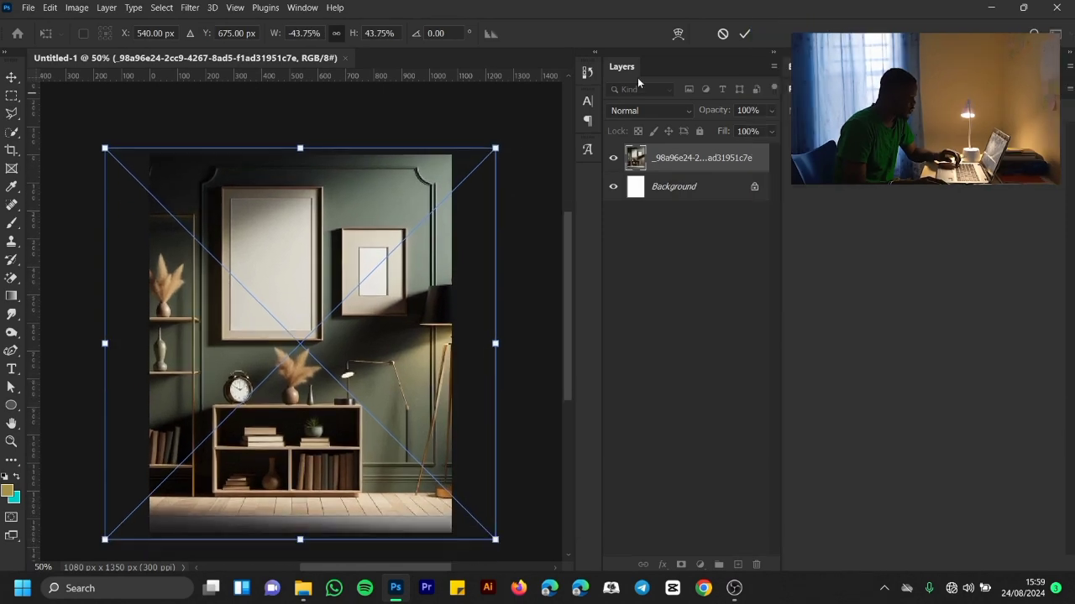
left_click(743, 35)
left_click_drag(273, 303, 272, 304)
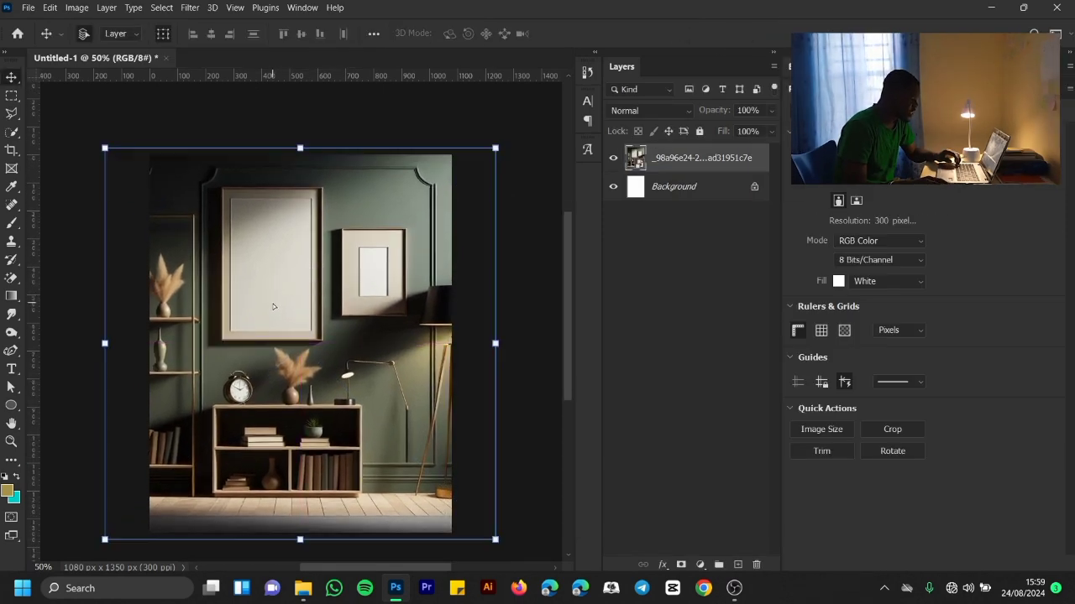
Step: Place the vintage-frame-with-stucco-background image from the folder as a layer above the room
mouse_move(305, 588)
left_click(322, 568)
left_click_drag(815, 396, 392, 364)
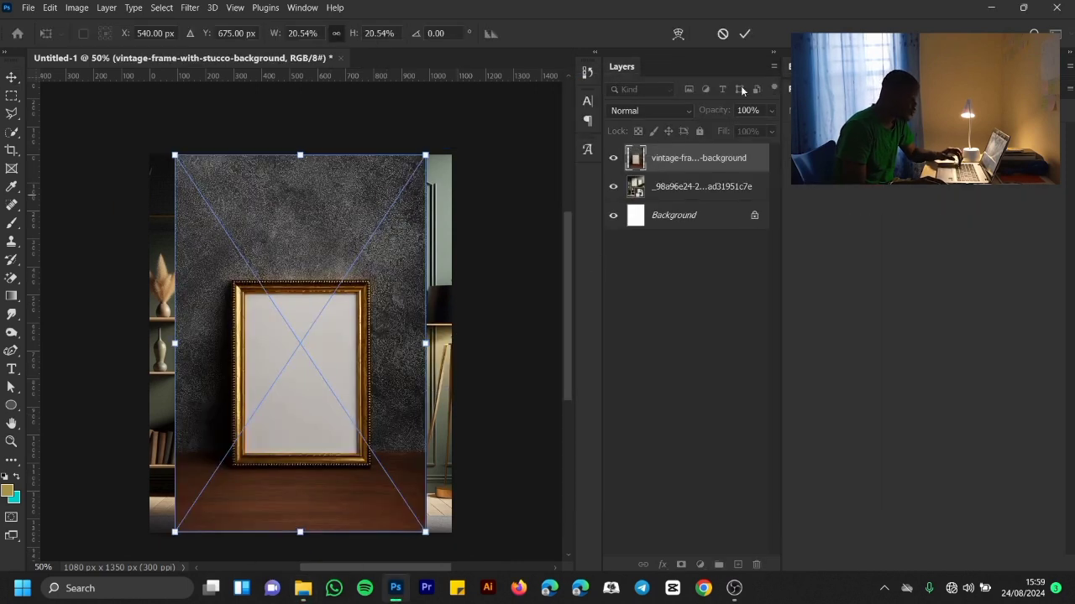
key("Return")
Step: Select the gold frame with a rectangular marquee along its outer edges and mask away the stucco background
key("z")
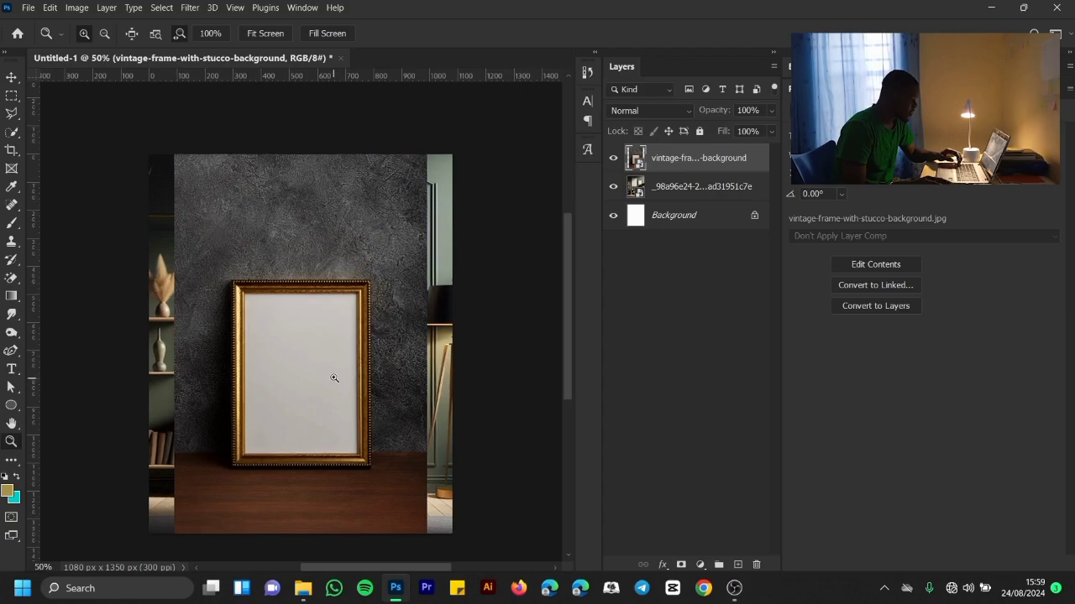
left_click(336, 377)
left_click(22, 52)
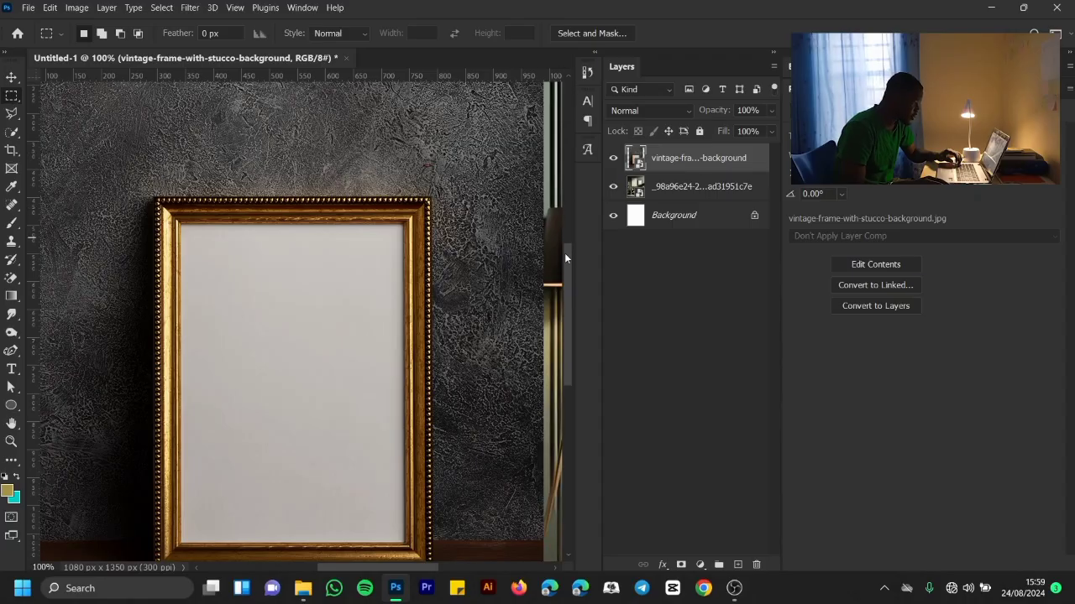
left_click_drag(564, 252, 566, 272)
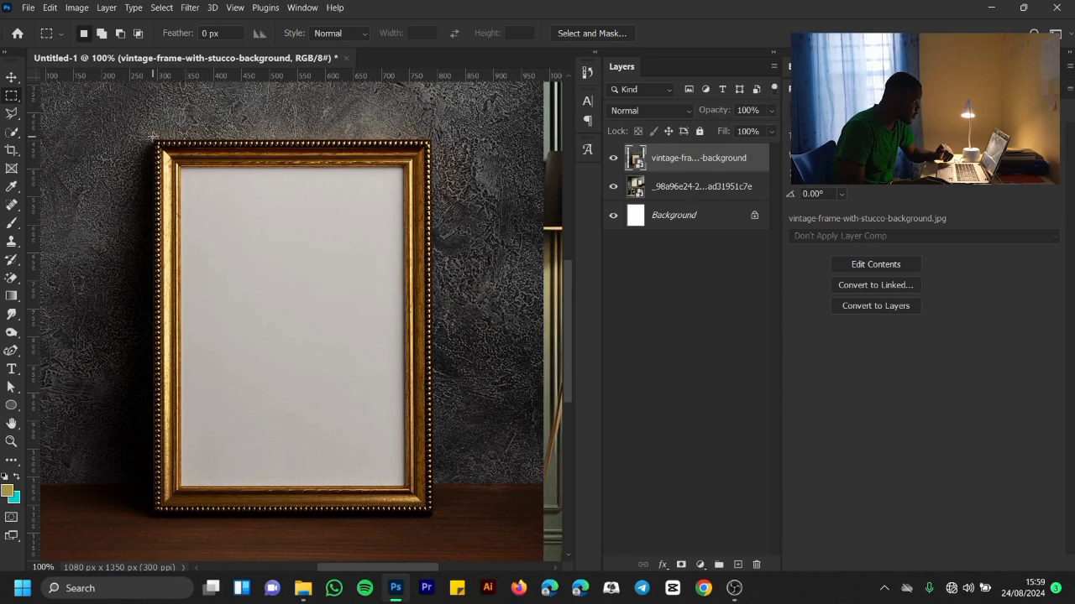
left_click_drag(153, 136, 434, 516)
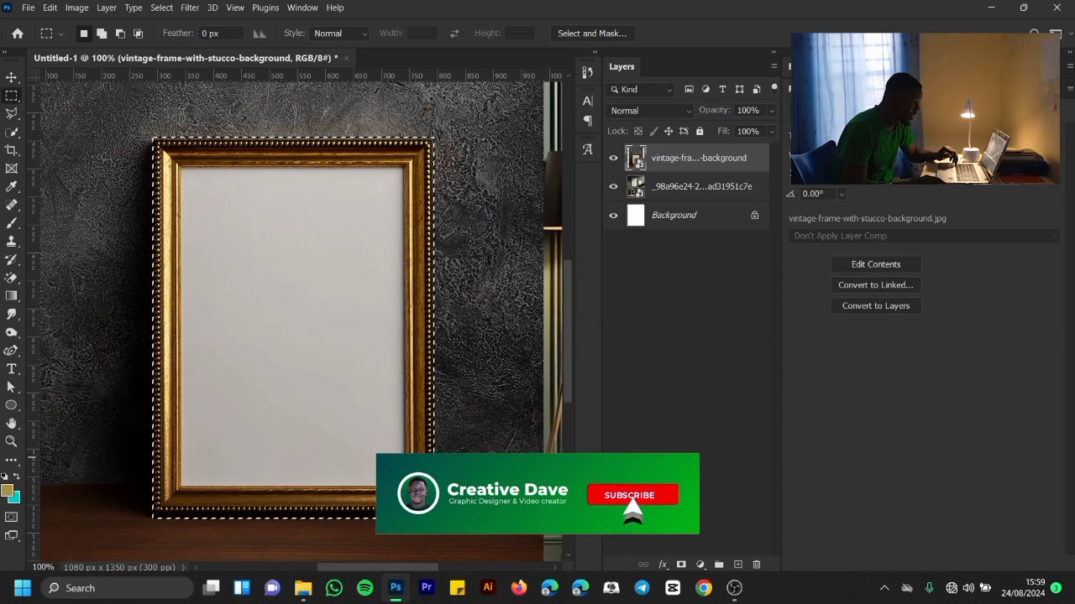
left_click(681, 564)
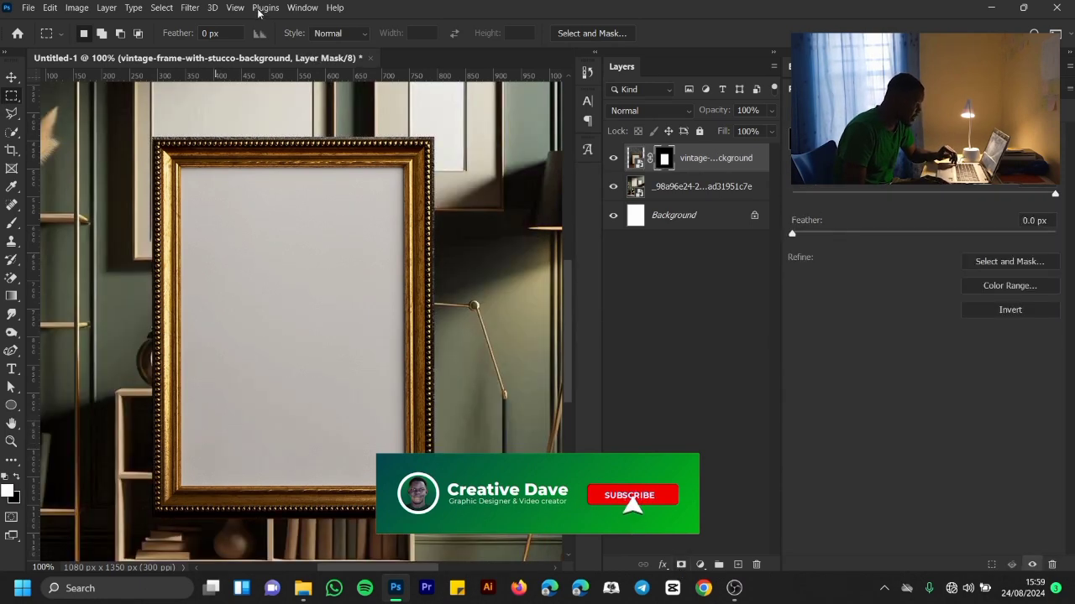
Step: Convert the masked gold frame layer to a smart object
key("ctrl+0")
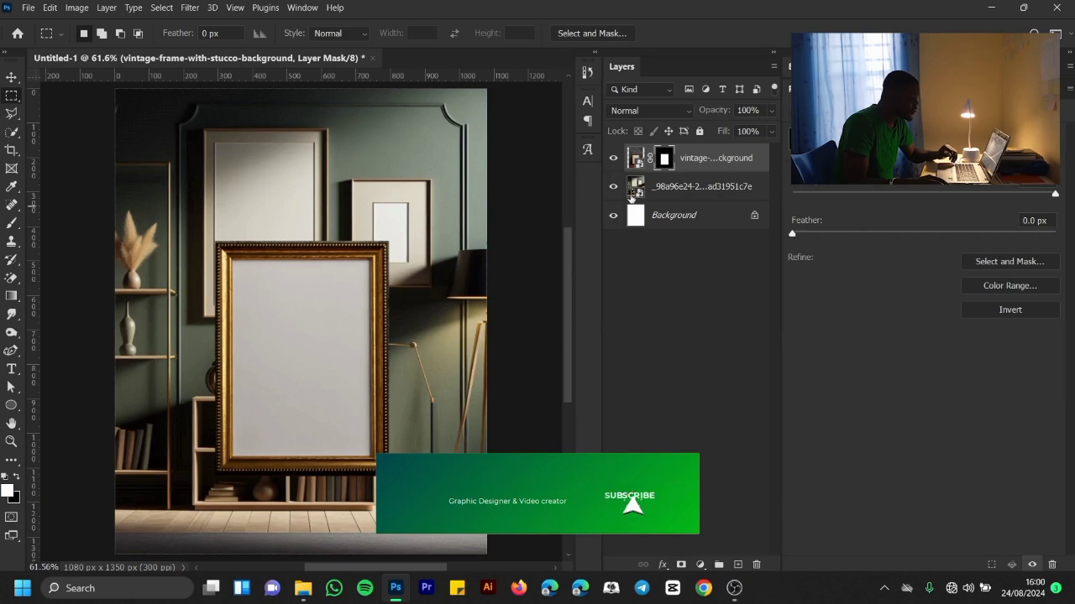
right_click(697, 157)
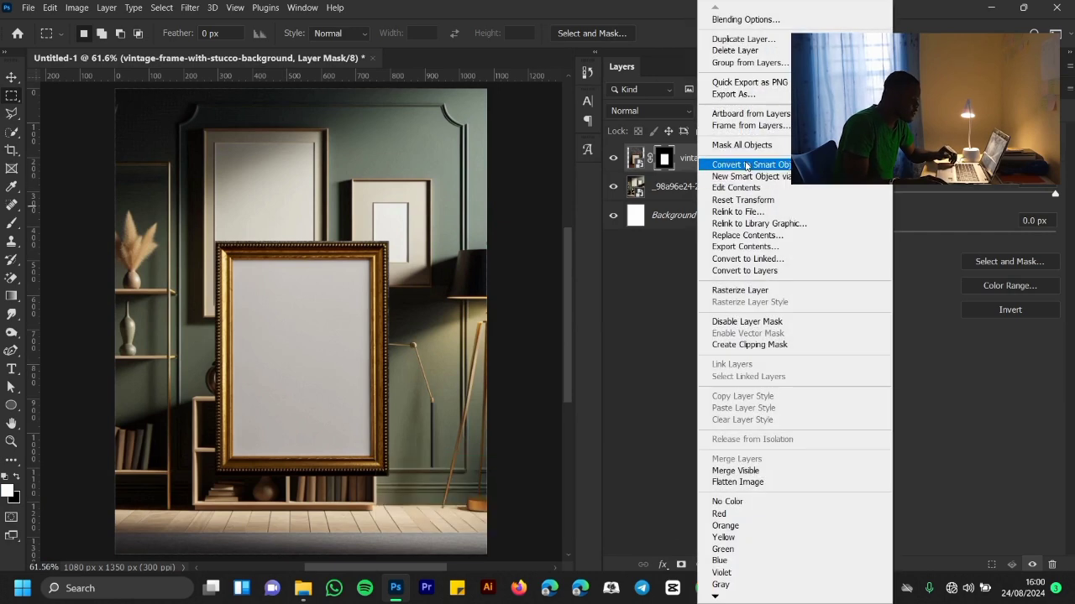
left_click(746, 166)
Step: Scale the gold frame down to about 29% and position it inside the smaller wall picture
left_click(16, 86)
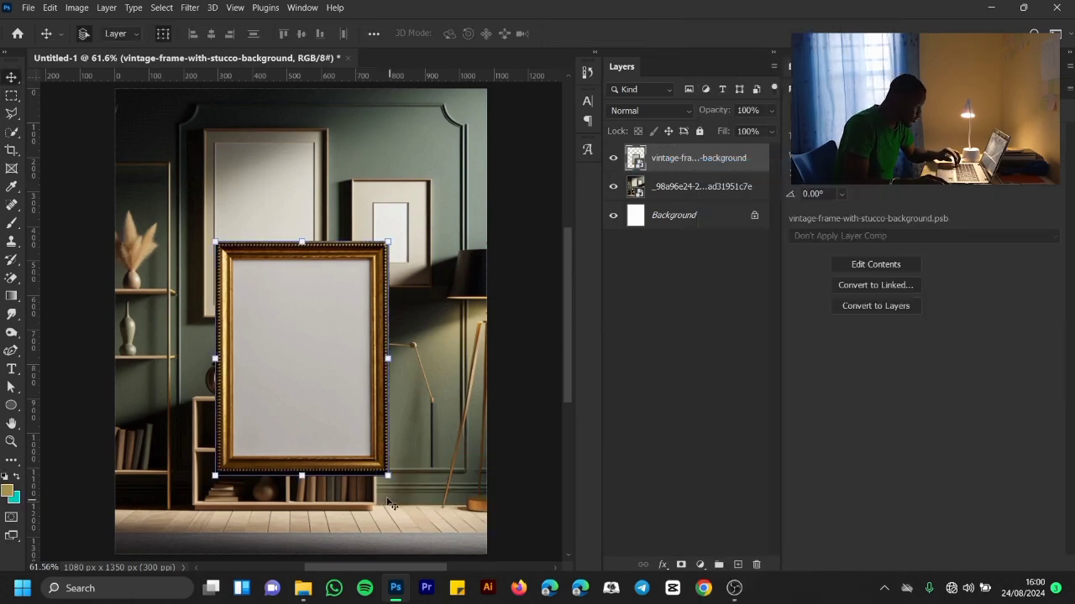
left_click_drag(387, 477, 355, 439)
left_click_drag(319, 364, 390, 262)
left_click_drag(421, 322, 388, 235)
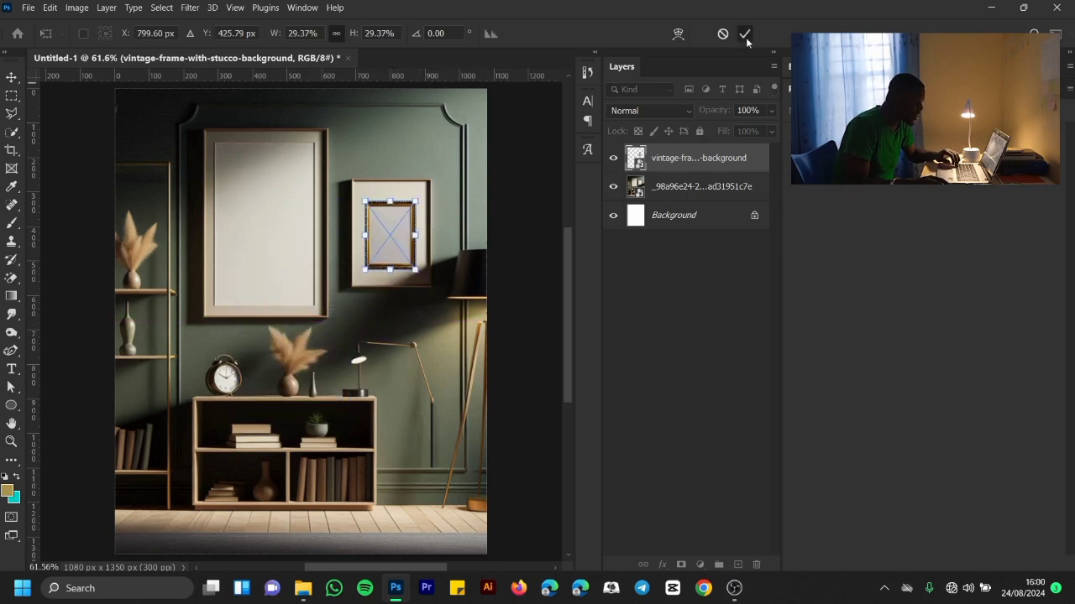
left_click(744, 33)
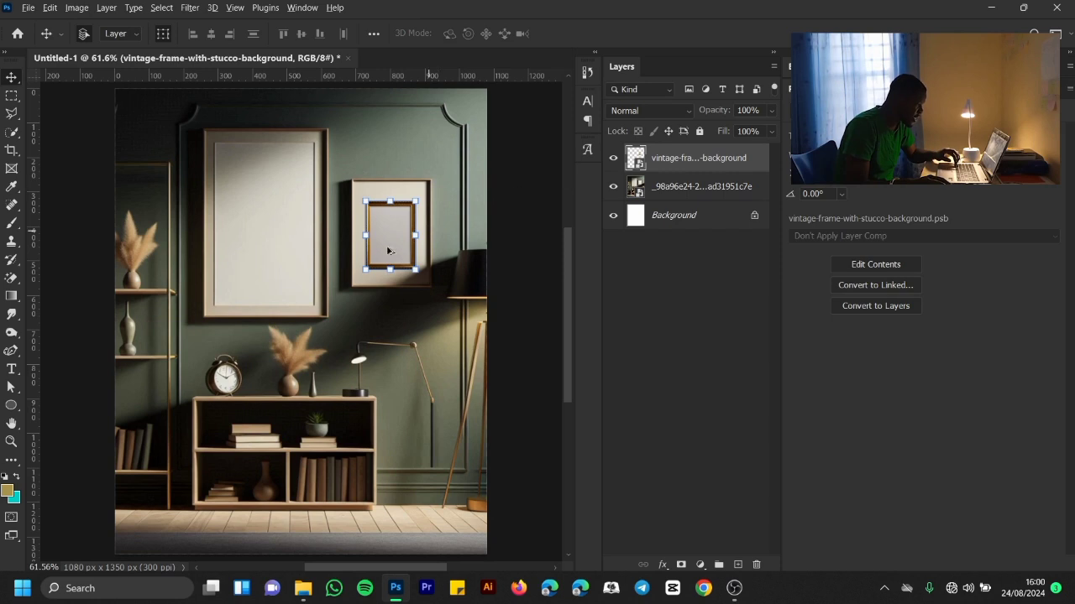
Step: Duplicate the small gold frame onto the larger wall picture and enlarge the copy to span that picture's width
left_click_drag(391, 236, 250, 231)
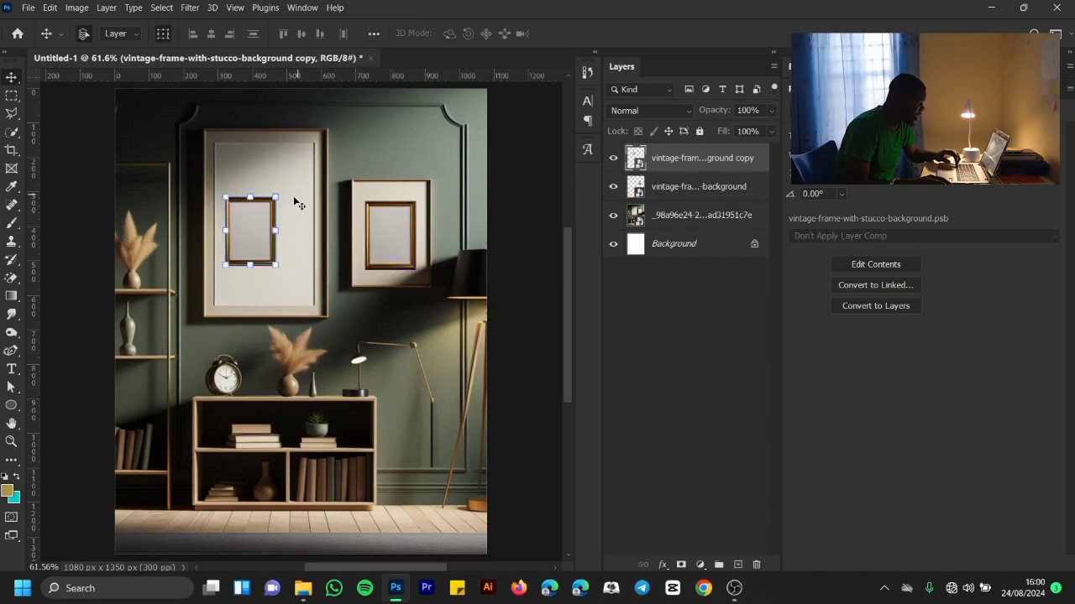
left_click_drag(277, 192, 302, 159)
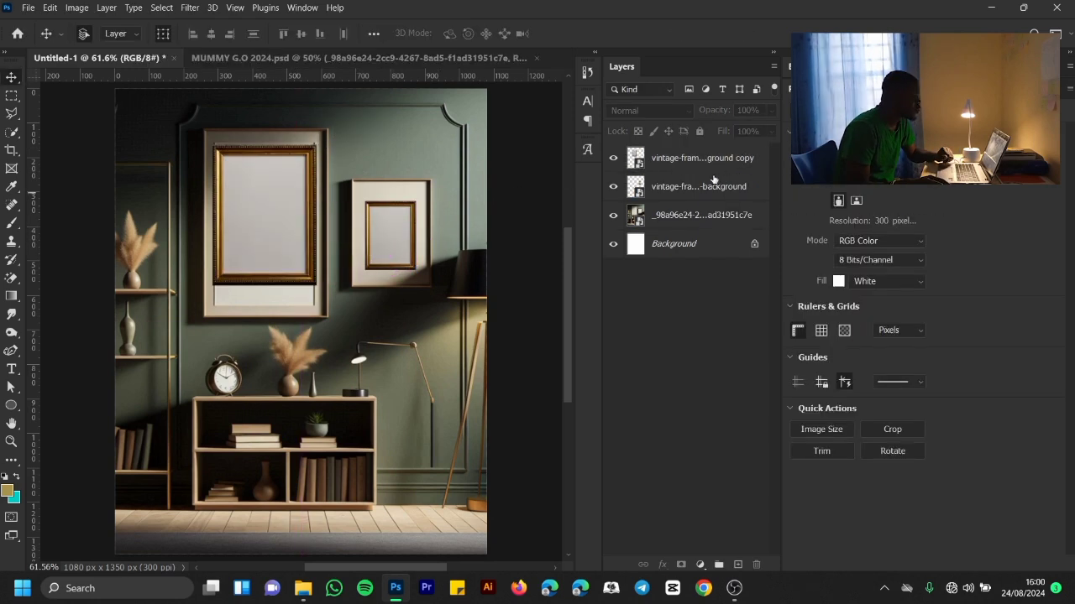
Step: Choose the Pen tool and add a new empty layer above the enlarged frame copy
left_click(277, 233)
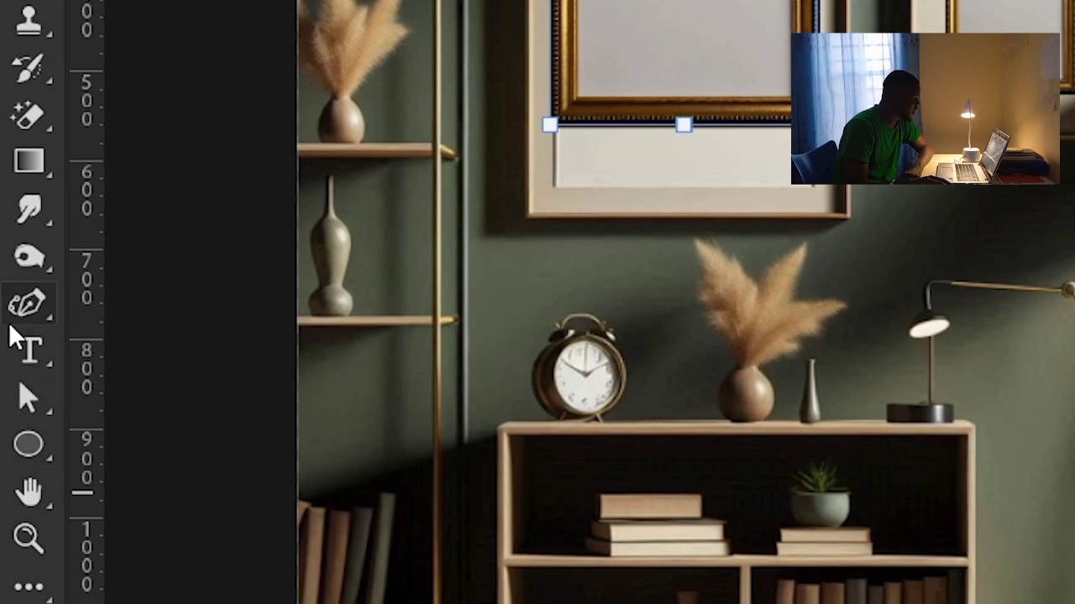
right_click(4, 357)
left_click(116, 336)
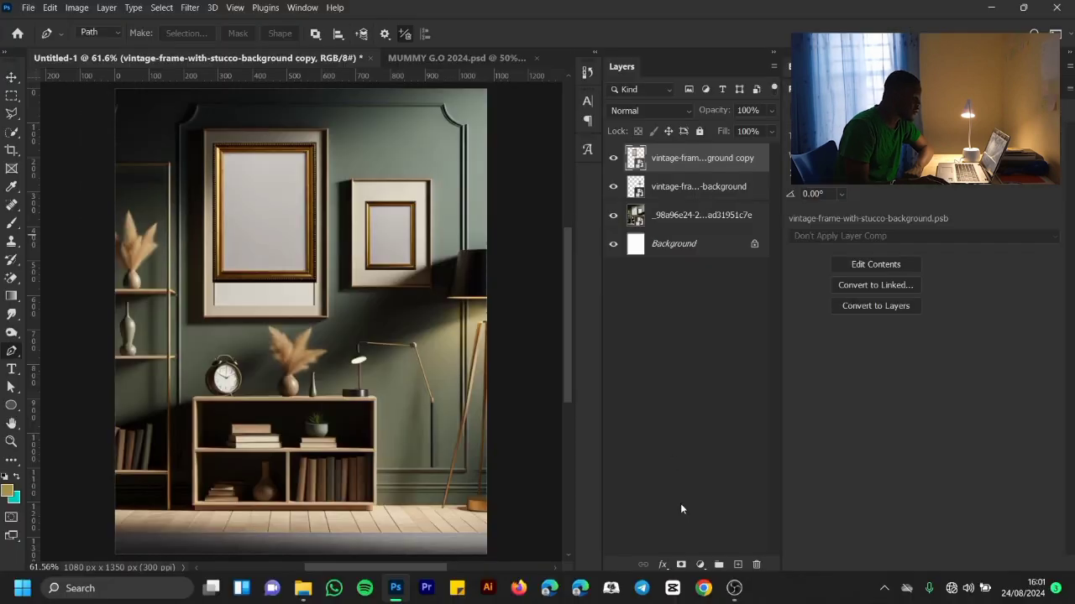
left_click(737, 565)
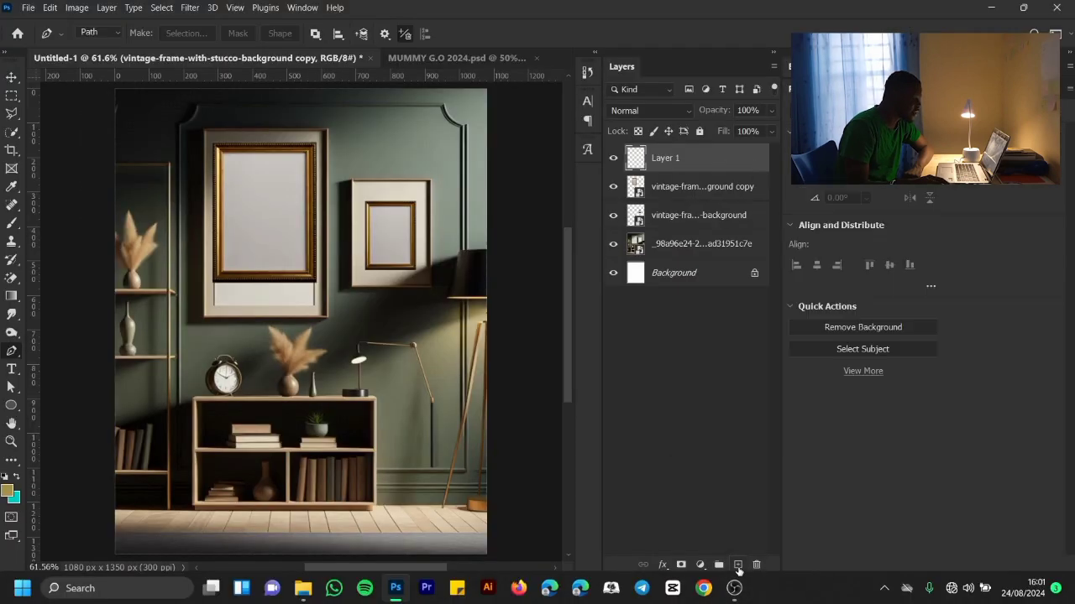
Step: Try to outline the large gold frame's inner opening with a closed four-corner Pen tool path
key("z")
left_click(262, 222)
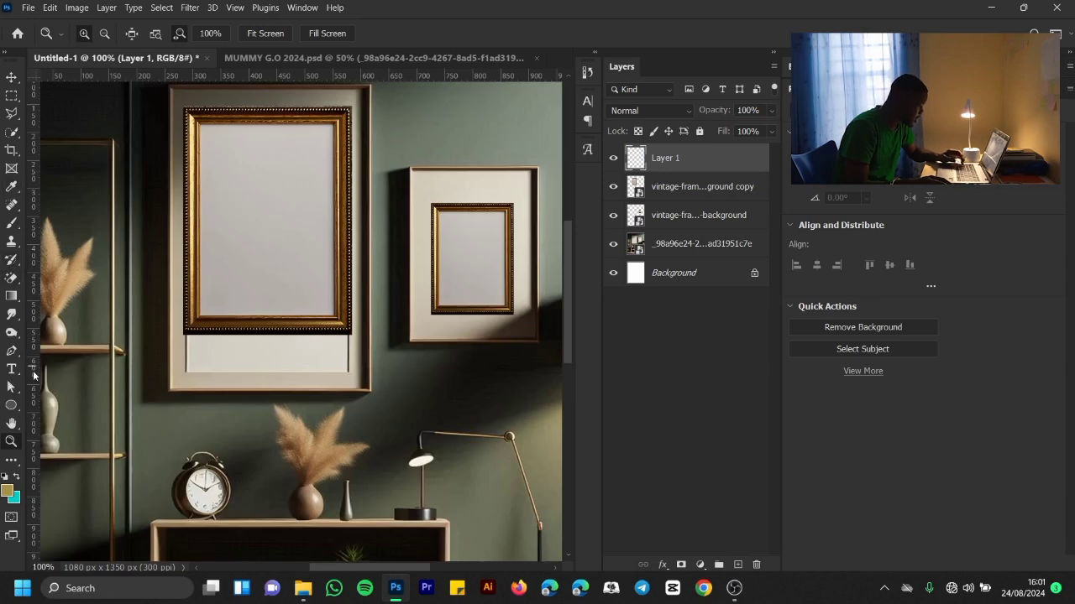
key("p")
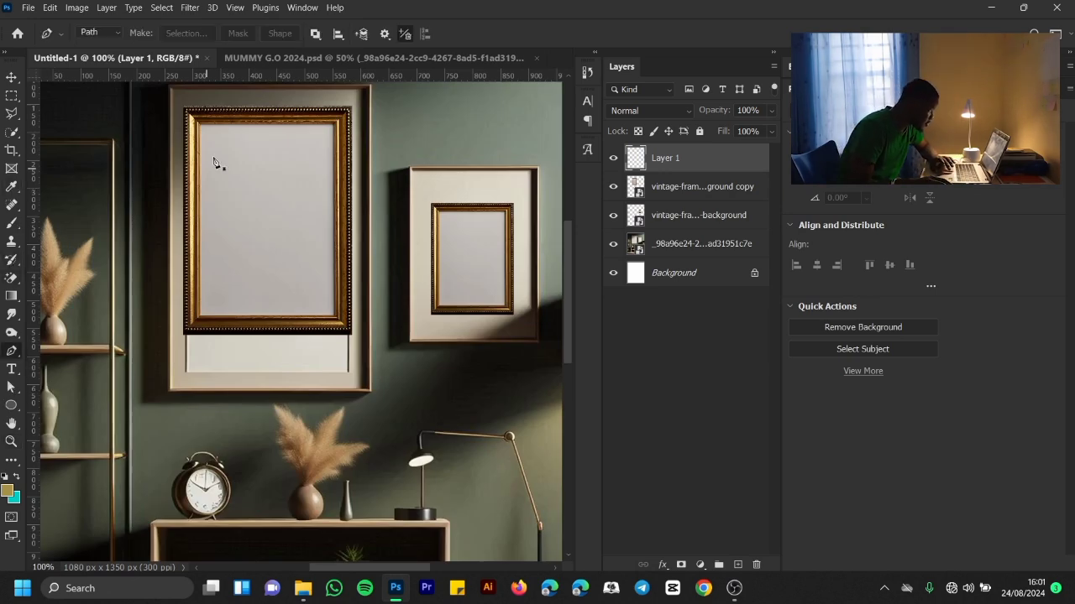
left_click(201, 124)
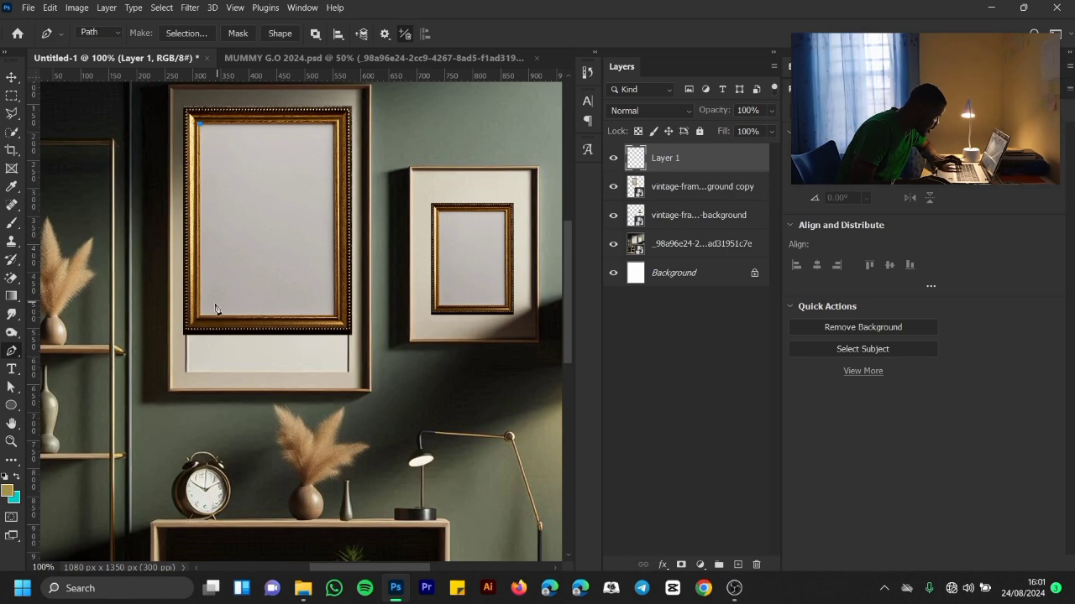
left_click(336, 316)
left_click(336, 126)
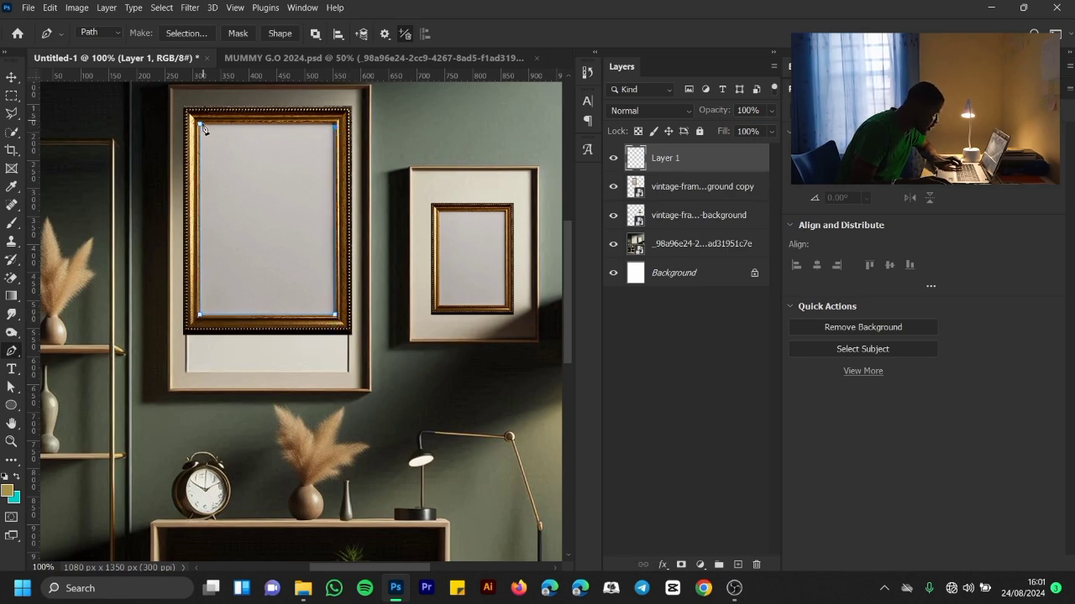
left_click(201, 125)
key("v")
left_click(311, 165)
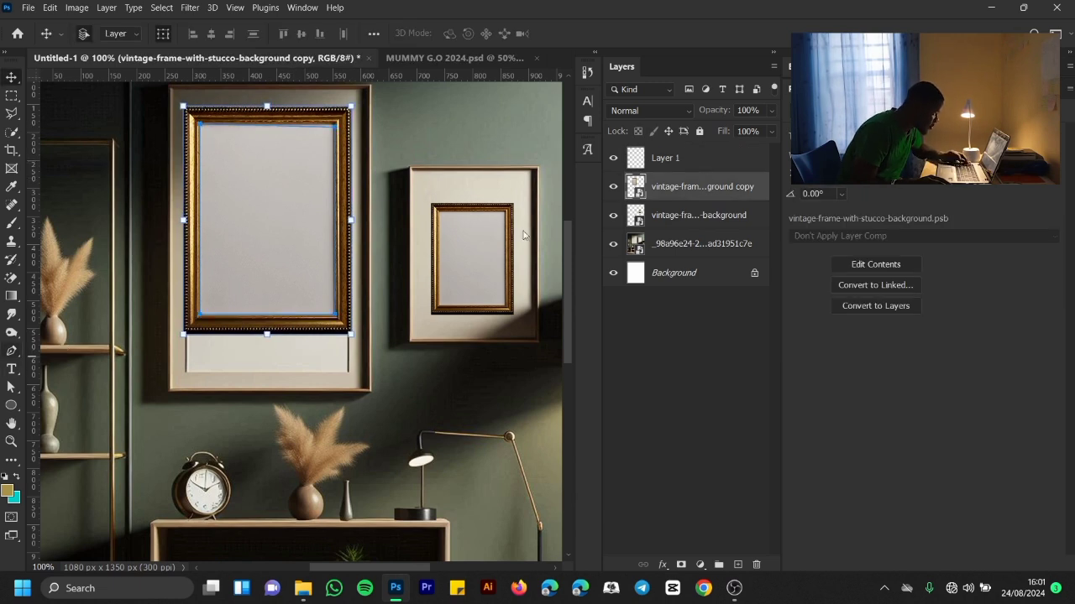
Step: On Layer 1, use the Curvature Pen to trace the bottom and right edges of the large frame's opening, with a sharp lower-right corner
left_click(686, 164)
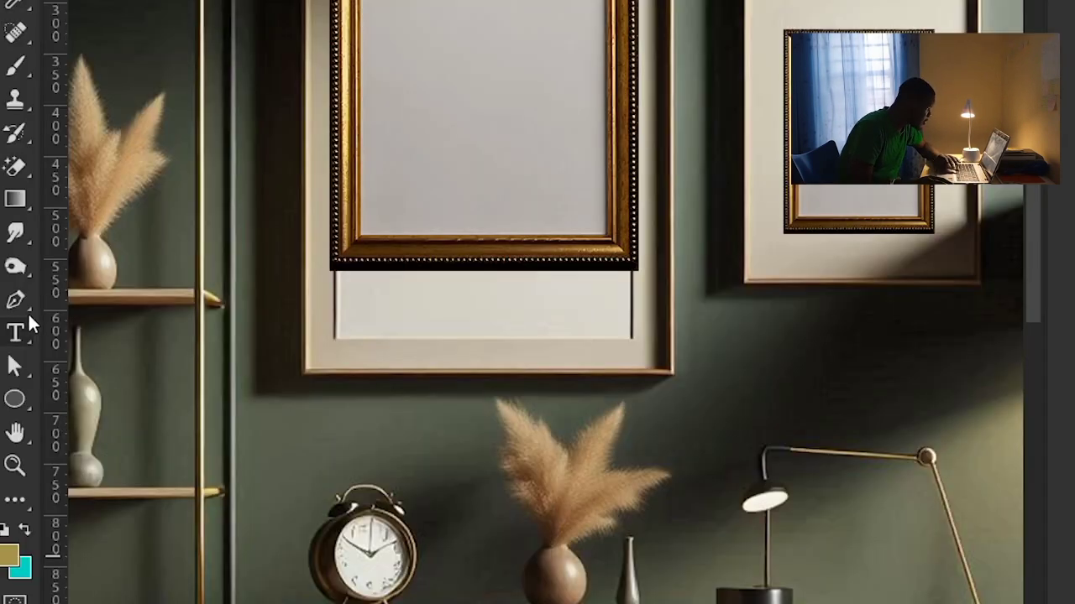
right_click(12, 351)
left_click(69, 349)
key("shift+p")
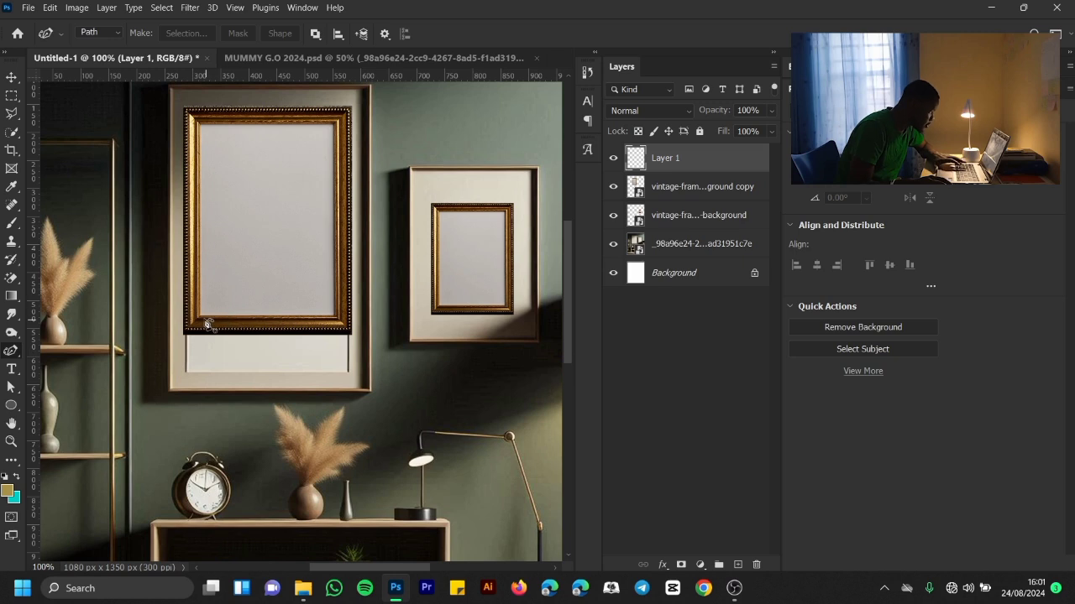
left_click(200, 318)
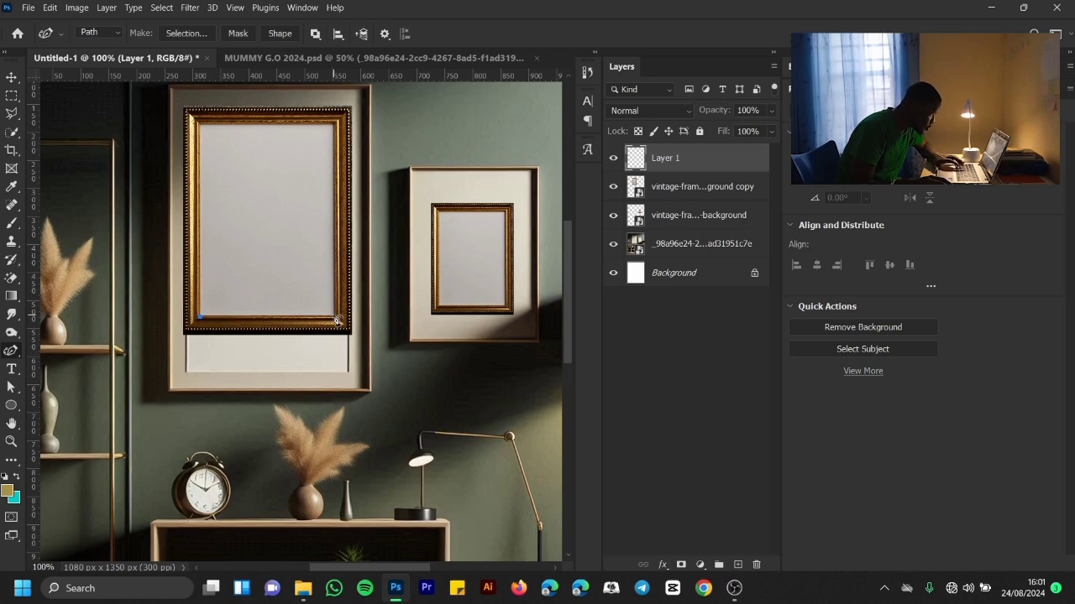
left_click(335, 318)
left_click(334, 126)
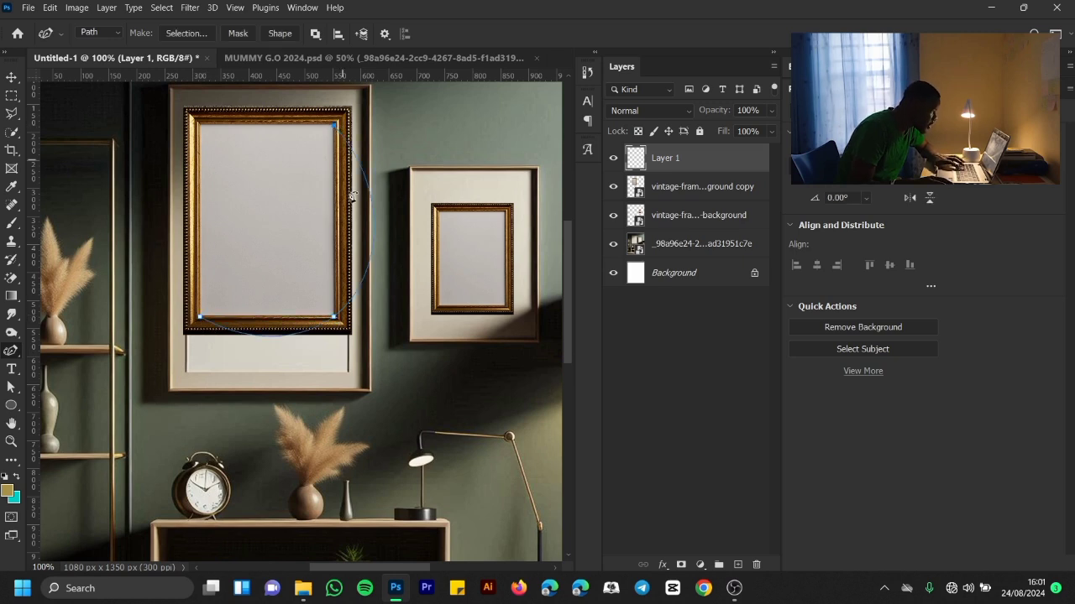
double_click(336, 319)
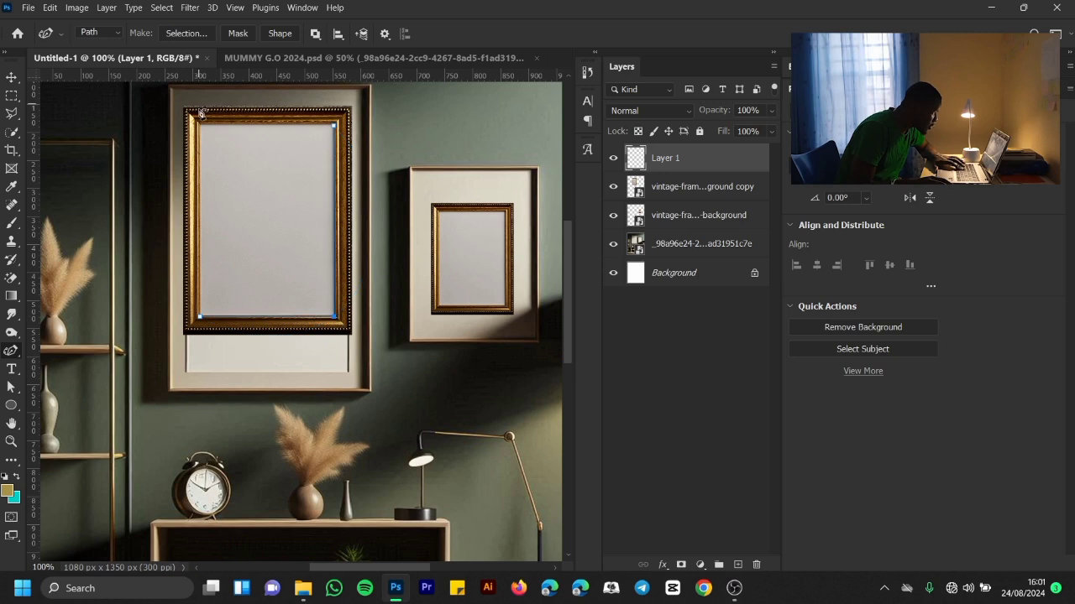
Step: Add the upper-left corner, close the path around the large frame's opening, and convert the remaining points to sharp corners
left_click(202, 126)
double_click(335, 127)
double_click(201, 318)
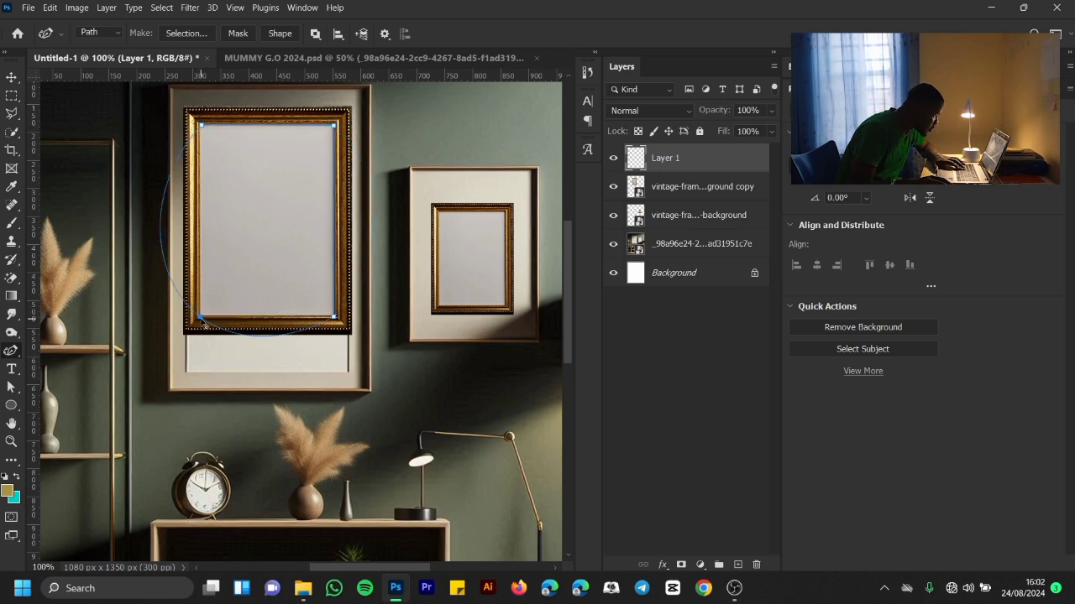
left_click(202, 126)
left_click(203, 127)
left_click(202, 127)
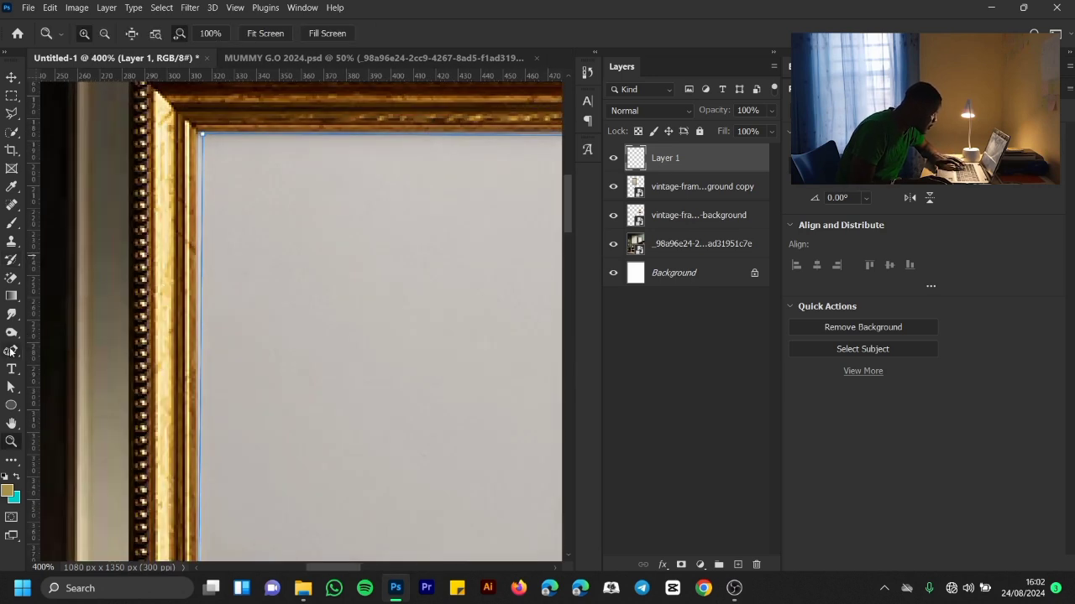
Step: Move the path's upper-left anchor onto the inner corner of the large gold frame and check the lower edge
left_click(11, 352)
left_click_drag(200, 135, 195, 130)
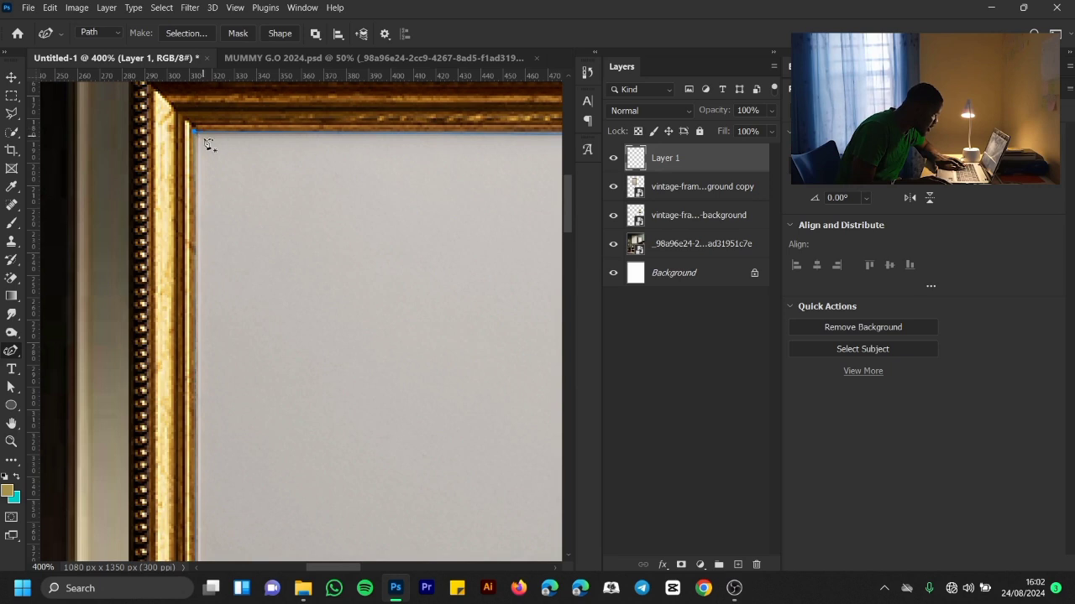
scroll(374, 283, "down", 6)
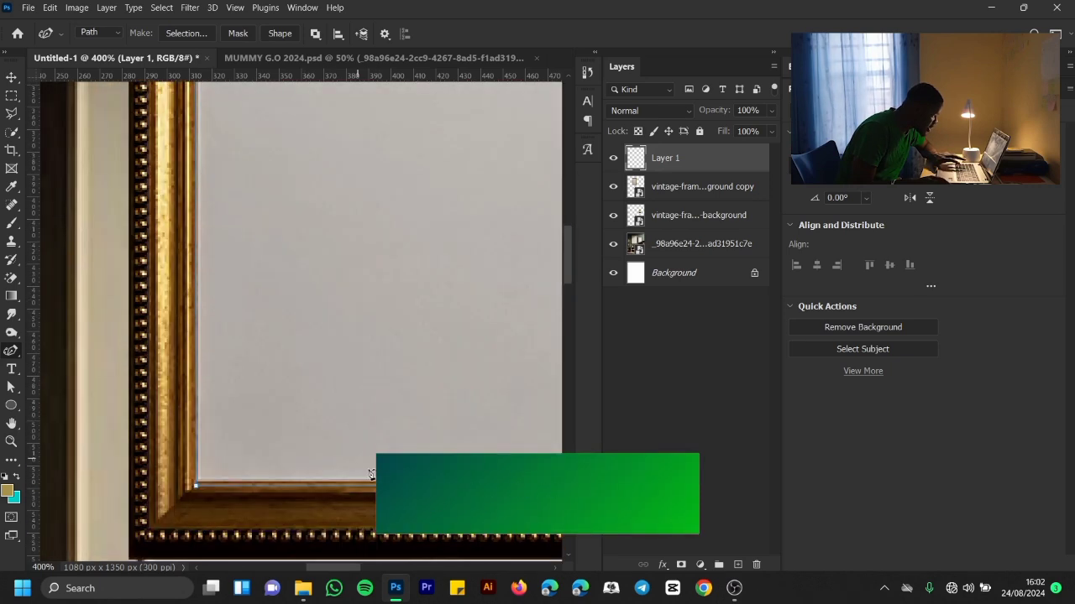
scroll(386, 474, "down", 1)
Step: Convert the closed path into a white shape of about 240 x 343 px filling the large frame's opening
key("ctrl+minus")
key("ctrl+minus")
key("ctrl+minus")
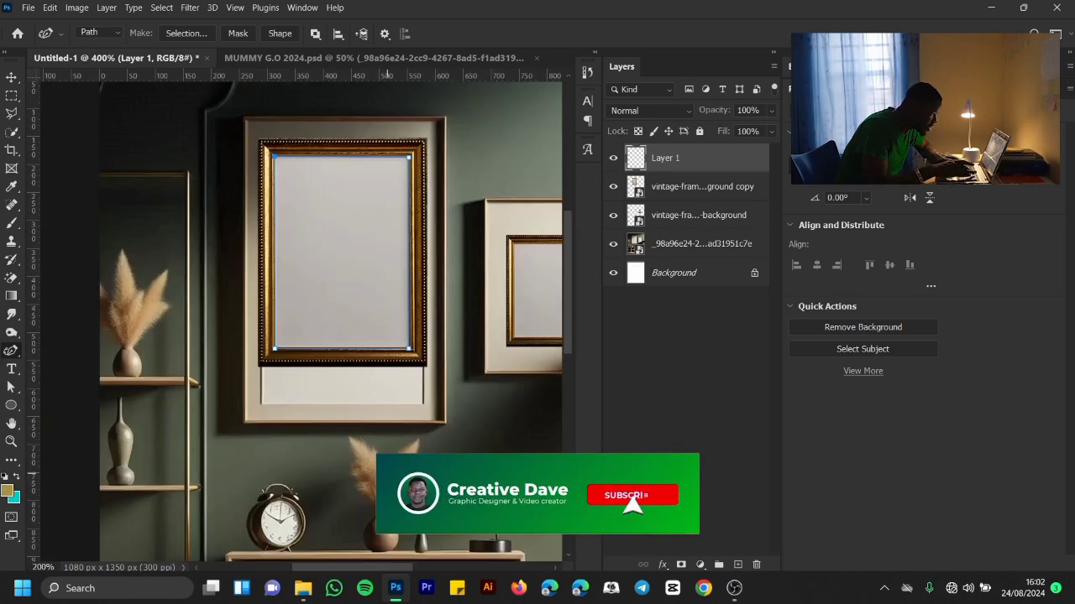
key("ctrl+minus")
key("ctrl+minus")
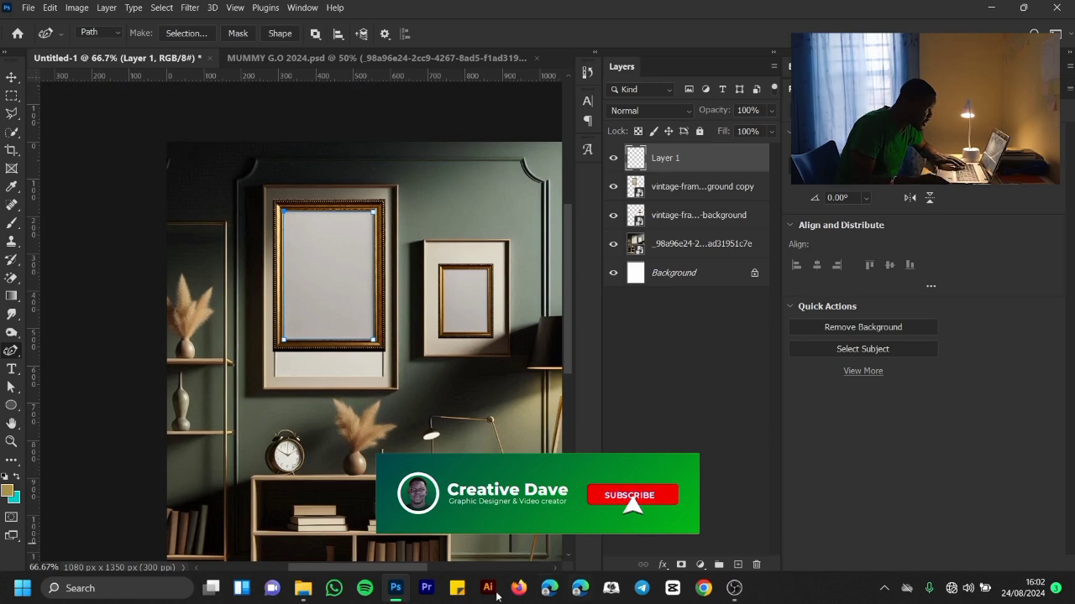
left_click(279, 34)
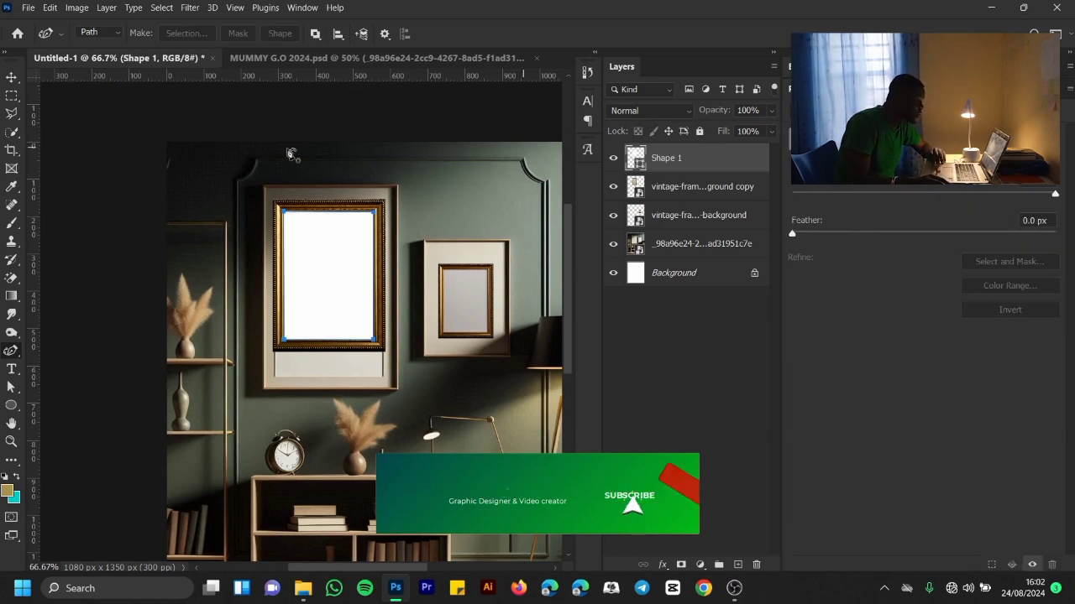
Step: Duplicate the white shape and scale the copy to about 114 x 162 px inside the smaller gold frame
left_click(11, 79)
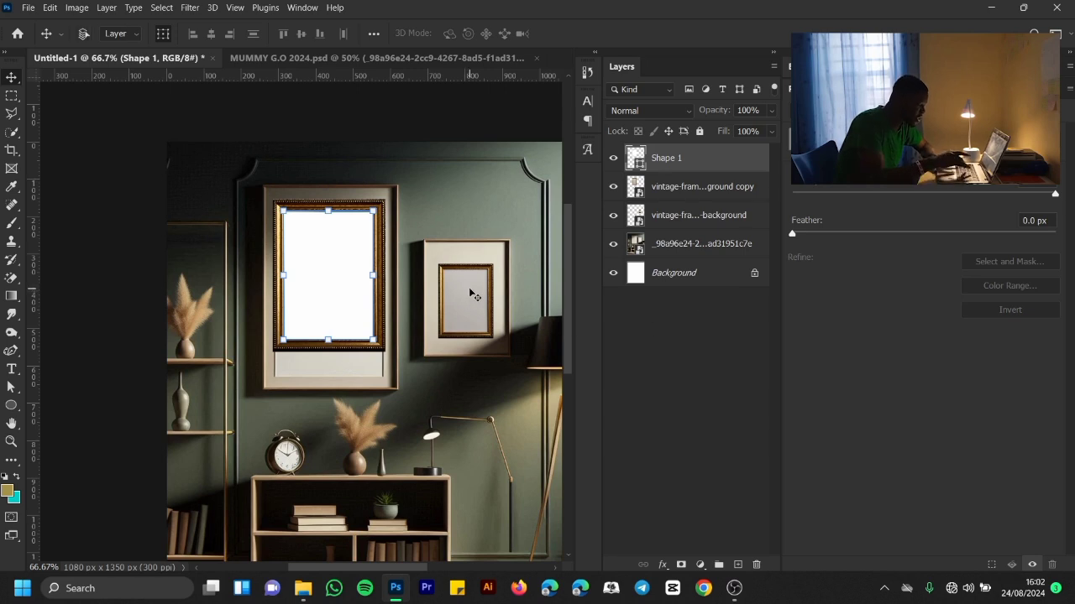
key("ctrl+j")
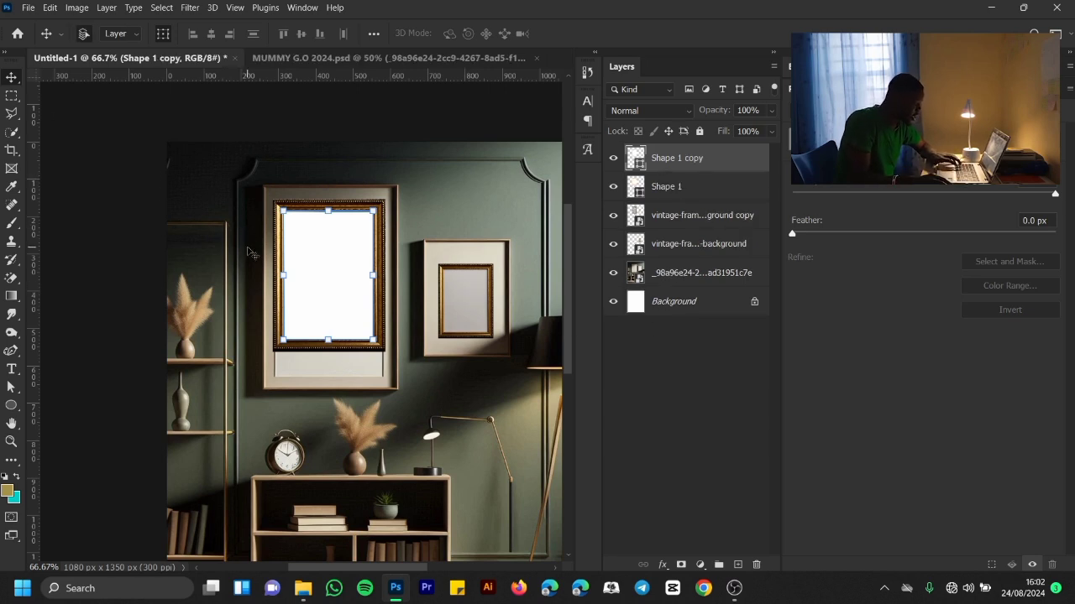
key("ctrl+t")
left_click_drag(362, 294, 486, 294)
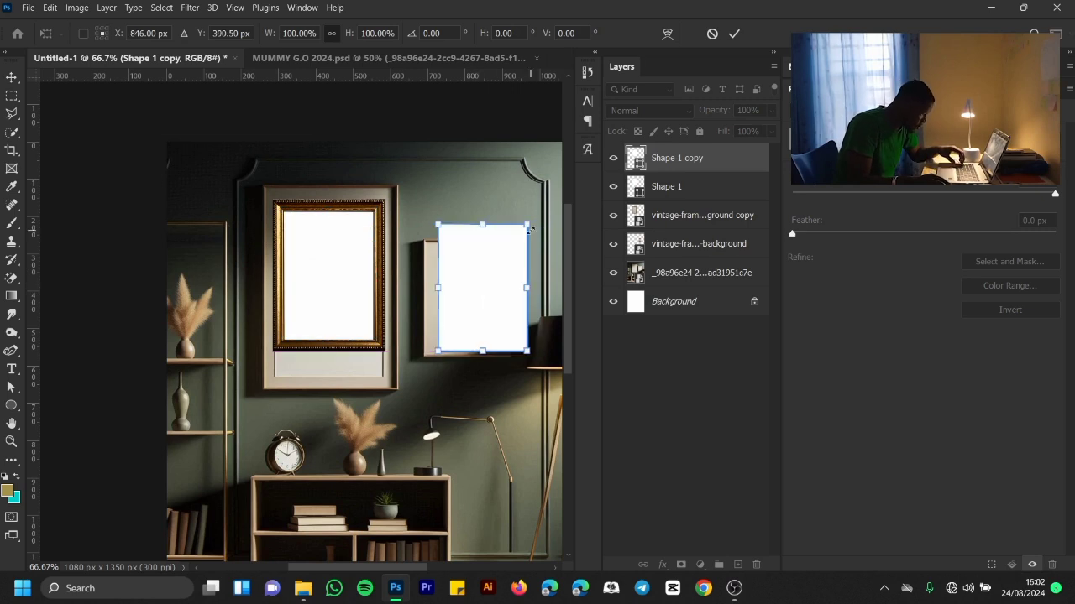
left_click_drag(526, 225, 503, 265)
key("ctrl+z")
left_click_drag(527, 352, 468, 341)
left_click(733, 36)
Step: Remove the stroke from the white shape in the smaller frame
left_click(479, 314, "ctrl")
left_click(506, 310, "ctrl")
left_click(506, 310, "ctrl")
left_click(506, 310, "ctrl")
key("ctrl+minus")
left_click_drag(423, 269, 370, 277)
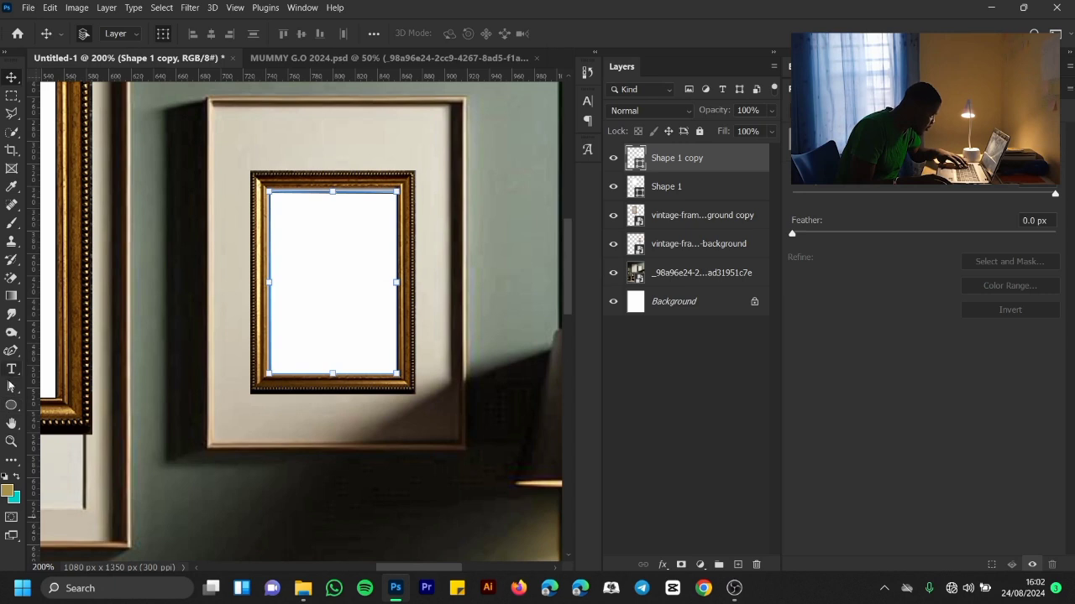
left_click(11, 385)
left_click(241, 34)
left_click(159, 62)
Step: Select the Shape 1 layer and remove the stroke from the large frame's white shape
left_click(731, 200)
left_click(724, 200)
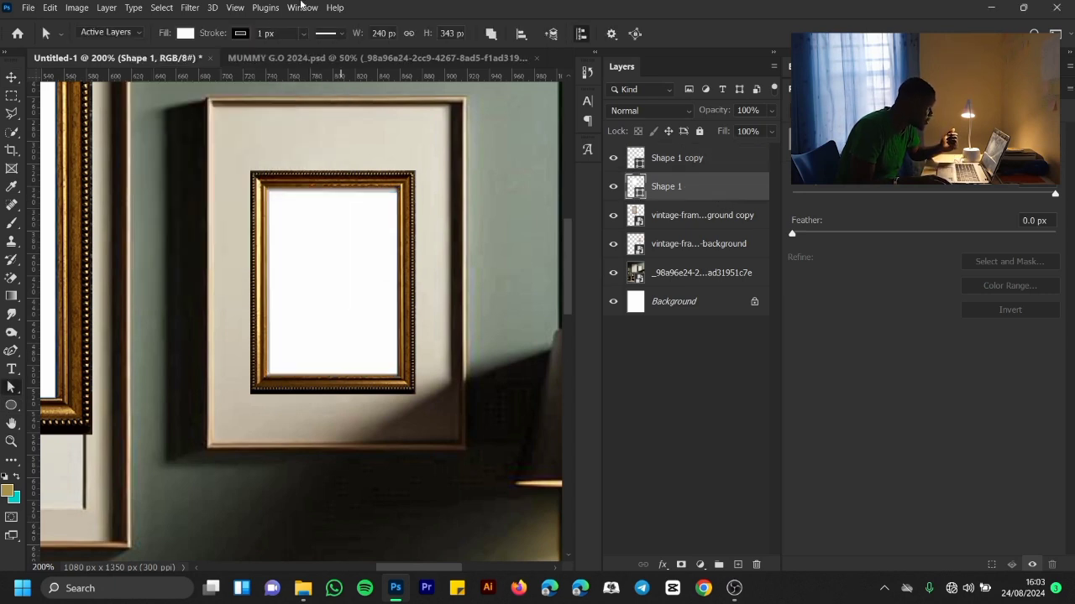
left_click(240, 34)
left_click(157, 60)
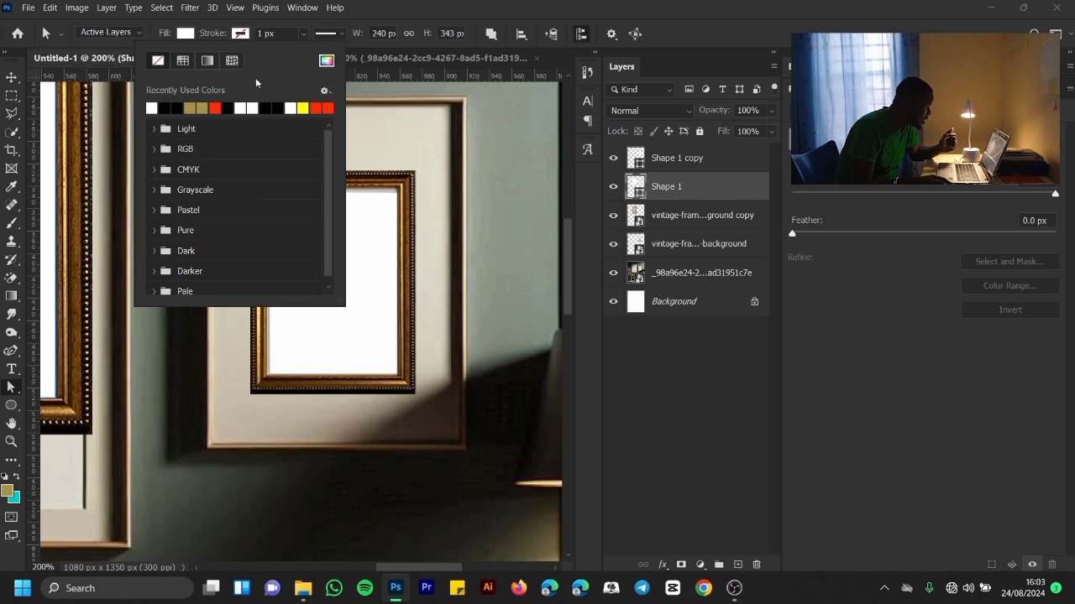
Step: On Shape 1 copy, move the two lower corner anchors outward to meet the smaller frame's inner edge
left_click(680, 172)
key("z")
left_click(350, 245)
left_click(352, 247)
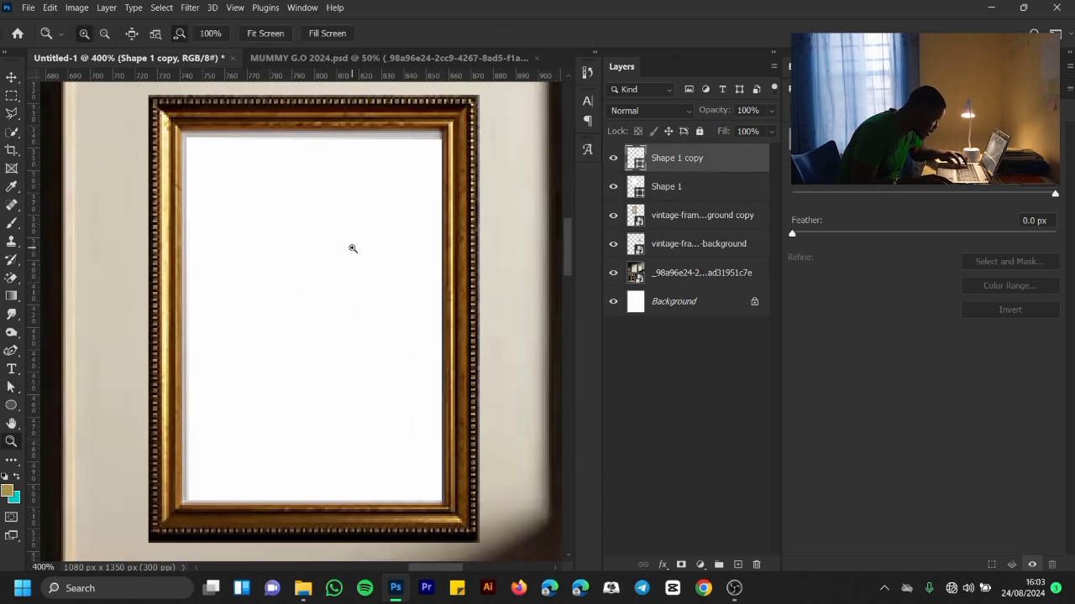
key("v")
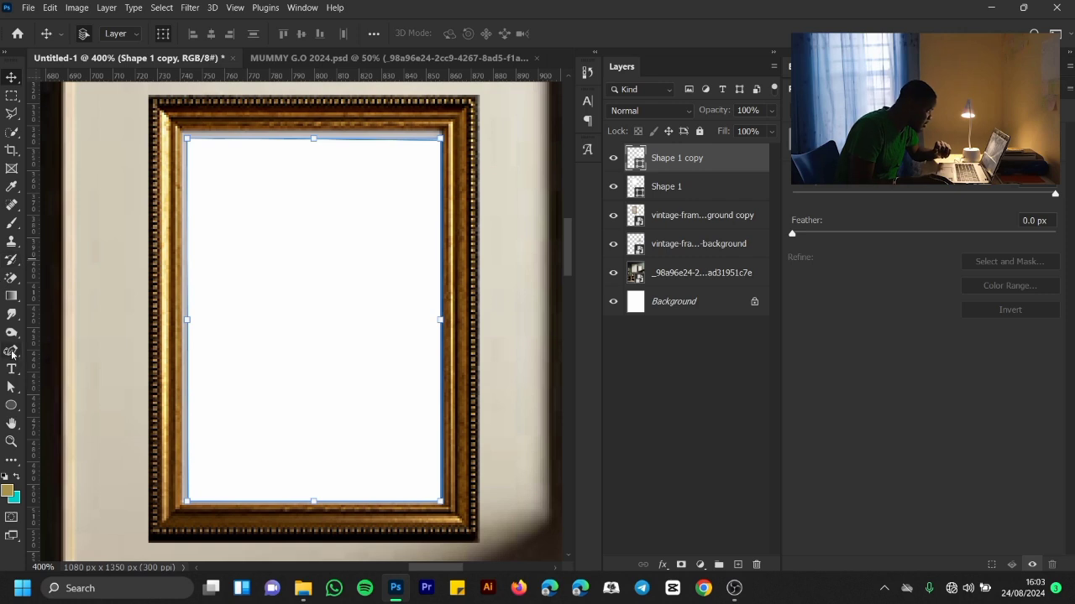
left_click(11, 353)
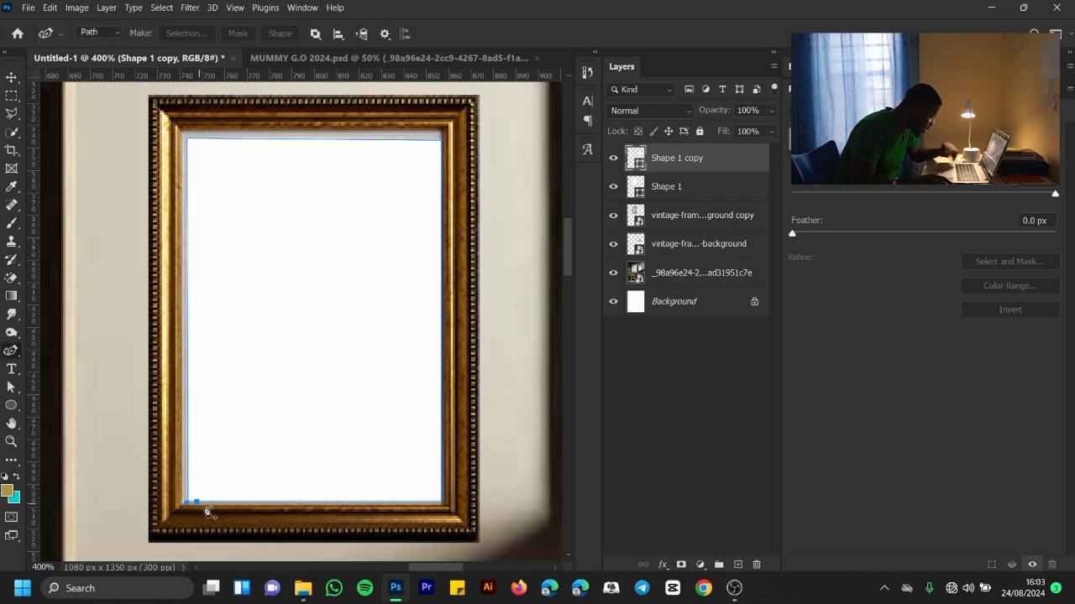
key("z")
key("a")
left_click(314, 562)
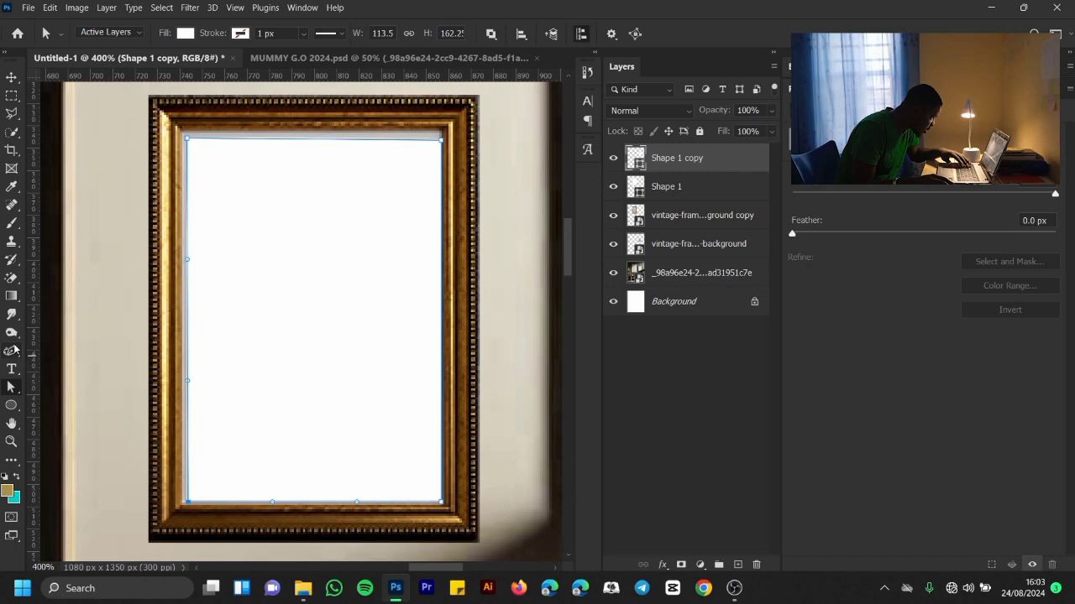
left_click(12, 350)
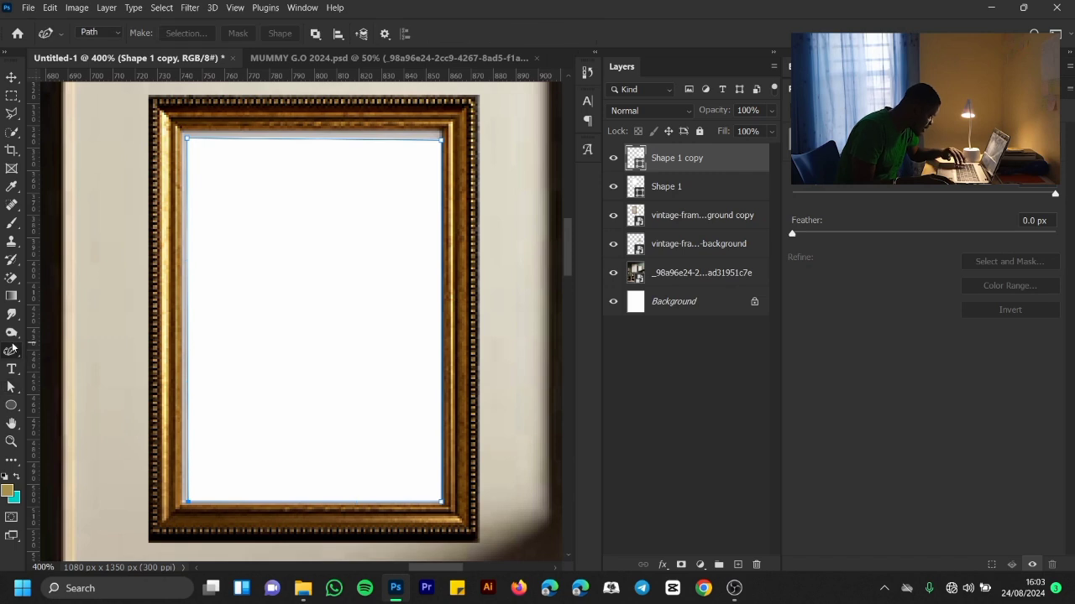
left_click_drag(186, 503, 181, 506)
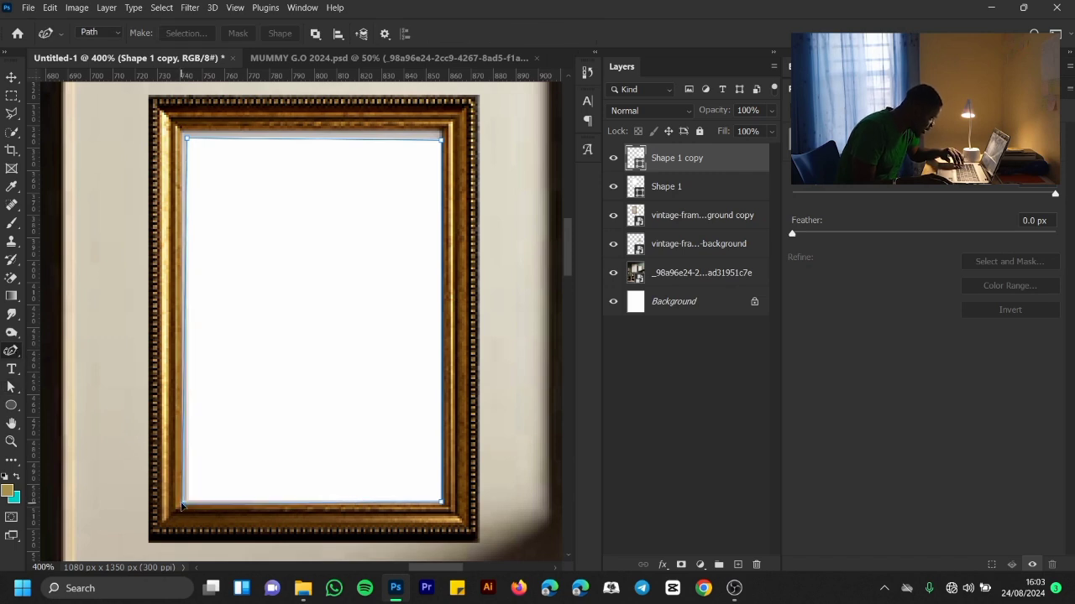
left_click_drag(440, 503, 443, 507)
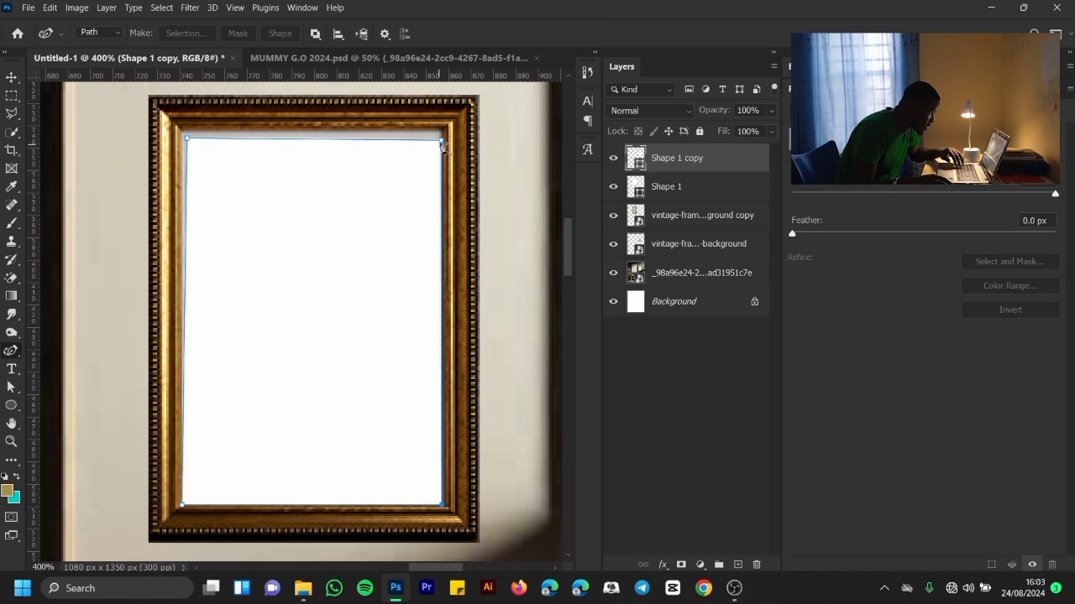
Step: Move the two upper corner anchors of Shape 1 copy outward to close the gap with the smaller frame
left_click_drag(442, 143, 442, 131)
left_click_drag(189, 139, 181, 130)
key("ctrl+0")
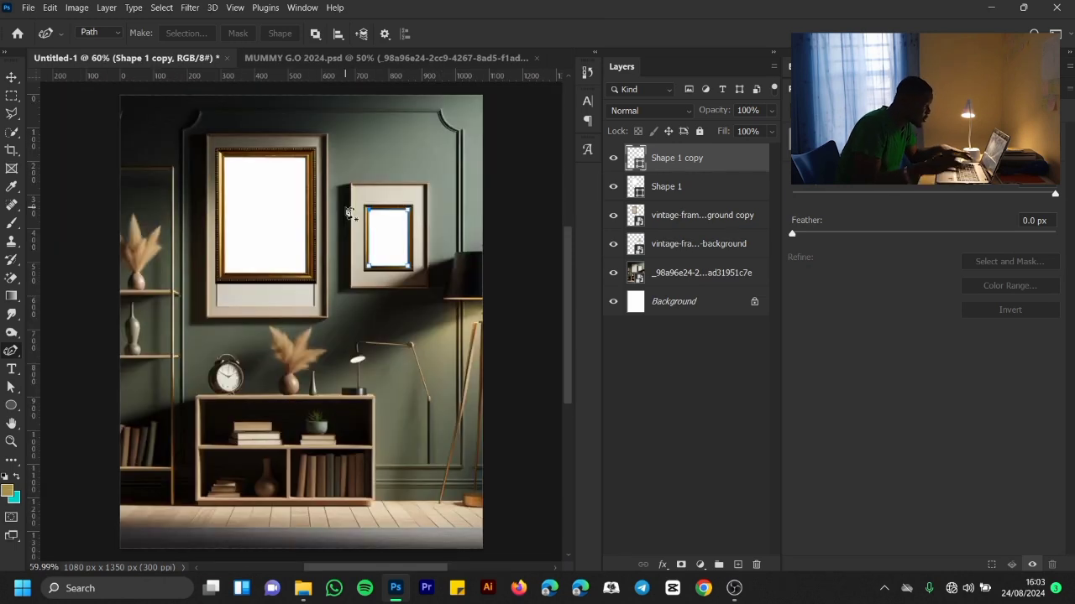
key("ctrl+minus")
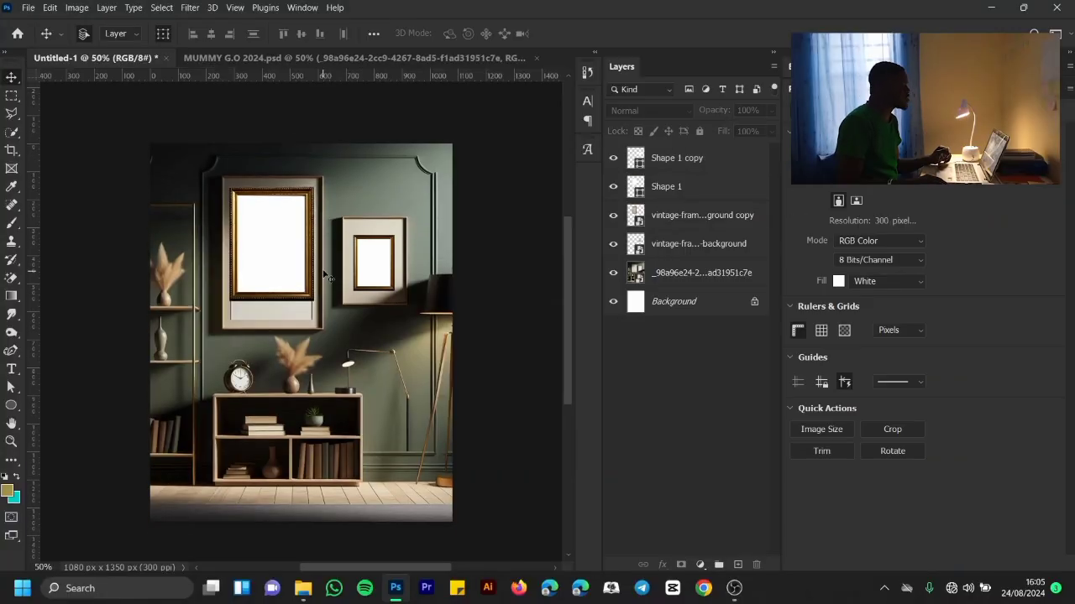
mouse_move(304, 588)
left_click(379, 537)
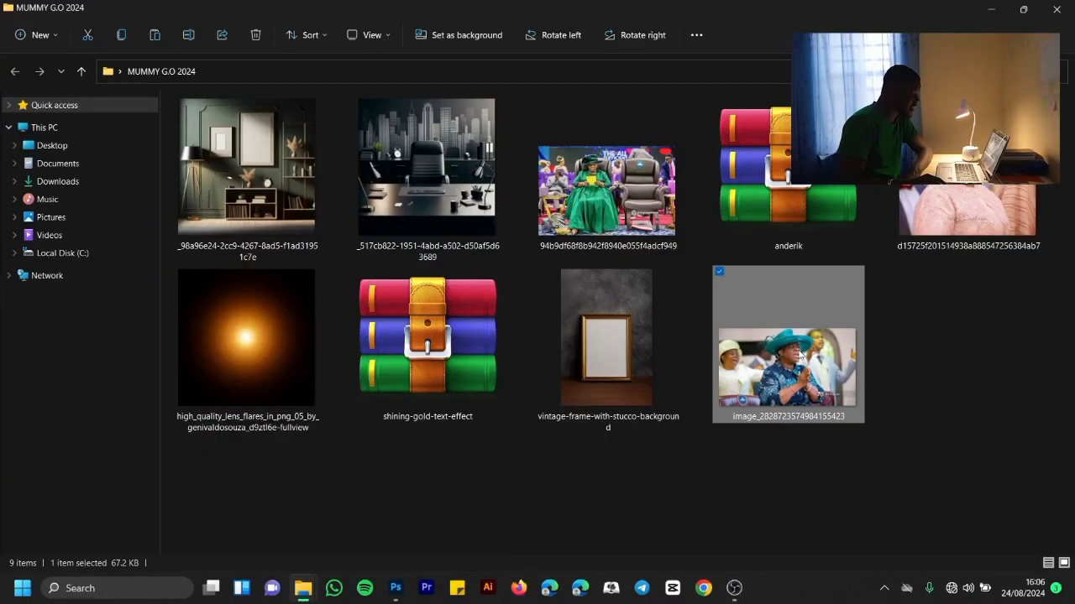
left_click(991, 203, "ctrl")
right_click(991, 203)
left_click(990, 203)
left_click(1024, 10)
scroll(816, 377, "down", 10)
left_click(816, 420)
scroll(825, 306, "up", 5)
left_click(824, 306, "ctrl")
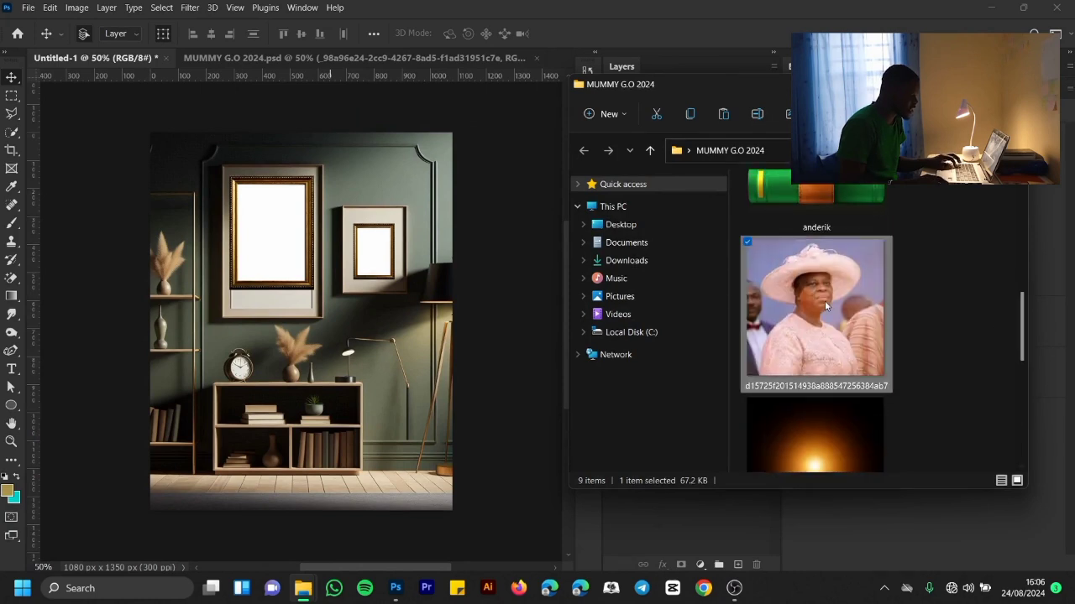
left_click_drag(824, 300, 441, 378)
left_click(743, 35)
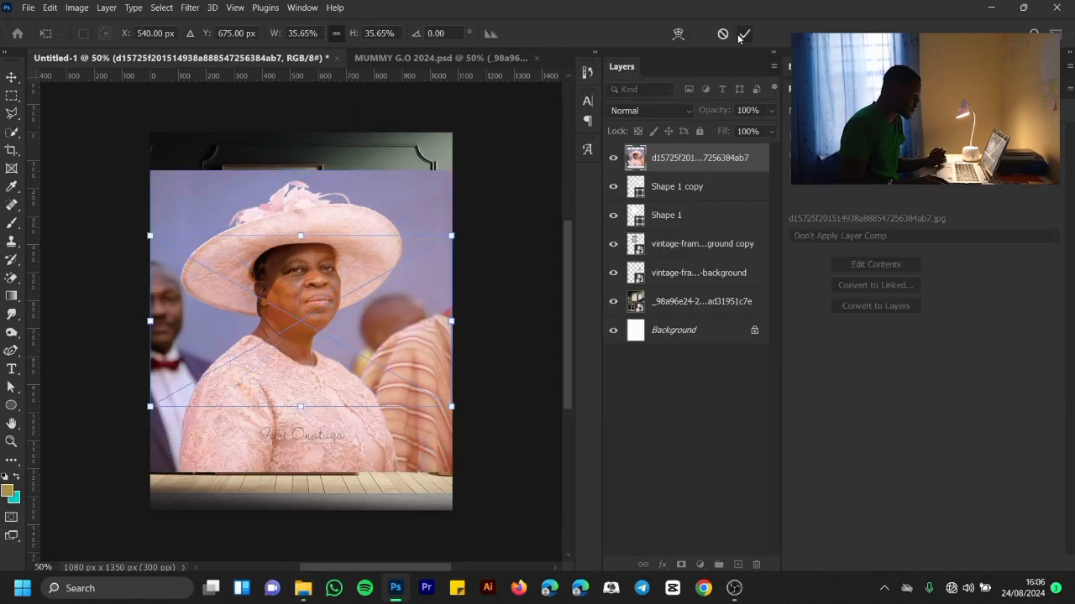
left_click(744, 35)
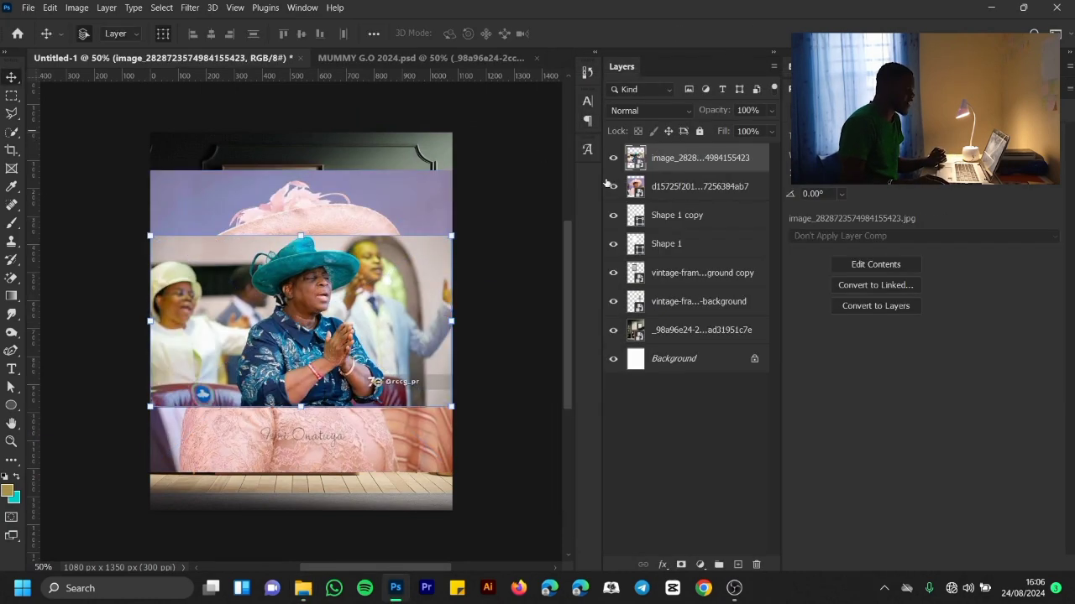
Step: Hide the turquoise-hat photo, move the pink-hat photo directly above Shape 1, and clip it to that shape
left_click(613, 186)
left_click(613, 157)
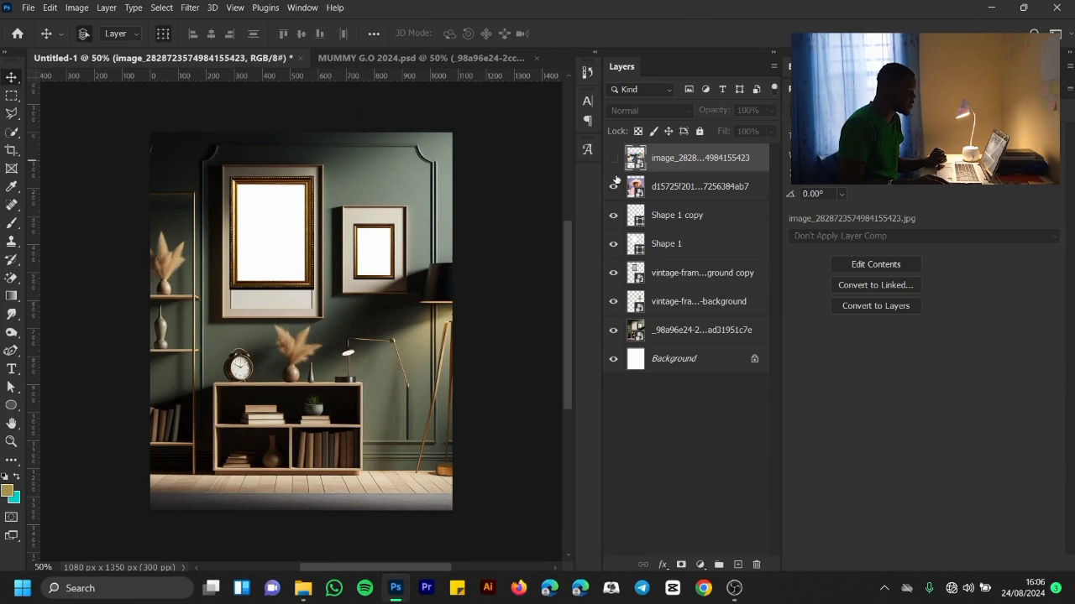
left_click(613, 187)
left_click_drag(693, 192, 729, 258)
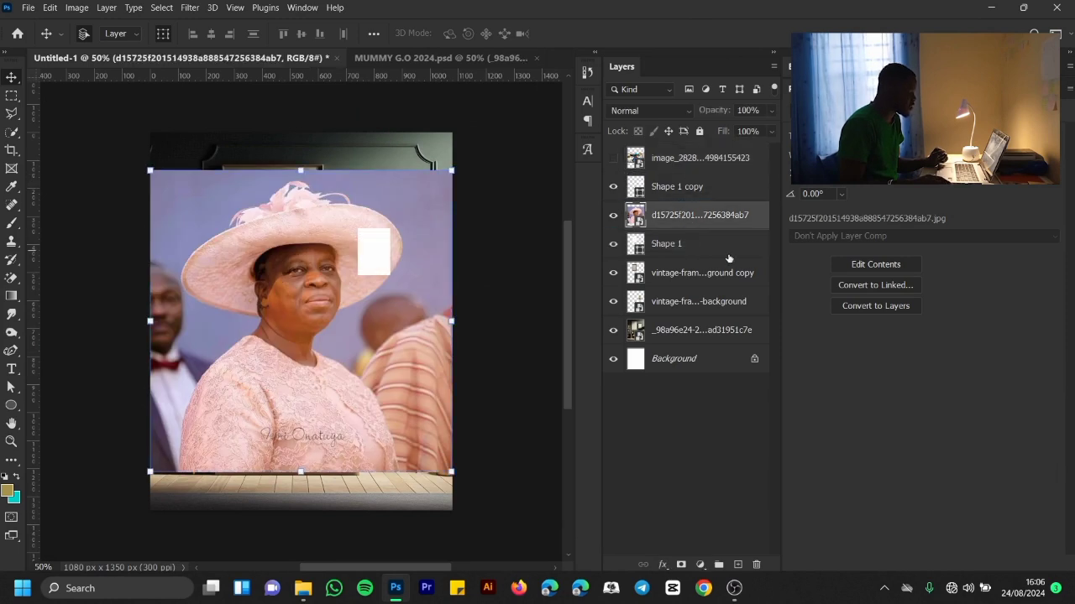
right_click(720, 224)
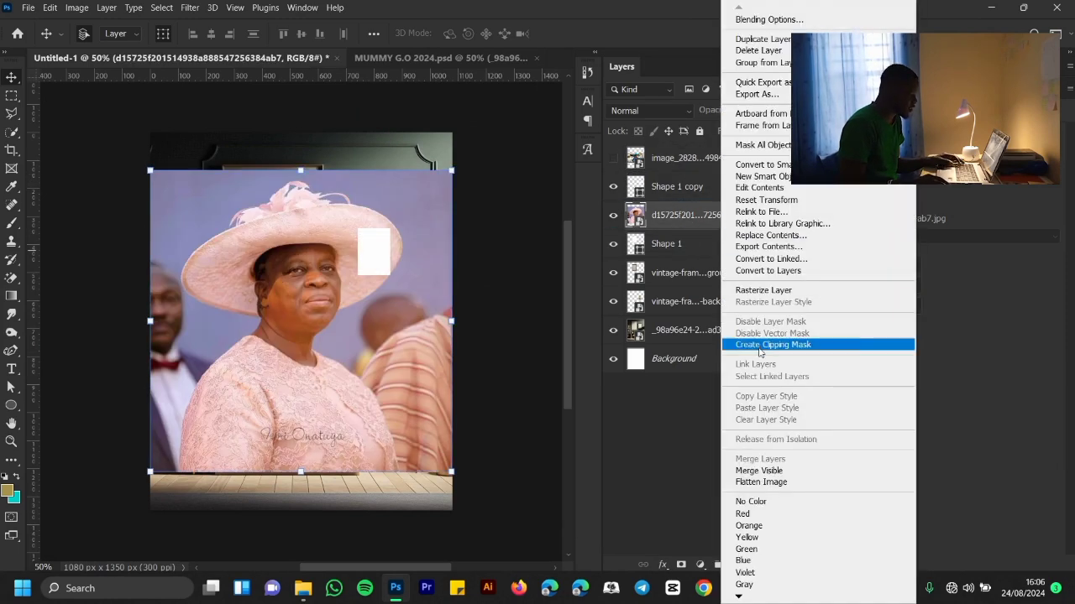
left_click(760, 348)
Step: Scale the clipped pink-hat photo down proportionally and position the woman's head and shoulders inside the larger gold frame
key("ctrl+t")
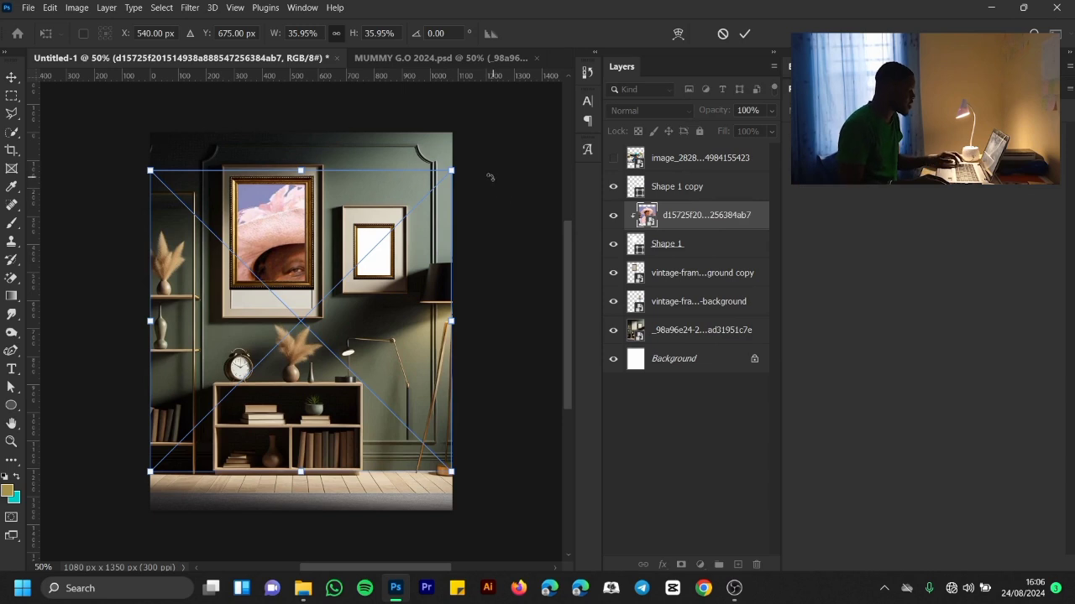
left_click_drag(451, 171, 365, 257)
left_click_drag(314, 289, 296, 206)
left_click(744, 34)
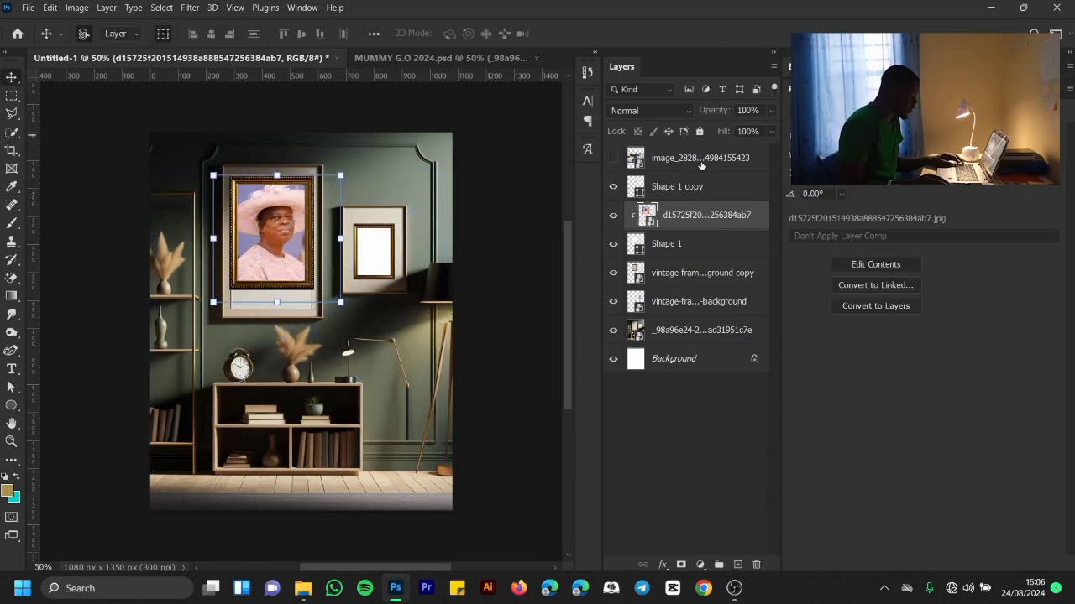
Step: Show the turquoise-hat photo layer again and clip it to Shape 1 copy
left_click(701, 165)
left_click(613, 158)
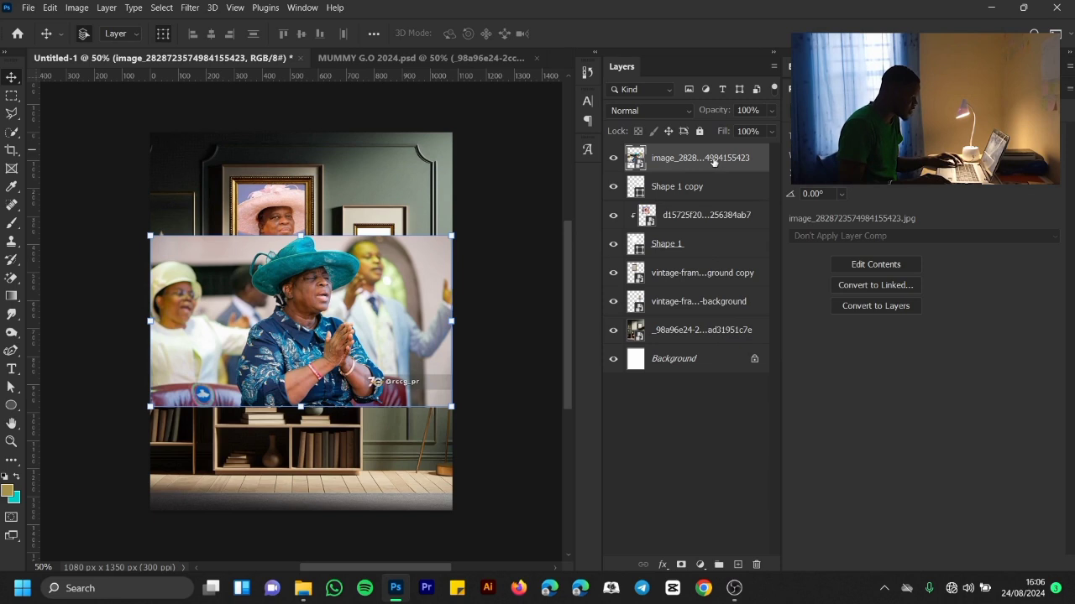
right_click(712, 161)
left_click(764, 346)
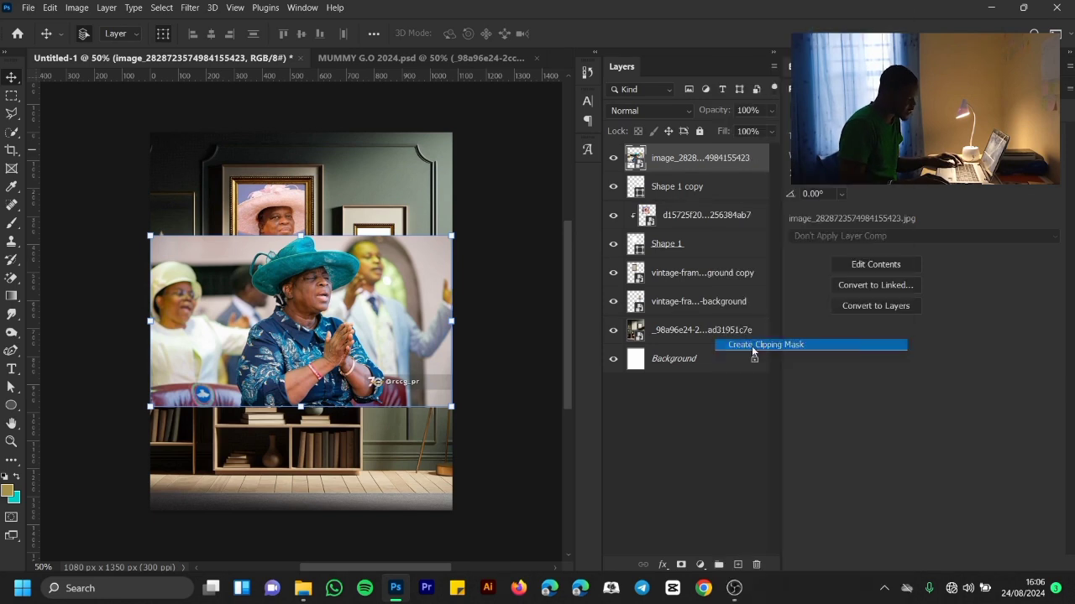
Step: Scale the turquoise-hat photo down proportionally and position the woman's head and shoulders inside the smaller gold frame
key("ctrl+t")
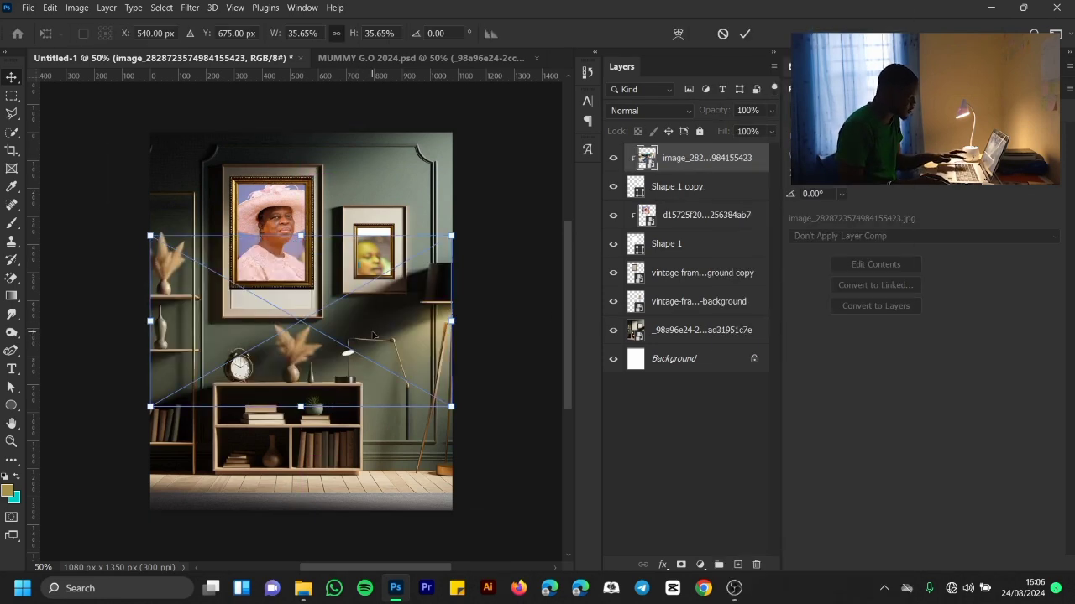
left_click_drag(451, 236, 405, 266)
left_click_drag(388, 281, 426, 234)
left_click_drag(388, 266, 424, 252)
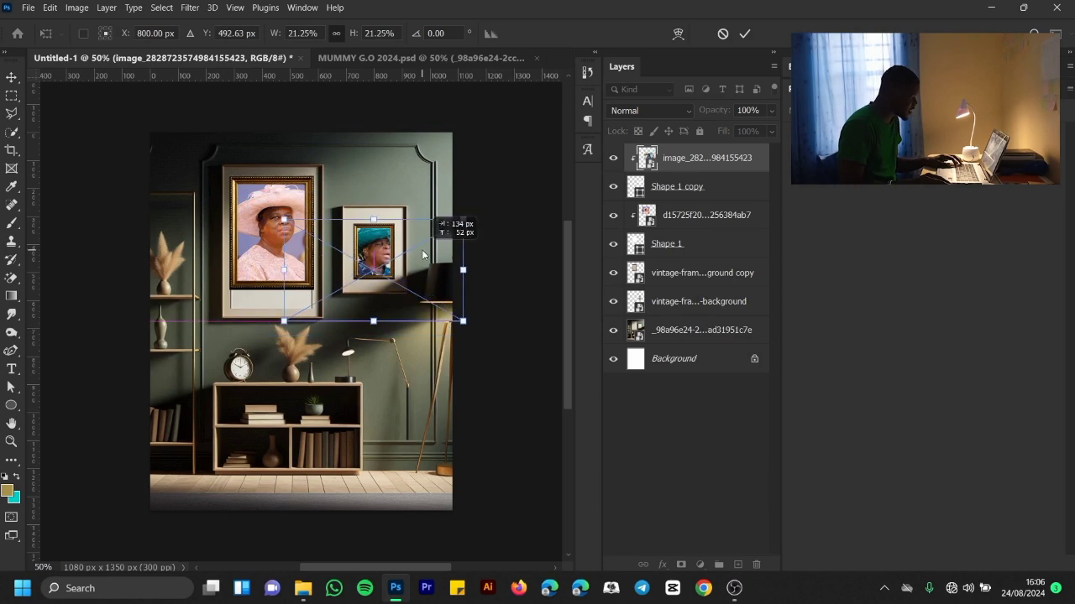
left_click_drag(464, 219, 424, 241)
left_click_drag(403, 264, 420, 244)
left_click_drag(440, 224, 428, 231)
left_click_drag(376, 267, 386, 267)
left_click_drag(375, 229, 375, 226)
left_click(744, 34)
left_click(517, 235)
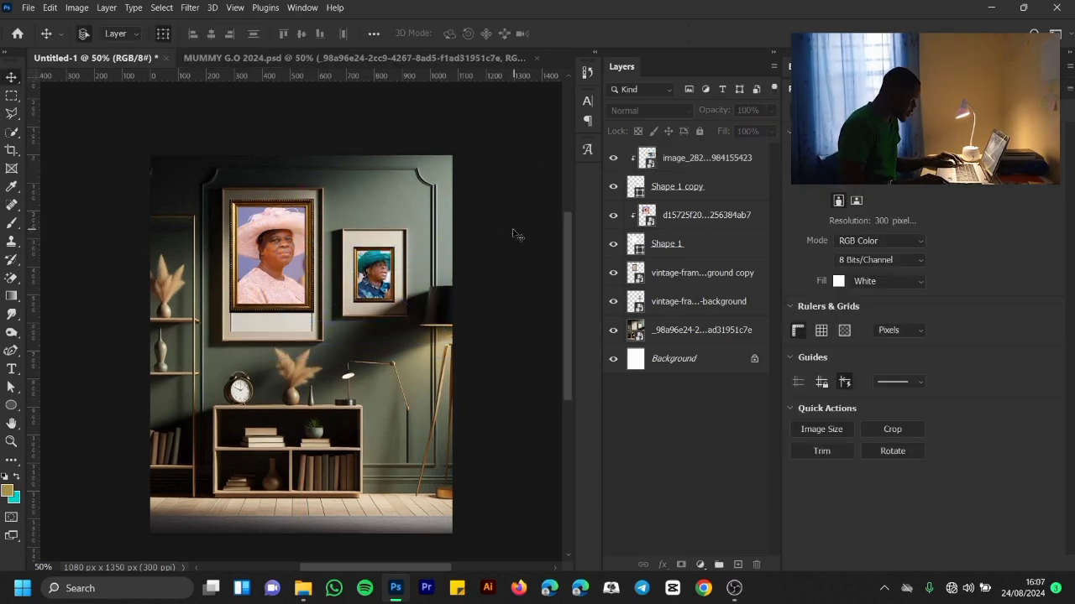
Step: Start a Camera Raw Filter on the pink-hat photo with the Monochrome profile and Contrast at +50
left_click(275, 243)
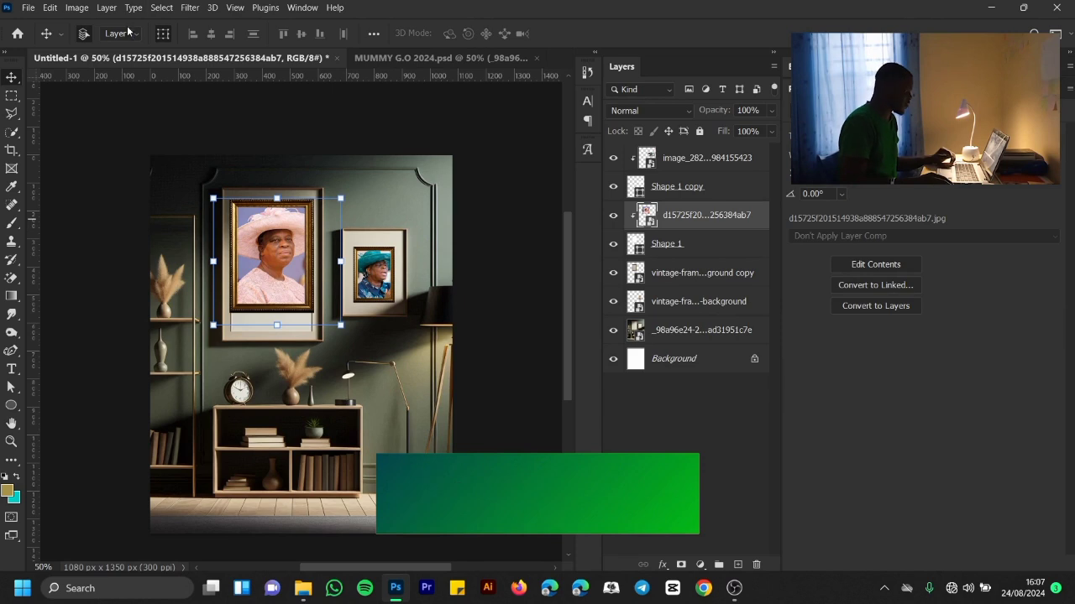
left_click(190, 7)
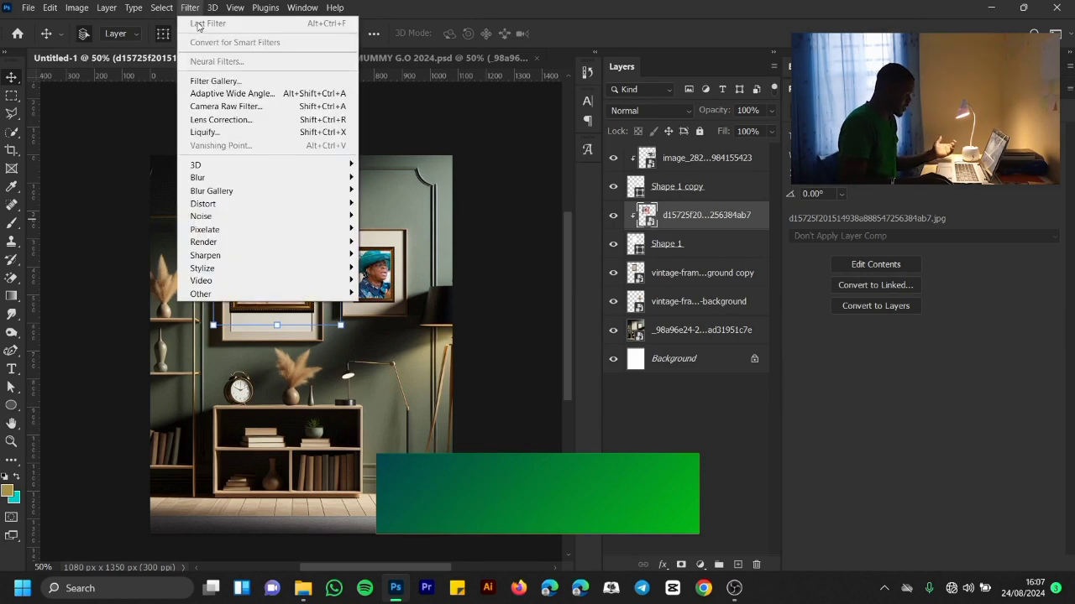
left_click(241, 107)
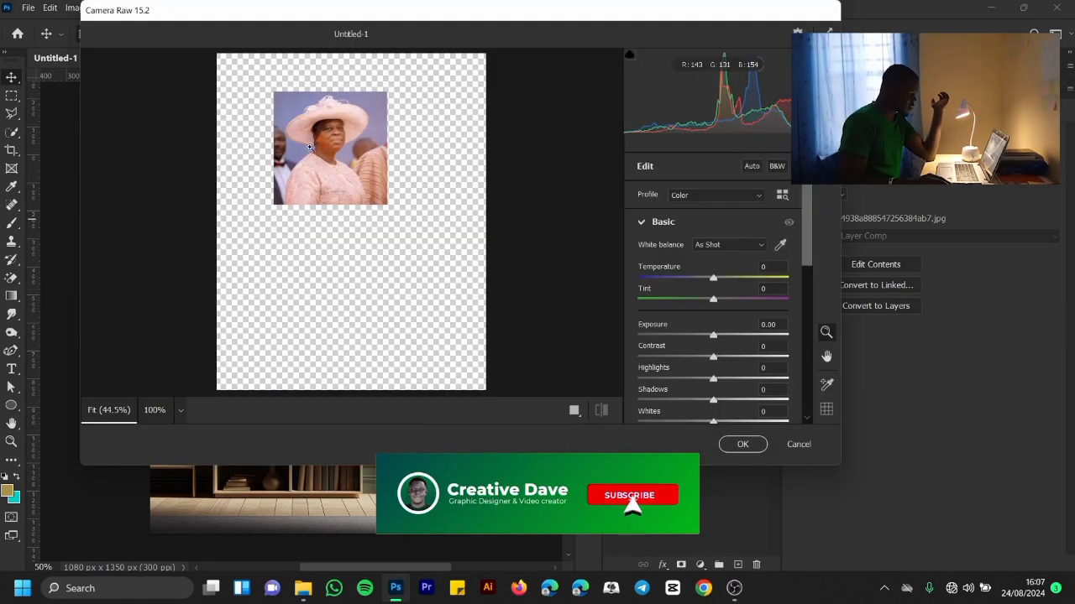
left_click_drag(329, 131, 342, 178)
left_click(716, 196)
left_click(714, 218)
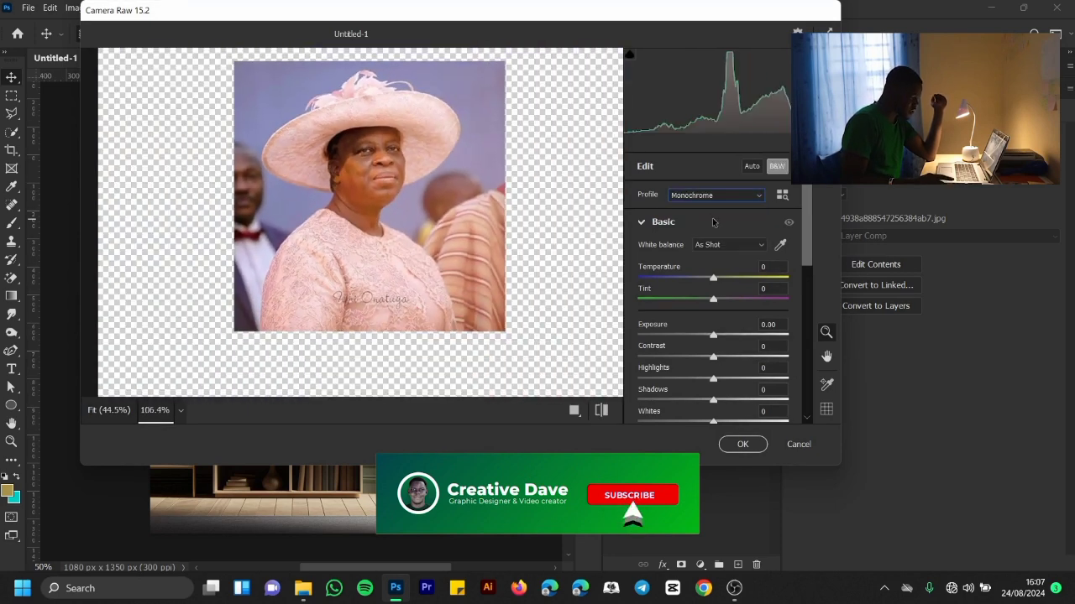
left_click(751, 357)
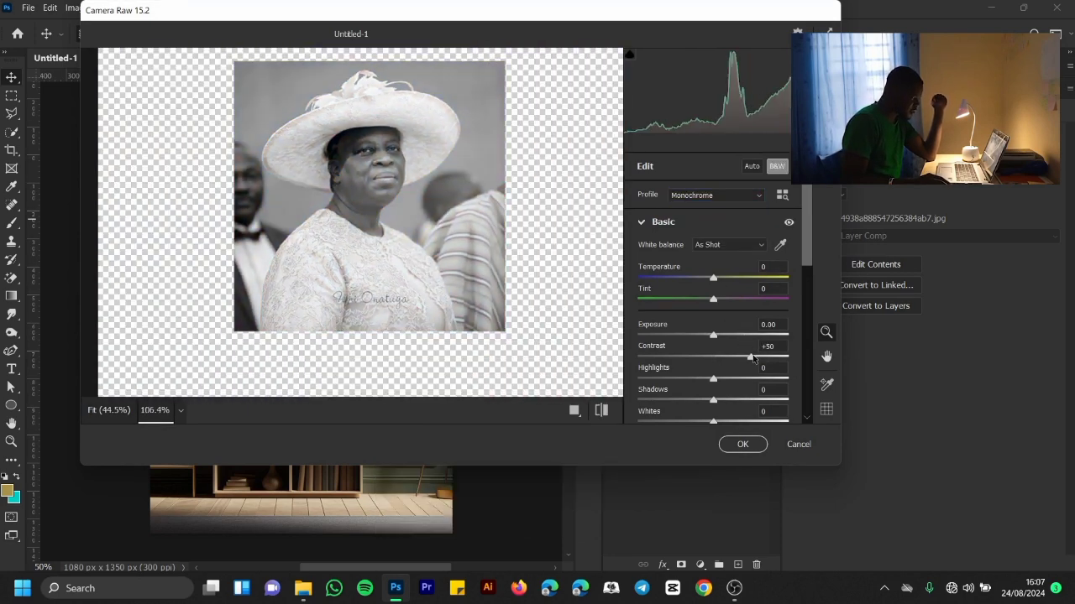
Step: Set Texture to +73 and Clarity to +79, raise Sharpening moderately, and apply the Camera Raw Filter
scroll(738, 348, "down", 4)
left_click(758, 312)
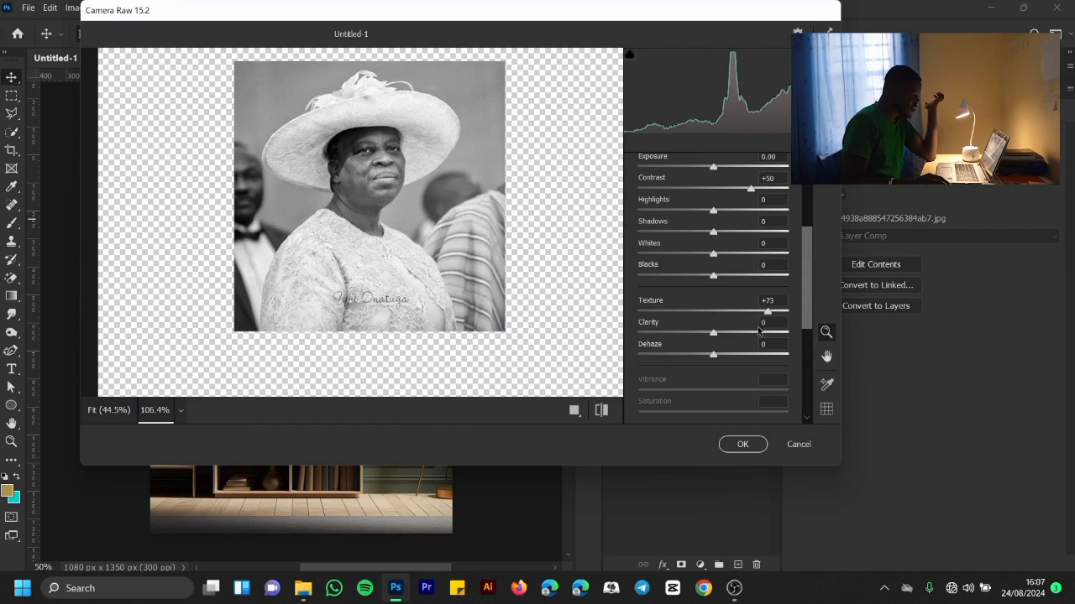
left_click(771, 334)
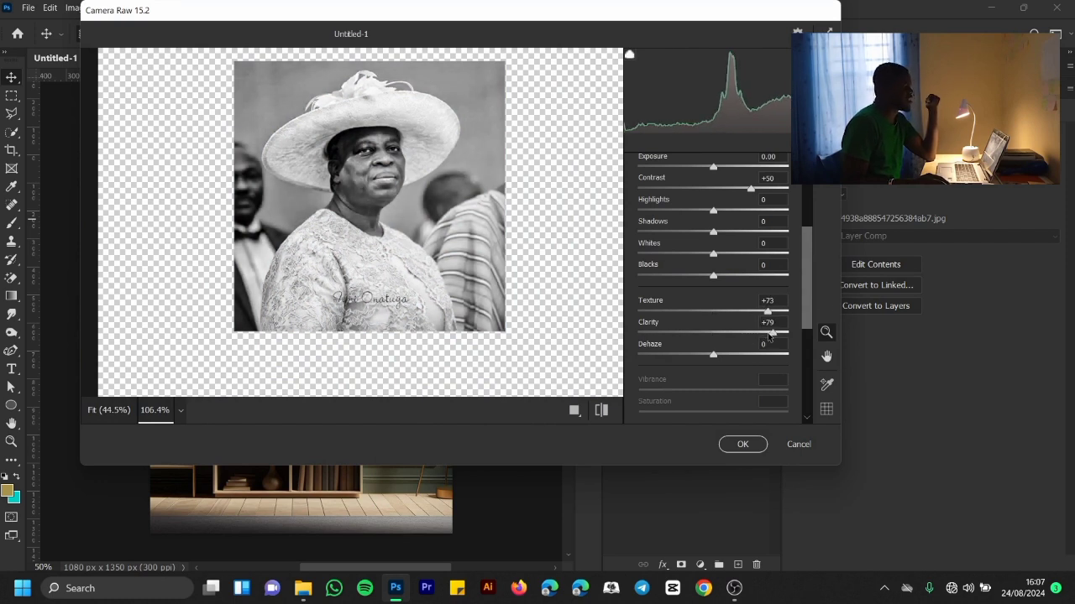
scroll(738, 293, "down", 5)
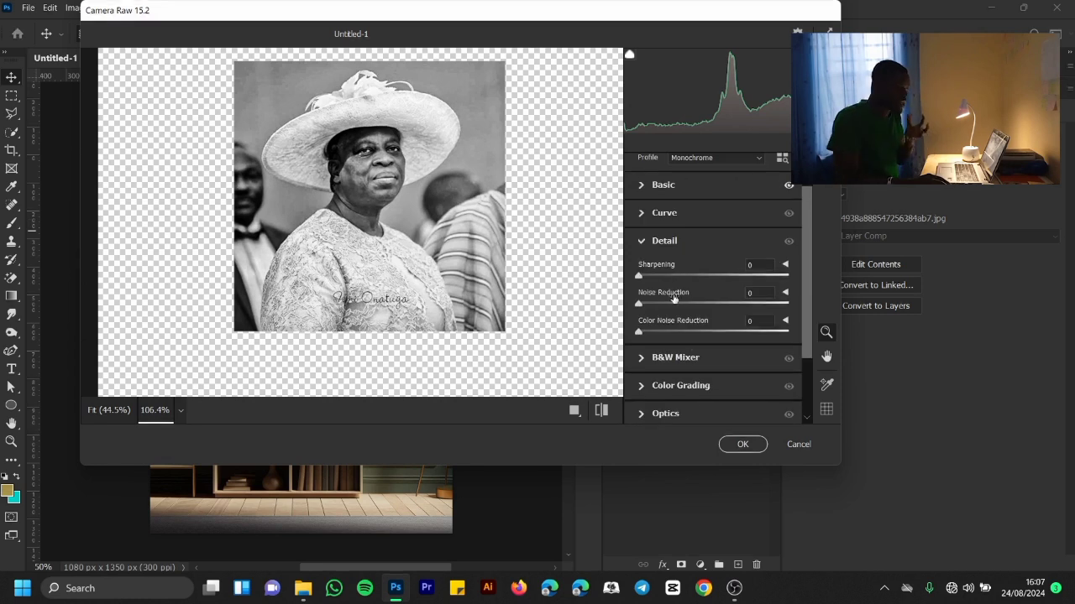
left_click(675, 275)
left_click(743, 444)
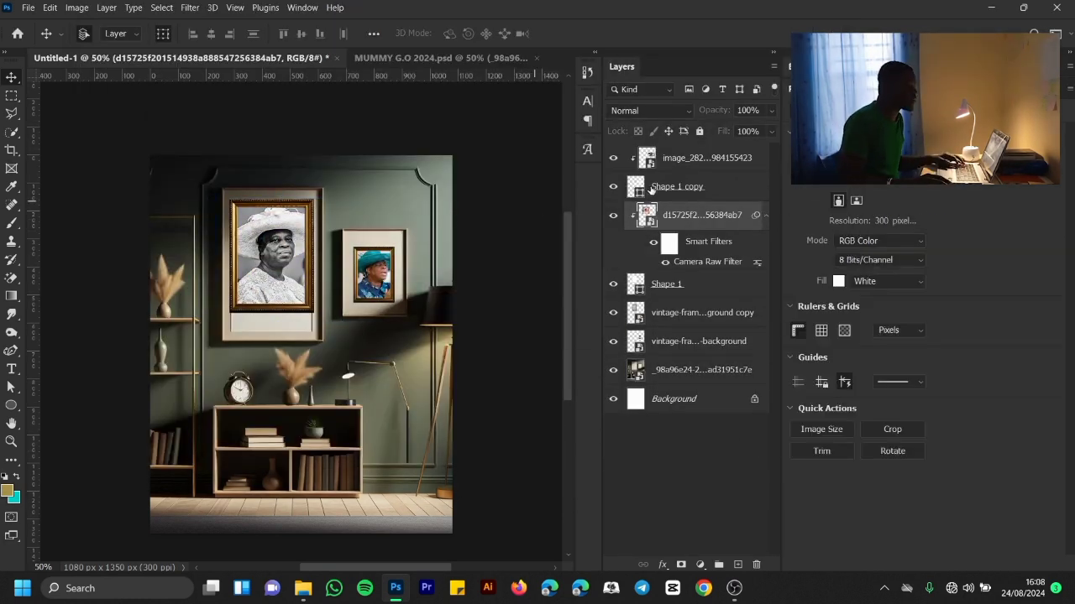
left_click_drag(700, 264, 704, 161)
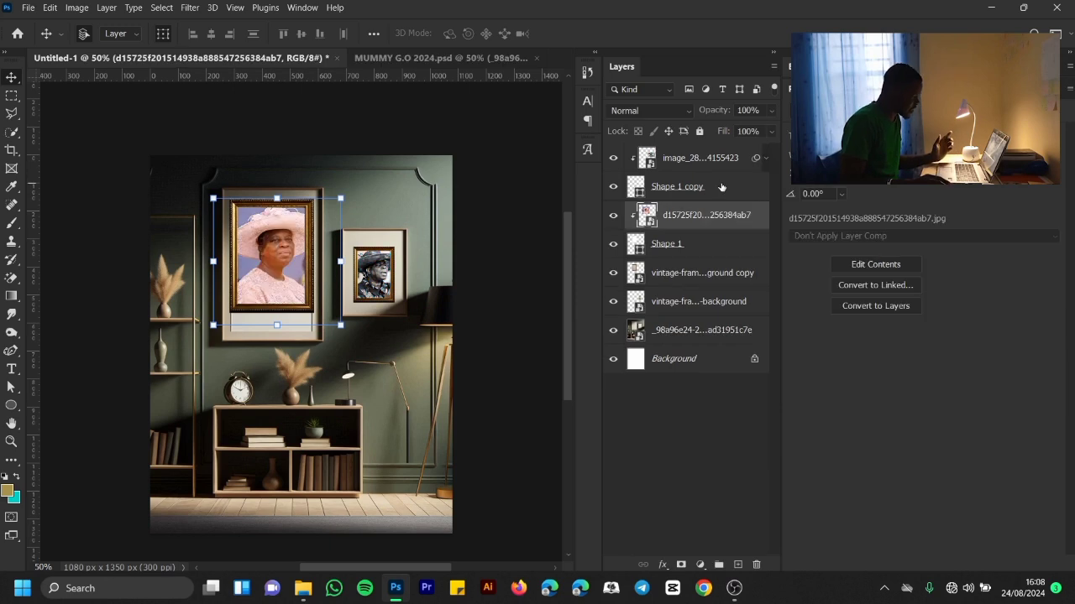
left_click(766, 162)
key("ctrl+z")
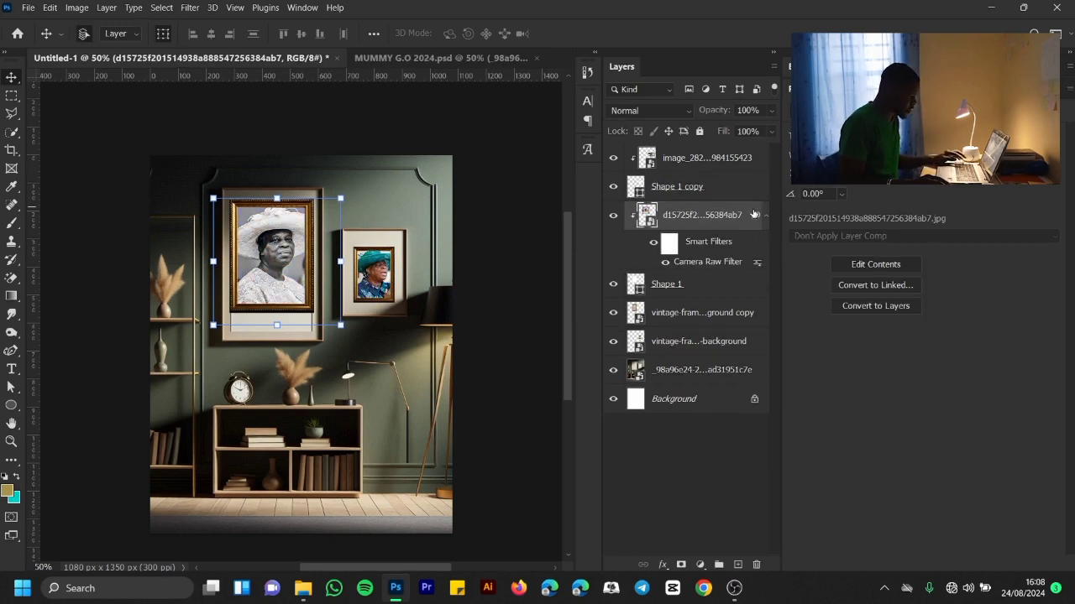
Step: Copy the Camera Raw Filter from the pink-hat photo layer onto the turquoise-hat photo layer
left_click_drag(721, 265, 717, 160)
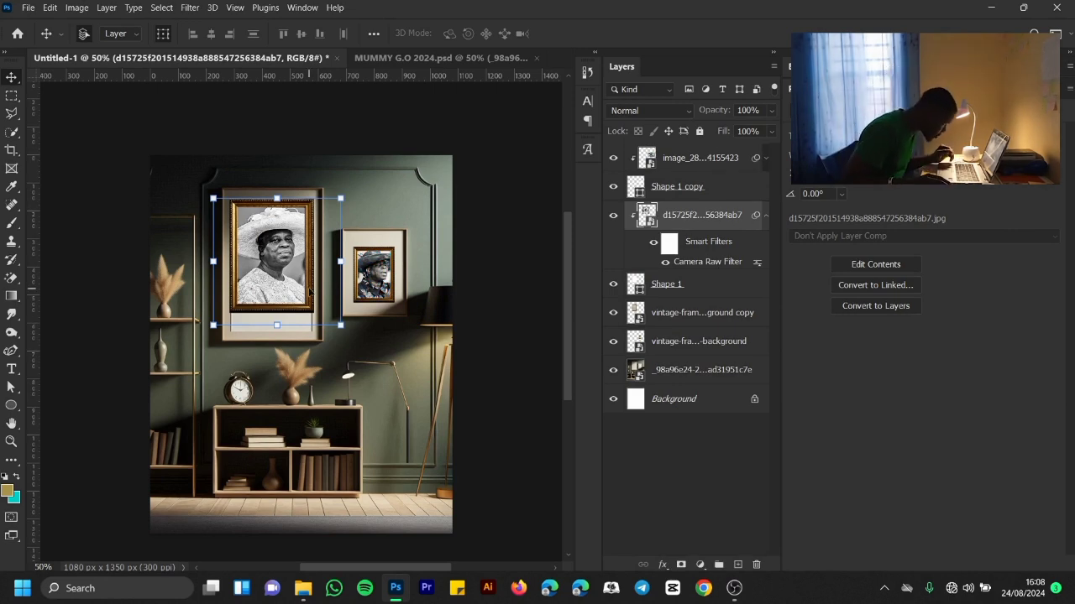
left_click(466, 174)
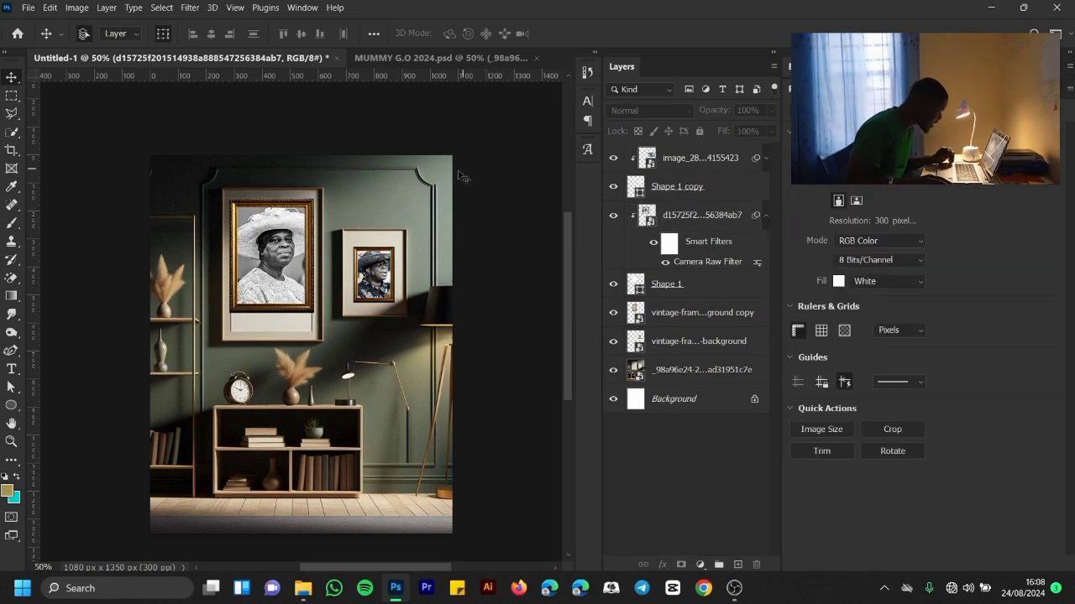
Step: Add a Color Balance adjustment layer directly above the room background image
left_click(687, 371)
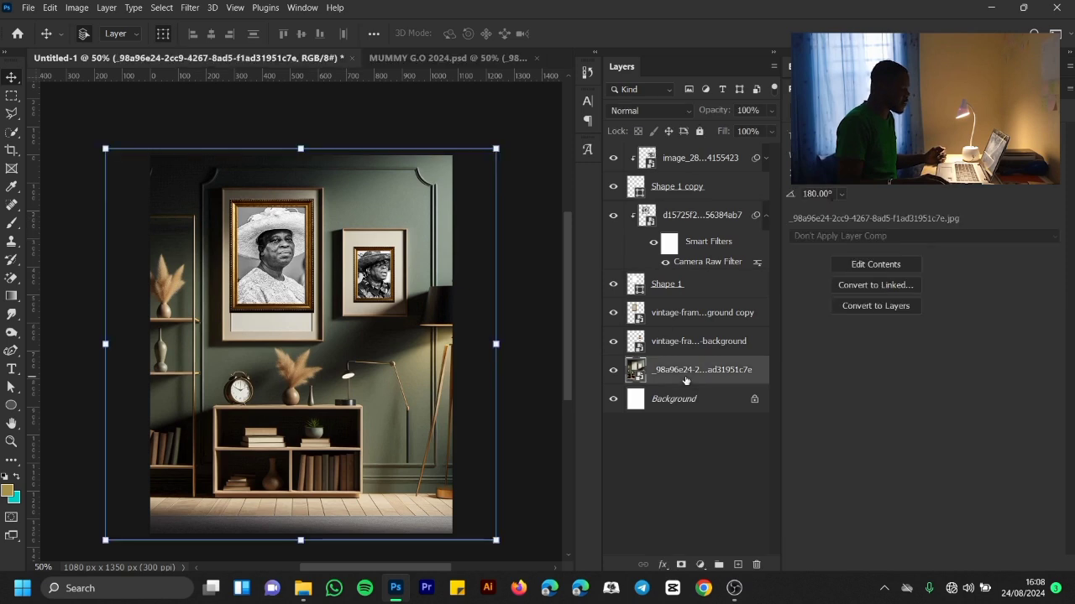
left_click(614, 370)
left_click(614, 370)
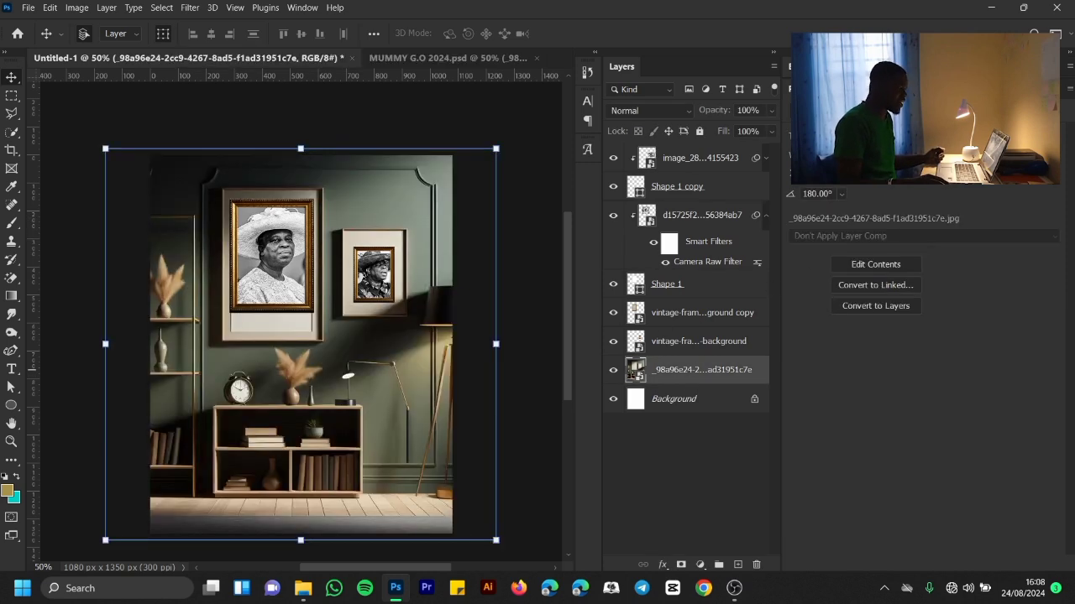
left_click(867, 87)
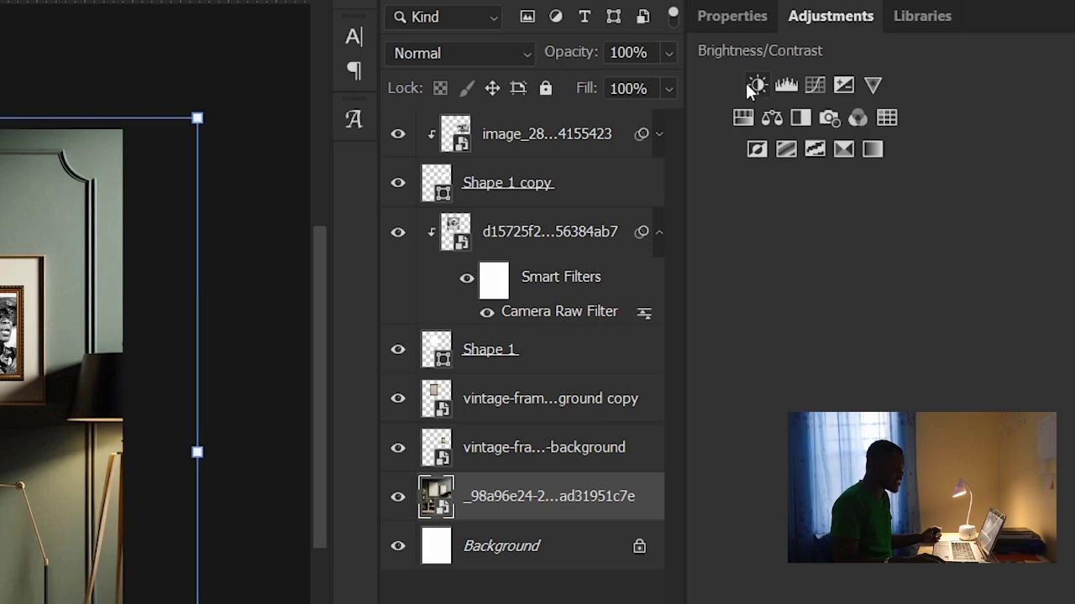
left_click(771, 118)
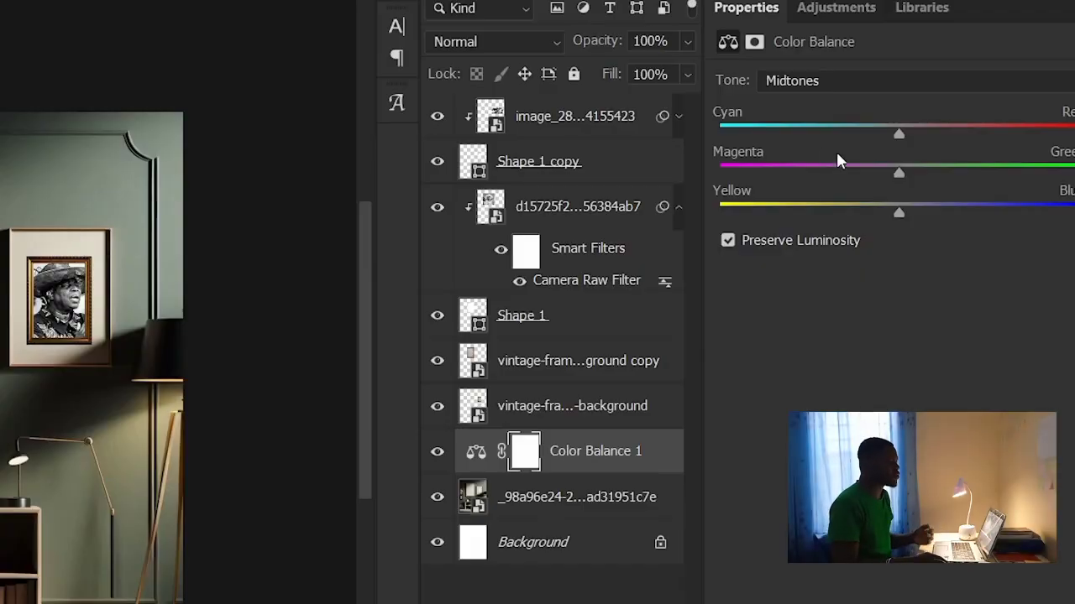
Step: Set the Color Balance midtones to Cyan-Red -21, Magenta-Green +12 and Yellow-Blue +12
left_click(832, 81)
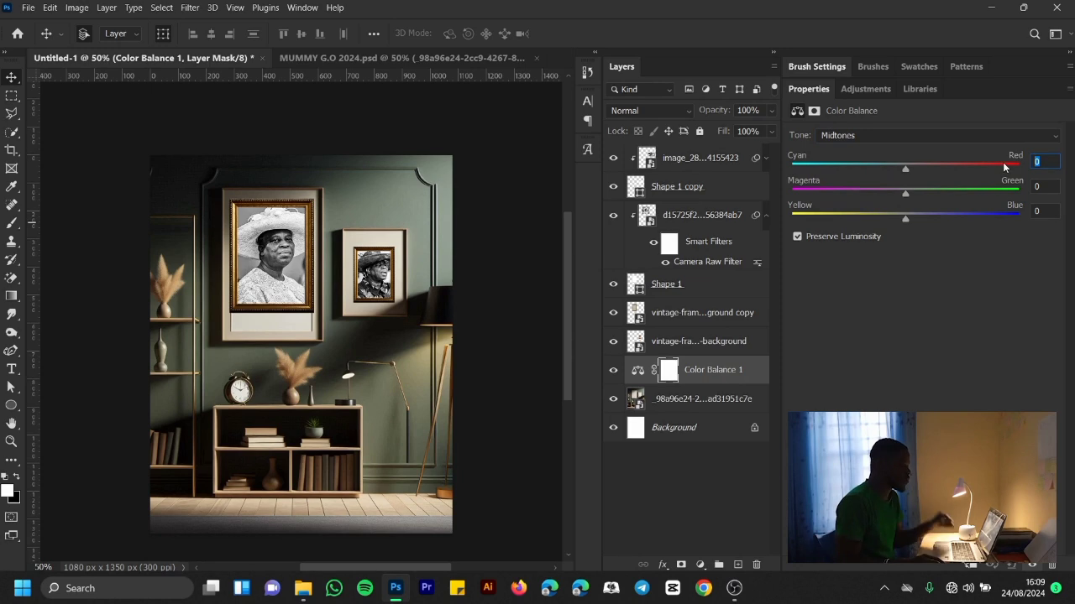
type("-21")
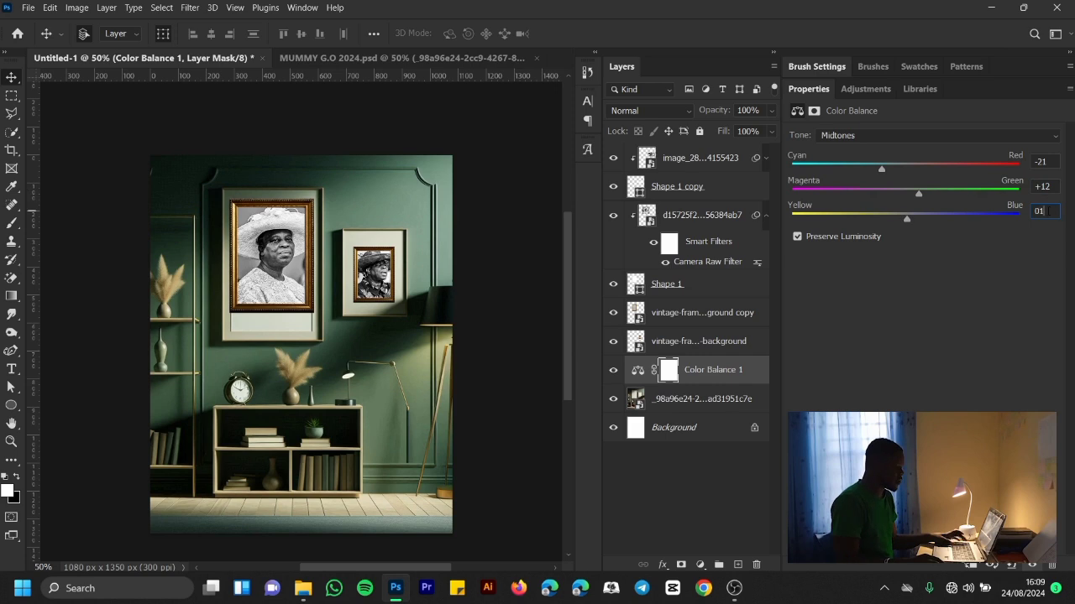
key("Return")
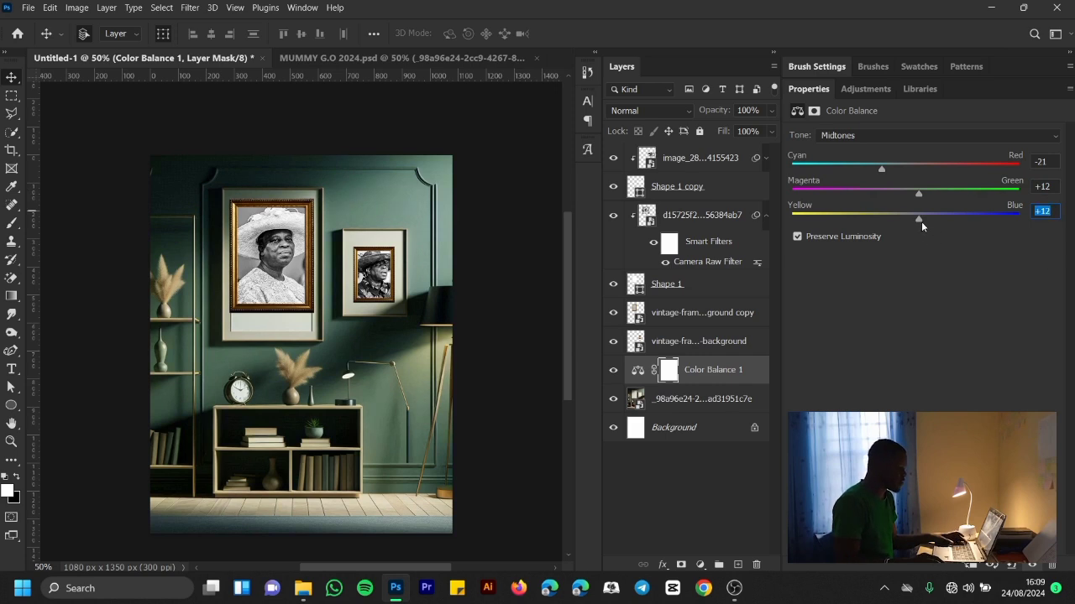
mouse_move(916, 218)
left_mouse_down()
mouse_move(981, 213)
mouse_move(930, 218)
left_mouse_up()
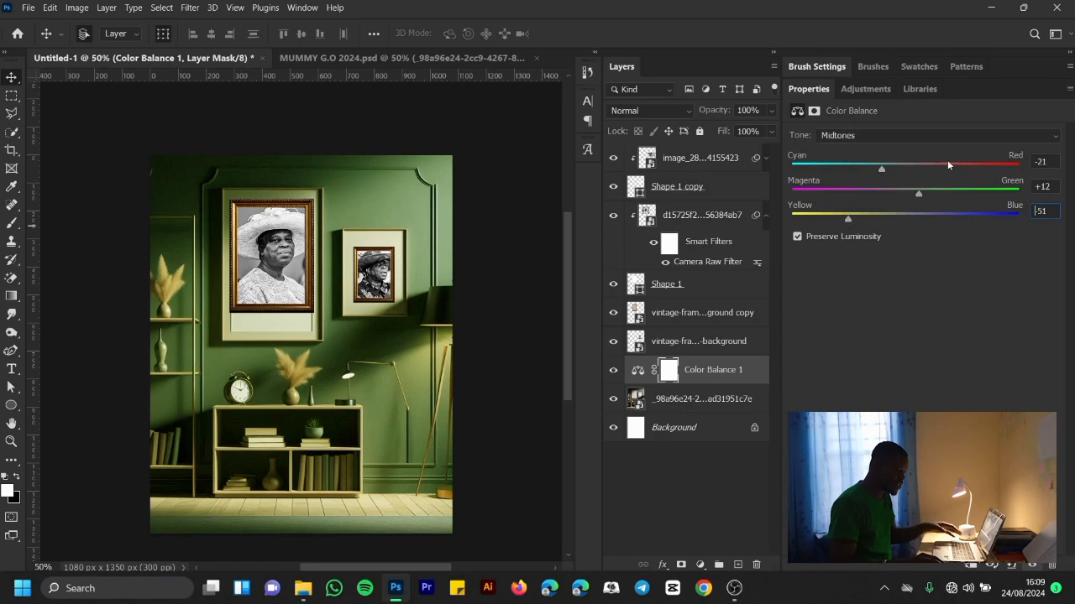
type("12")
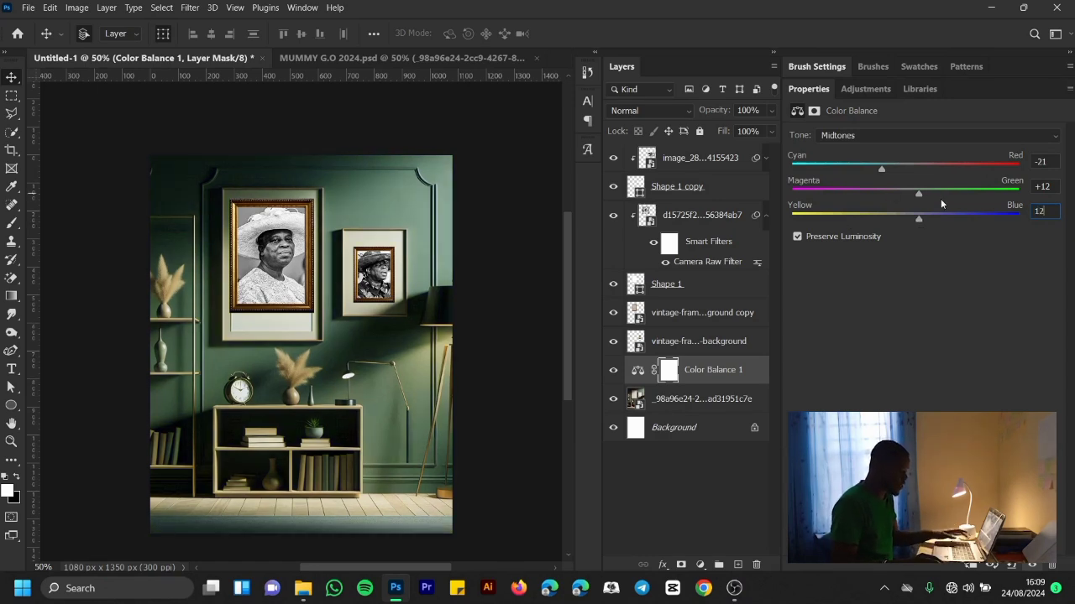
key("Return")
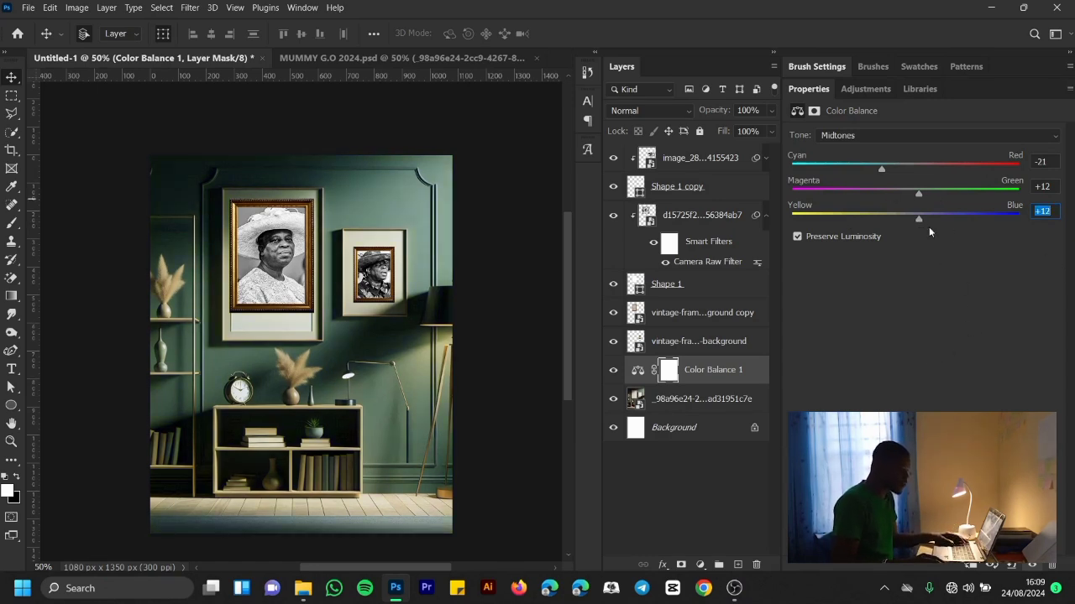
Step: Set the Color Balance highlights to Cyan-Red -12, Magenta-Green +14 and Yellow-Blue +9
left_click(873, 139)
left_click(876, 174)
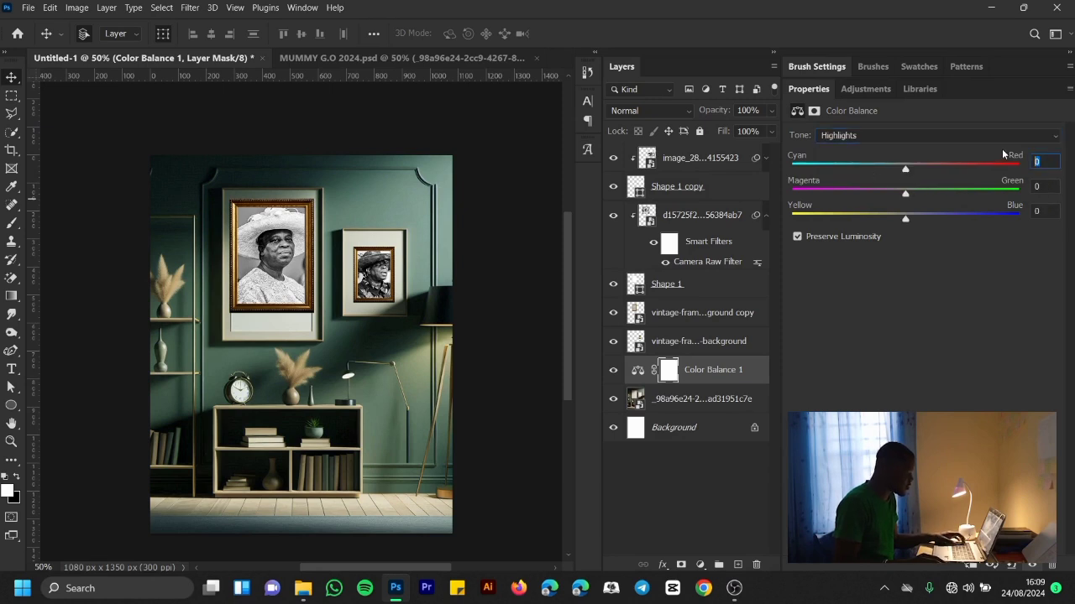
type("-12")
left_click(1045, 185)
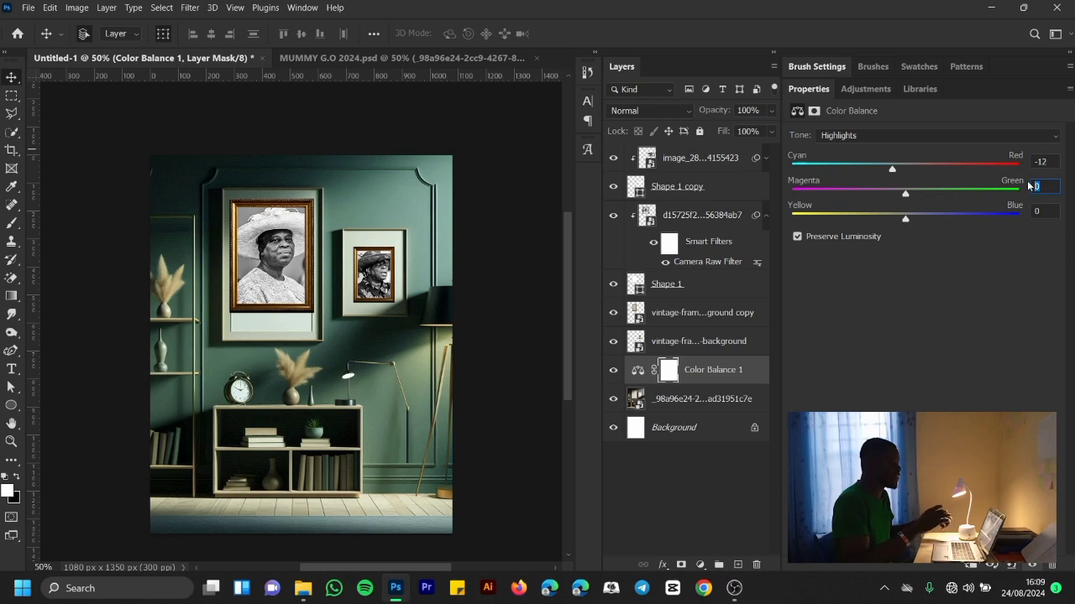
key("Return")
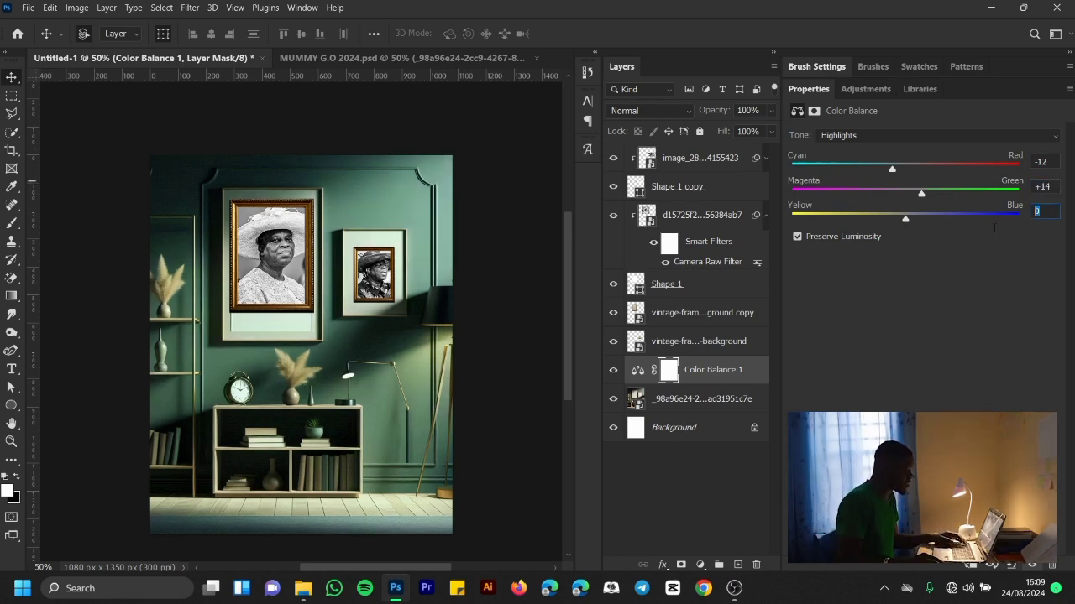
type("9")
key("Return")
Step: Set the Color Balance shadows to Cyan-Red -9, Magenta-Green +8 and Yellow-Blue +5, leaving the adjustment when done
left_click(858, 137)
left_click(857, 148)
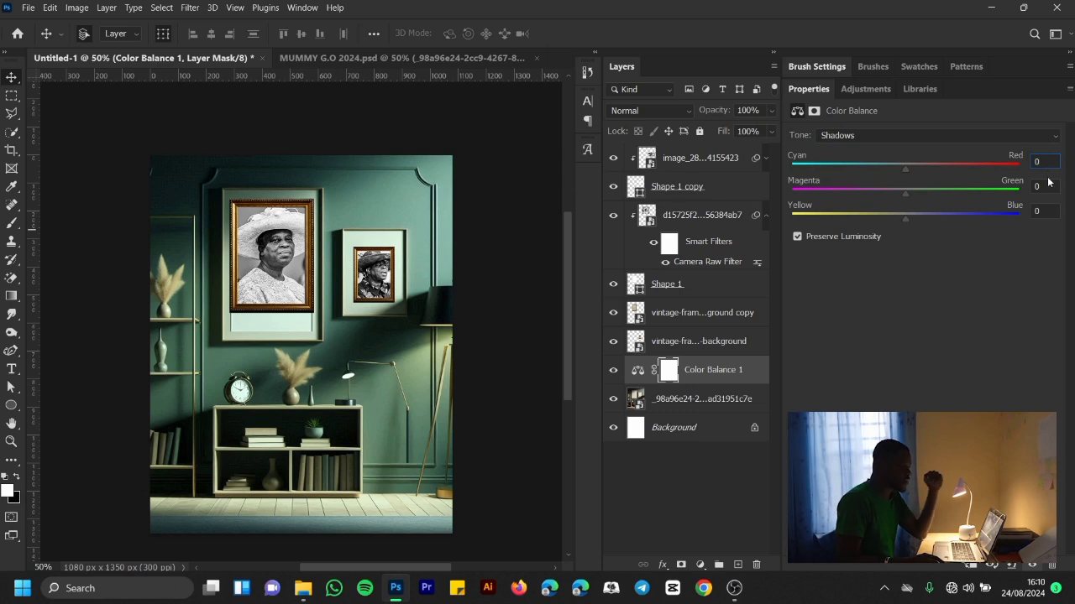
type("-9")
key("Tab")
type("8")
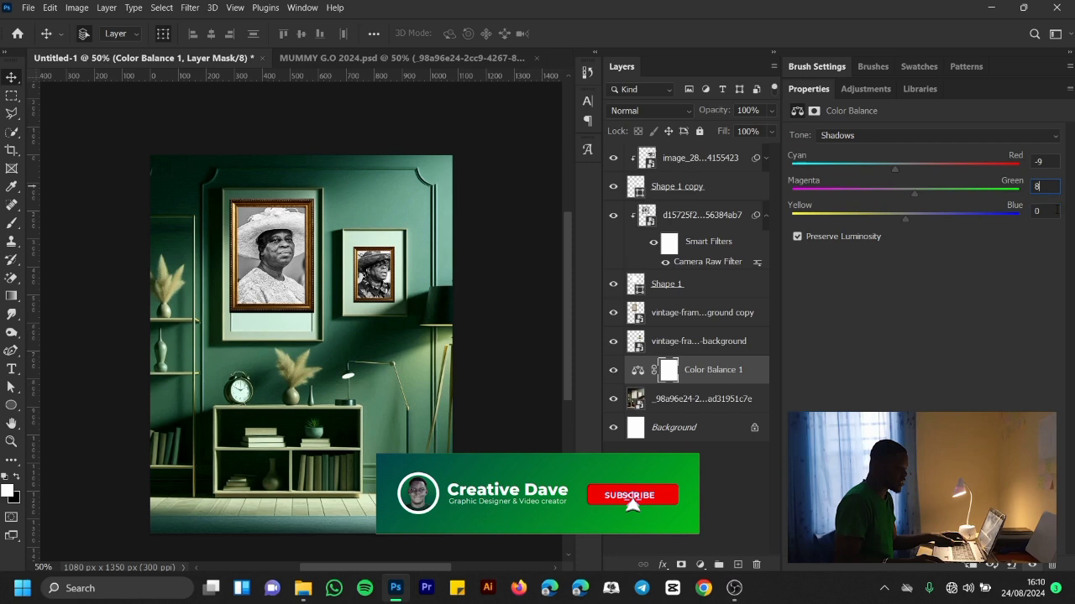
key("Tab")
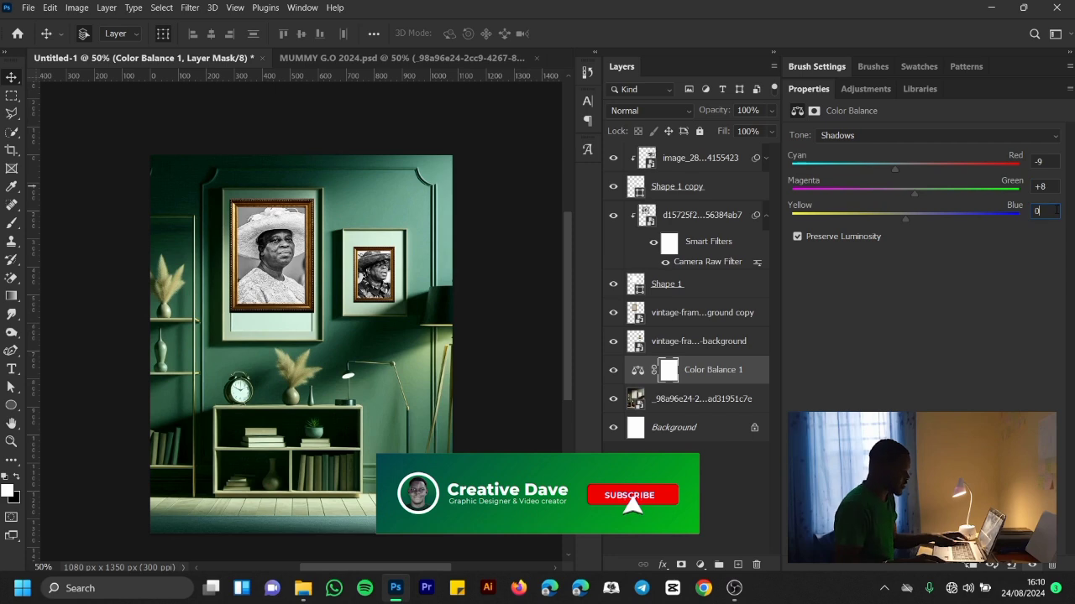
type("5")
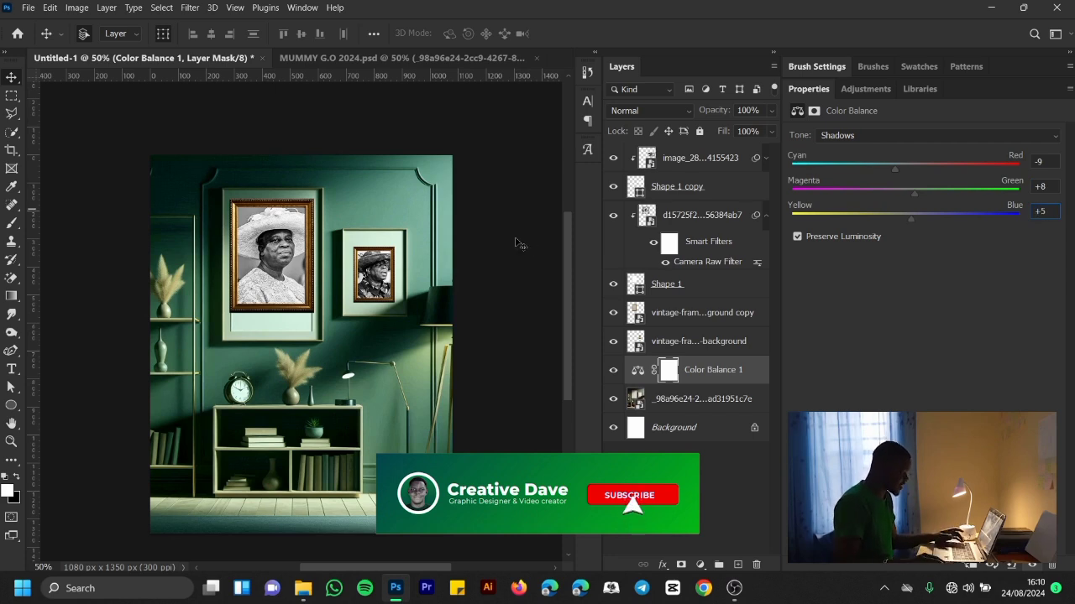
left_click(518, 243)
scroll(346, 336, "up", 1)
scroll(345, 319, "down", 2)
scroll(351, 310, "up", 2)
scroll(361, 290, "up", 1)
scroll(363, 281, "down", 1)
Step: Group the Shape 1 layer with its clipped large portrait and name the group PICTURE 1
left_click(660, 285)
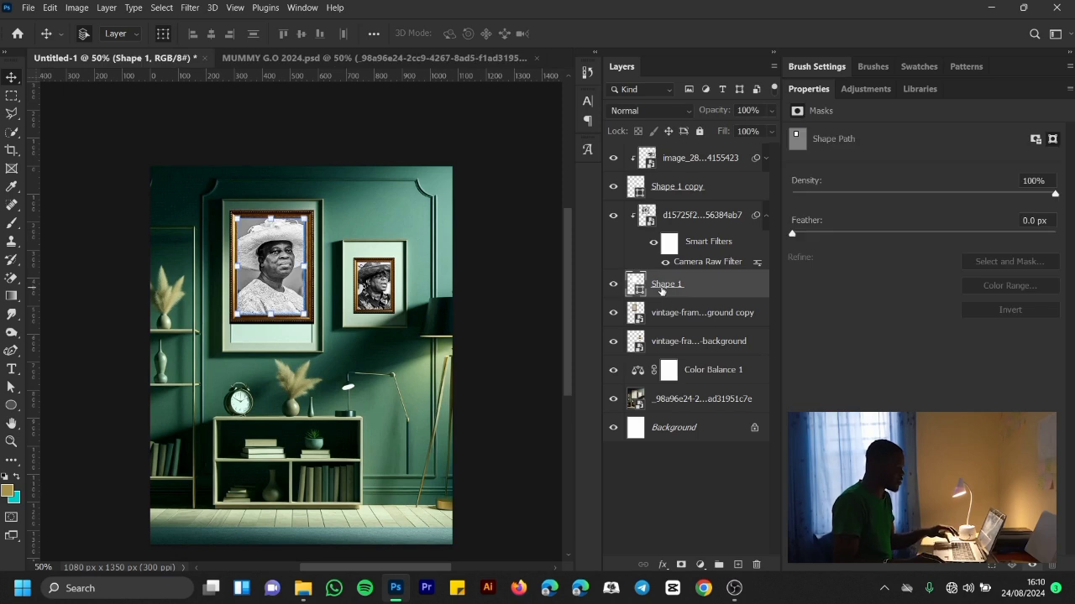
left_click(674, 223, "shift")
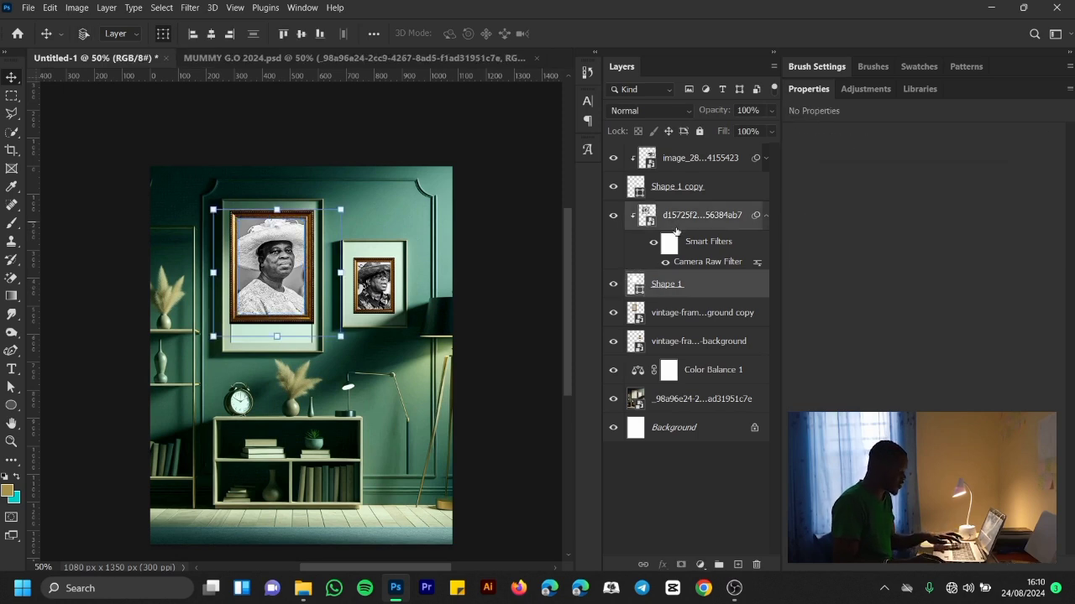
key("ctrl+g")
double_click(669, 210)
type("PICTURE 1")
key("Return")
Step: Group the Shape 1 copy layer with its clipped small portrait, name the group PICTURE 2, and deselect all layers
left_click(718, 159)
left_click(718, 187)
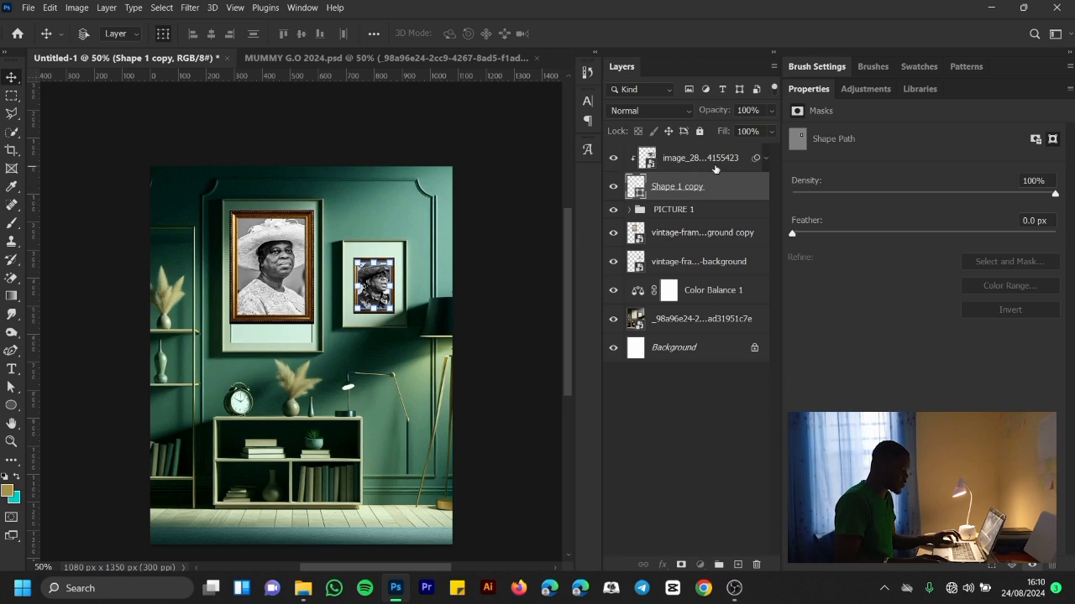
left_click(715, 170, "shift")
key("ctrl+g")
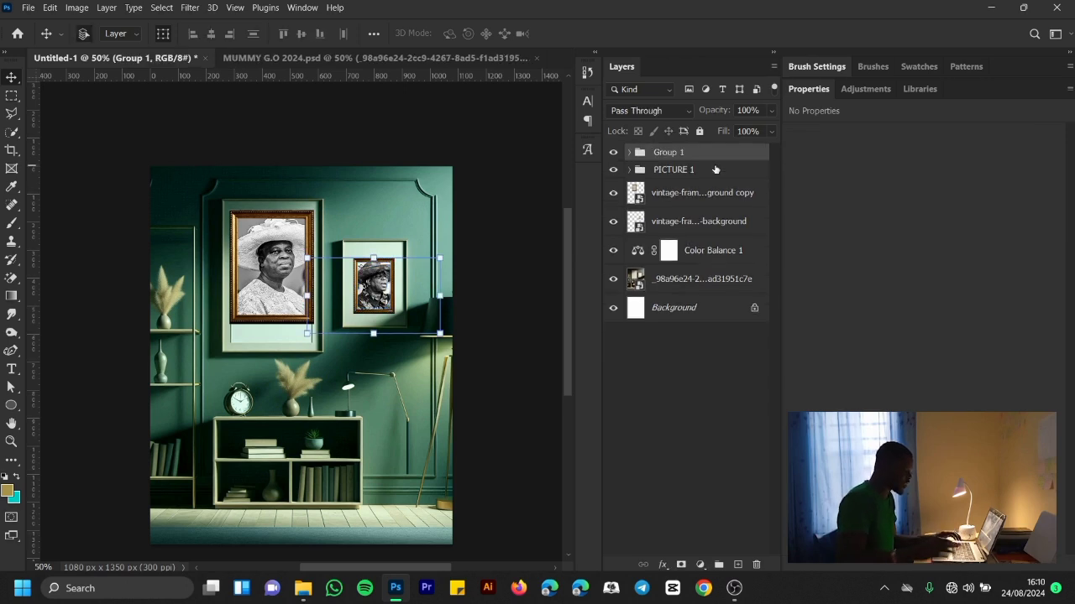
double_click(666, 154)
type("PICTURE 2")
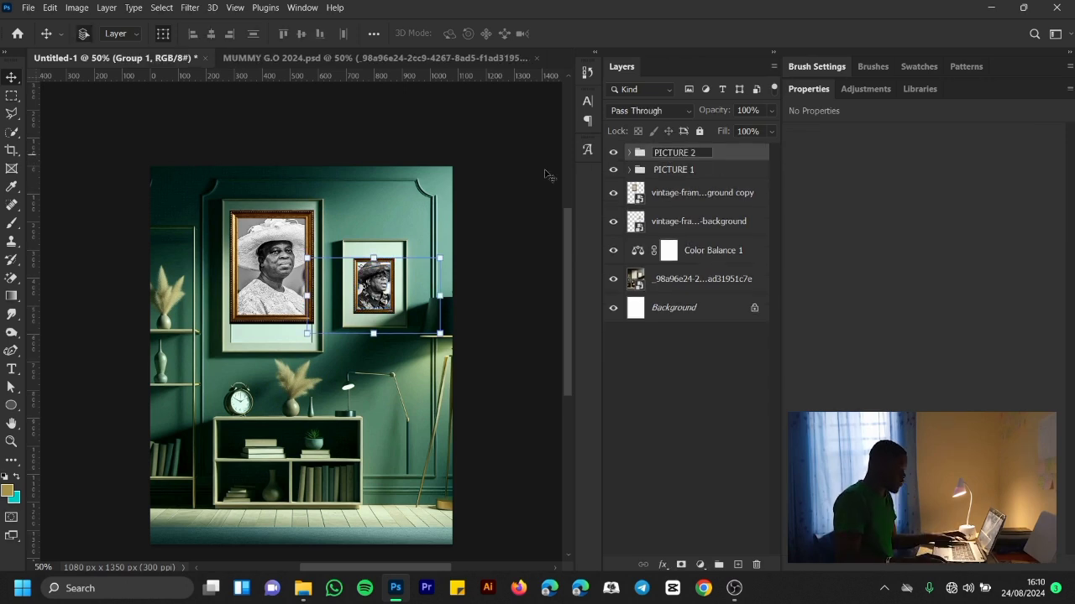
key("Return")
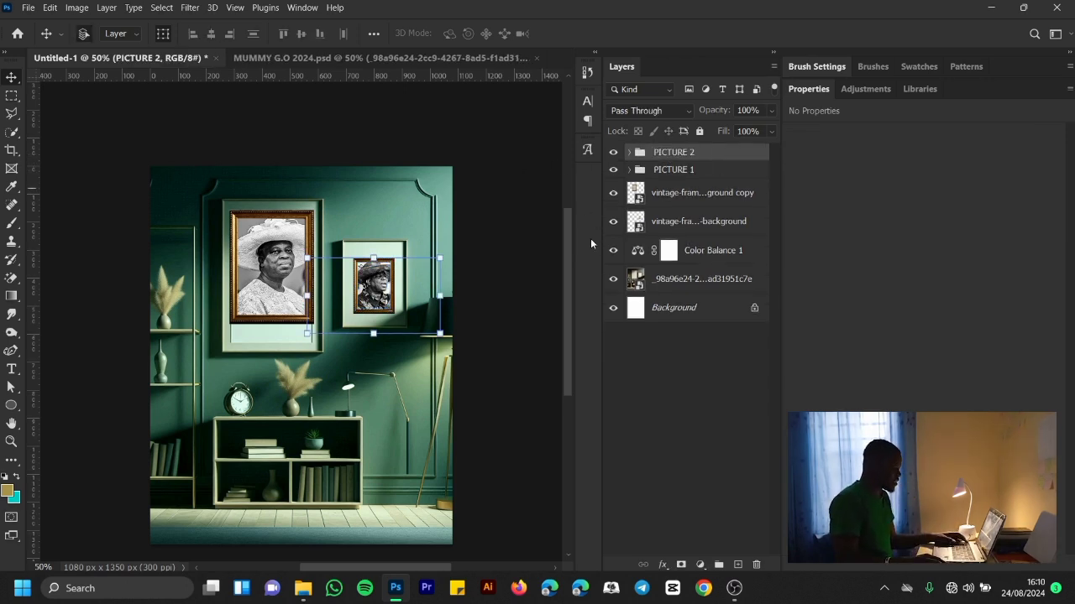
left_click(515, 204)
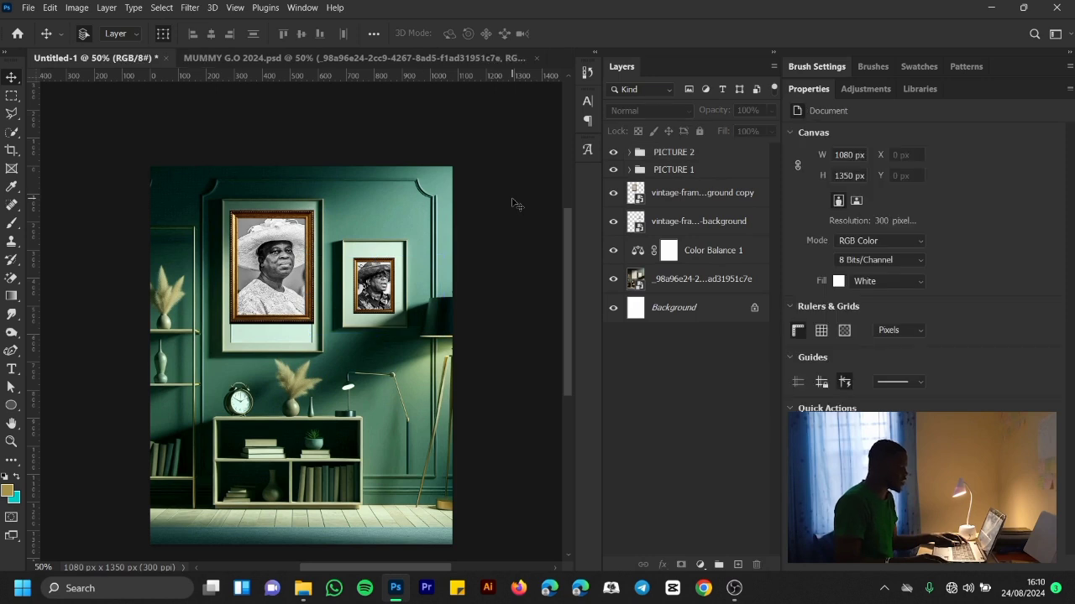
scroll(517, 204, "down", 1)
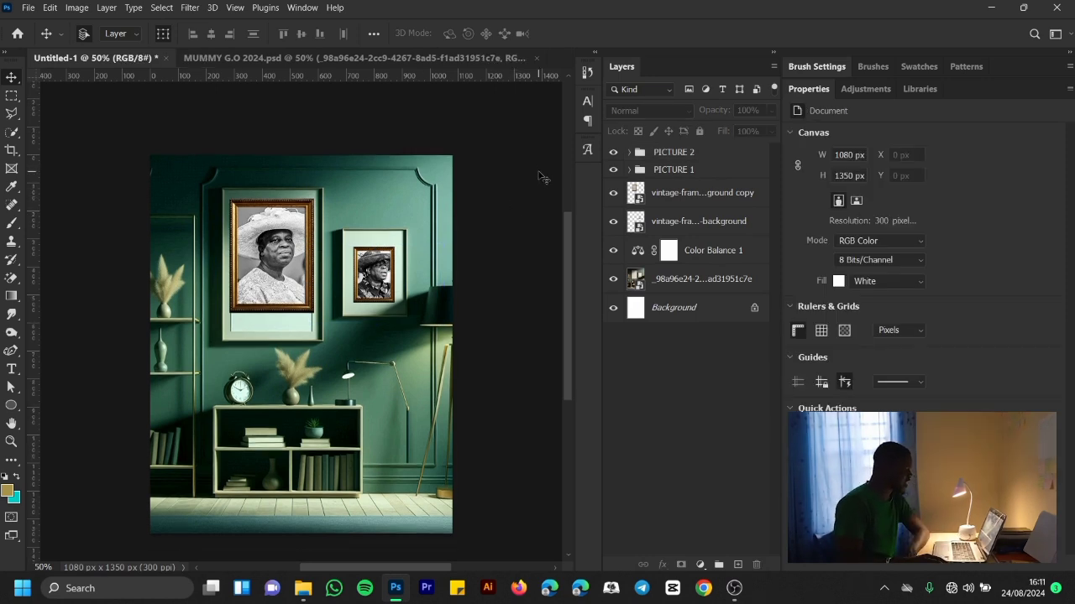
Step: Place the photo of the seated woman in the green dress above the groups, positioned at about X -128 px, Y 186 px
left_click_drag(453, 246, 534, 166)
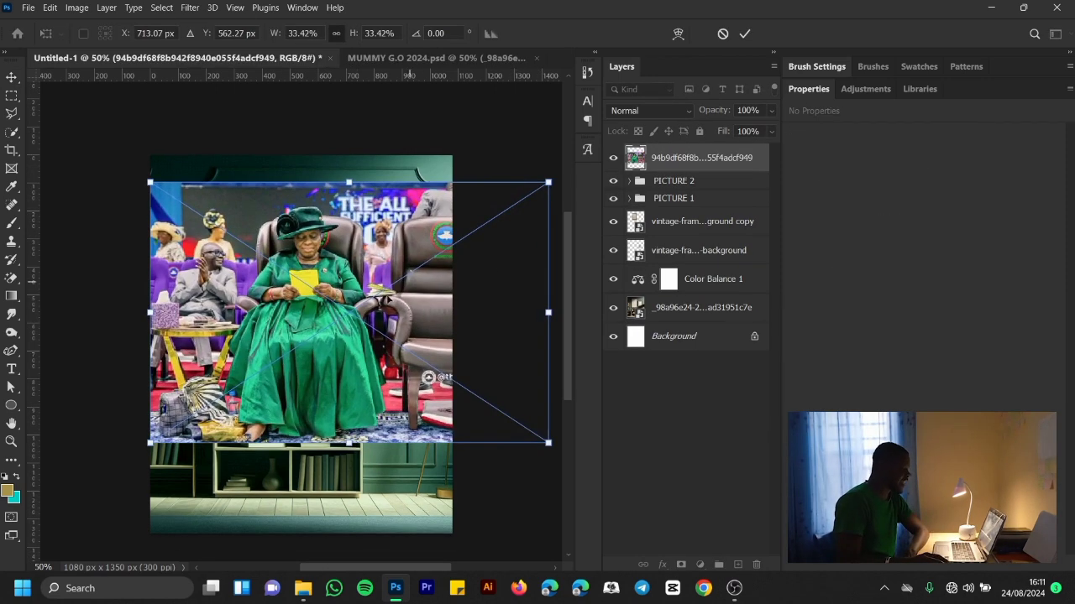
left_click_drag(376, 311, 326, 345)
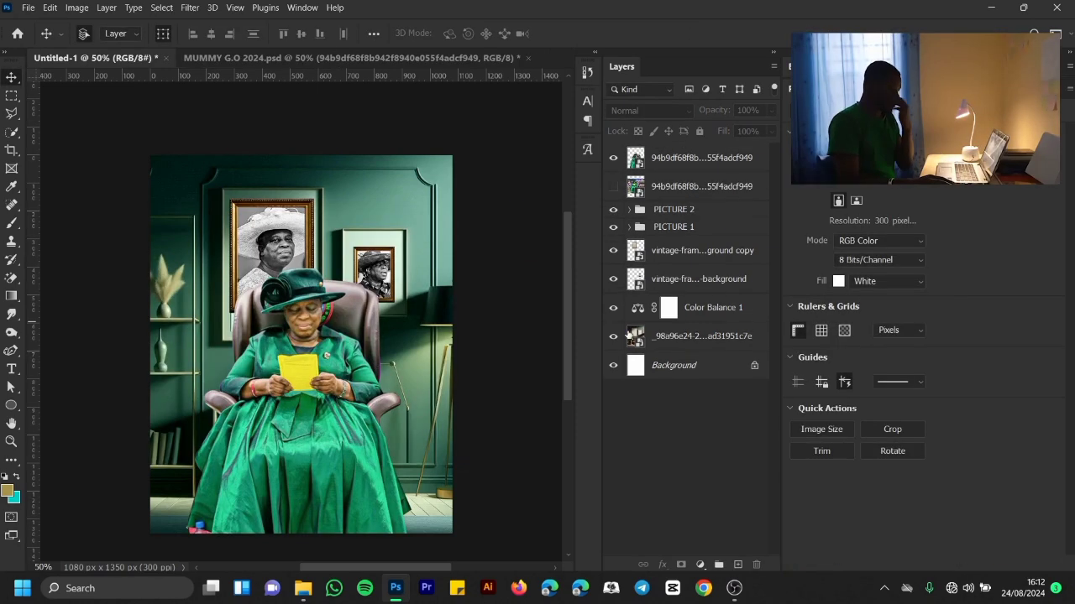
left_click(691, 196)
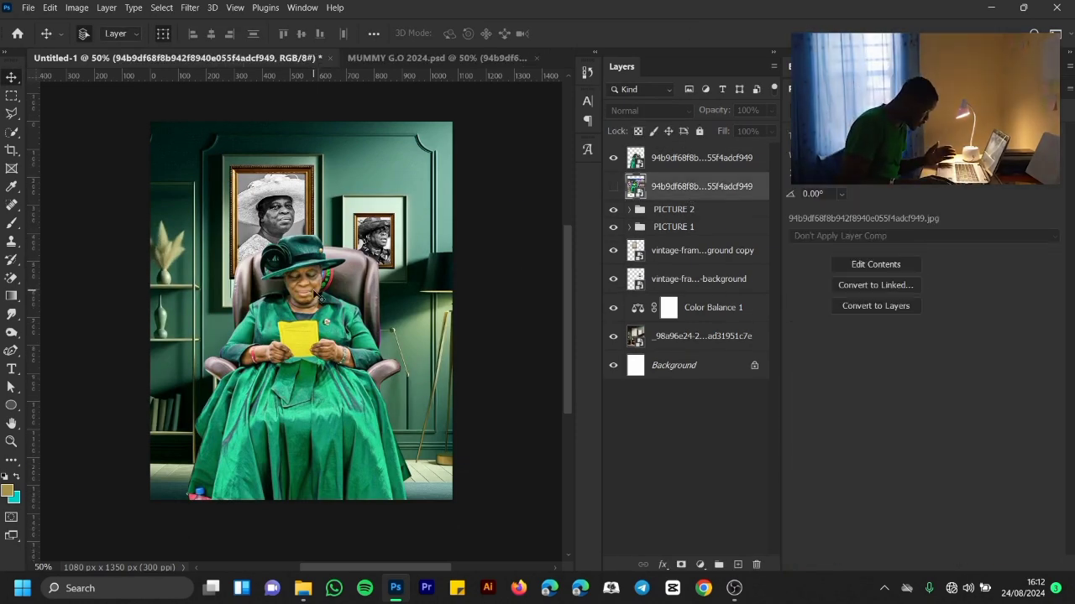
left_click(314, 292)
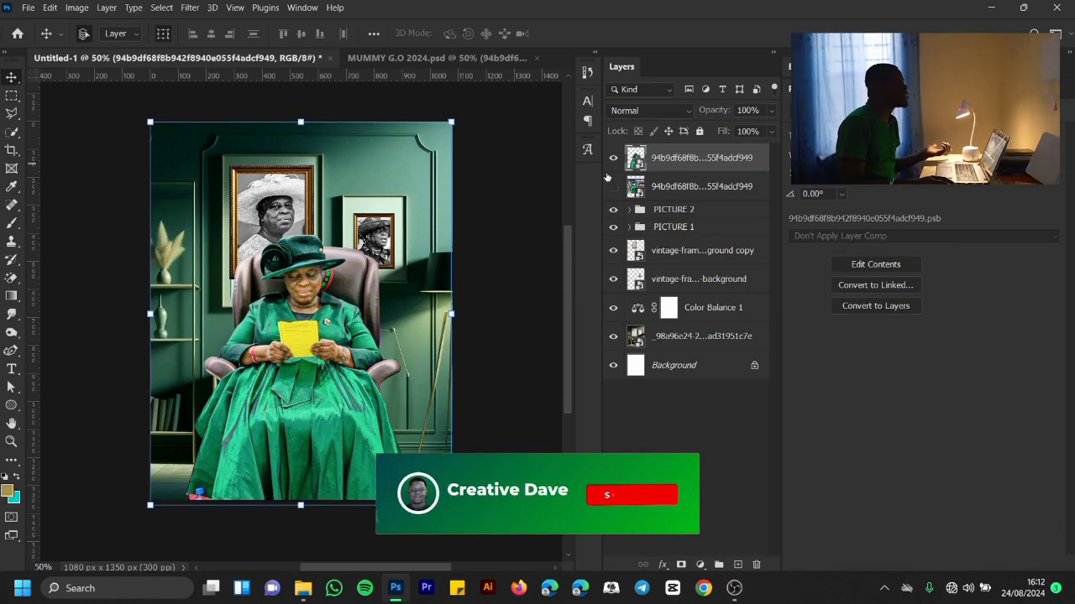
left_click(683, 197)
left_click(684, 202)
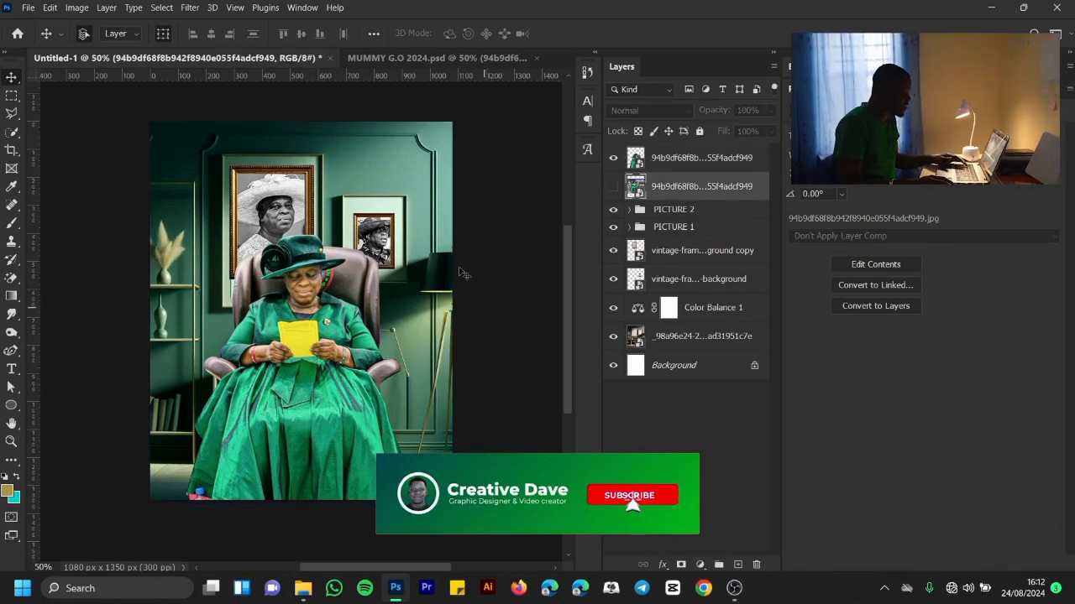
Step: Place the dark office desk and skyline image from the MUMMY G.O 2024 folder in File Explorer and move its layer above all others
mouse_move(303, 588)
left_click(283, 565)
left_click(383, 537)
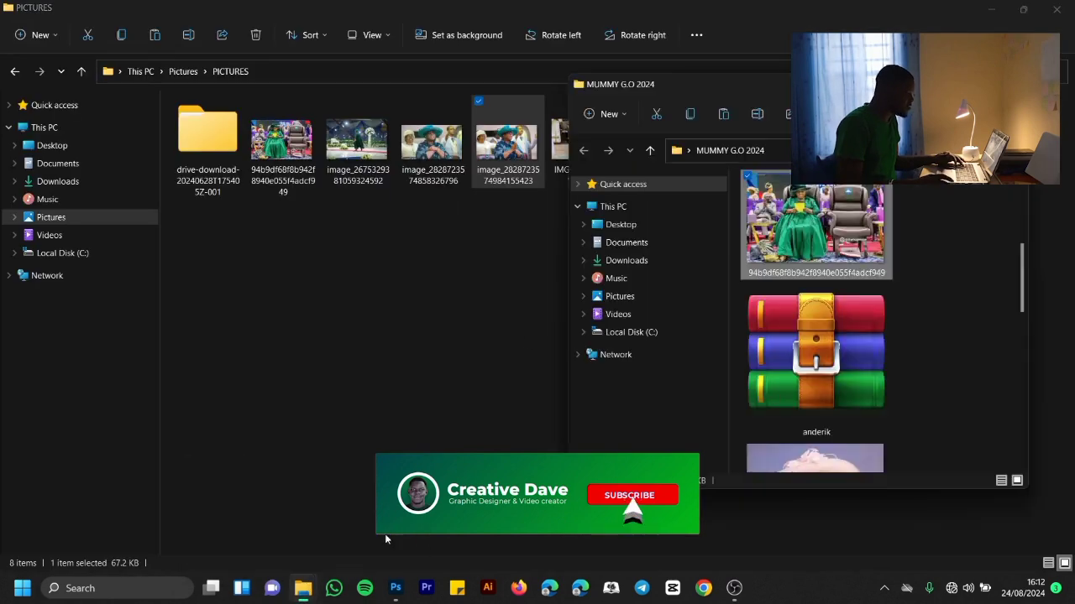
scroll(829, 431, "down", 10)
scroll(829, 432, "up", 14)
left_click(829, 431)
left_click(396, 587)
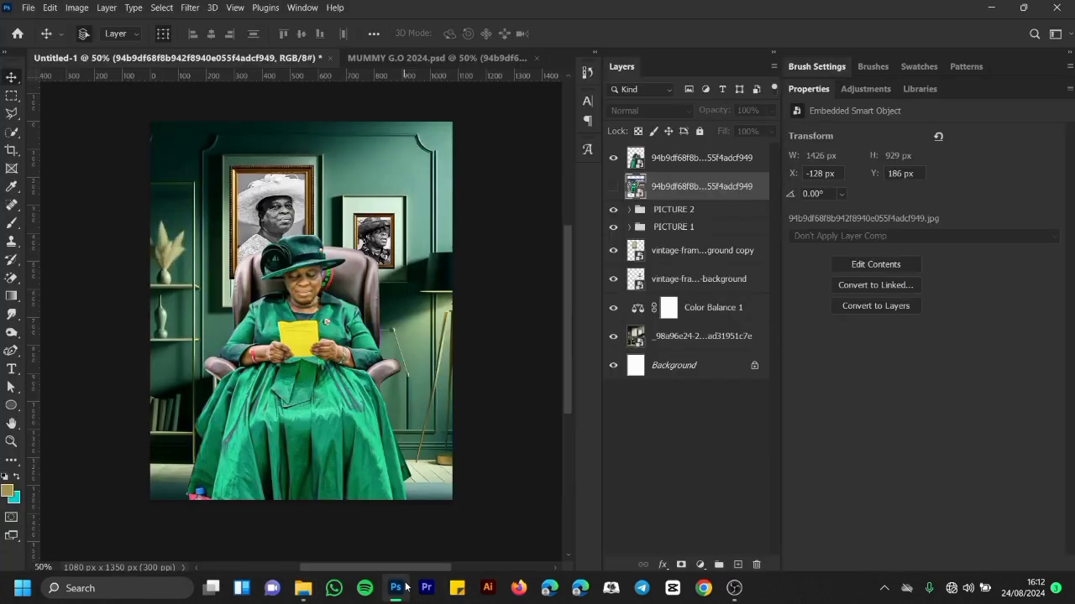
left_click(303, 588)
left_click(373, 525)
left_click_drag(812, 386, 336, 370)
key("Return")
left_click_drag(736, 187, 728, 146)
Step: Scale the office desk image to 40.31% and position it at X 585 px, Y 762 px
left_click_drag(336, 355, 336, 409)
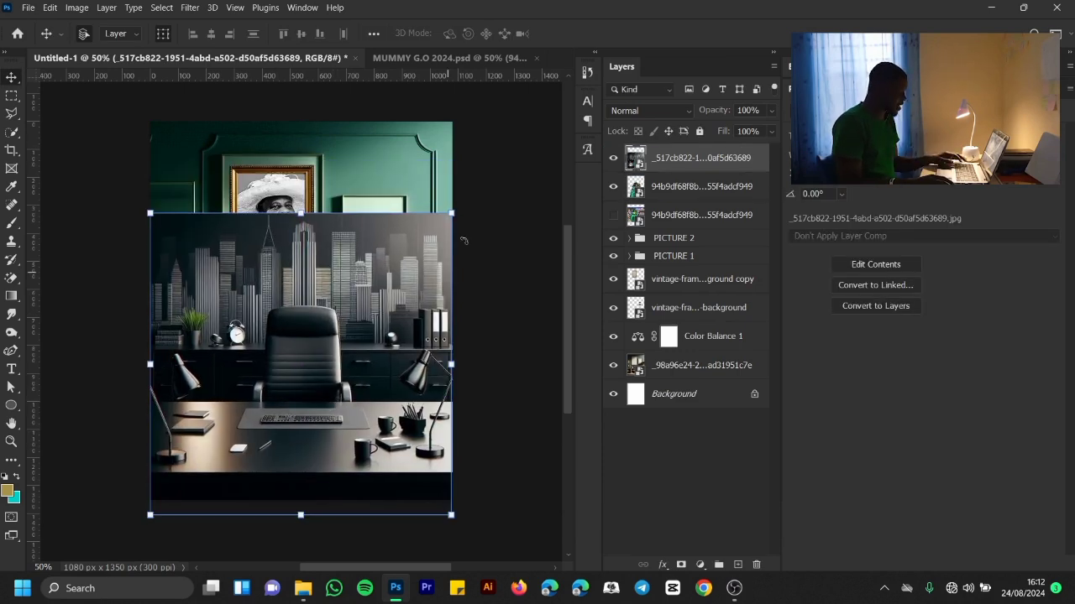
left_click_drag(452, 214, 484, 192)
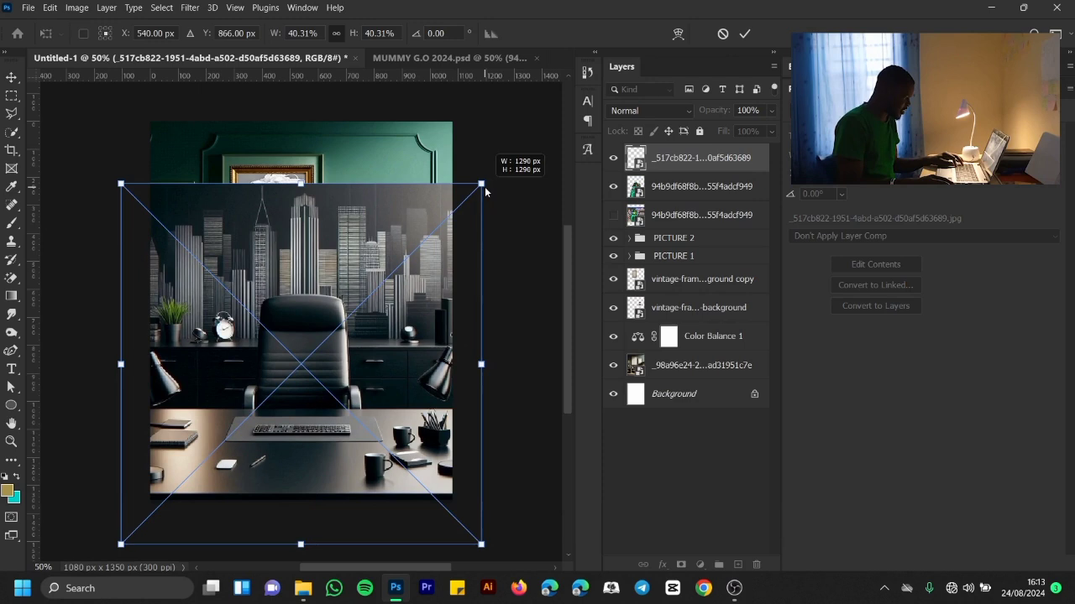
left_click_drag(260, 453, 268, 447)
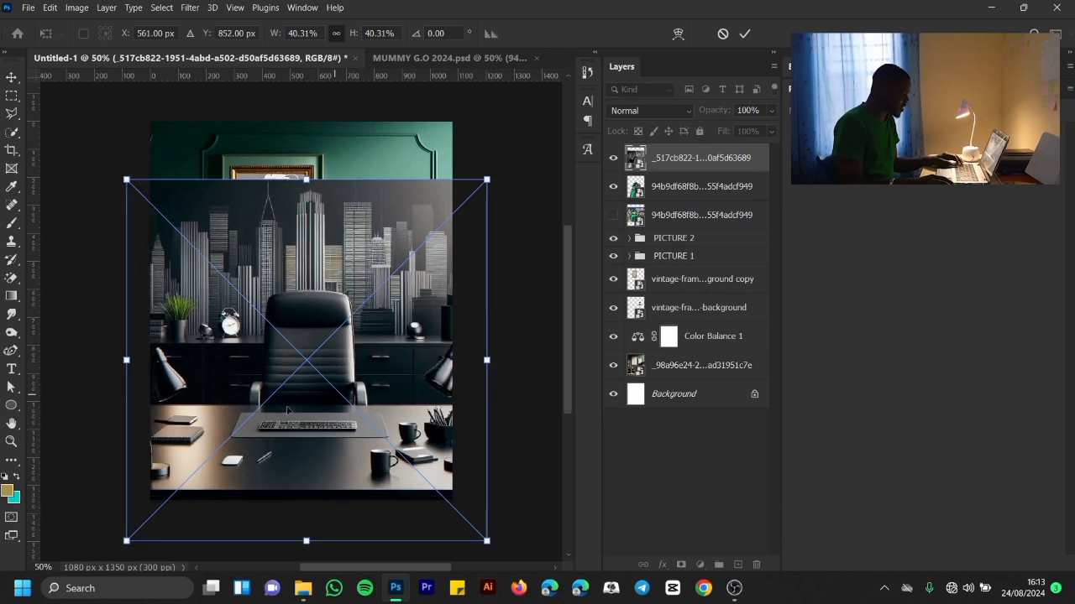
left_click_drag(324, 426, 330, 401)
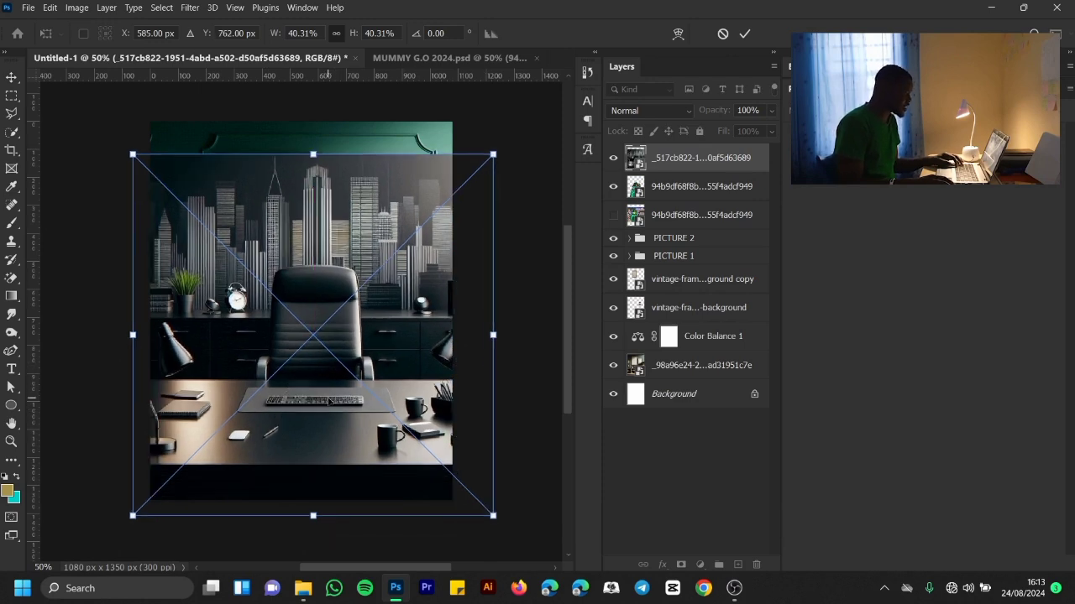
left_click(744, 35)
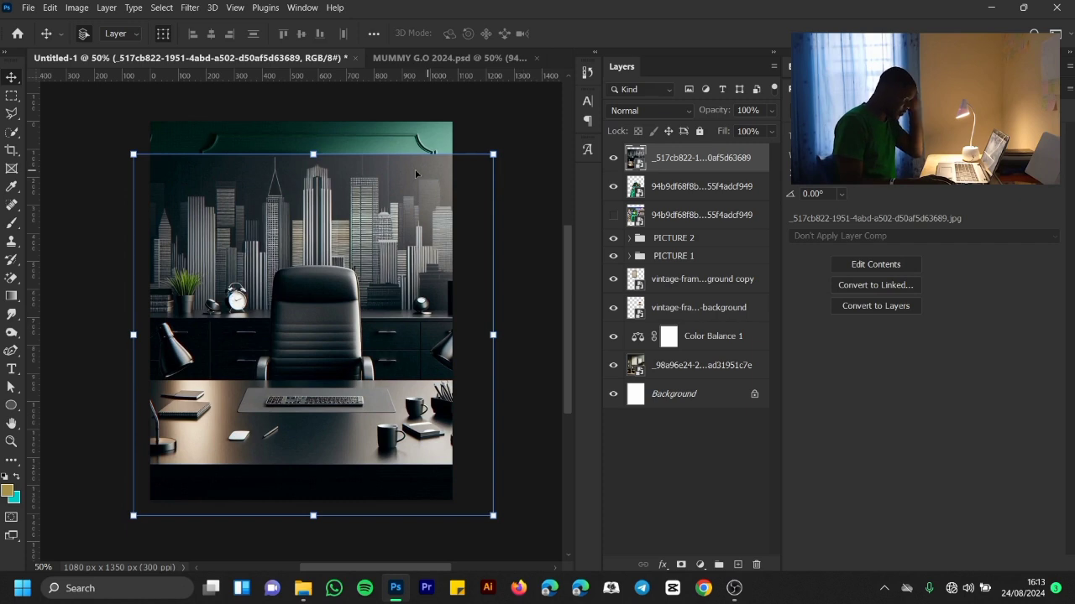
left_click(525, 231)
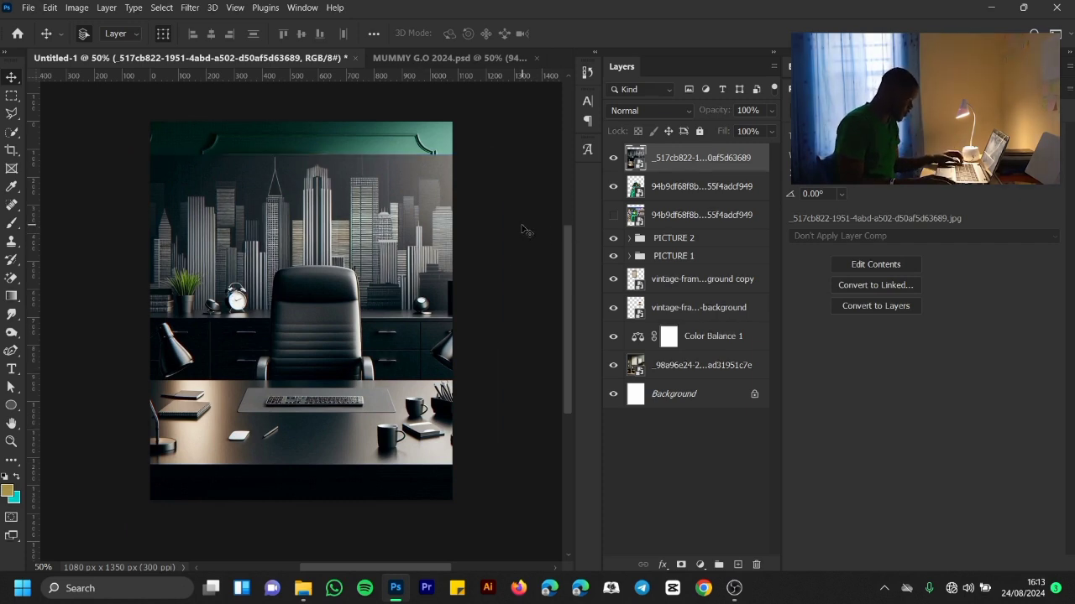
Step: Start a Curvature Pen path outside the canvas's right edge and trace the desk's rear edge across to the left side
left_click(678, 172)
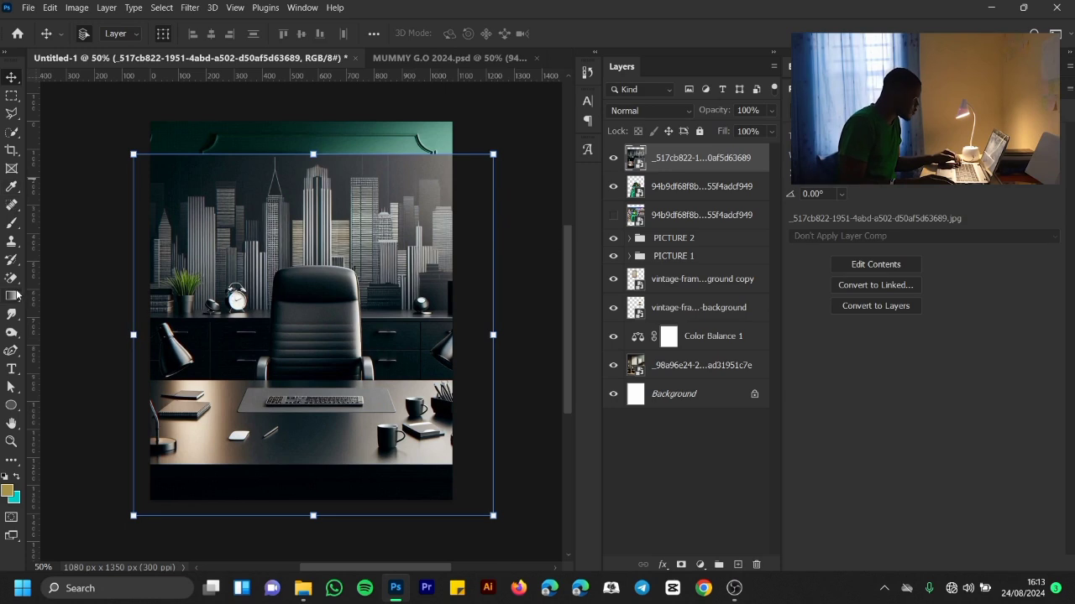
key("z")
left_click(391, 322)
scroll(392, 319, "down", 1)
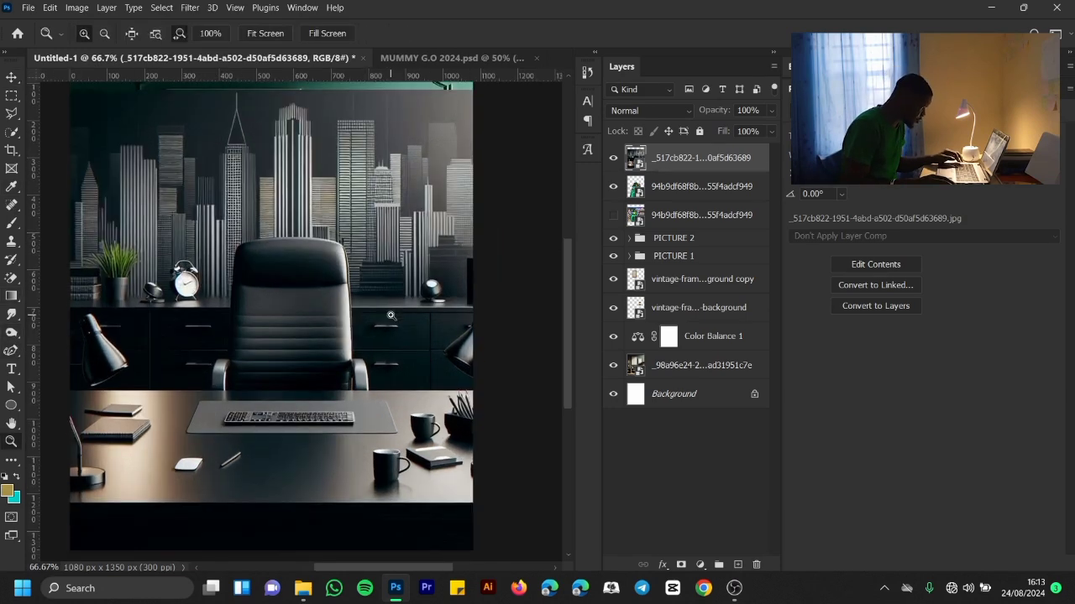
key("ctrl+minus")
key("v")
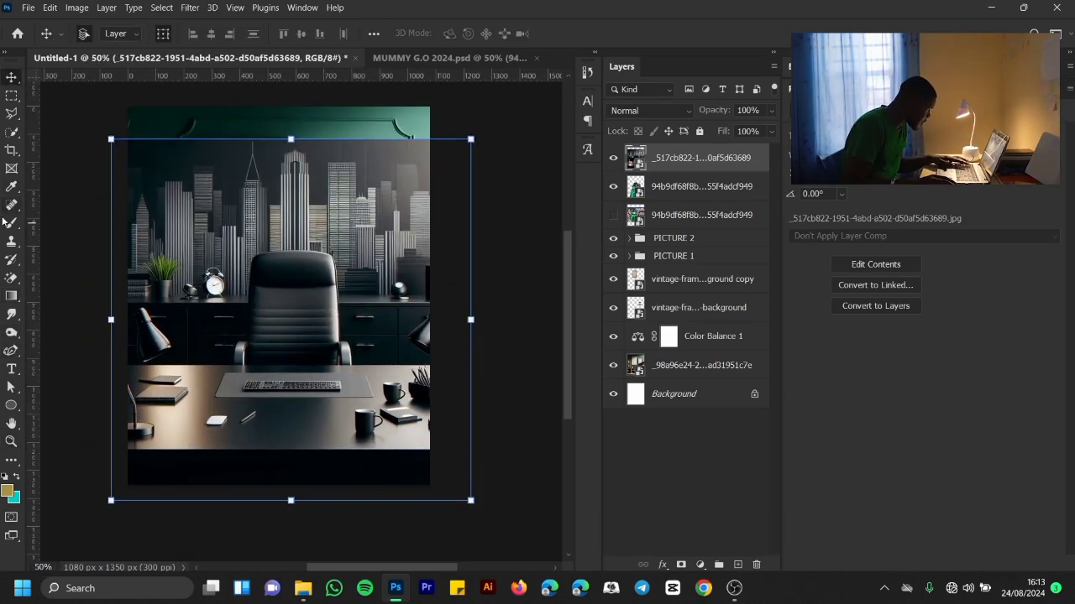
left_click(12, 352)
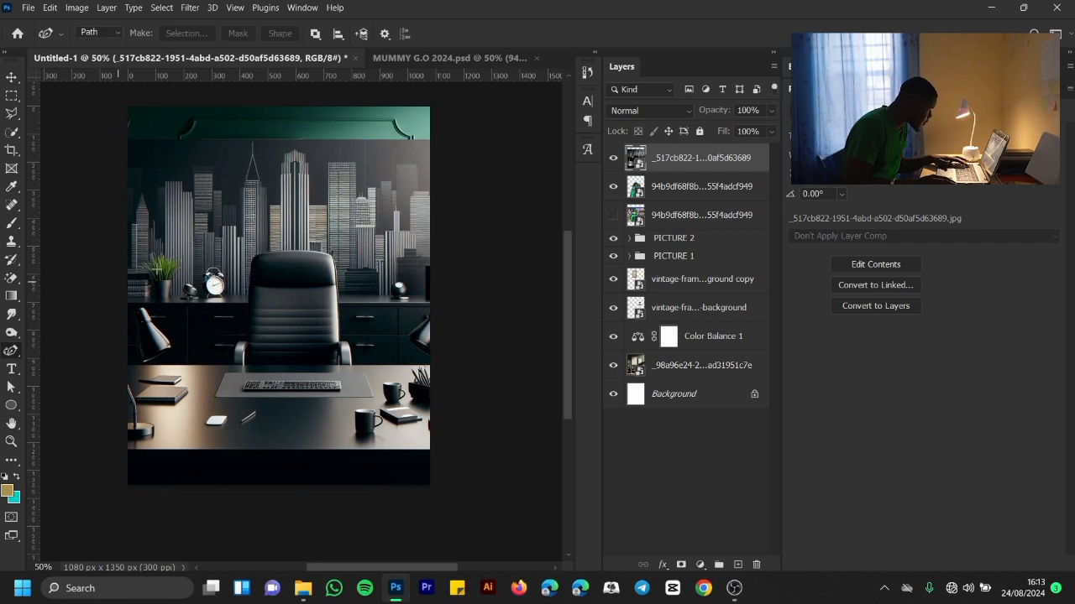
right_click(11, 352)
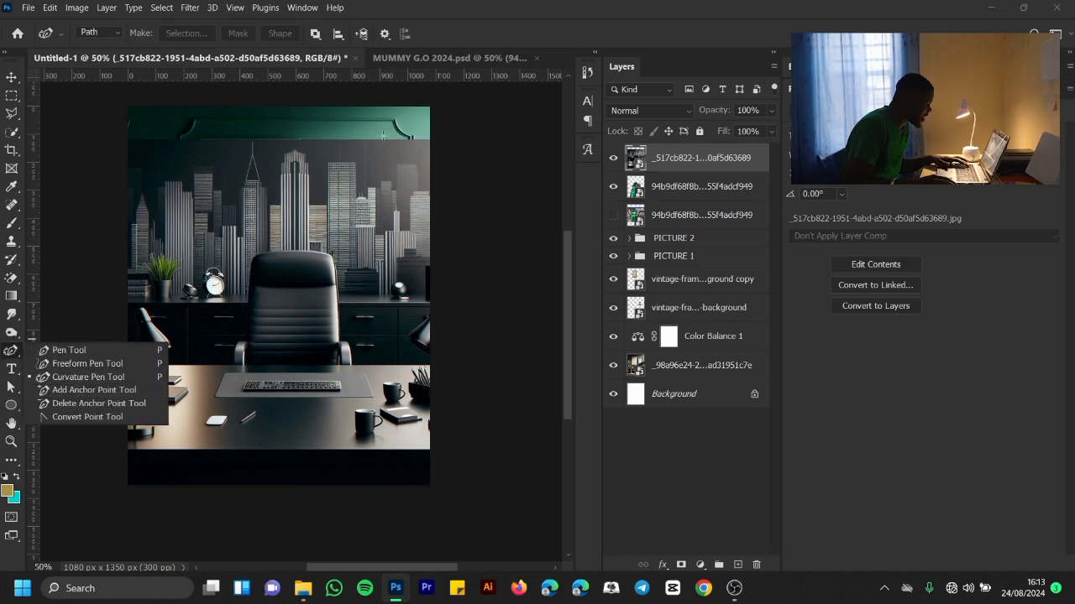
left_click(450, 132)
left_click(437, 363)
left_click(353, 364)
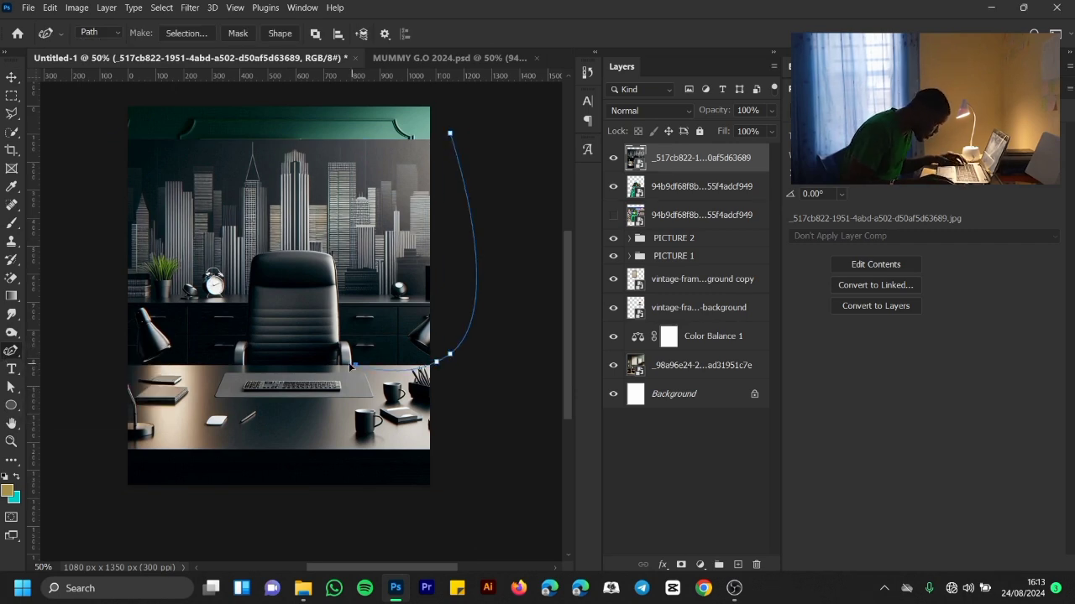
scroll(353, 364, "up", 2)
left_click(246, 365)
scroll(247, 364, "left", 4)
left_click(220, 366)
left_click(149, 364)
Step: Continue the path around the lamp at the desk's left end and close it around the area above the desk
left_click(148, 284)
scroll(182, 328, "up", 2)
left_click(143, 216)
left_click(222, 401)
left_click(334, 336)
scroll(224, 210, "up", 3)
left_click(171, 193)
left_click(128, 210)
scroll(128, 209, "down", 6)
left_click(272, 301)
left_click(247, 141)
left_click(451, 171)
left_click(398, 225)
key("z")
left_click(315, 280)
left_click(10, 353)
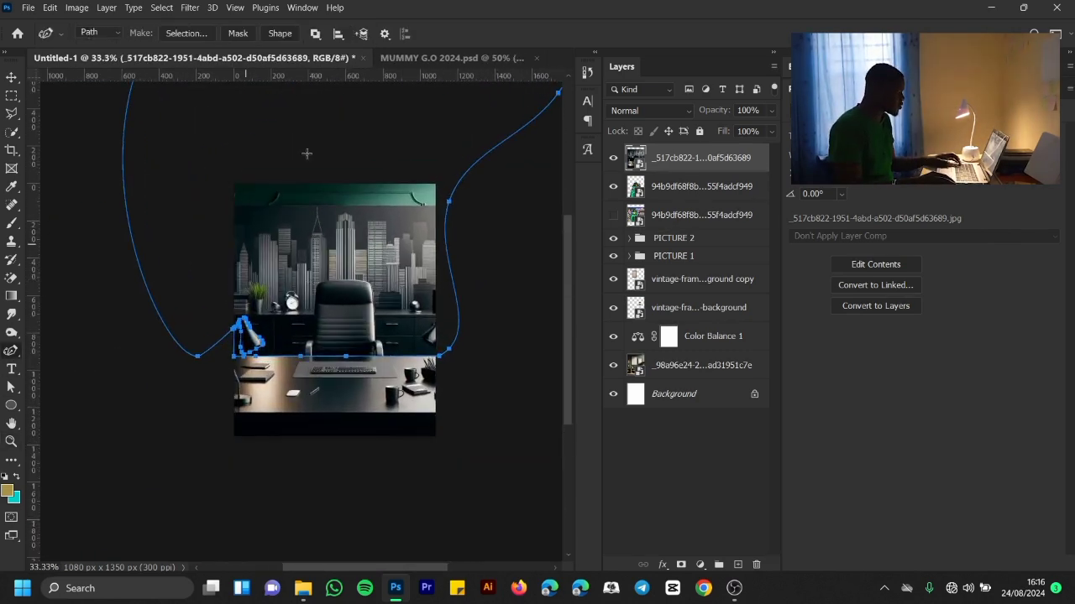
Step: Convert the path to a new anti-aliased selection with 0 px feather and try it as a layer mask on the office desk image
left_click(175, 34)
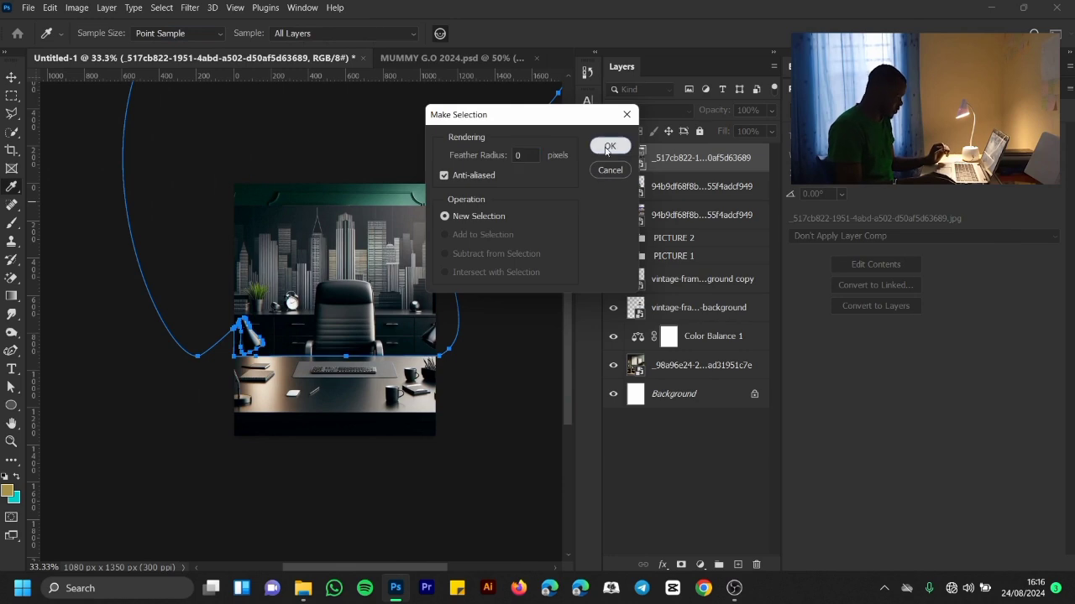
left_click(609, 146)
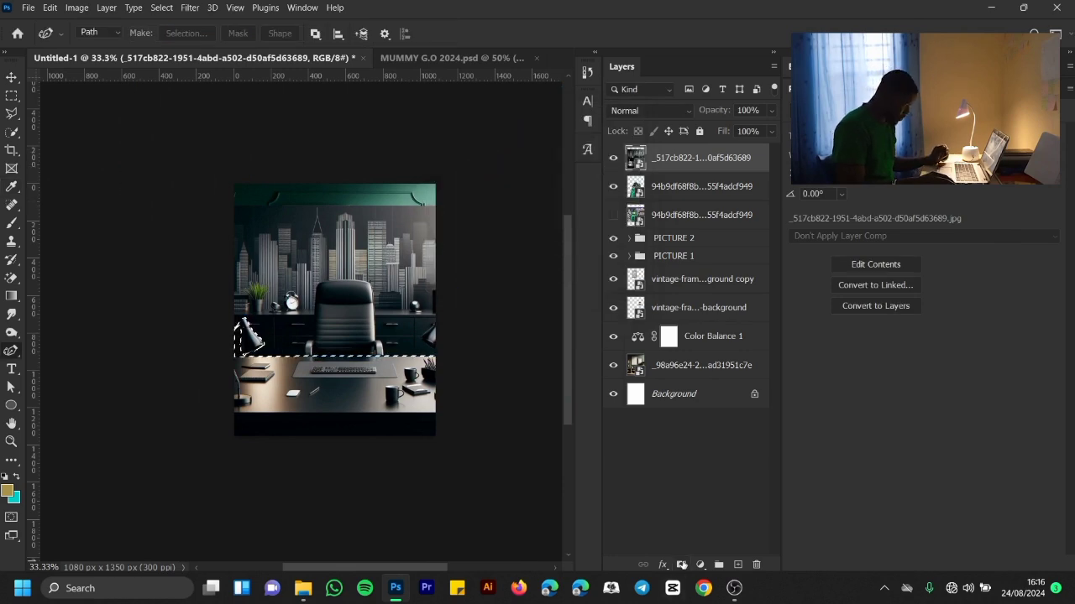
left_click(681, 565)
key("ctrl+z")
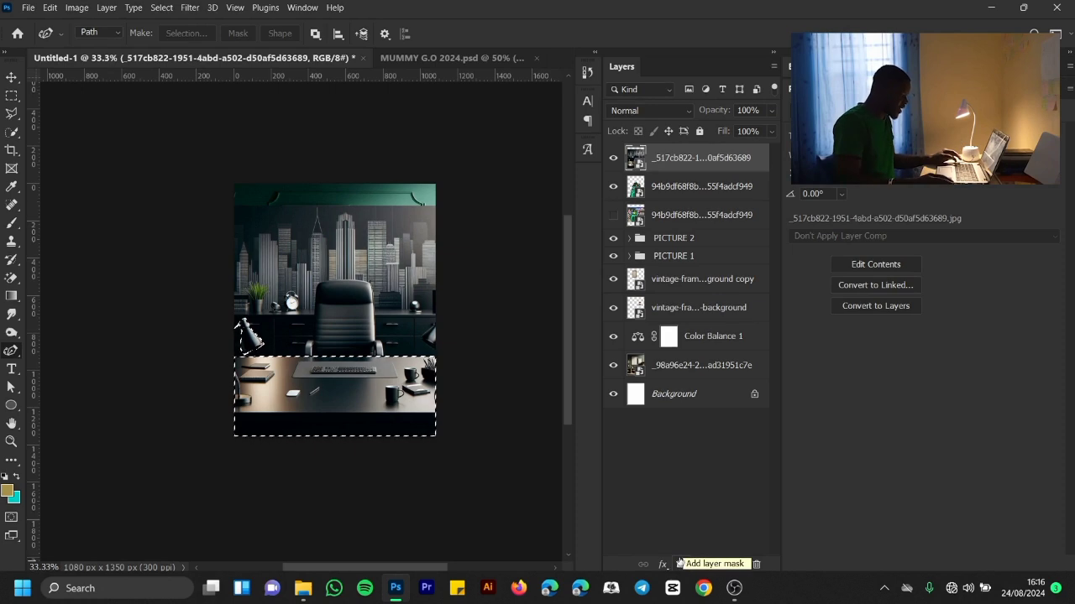
Step: Mask the office desk image with the active selection and brush its mask inside a lassoed area along the lamp's arm
left_click(680, 565)
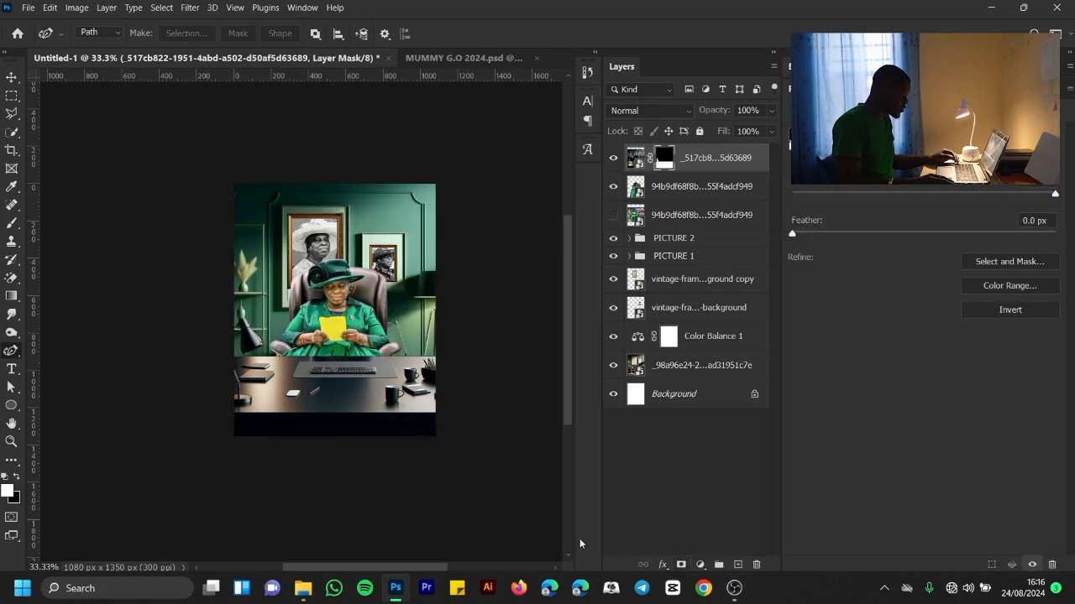
key("z")
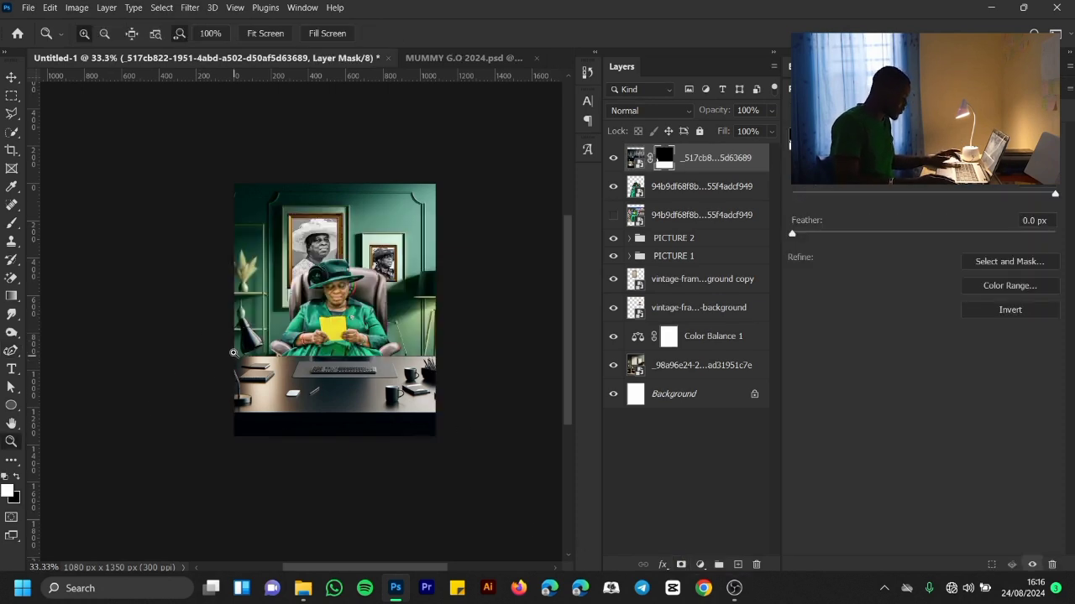
left_click(232, 353)
left_click(233, 354)
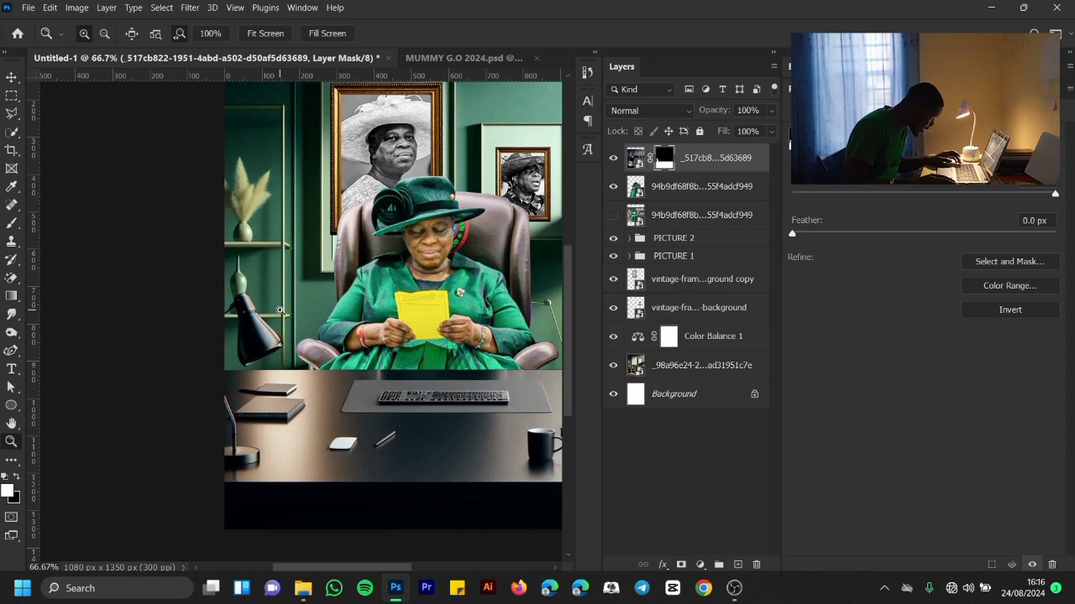
left_click(239, 314)
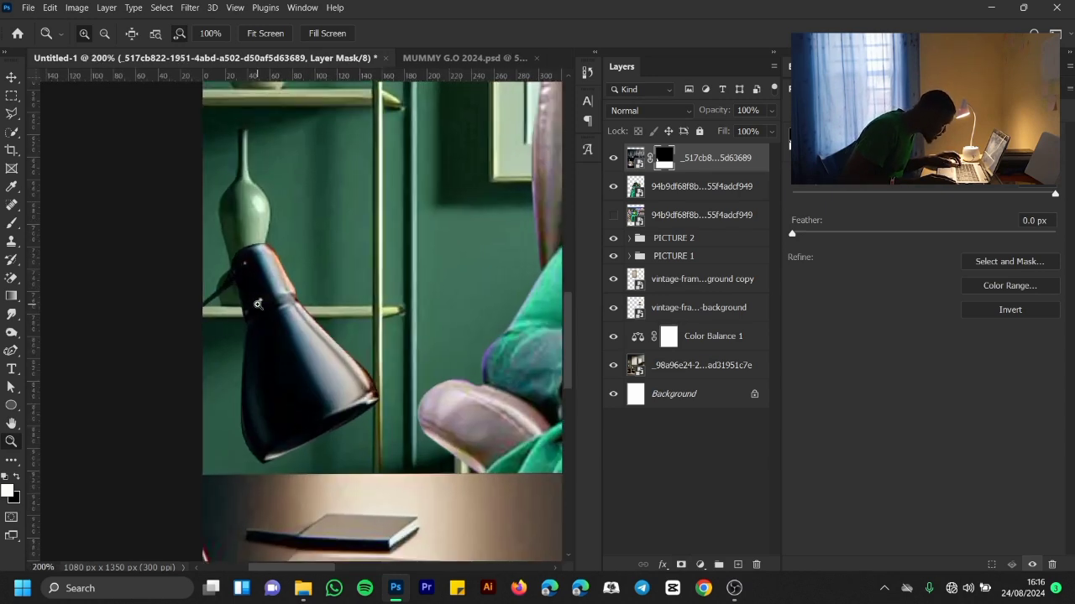
left_click(258, 304)
scroll(313, 356, "down", 2)
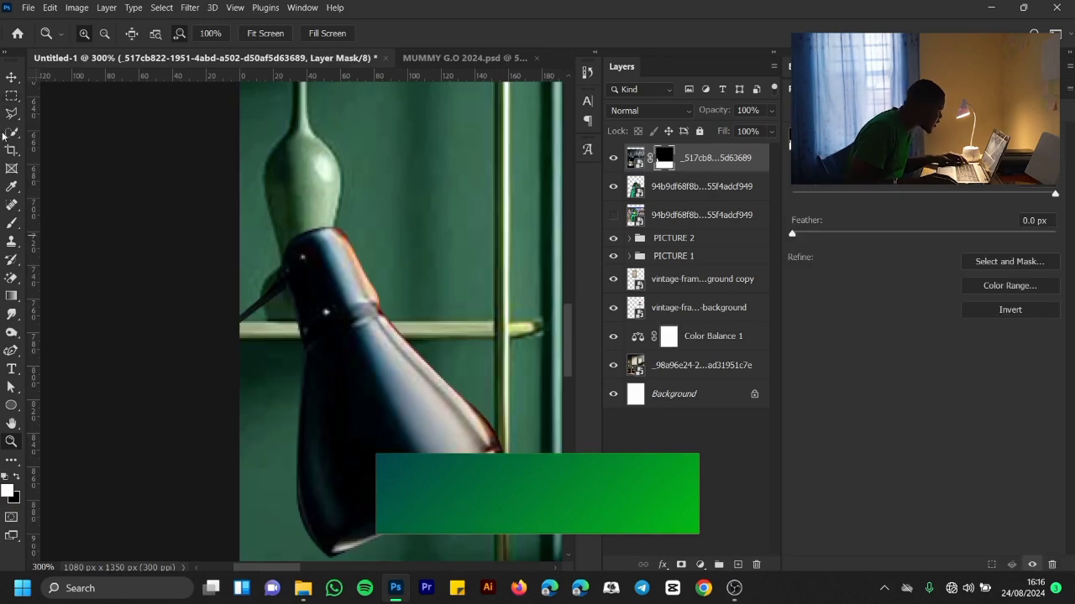
key("l")
left_click(280, 272)
left_click(180, 376)
left_click(280, 298)
left_click(278, 275)
left_click(11, 223)
key("x")
left_click_drag(282, 276, 247, 307)
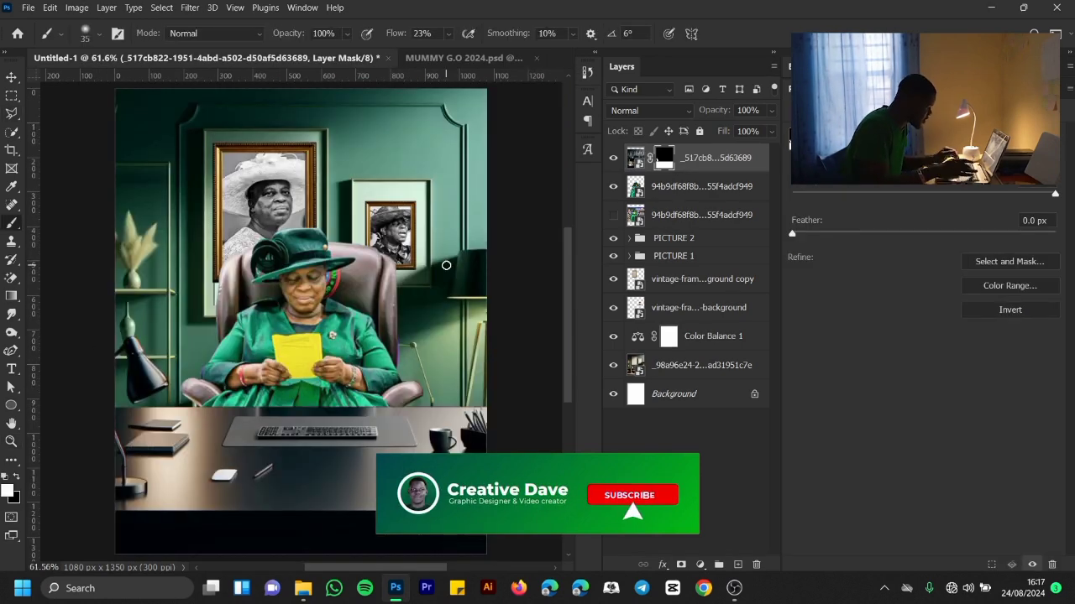
key("ctrl+minus")
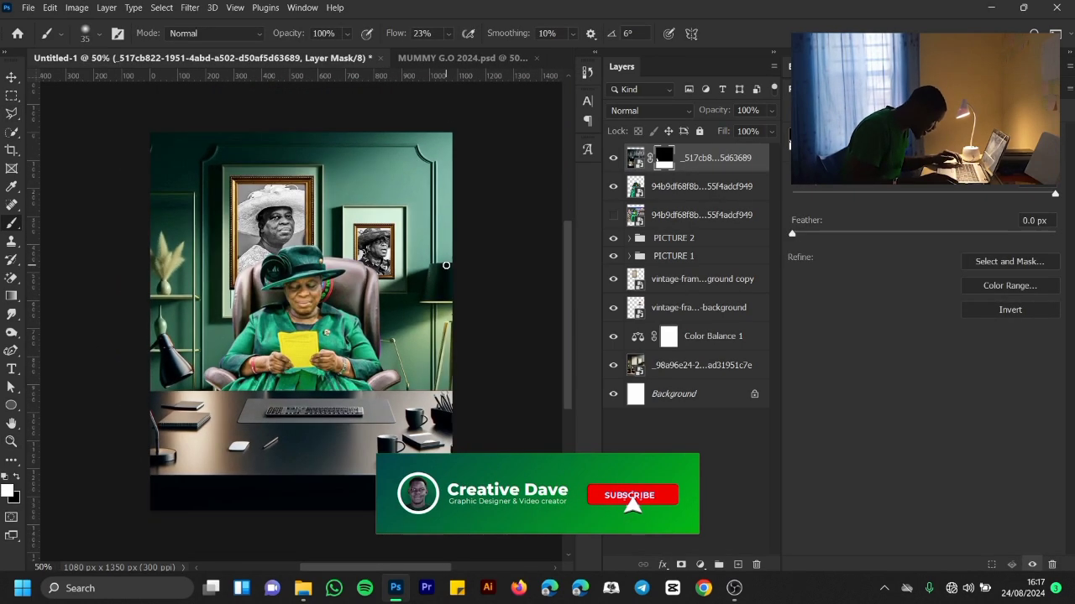
Step: Add a Color Balance adjustment above the office desk image and clip it to that layer
key("v")
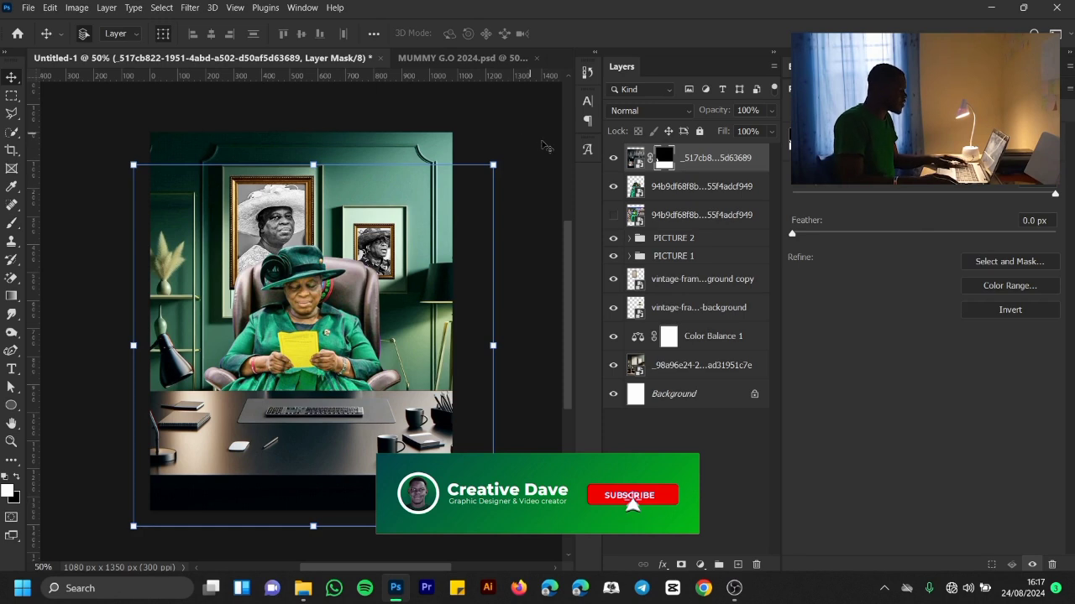
left_click(518, 220)
left_click(754, 153)
right_click(709, 168)
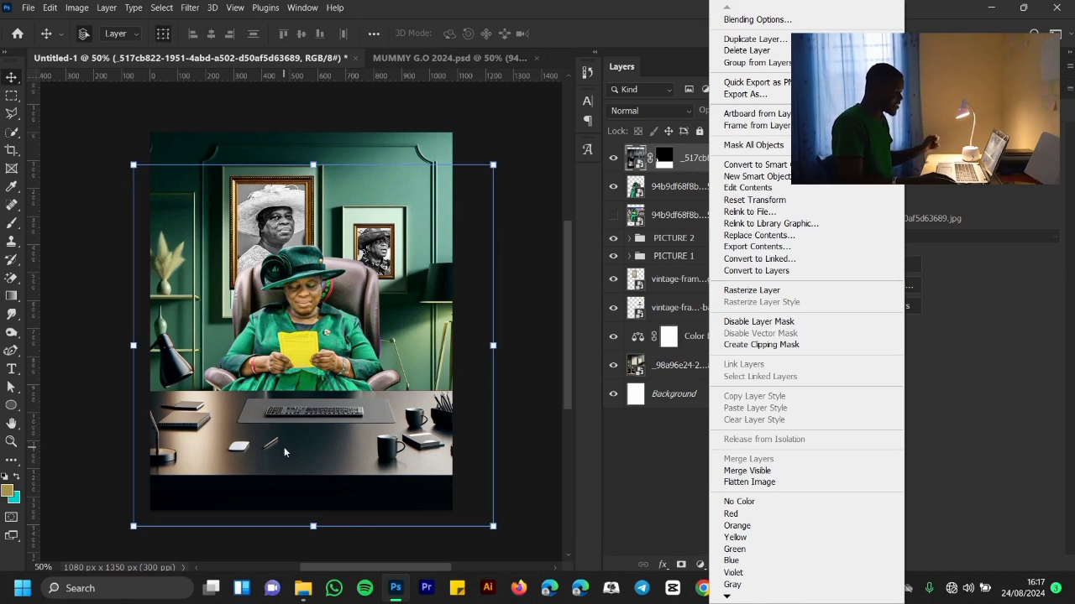
left_click(517, 124)
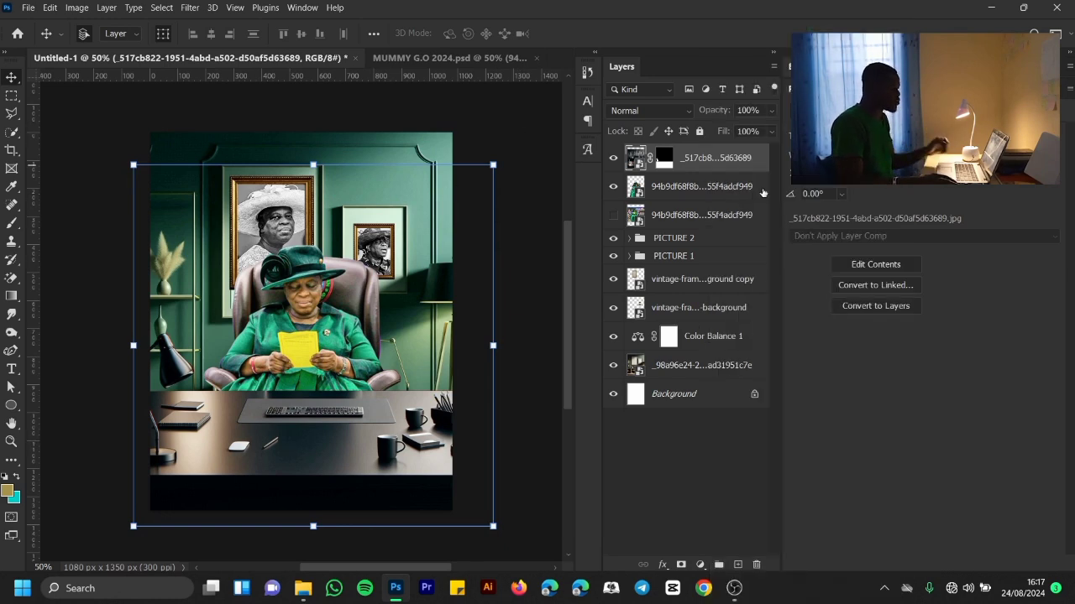
left_click(869, 91)
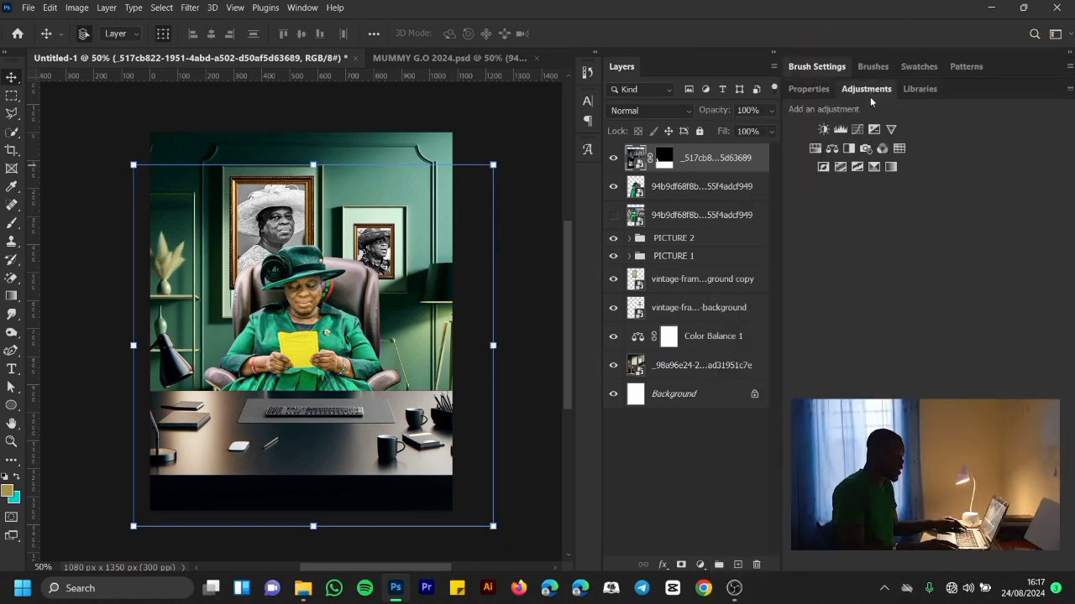
left_click(832, 151)
right_click(716, 158)
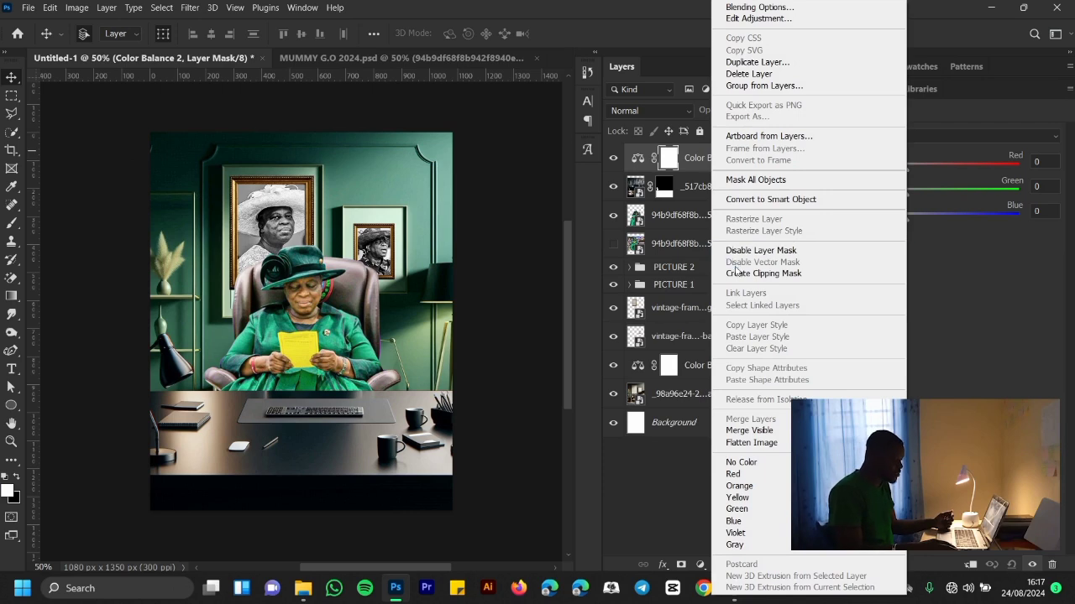
left_click(741, 275)
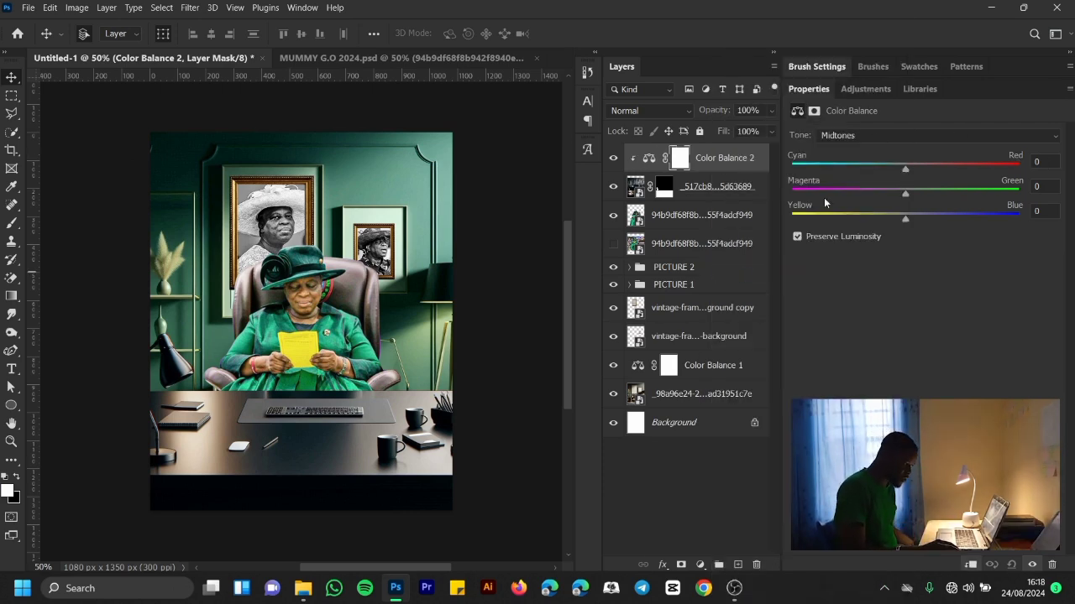
Step: Set the desk's Color Balance midtones to Cyan-Red -24, Magenta-Green +26 and Yellow-Blue +14
left_click(1045, 161)
type("-24")
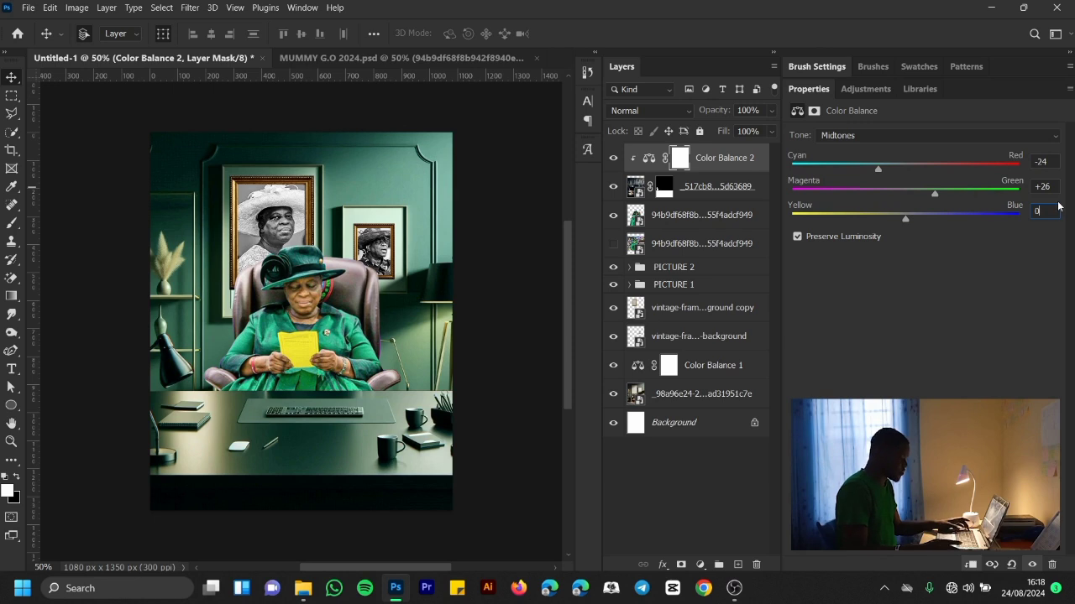
type("14")
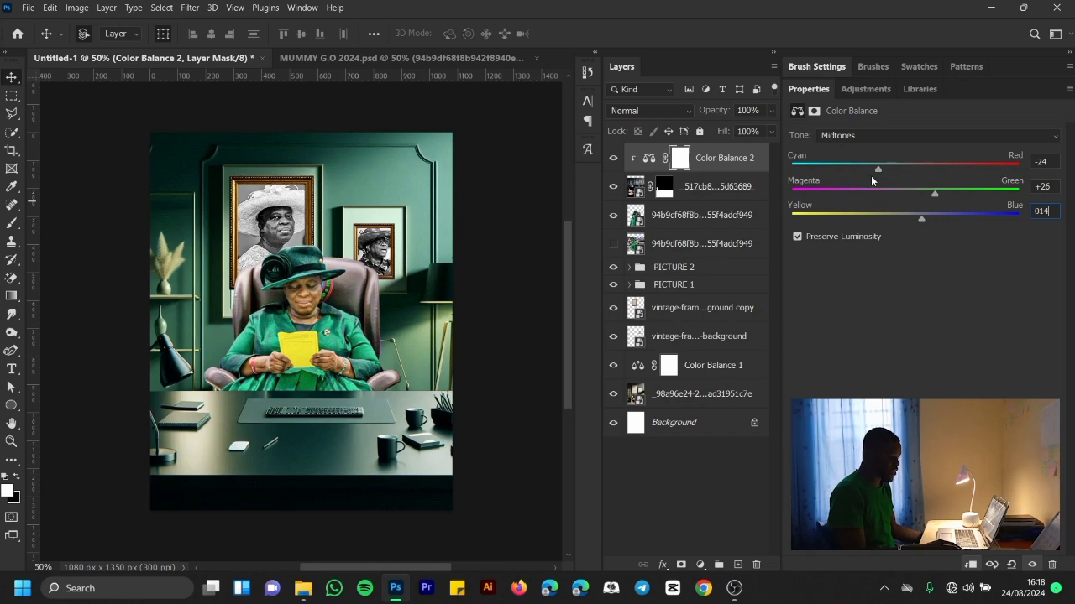
key("Return")
Step: Try midtone shifts of Cyan-Red +73, Magenta-Green -84 and Yellow-Blue -44 one at a time, undoing each
left_click_drag(878, 169, 977, 167)
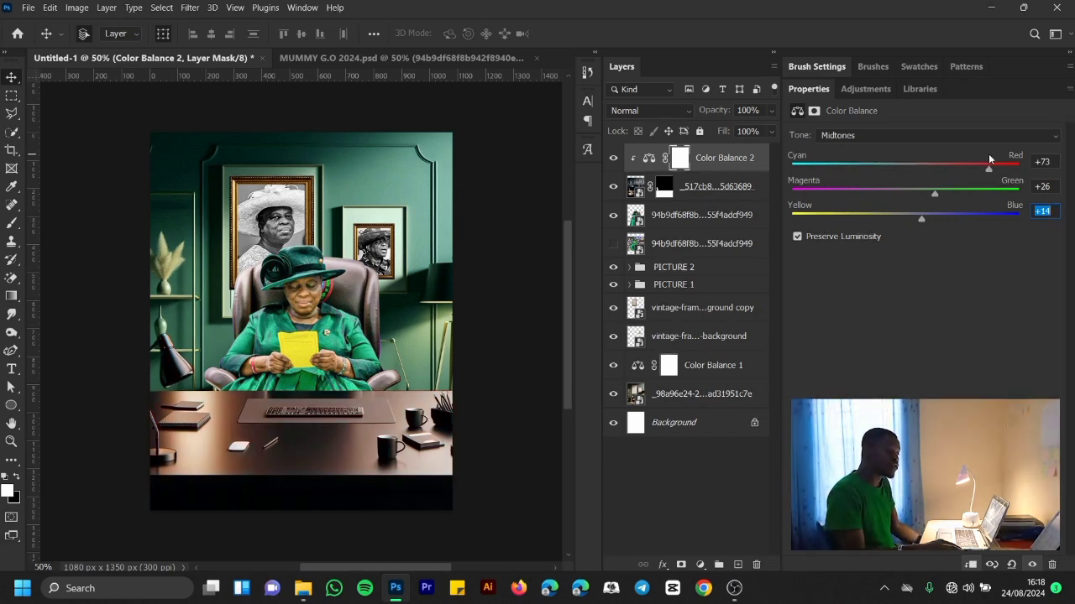
key("ctrl+z")
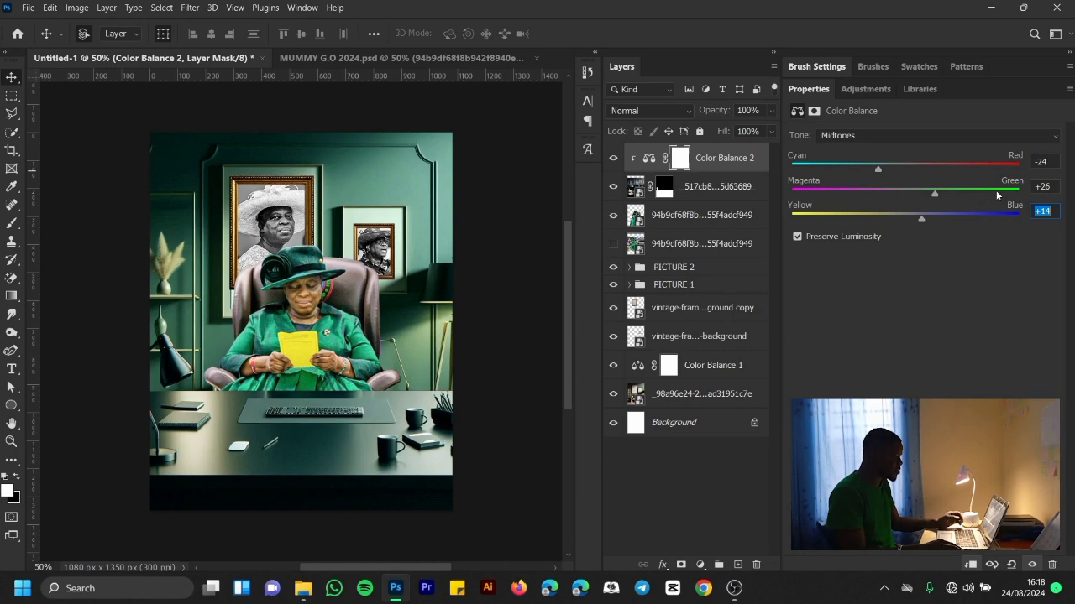
left_click_drag(935, 191, 811, 185)
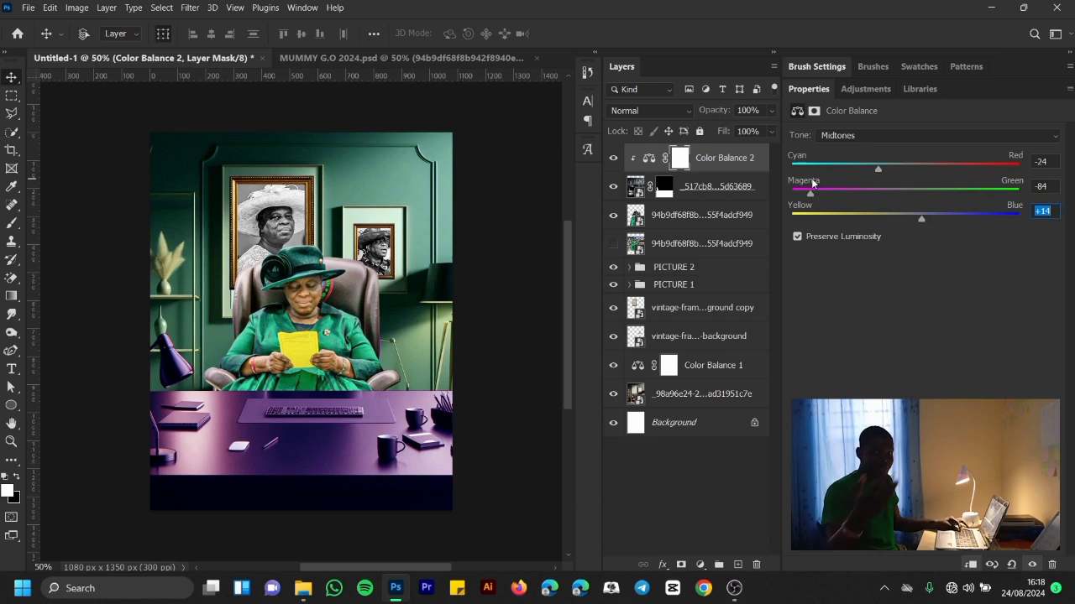
key("ctrl+z")
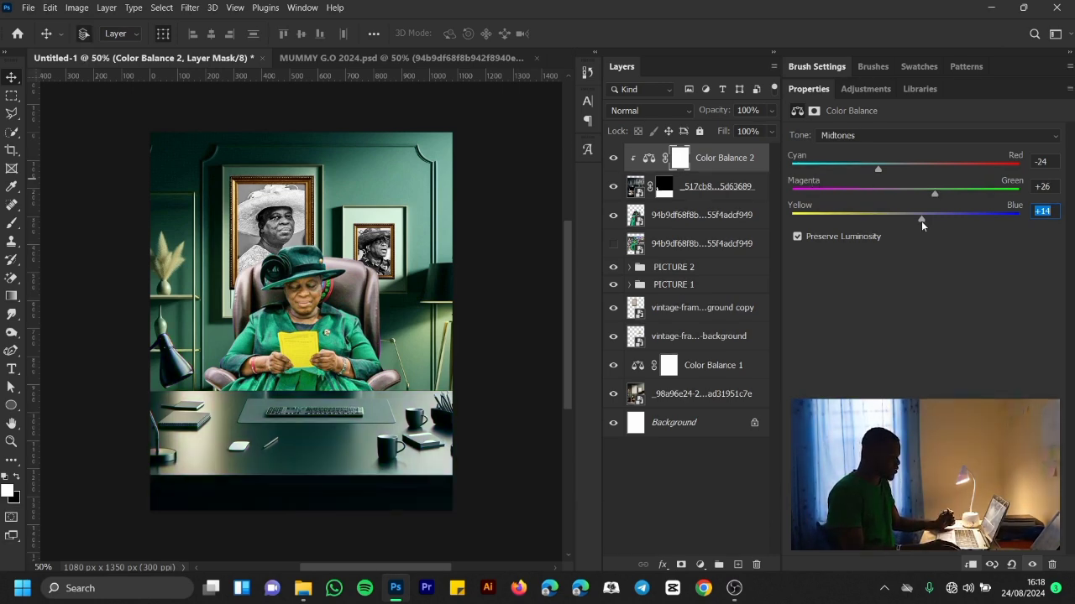
left_click_drag(921, 220, 854, 218)
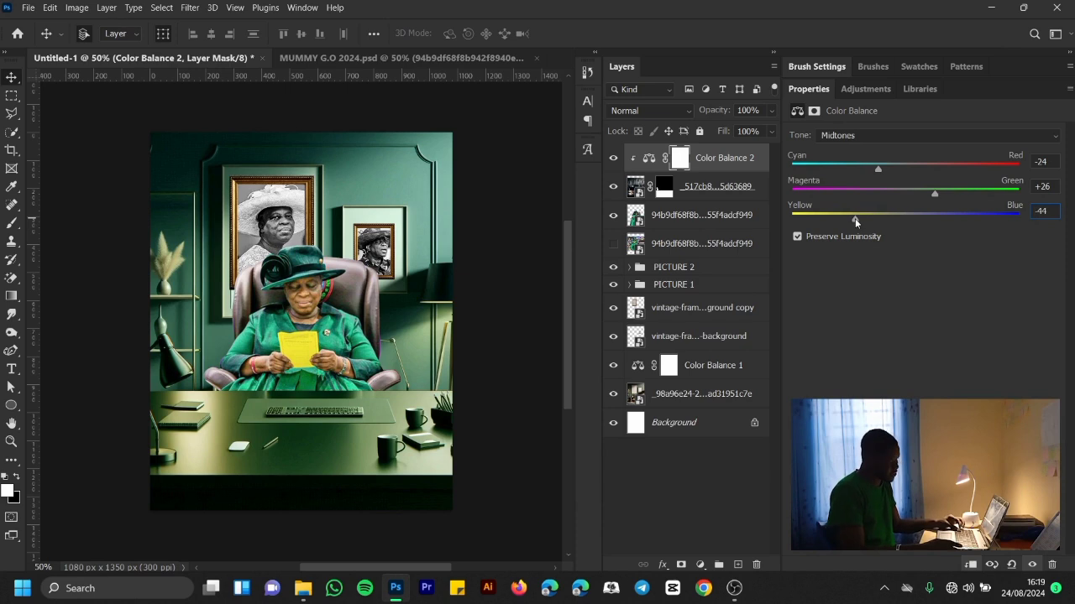
key("ctrl+z")
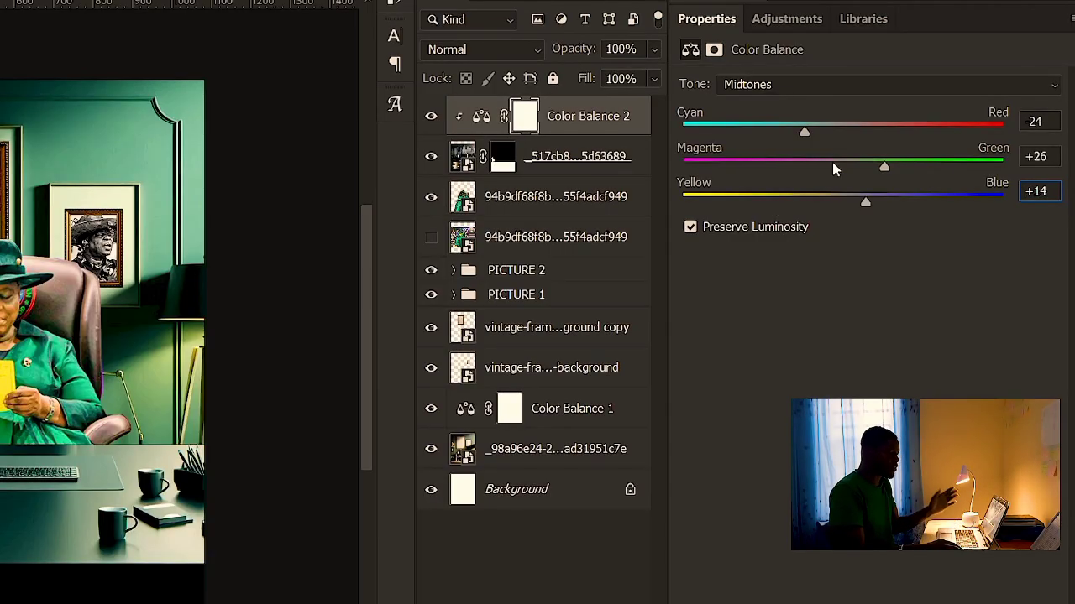
Step: Set the desk's Color Balance shadows to Cyan-Red -12, Magenta-Green +9 and Yellow-Blue +5
left_click(980, 88)
left_click(923, 102)
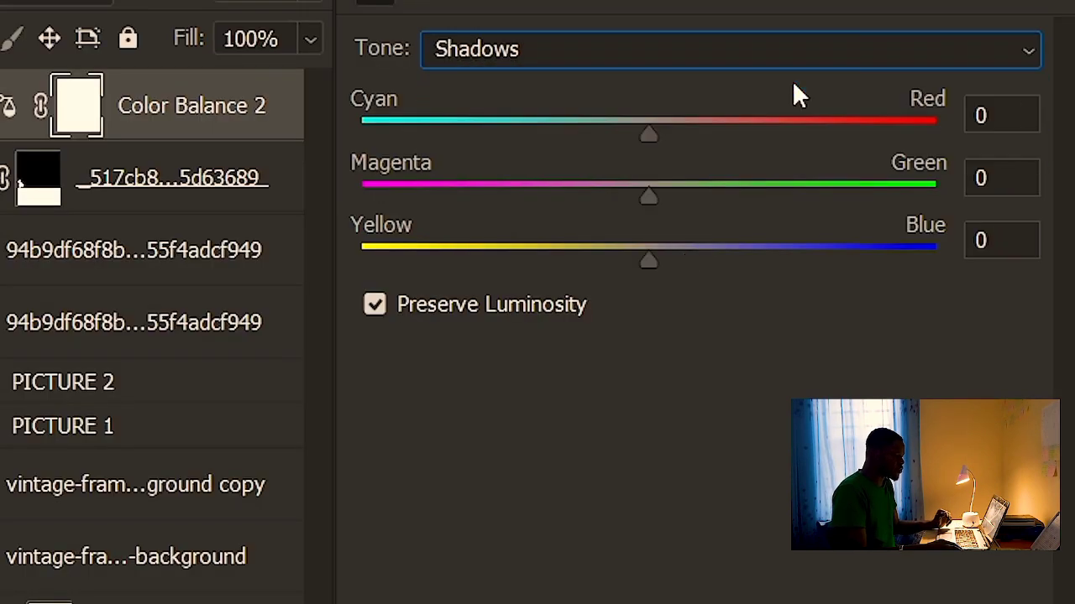
key("Tab")
type("-12")
left_click(1004, 172)
key("BackSpace")
type("9")
left_click(1012, 235)
key("BackSpace")
type("5")
Step: Set the desk's Color Balance highlights to Cyan-Red -11 and Magenta-Green +14, and shift them slightly toward blue
left_click(789, 50)
left_click(610, 158)
key("Tab")
type("-11")
key("Tab")
type("14")
key("Tab")
left_click_drag(648, 260, 690, 246)
left_click(538, 216)
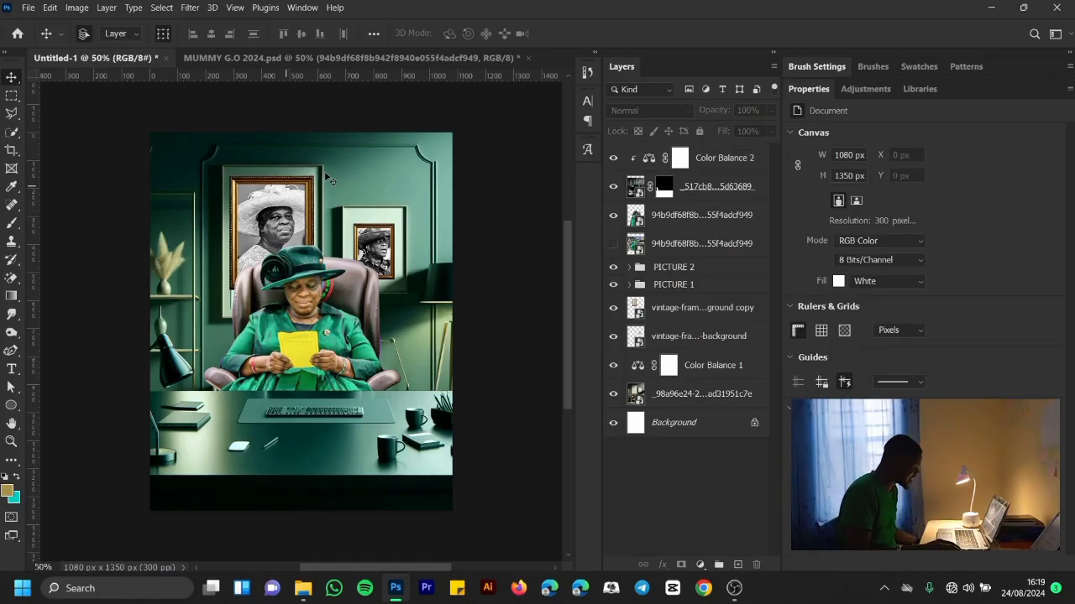
scroll(326, 301, "down", 2)
scroll(326, 301, "up", 3)
scroll(324, 302, "down", 3)
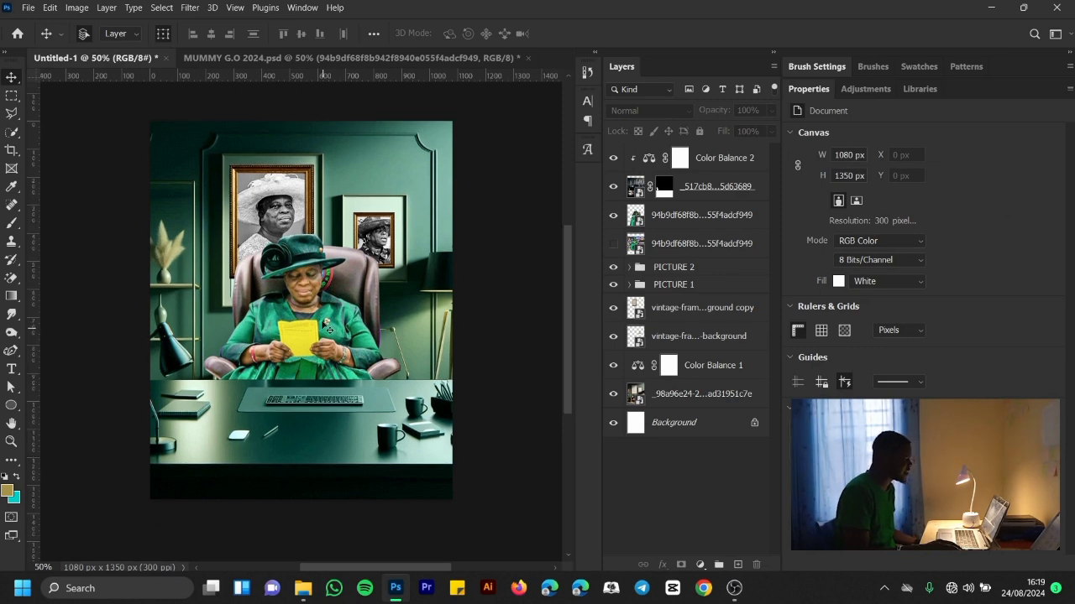
scroll(313, 339, "down", 2)
scroll(306, 332, "up", 3)
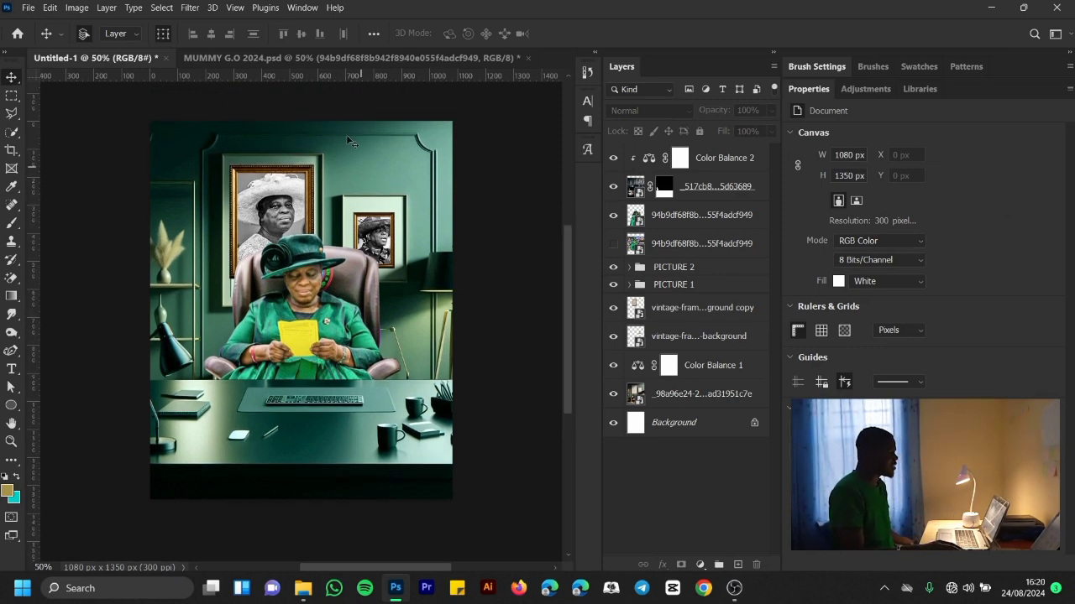
Step: Place the orange lens flare image from the MUMMY G.O folder over the canvas's upper-right corner at X 585 px, Y -394 px
left_click(313, 592)
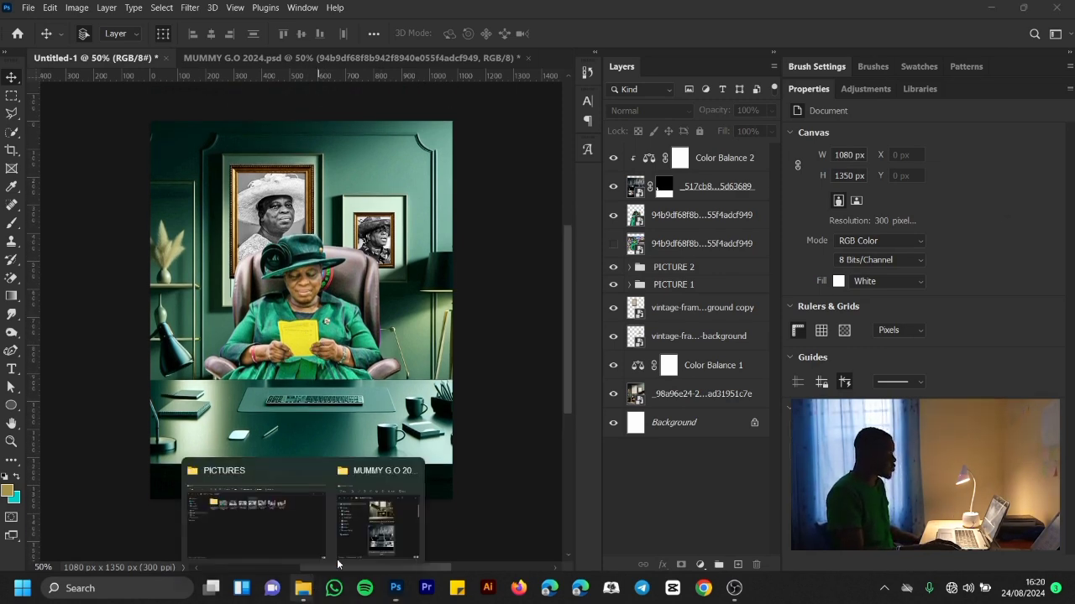
mouse_move(304, 541)
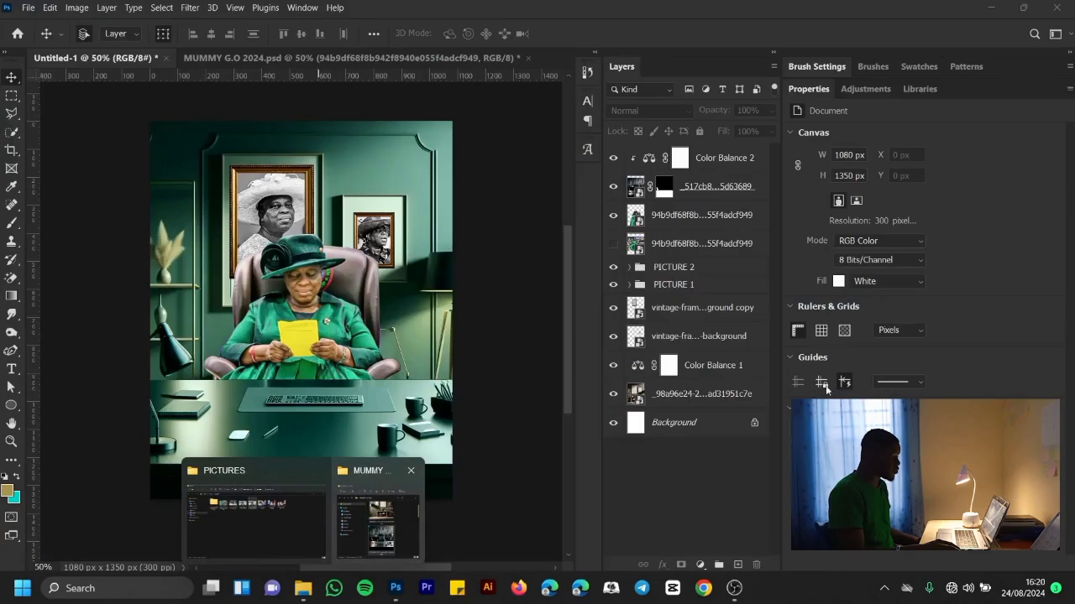
left_click(366, 531)
scroll(821, 252, "down", 3)
left_click_drag(821, 252, 406, 218)
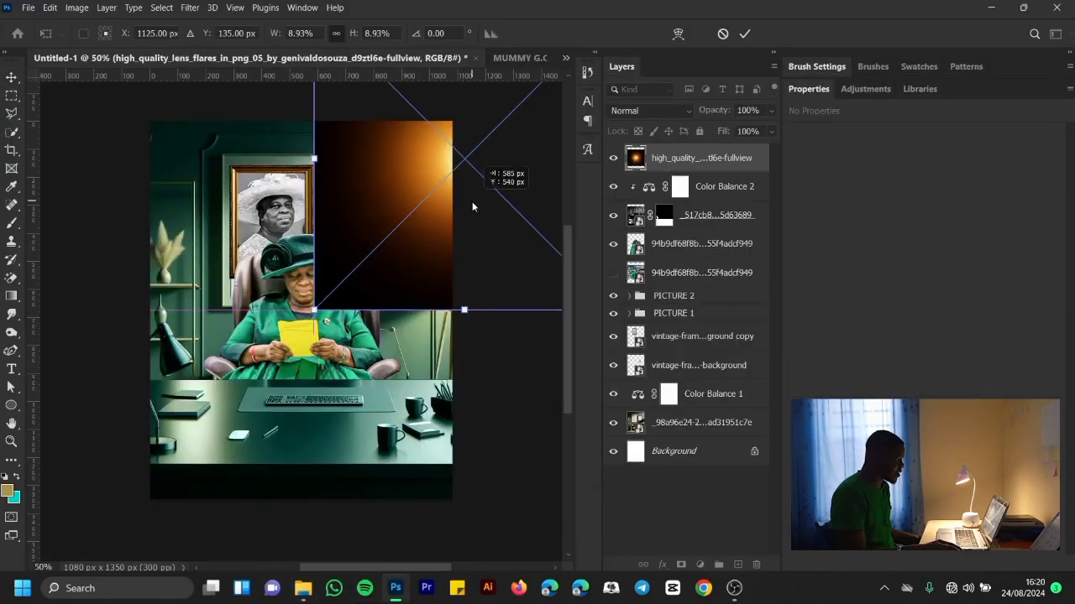
key("Return")
Step: Blend the lens flare with Screen mode and enlarge it to 15.16%
left_click(631, 111)
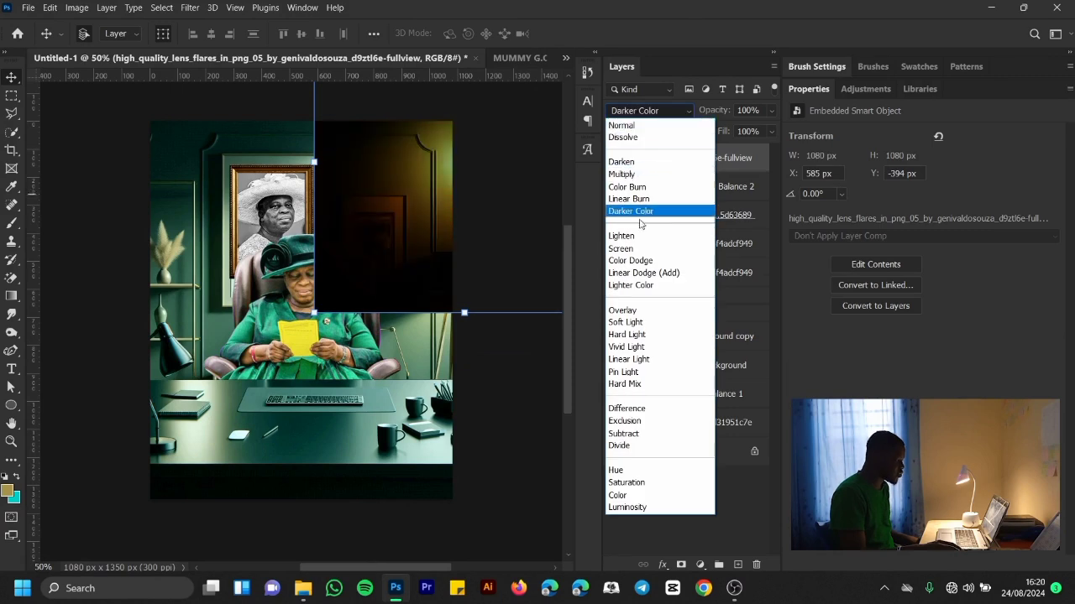
left_click(634, 246)
left_click_drag(313, 312, 184, 424)
left_click(743, 35)
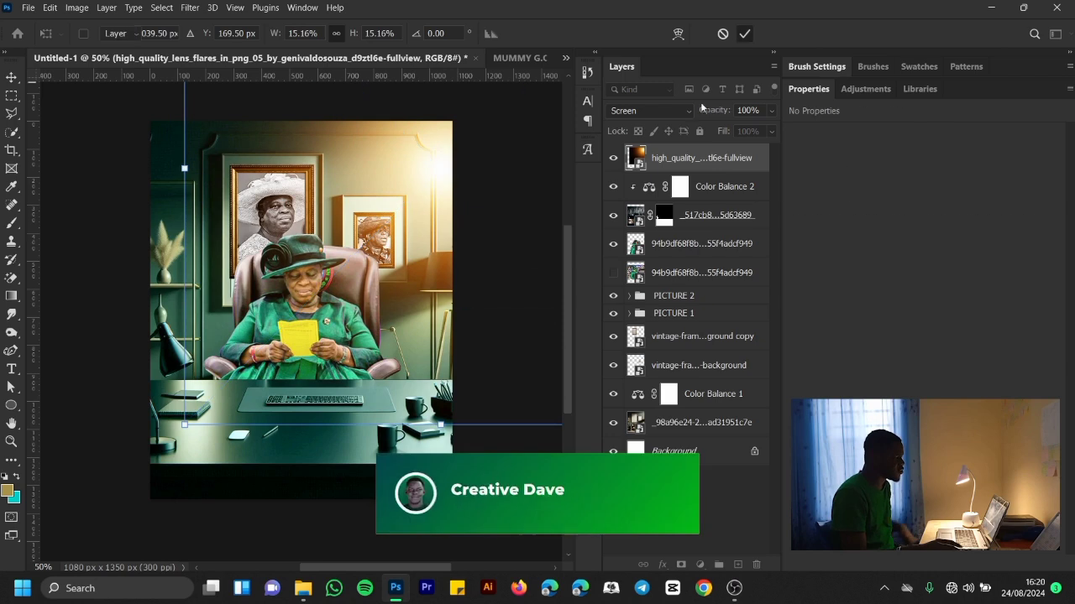
Step: Duplicate the lens flare and move the copy to the canvas's lower-left area at X -1199 px, Y 170 px
key("ctrl+j")
left_click_drag(414, 169, 52, 421)
left_click_drag(84, 403, 222, 329)
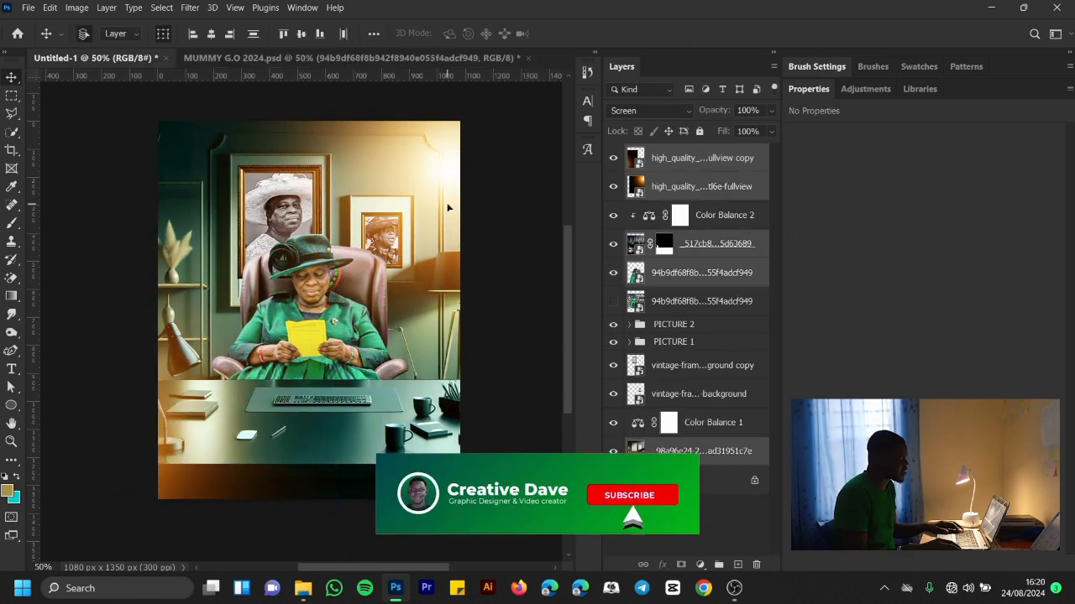
Step: Apply a Hue/Saturation adjustment with Hue +11 to the lens flare copy
left_click(701, 162)
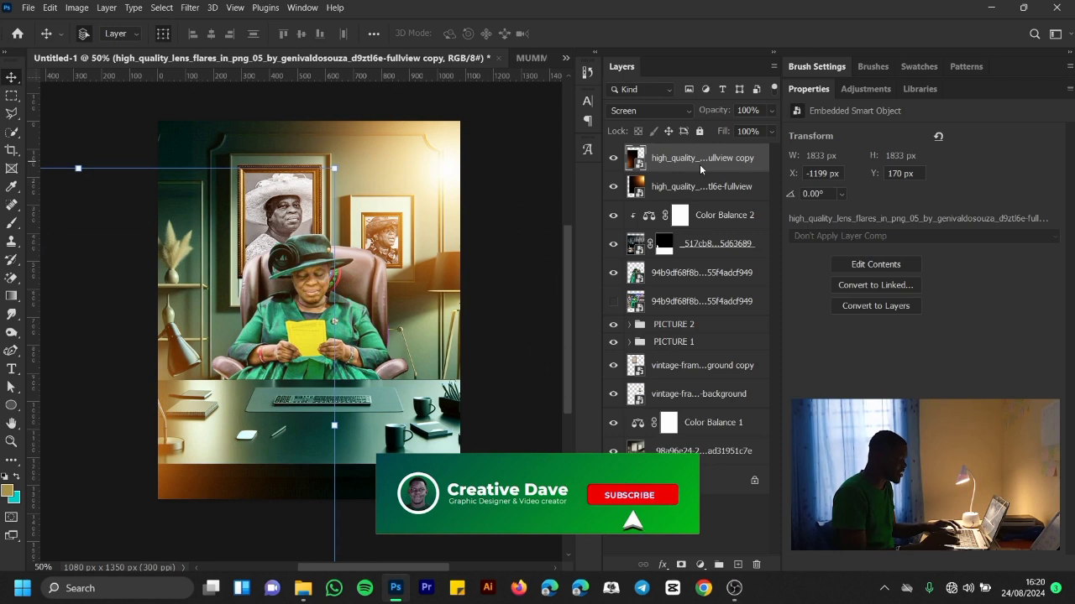
key("ctrl+u")
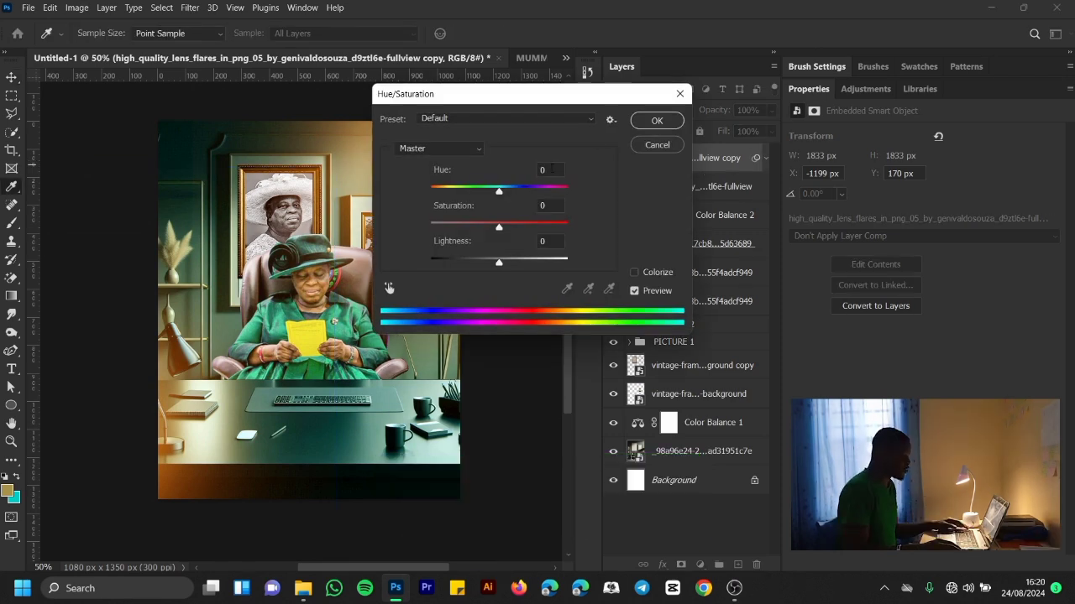
type("11")
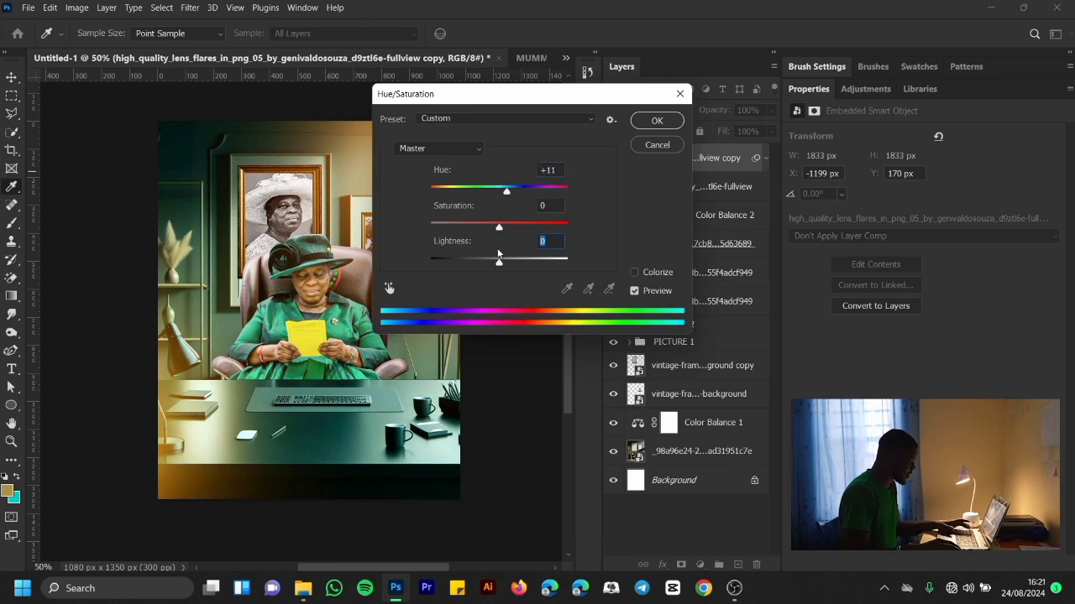
key("Return")
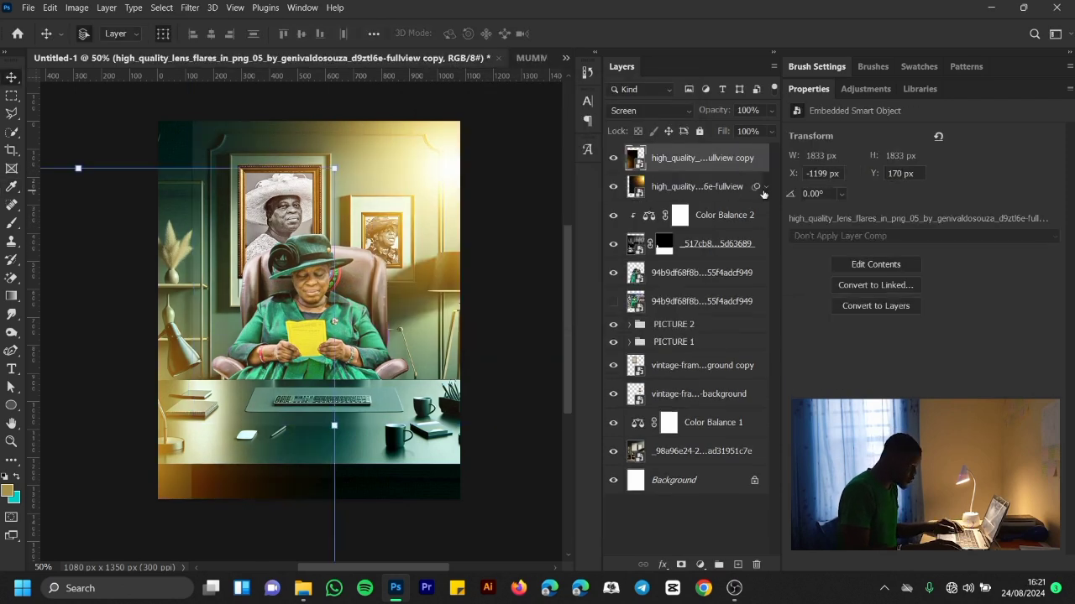
Step: Copy the Hue/Saturation smart filter from the lens flare copy onto the original lens flare layer
left_click(764, 189)
left_click_drag(690, 235, 693, 159)
left_click(504, 264)
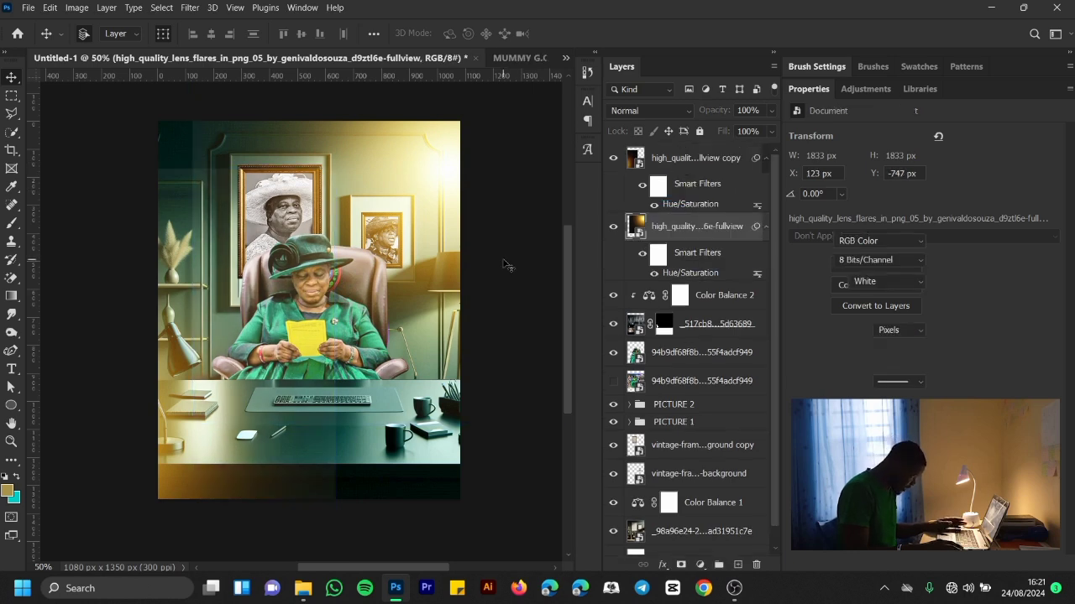
Step: Add a white layer mask to both lens flare layers and collapse their smart filter lists
left_click(670, 235)
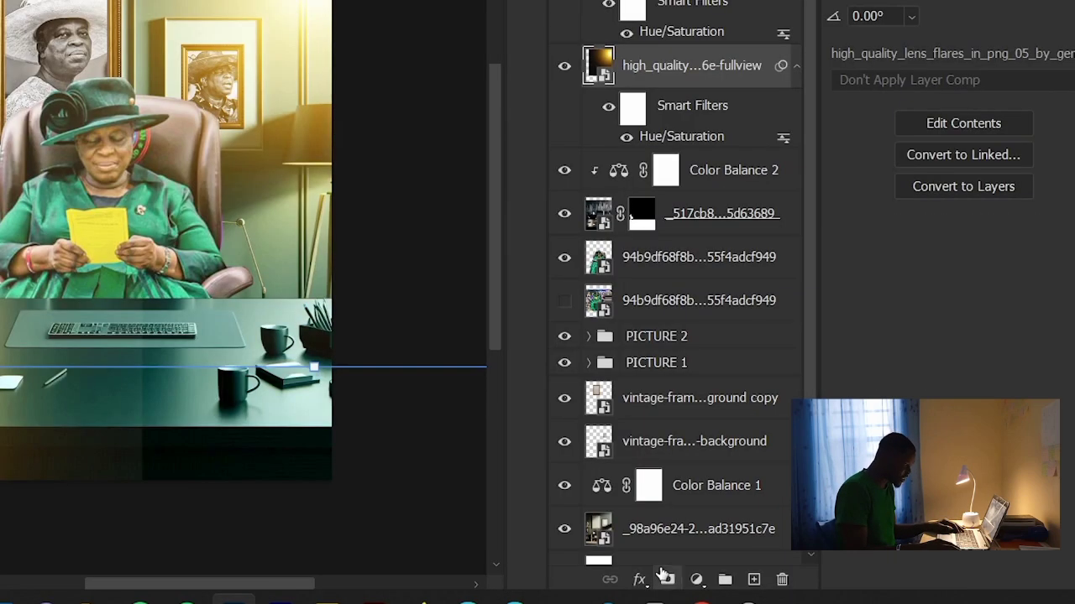
left_click(662, 574)
left_click(681, 564)
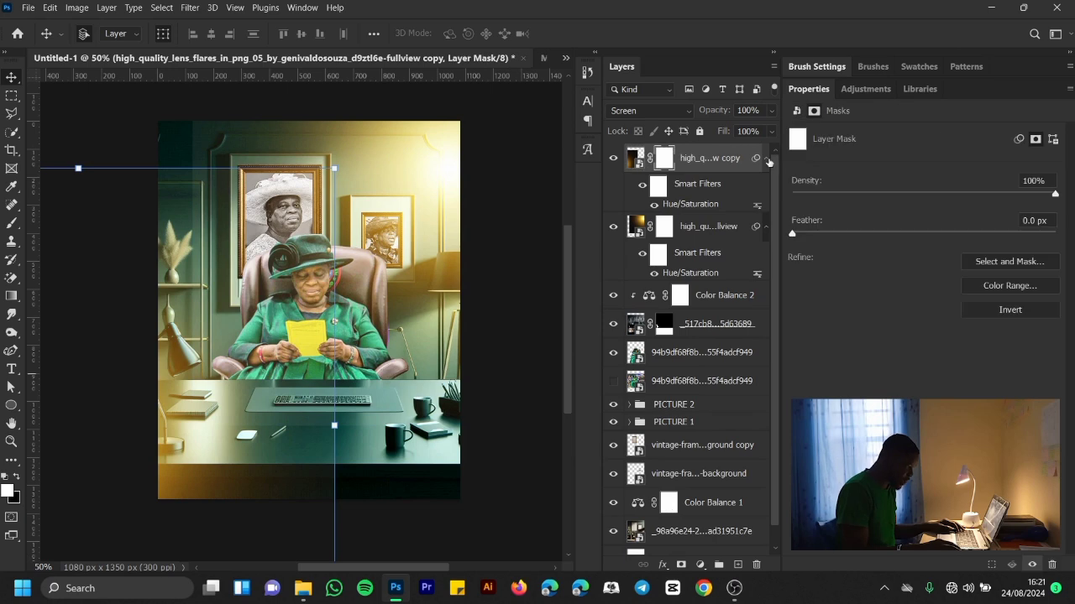
left_click(765, 159)
left_click(765, 188)
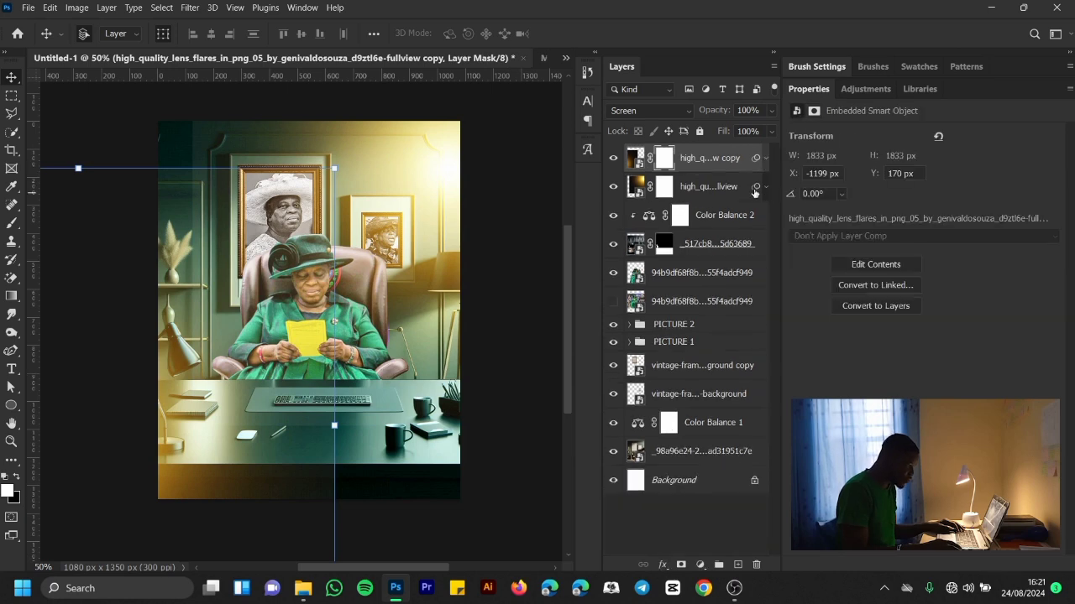
Step: Paint with a very large soft black brush at 23% flow on the lens flare copy's mask to fade its hard edges
left_click(11, 223)
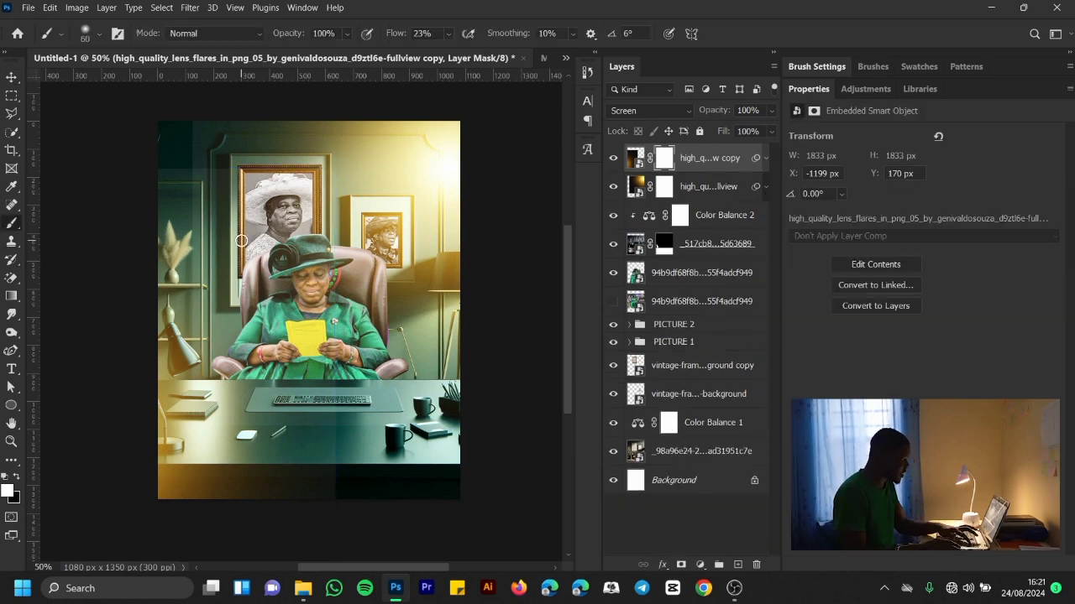
key("bracketright")
key("bracketright")
key("bracketright")
key("bracketright")
key("bracketright")
key("bracketright")
key("bracketright")
key("bracketright")
key("bracketright")
key("bracketright")
key("bracketright")
key("bracketright")
key("bracketright")
key("bracketright")
key("bracketright")
key("bracketright")
key("bracketright")
key("bracketright")
mouse_move(318, 376)
left_mouse_down()
mouse_move(403, 383)
mouse_move(284, 235)
mouse_move(380, 383)
left_mouse_up()
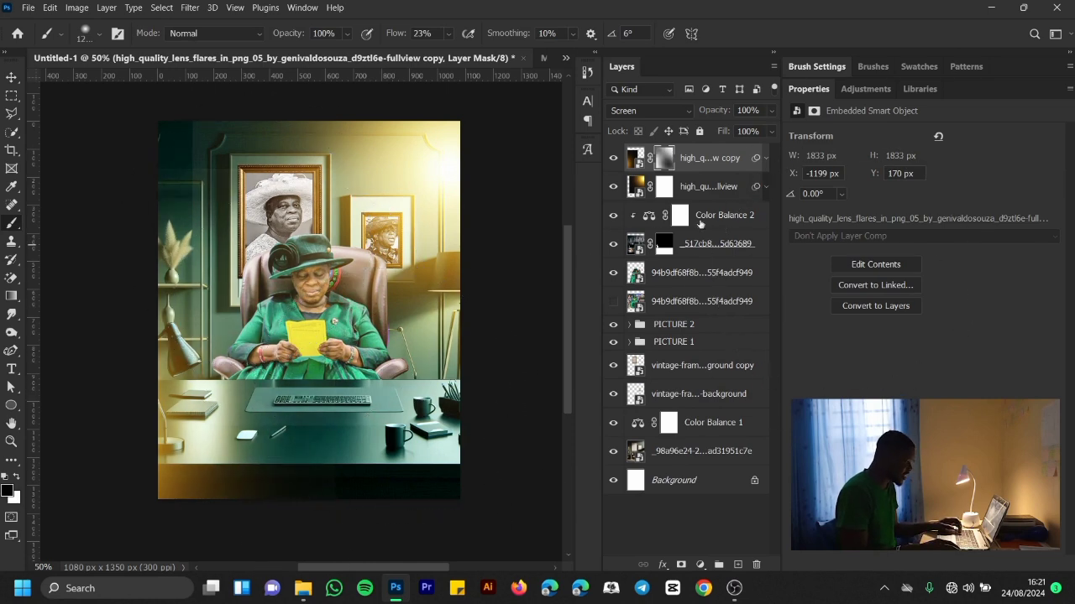
Step: Brush the original lens flare's mask to soften its edges, compare the flare hidden and shown, and refine the copy's mask
left_click(663, 186)
left_click_drag(240, 180, 468, 360)
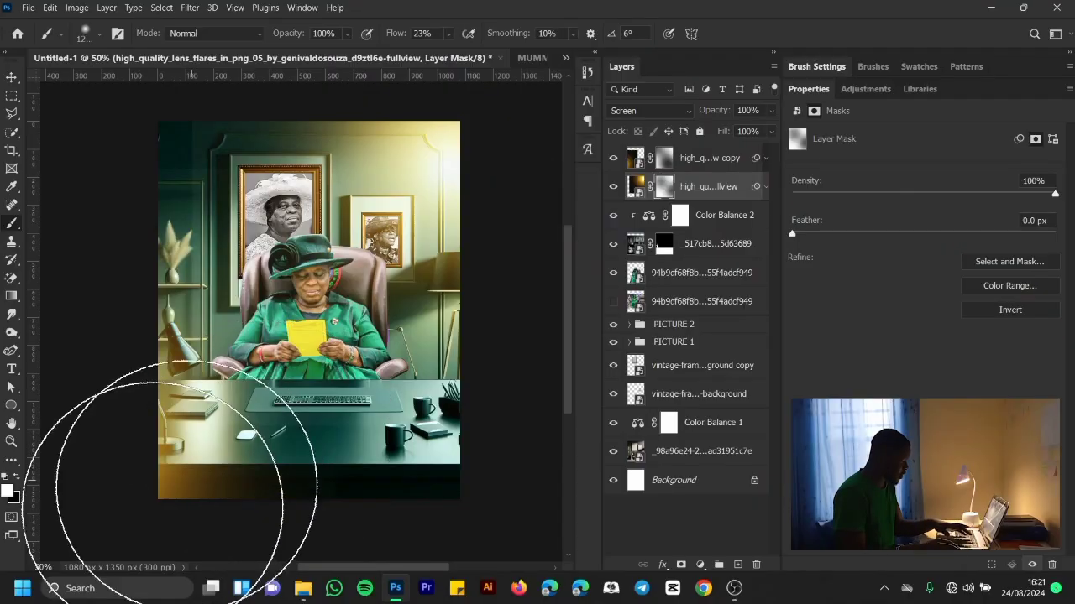
left_click(614, 186)
left_click(613, 186)
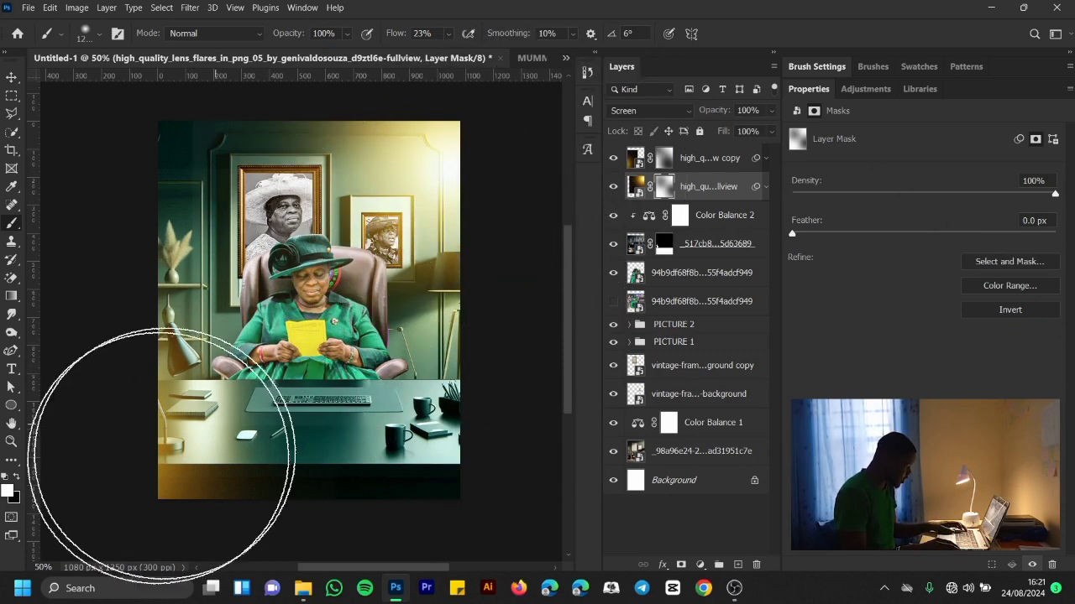
left_click(664, 157)
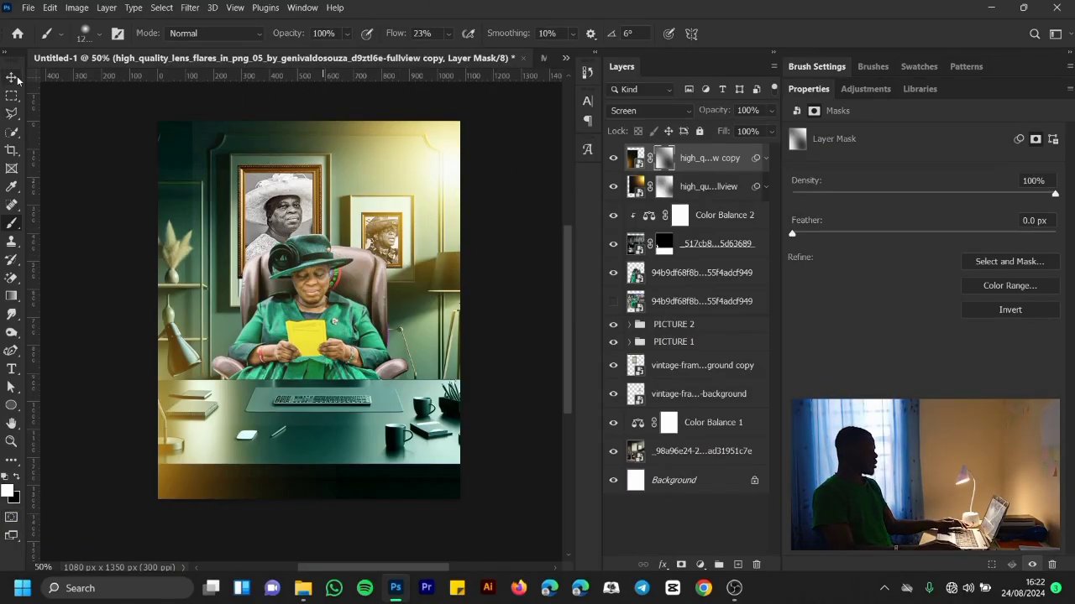
left_click(16, 79)
left_click(521, 267)
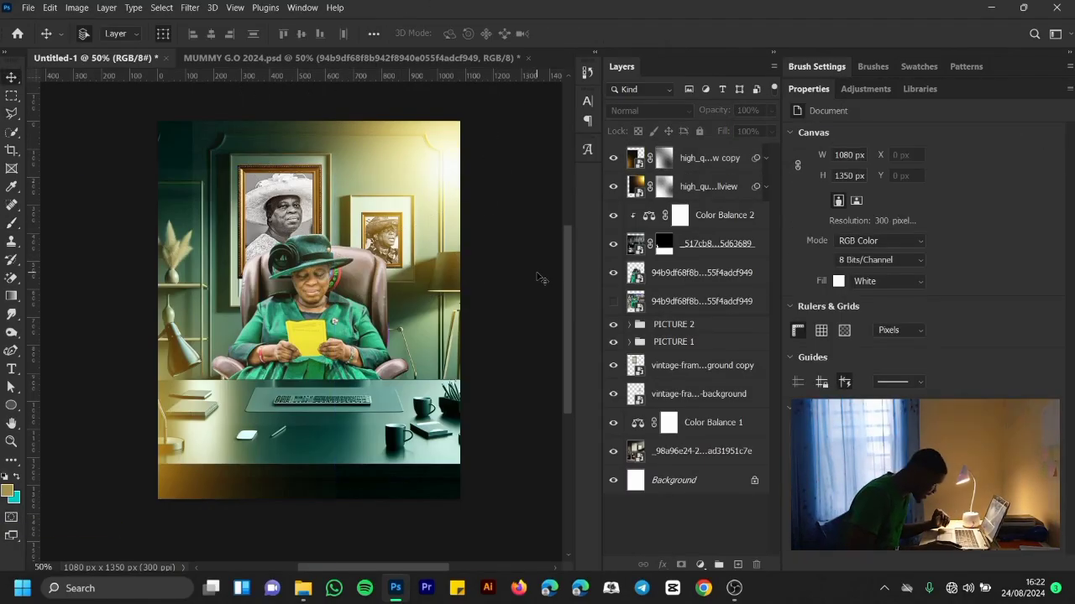
Step: Nudge the foreground desk layer up to Y 85 px
left_click(727, 249)
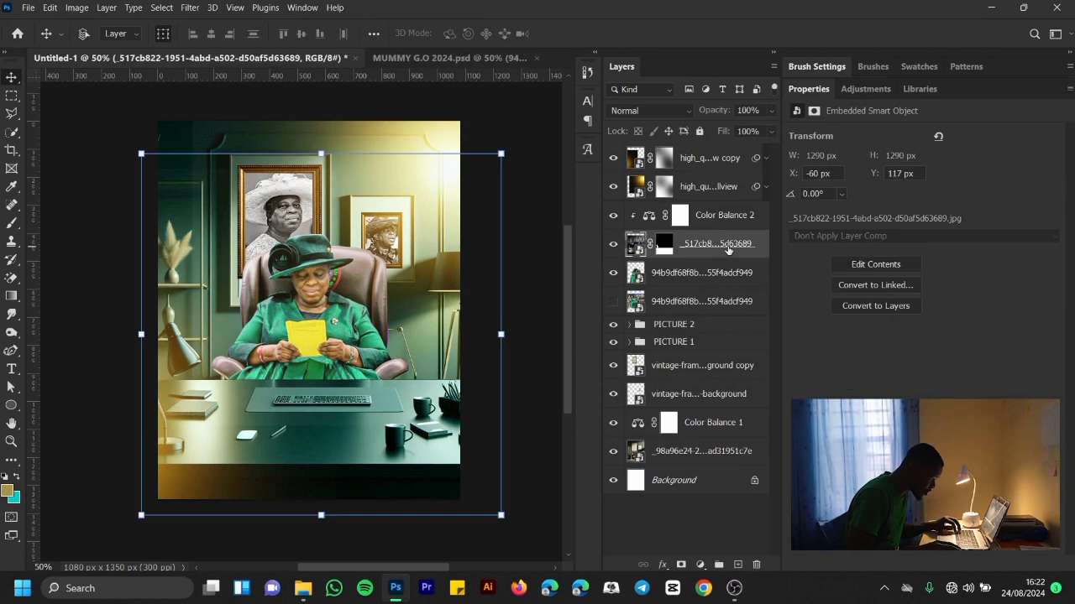
key("Up")
key("Up")
key("Up")
key("Up")
key("Up")
key("Up")
key("Up")
key("Up")
key("Up")
key("Up")
key("Up")
key("Up")
key("Up")
key("Up")
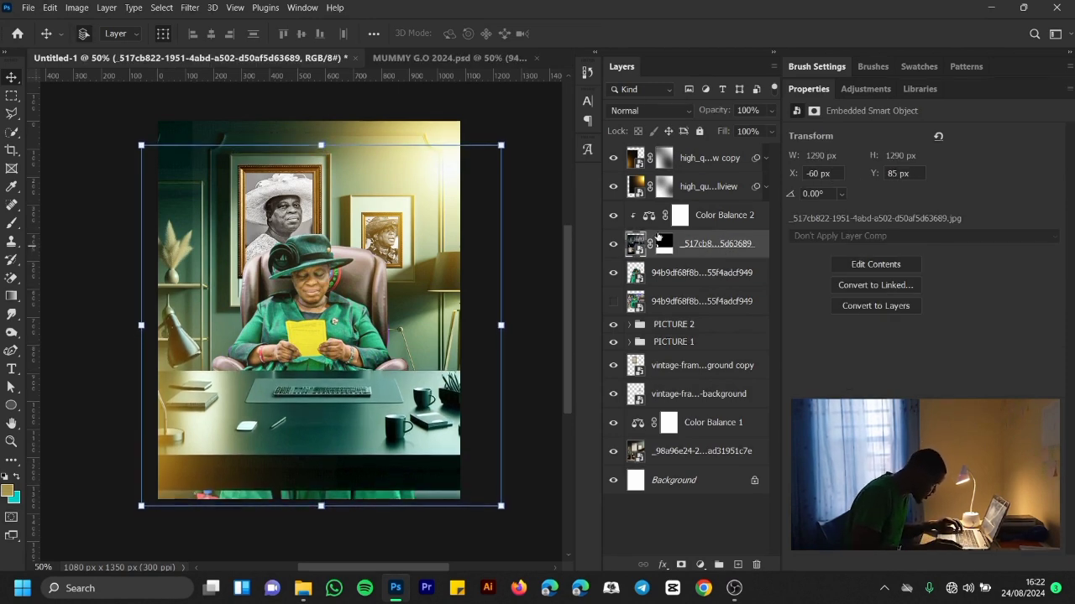
Step: Set the background colour to the near-black sampled from the dark front of the desk
left_click(679, 215)
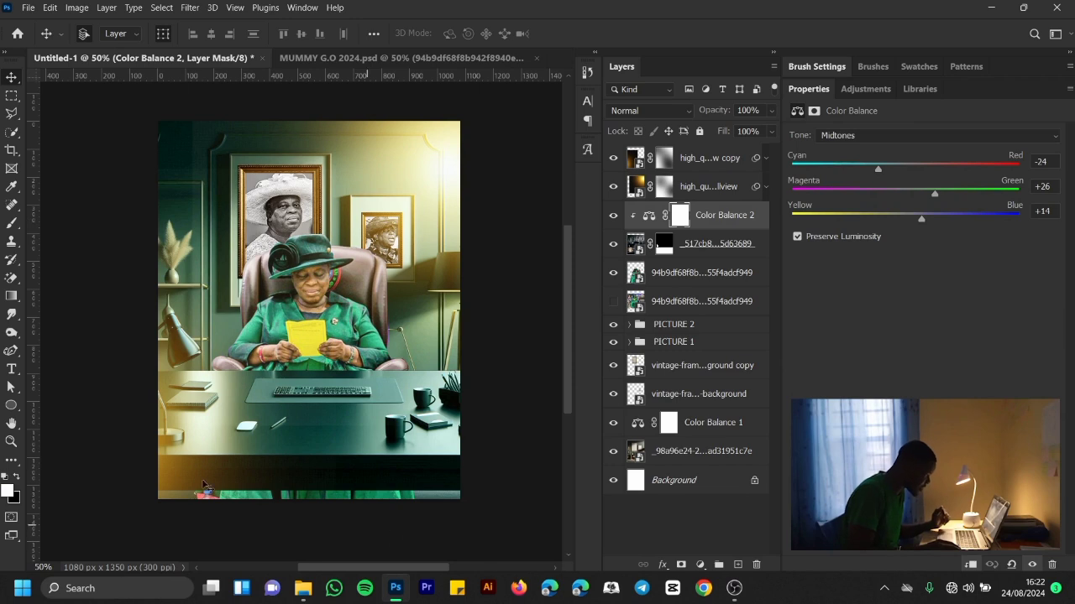
left_click(714, 272)
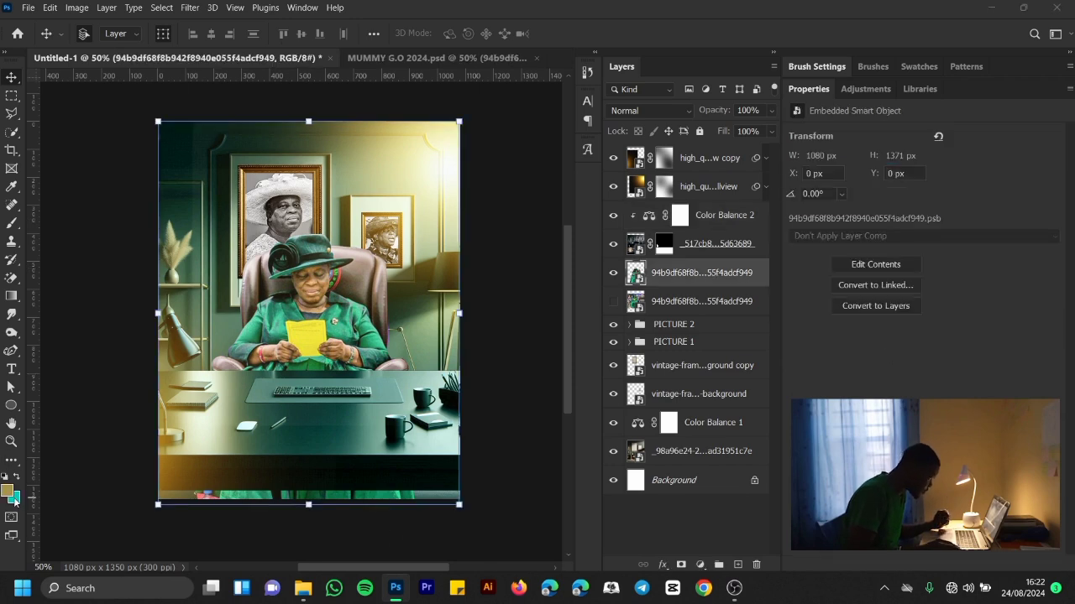
left_click(15, 499)
left_click(336, 478)
key("Return")
key("v")
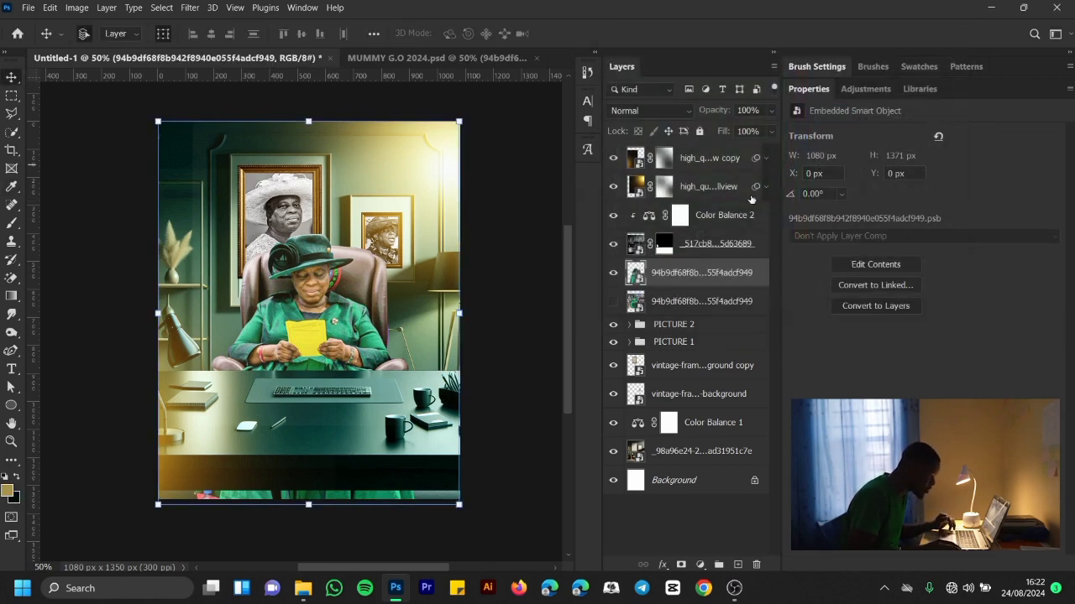
Step: Create a new empty layer above the desk's Color Balance 2 adjustment
left_click(722, 215)
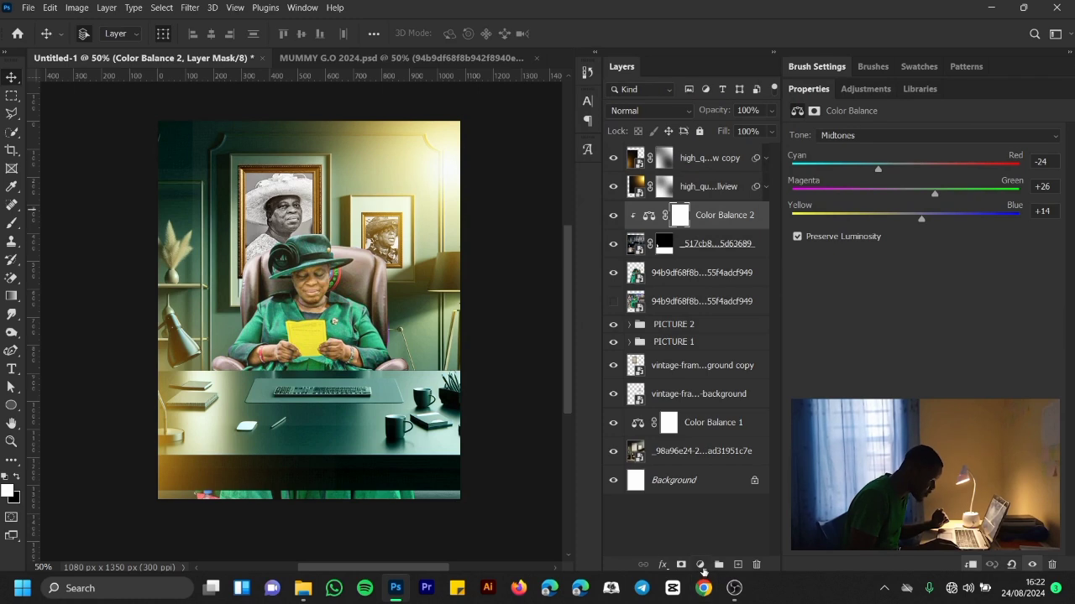
left_click(700, 565)
left_click(598, 559)
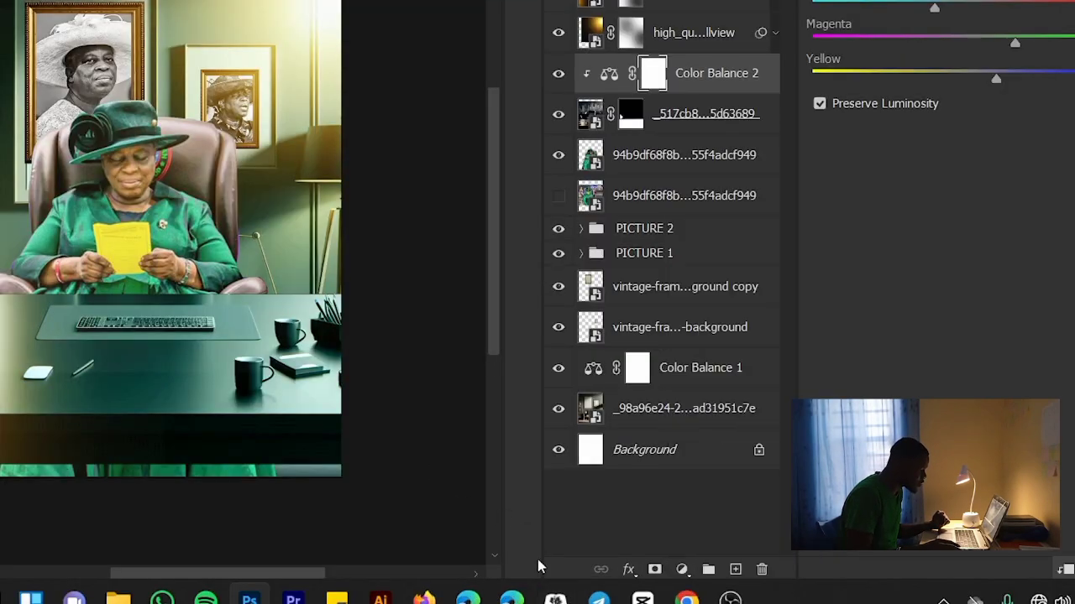
left_click(735, 569)
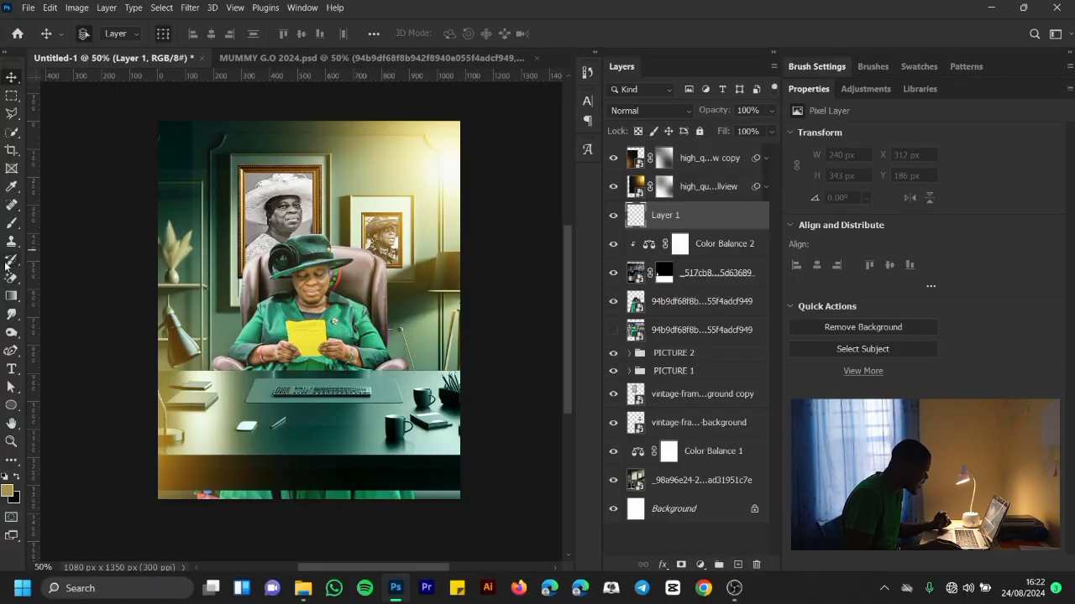
Step: Set the linear gradient to fade from the near-black sampled off the desk front to transparent, and swap foreground and background colours
left_click(11, 298)
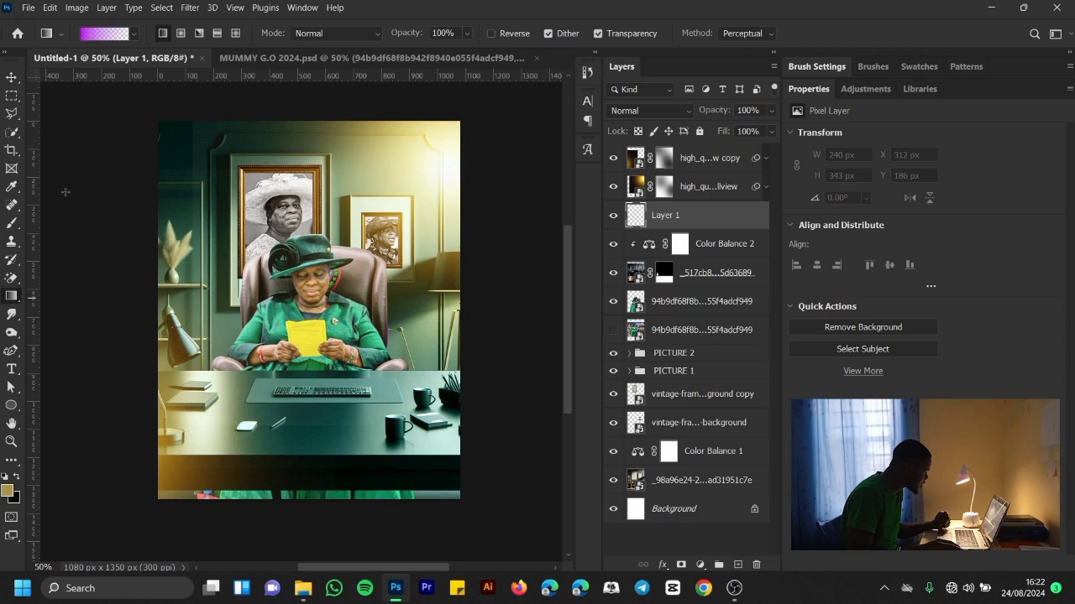
left_click(104, 32)
left_click(620, 379)
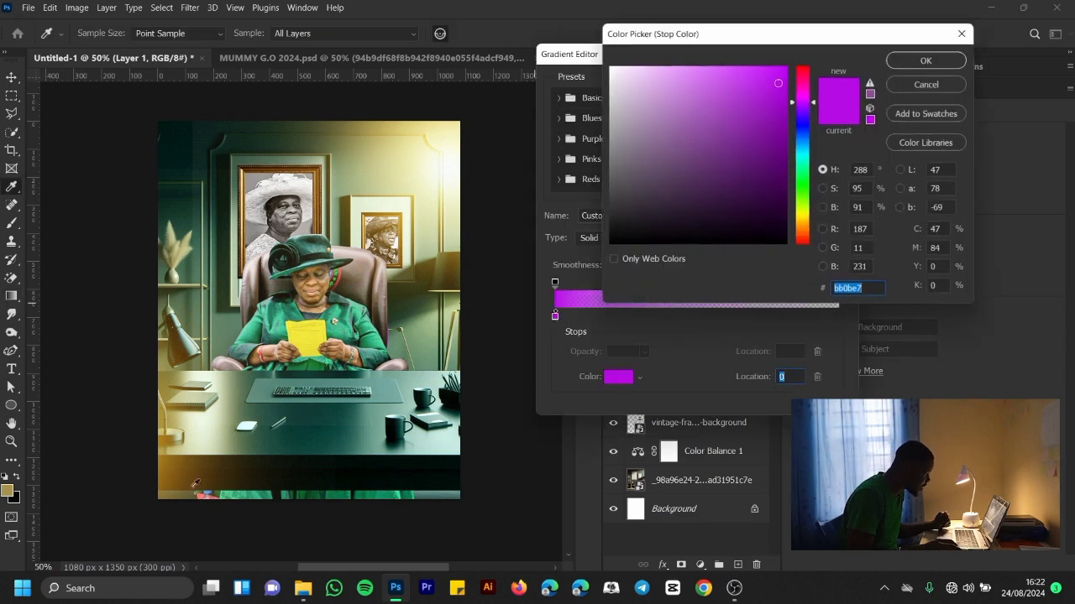
left_click(361, 472)
left_click(907, 64)
left_click(813, 77)
key("x")
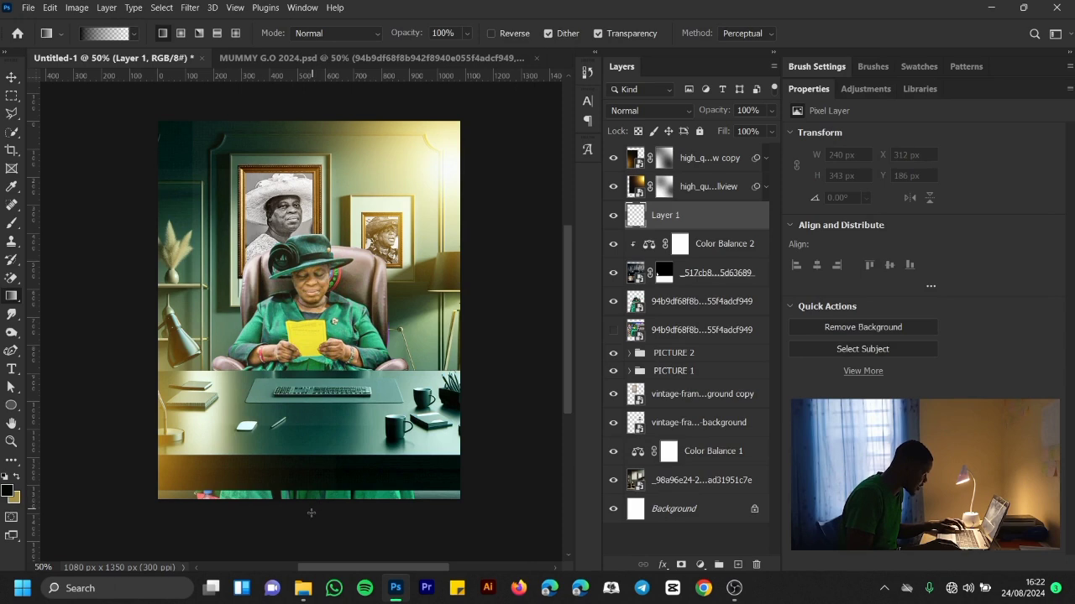
Step: Draw the dark gradient upward from the canvas's bottom edge, about 282 px high, to cover the dress showing beneath the desk
mouse_move(324, 456)
left_mouse_down()
mouse_move(316, 422)
mouse_move(314, 442)
left_mouse_up()
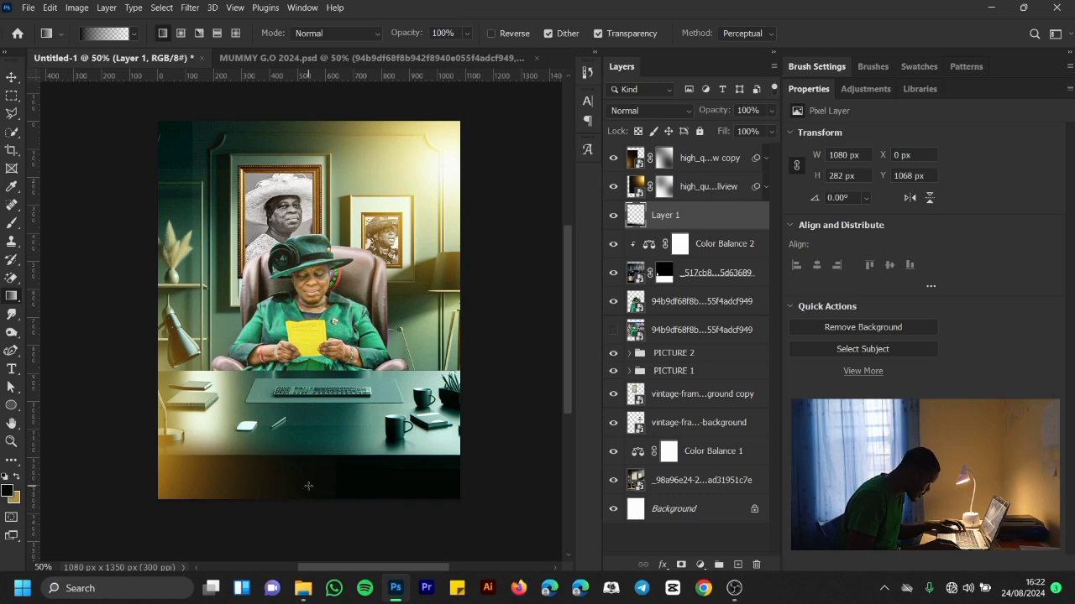
left_click(9, 79)
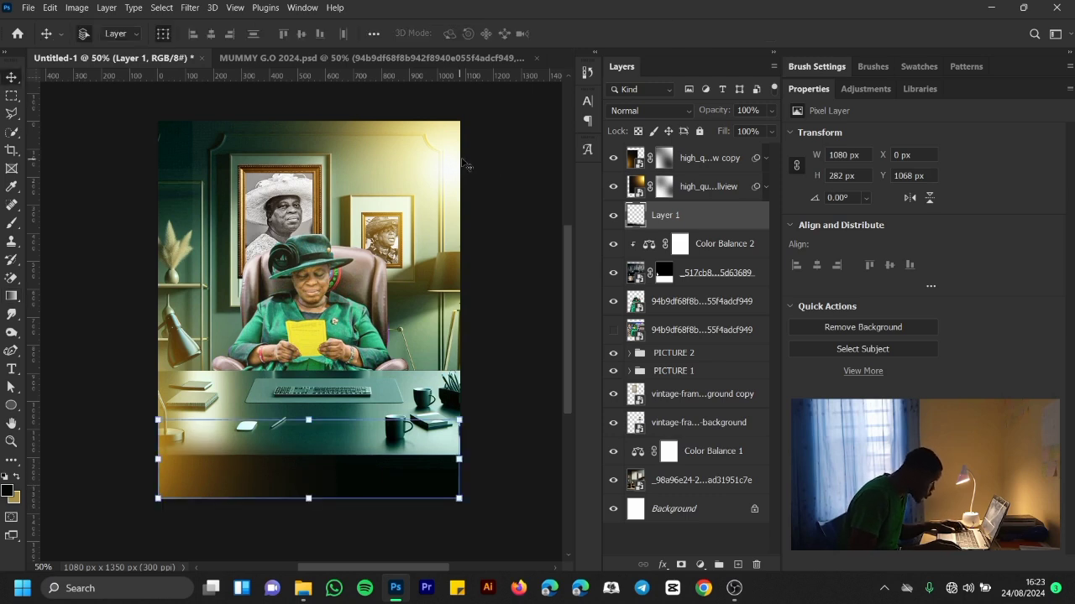
left_click(471, 165)
Step: Lock both lens flare layers completely
left_click(294, 277)
left_click(635, 187)
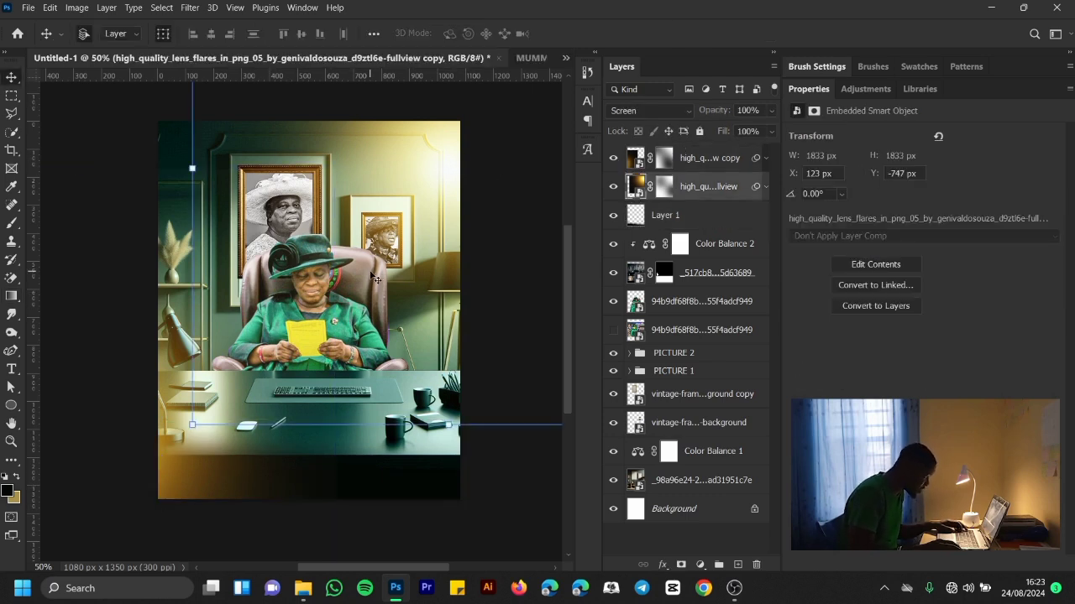
left_click(696, 161, "shift")
left_click(700, 131)
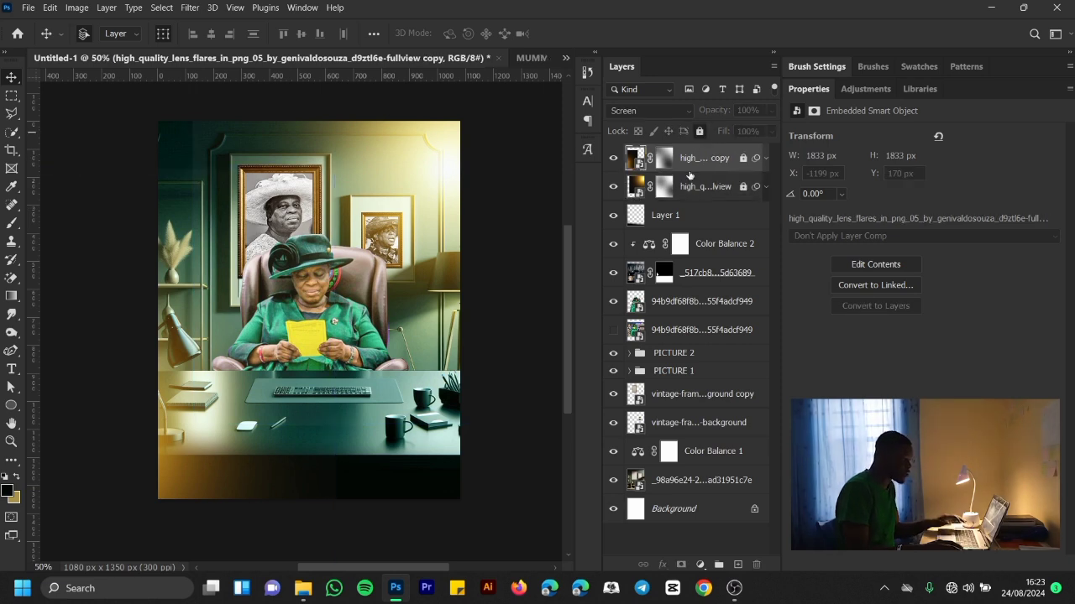
Step: Open the Camera Raw Filter on the seated woman cut-out, inspect her at 100%, and set Sharpening to 60
left_click(684, 304)
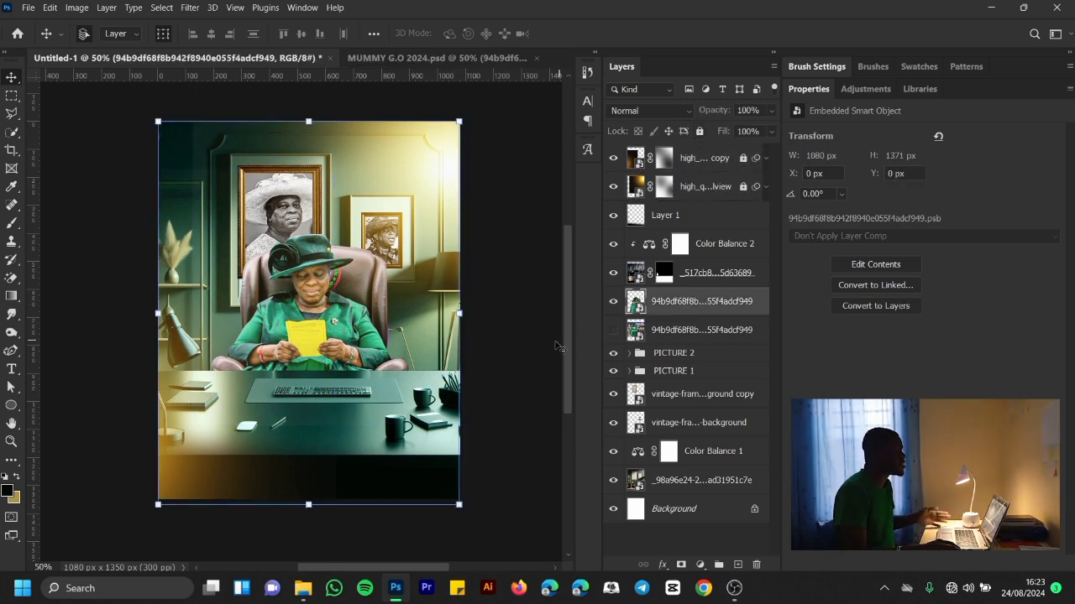
left_click(533, 246)
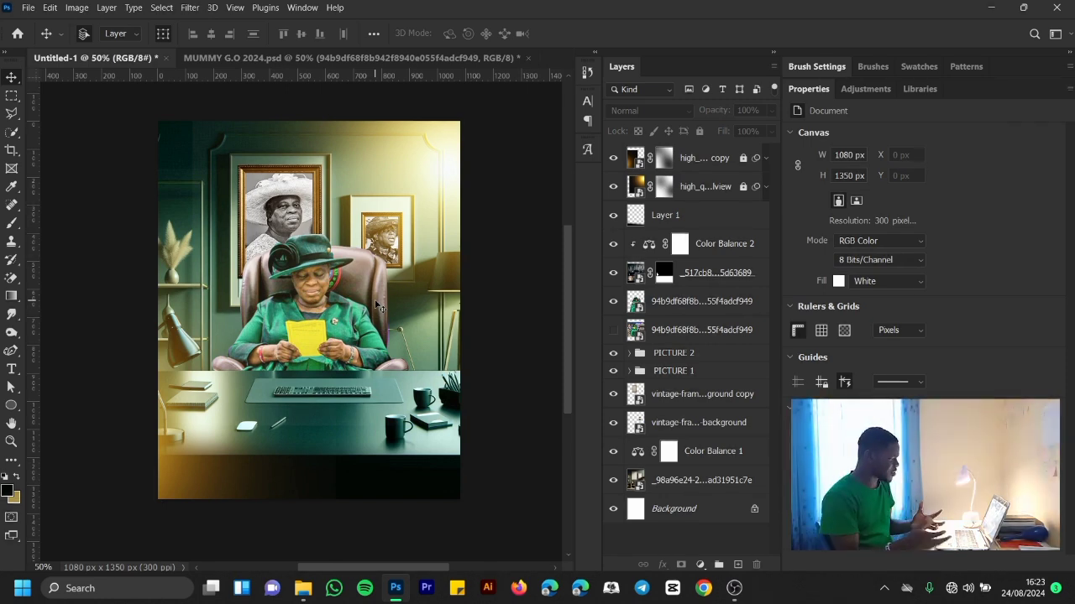
left_click(678, 310)
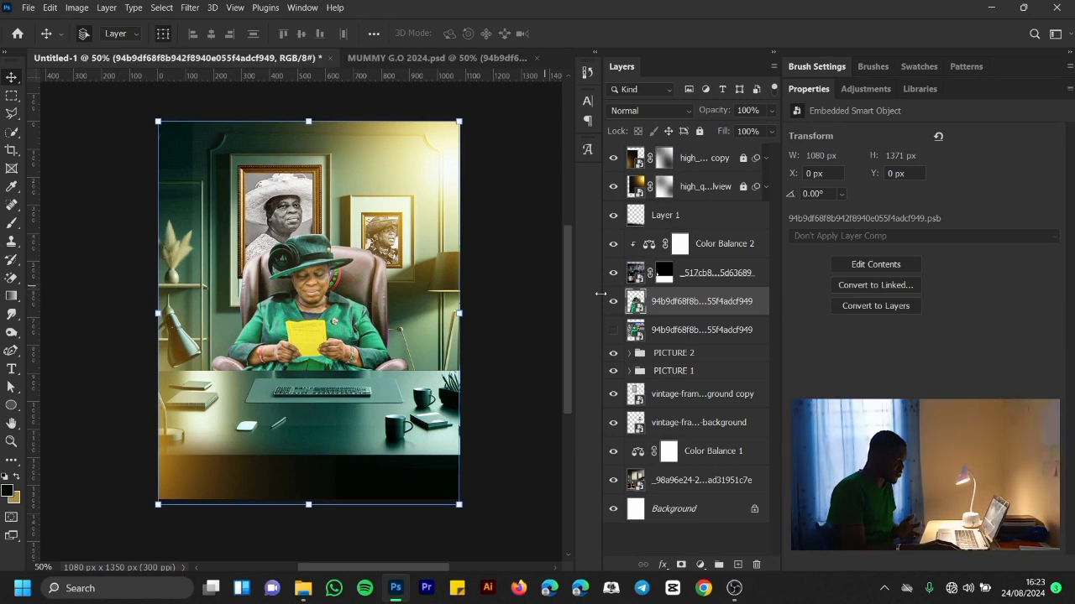
left_click(190, 10)
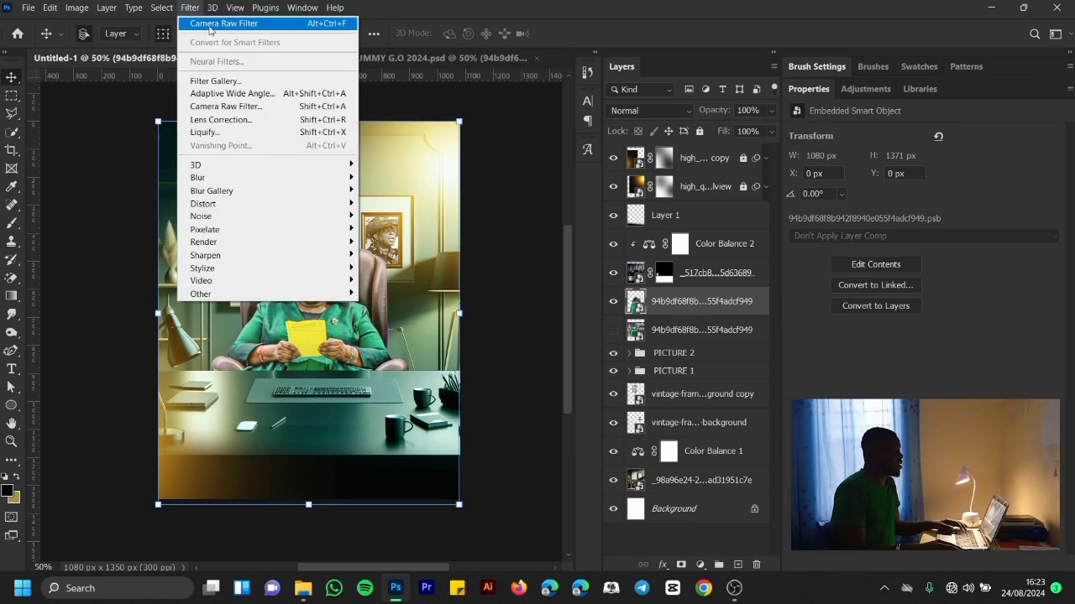
left_click(210, 28)
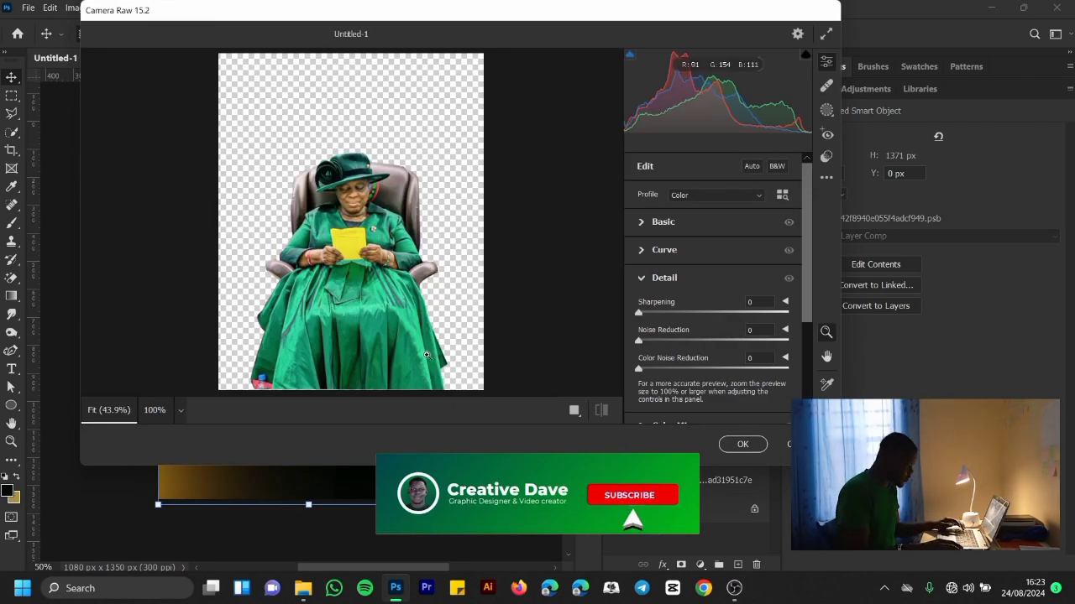
left_click(330, 219)
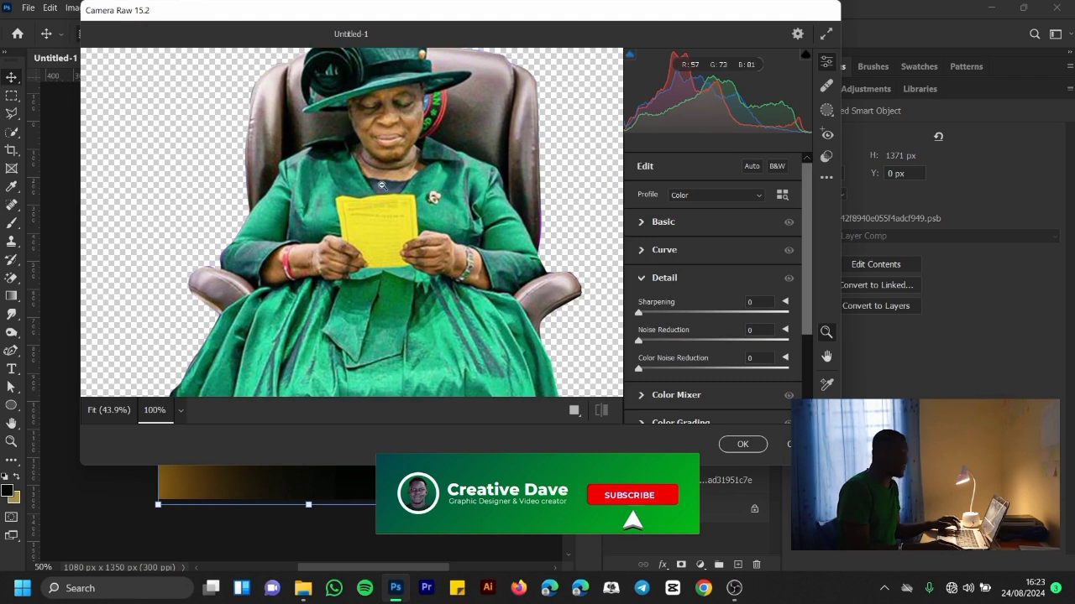
scroll(367, 180, "down", 3)
scroll(375, 148, "up", 4)
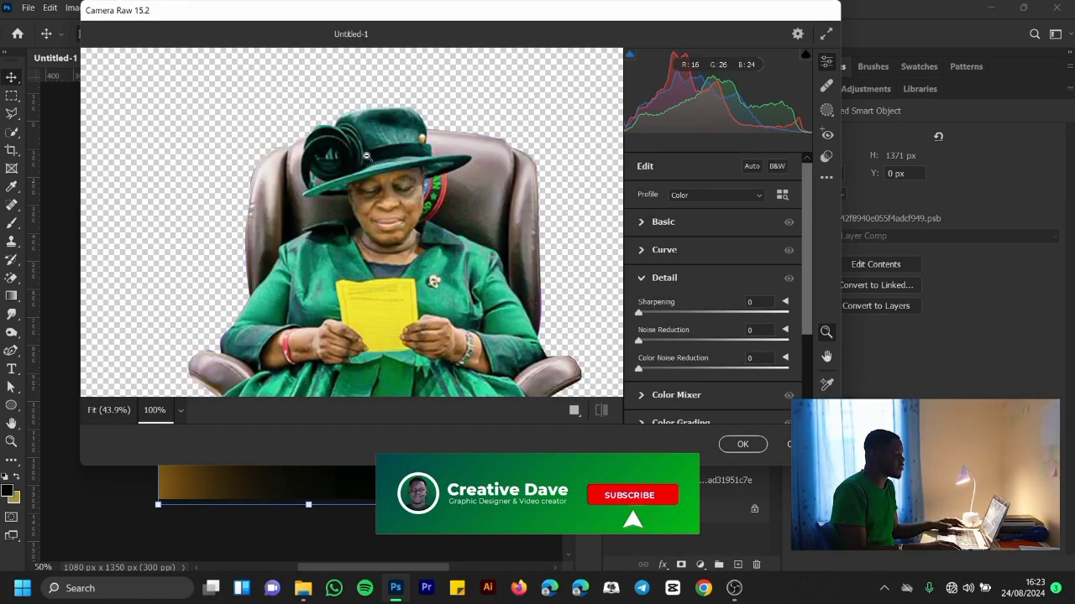
left_click_drag(638, 313, 699, 320)
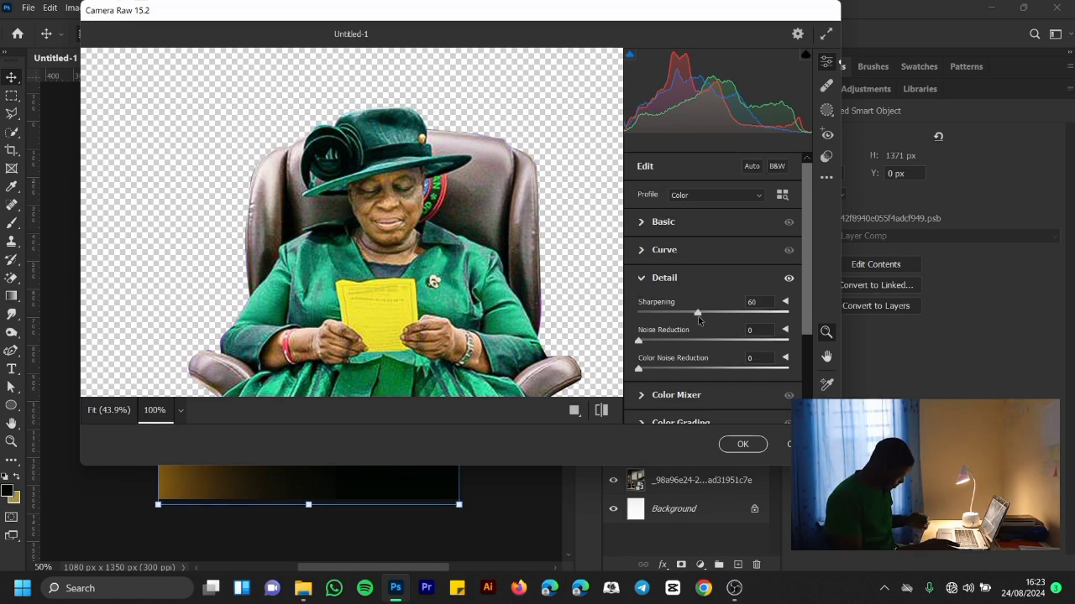
left_click(642, 278)
left_click(659, 221)
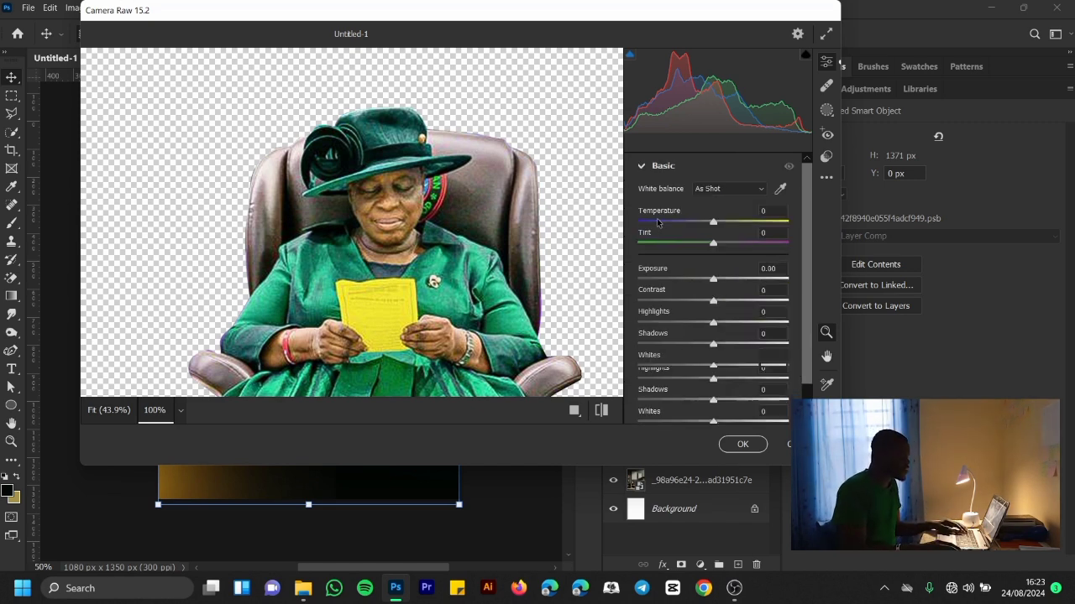
left_click(630, 173)
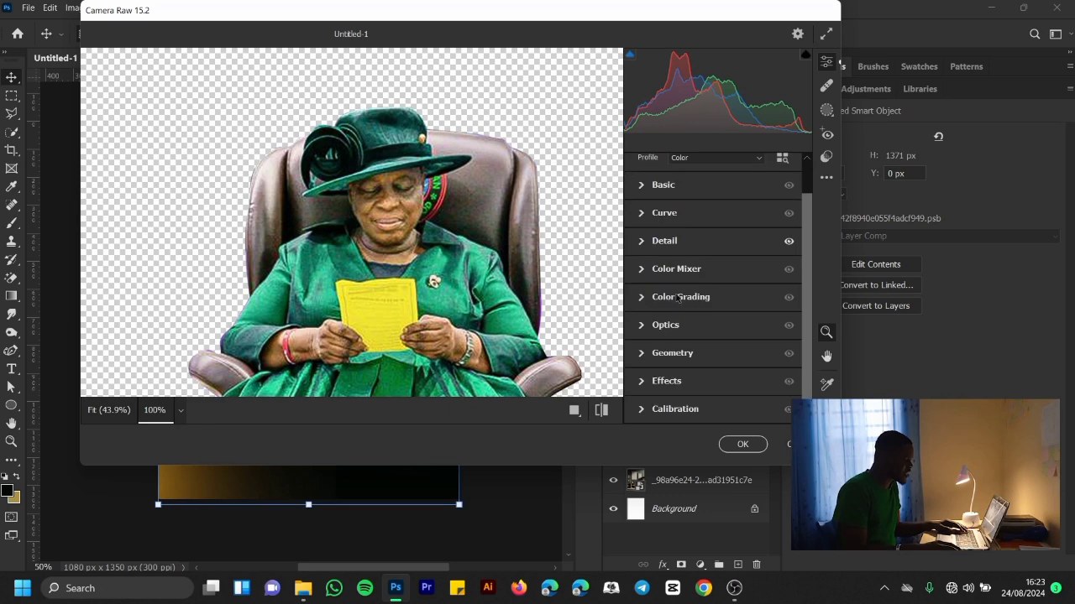
Step: Raise the seated woman's Contrast to +53, Texture to +52, Clarity to +42 and Dehaze to +1 in the Camera Raw Filter
left_click(656, 244)
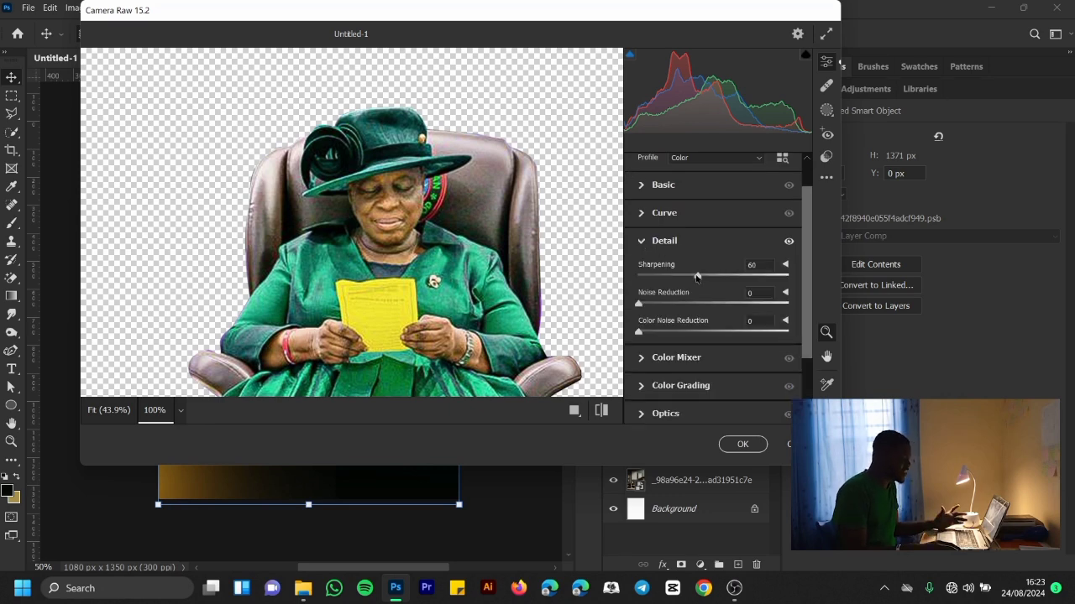
left_click(643, 241)
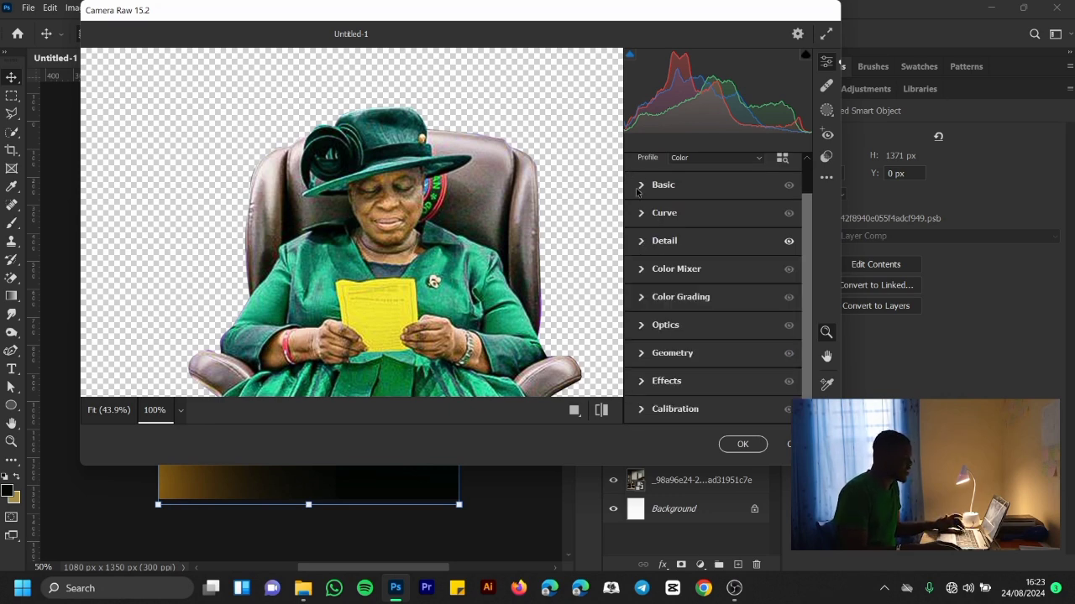
left_click(662, 184)
left_click_drag(735, 299, 753, 302)
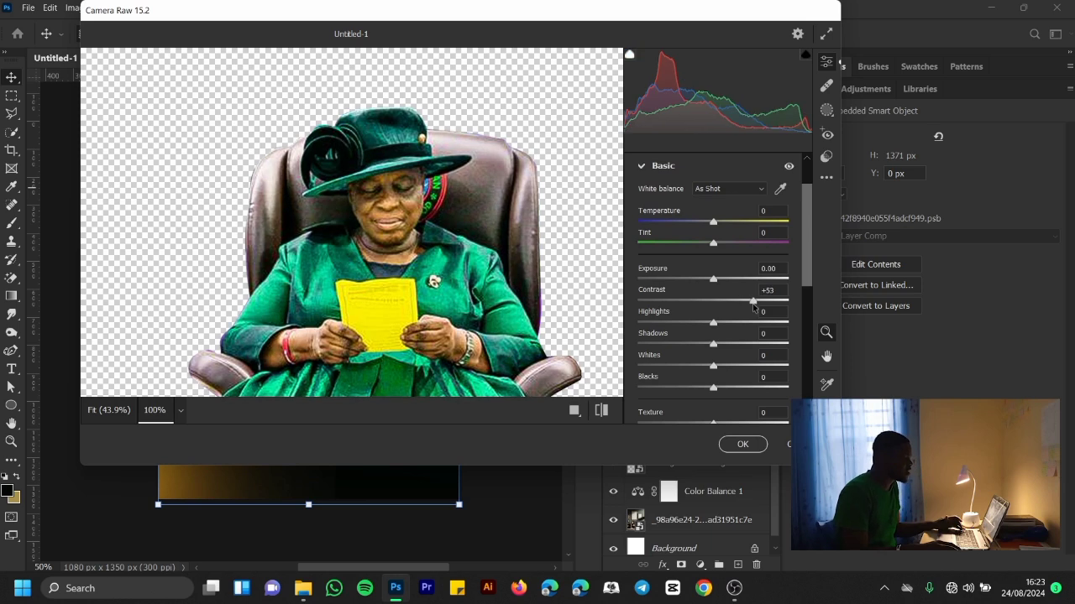
scroll(724, 340, "down", 2)
left_click_drag(713, 338, 753, 340)
key("Tab")
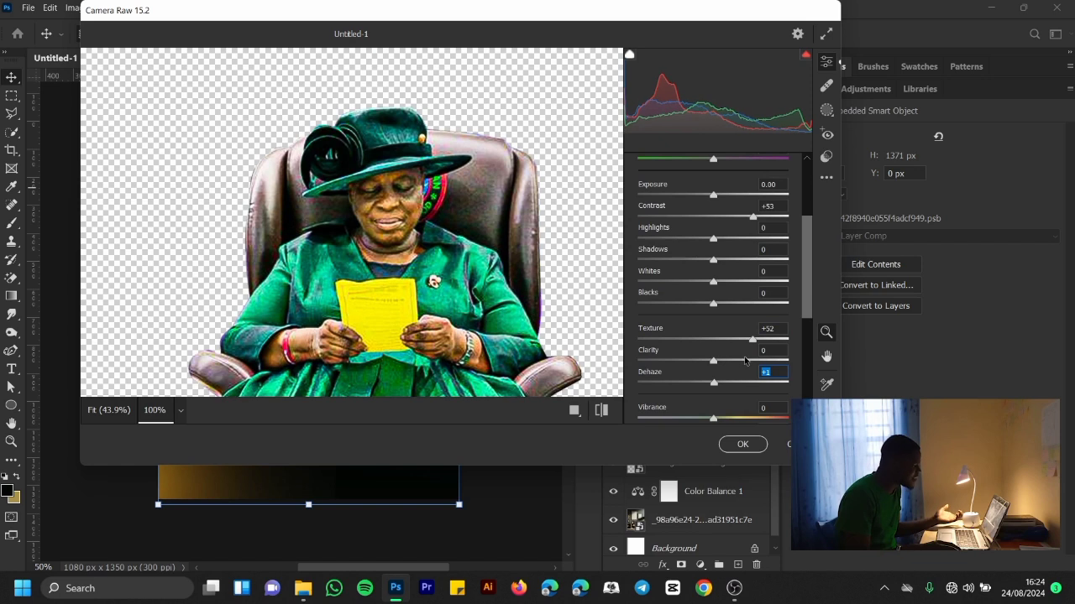
left_click(744, 361)
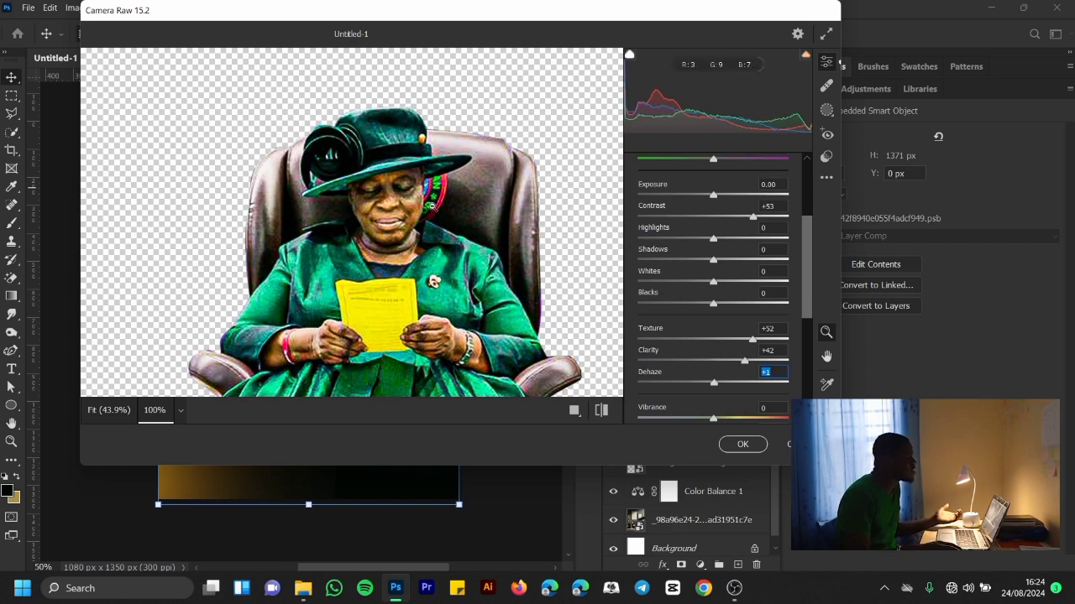
Step: Set the cut-out's Sharpening to 64, Noise Reduction to 52 and Color Noise Reduction to 47
scroll(718, 319, "down", 5)
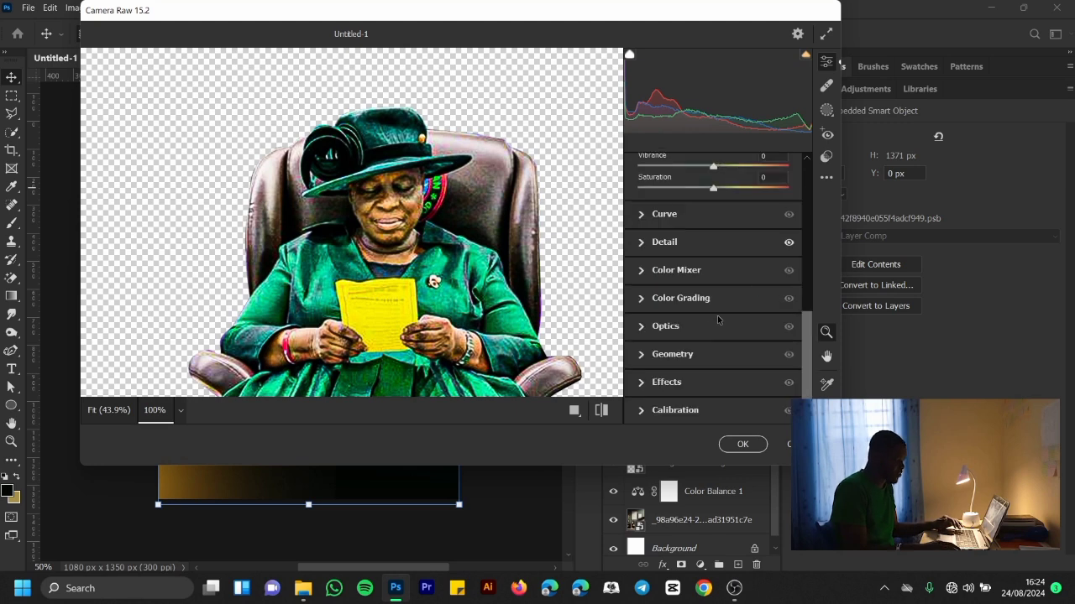
left_click(656, 248)
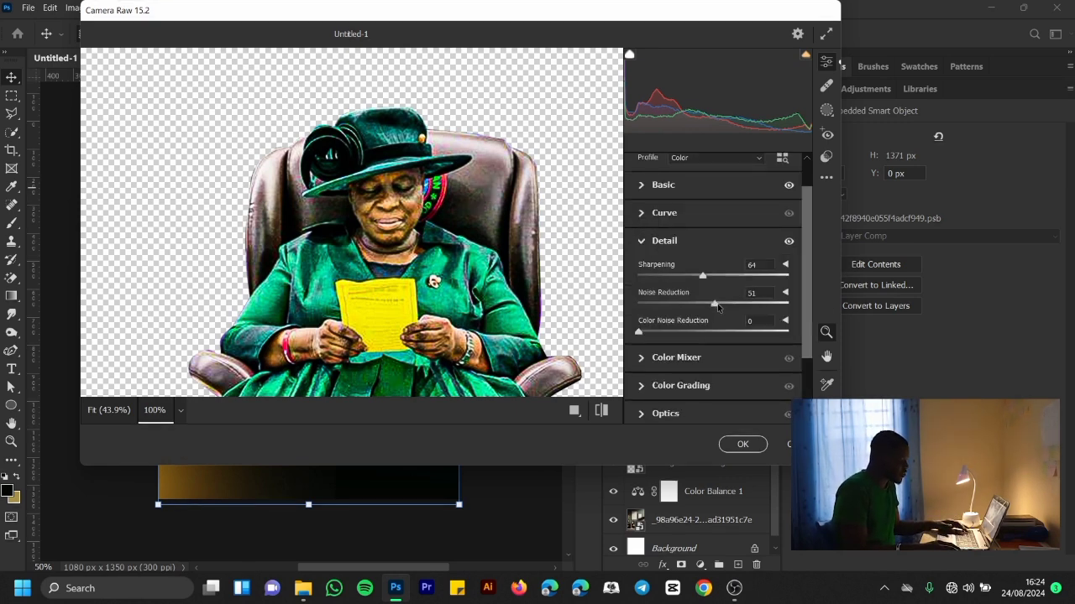
left_click_drag(718, 308, 719, 308)
left_click(708, 332)
scroll(655, 310, "down", 1)
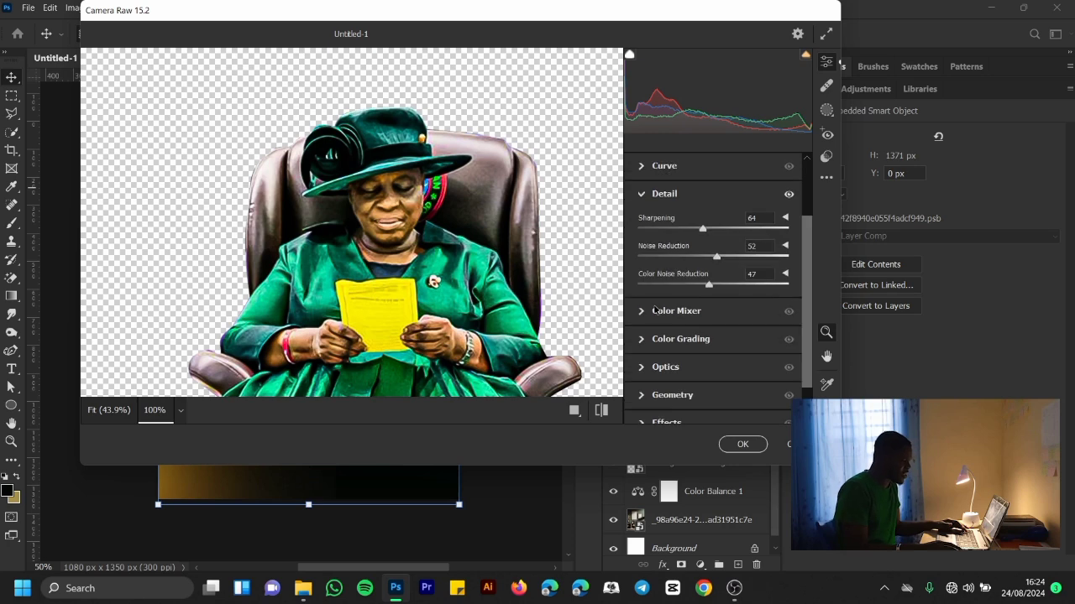
left_click(500, 244)
scroll(531, 260, "up", 3)
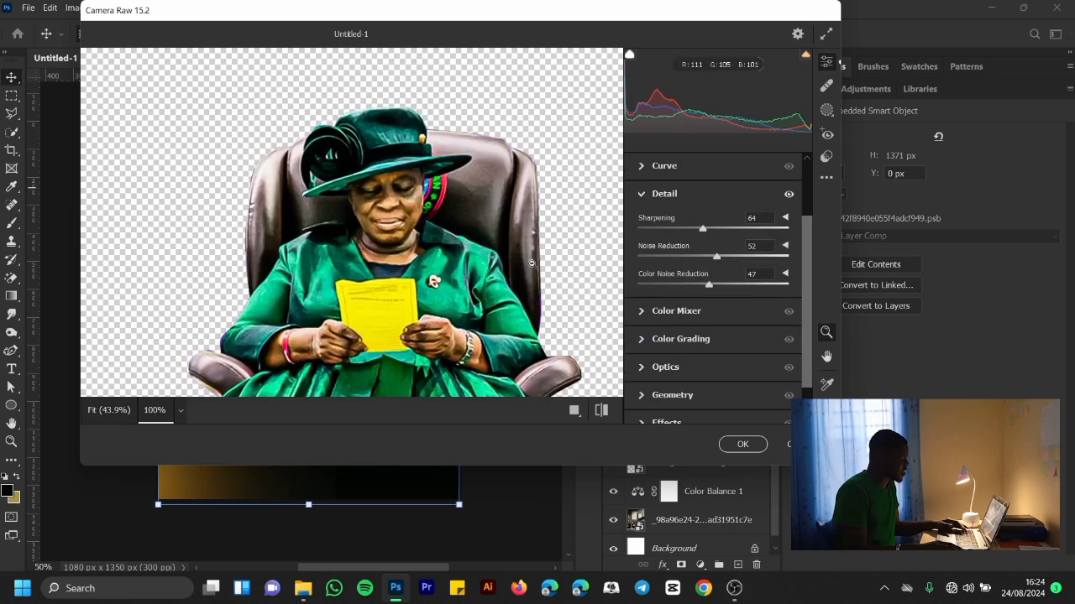
Step: Change the cut-out's colour profile to Monochrome and apply the Camera Raw Filter
left_click(644, 195)
left_click(644, 187)
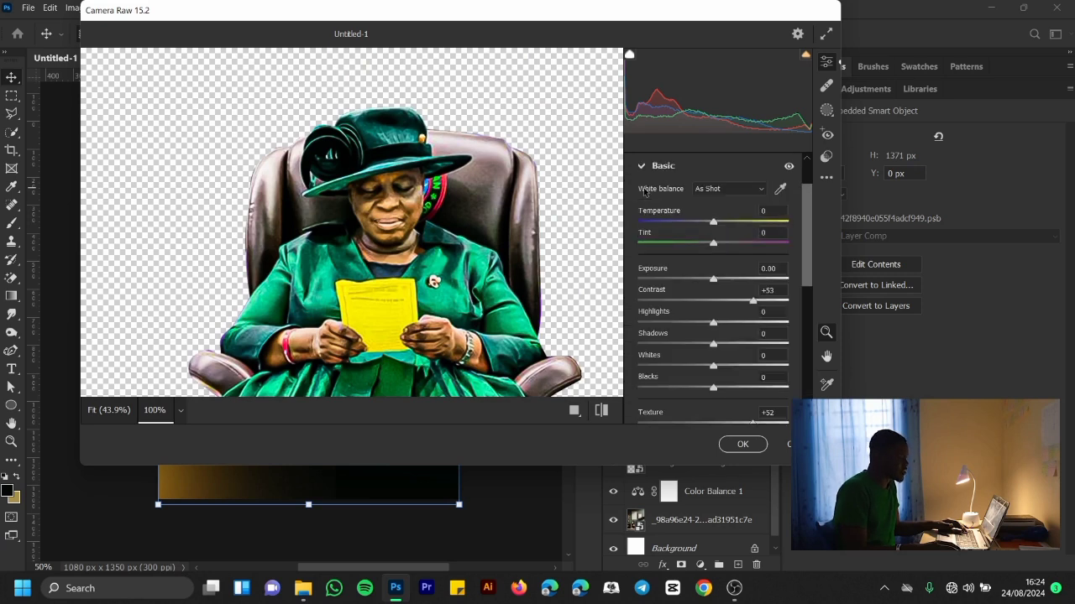
scroll(727, 279, "up", 1)
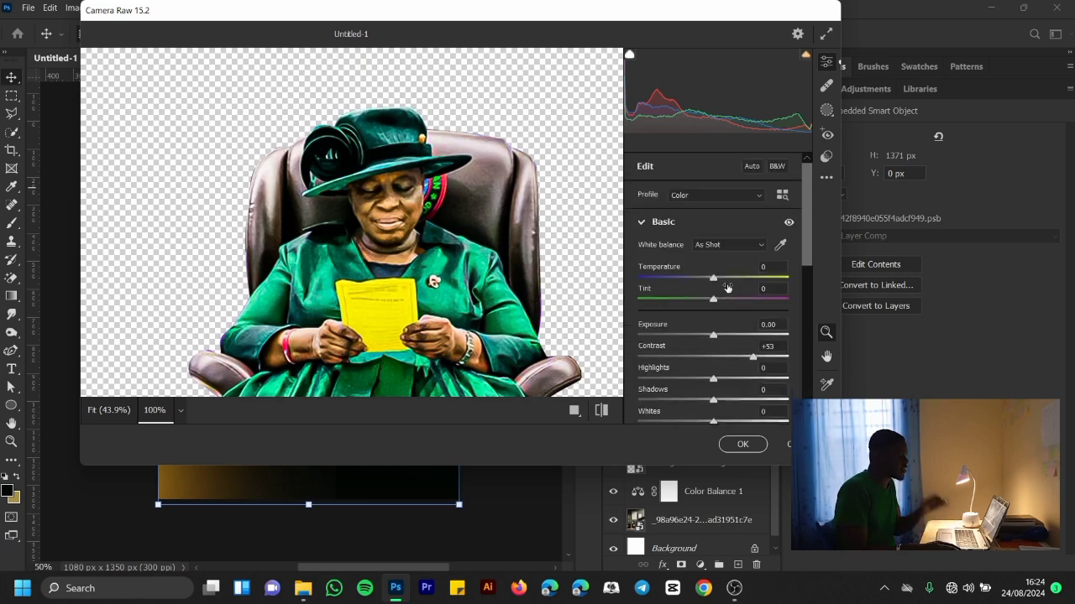
left_click(705, 197)
key("Escape")
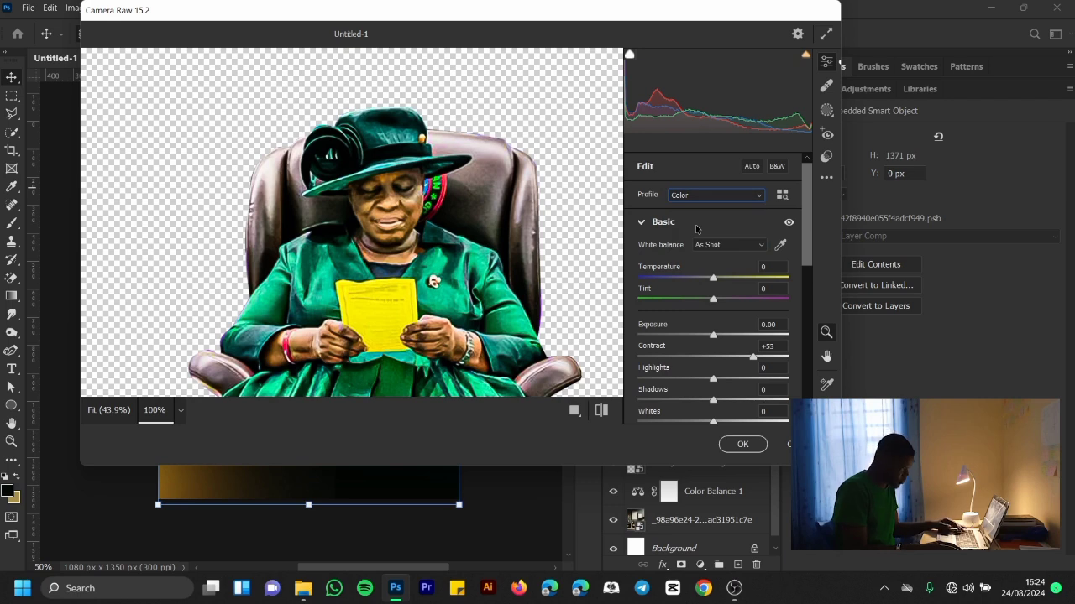
left_click(689, 200)
left_click(694, 213)
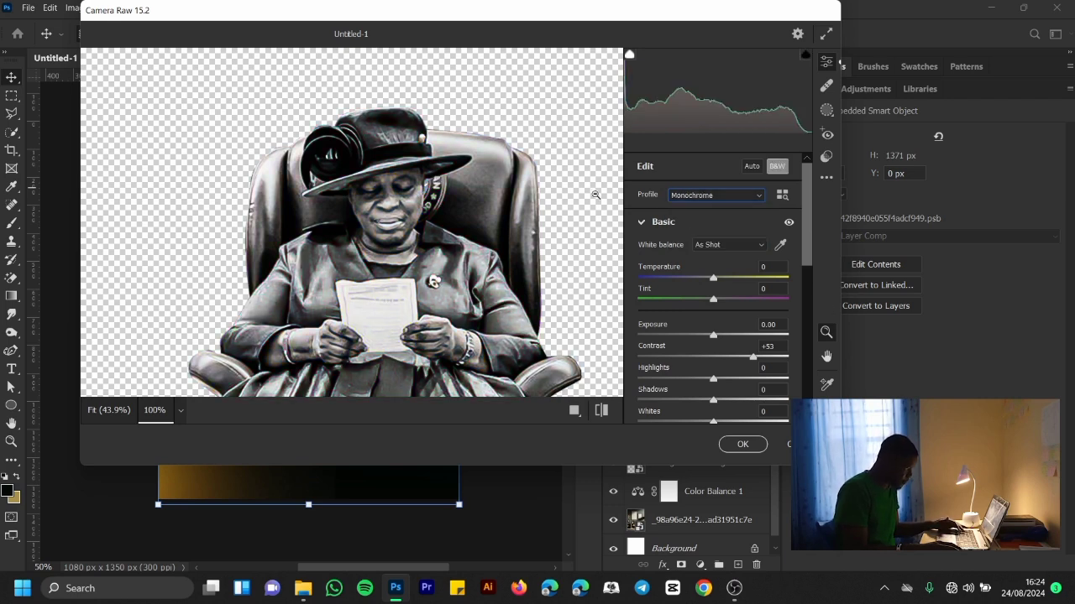
left_click(732, 445)
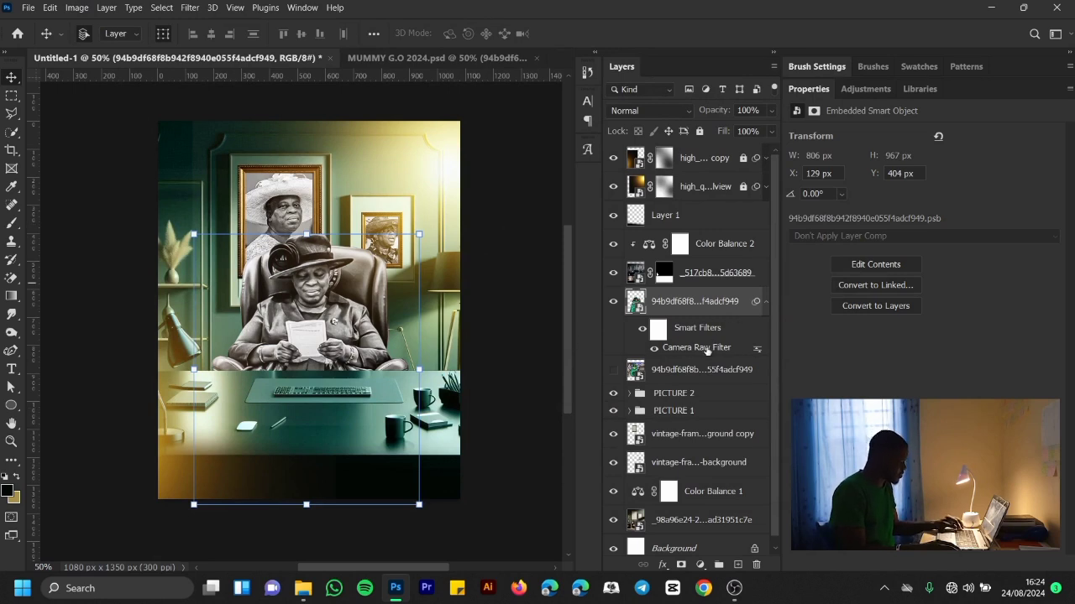
Step: Duplicate the Camera Raw Filter within the seated woman's smart filters to strengthen the effect, and deselect the layer
left_click_drag(707, 351, 702, 327)
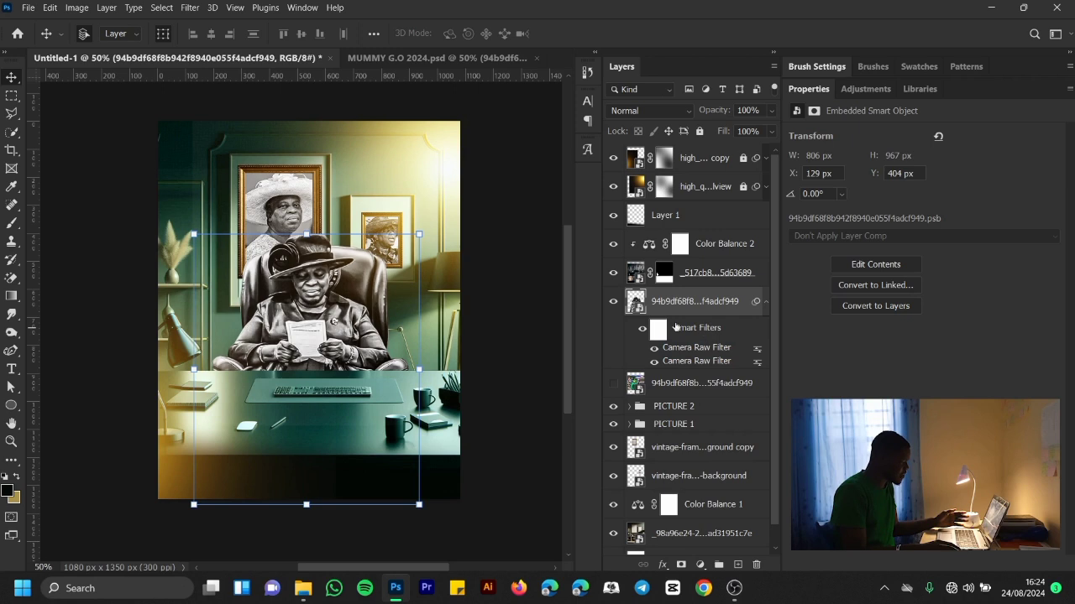
left_click(524, 248)
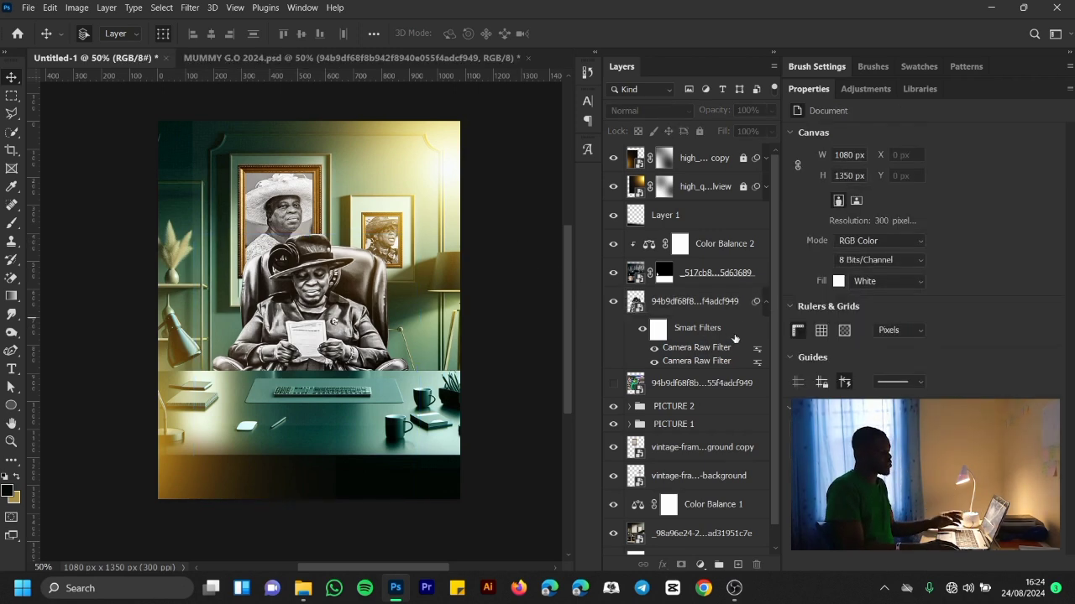
Step: Try stacking a third copy of the Camera Raw Filter on the seated woman, and undo it
left_click_drag(724, 349, 721, 334)
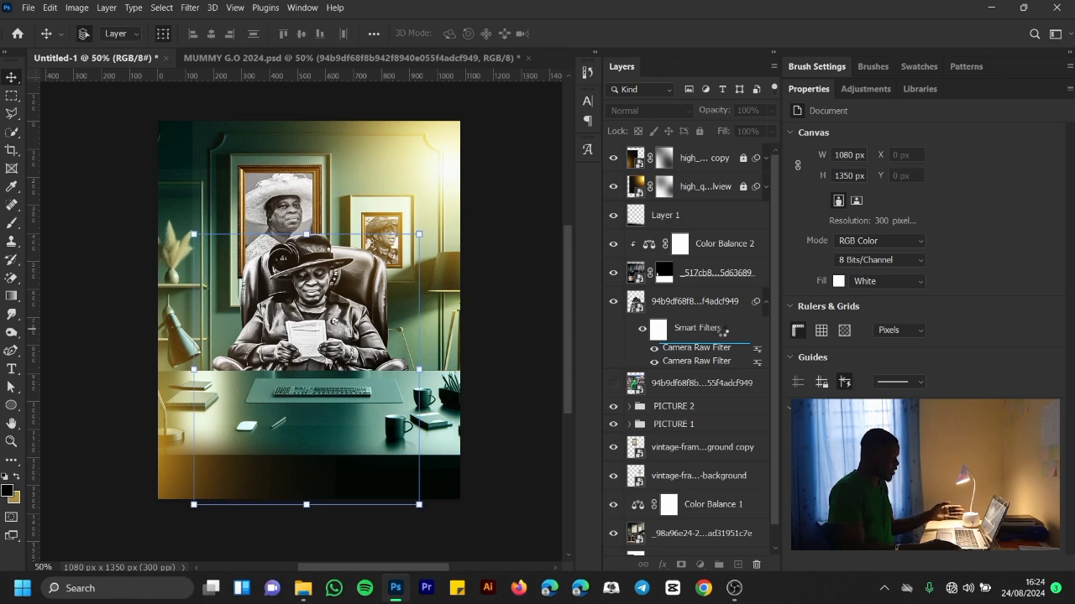
left_click_drag(720, 333, 722, 334)
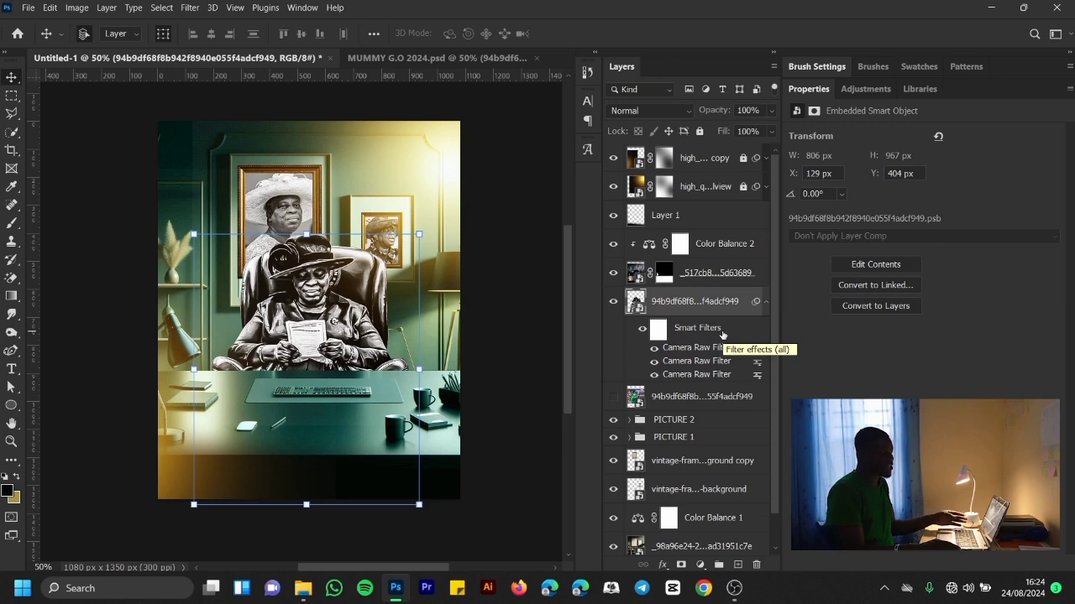
key("ctrl+z")
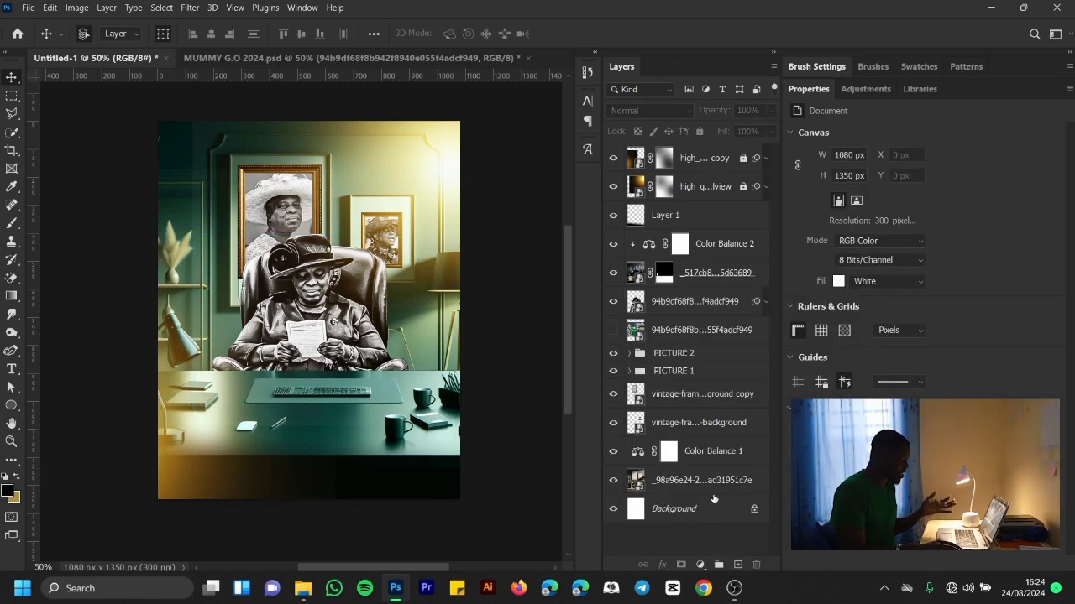
Step: Unlock both lens flare layers and touch up the lower flare's mask with a smaller soft brush near the desk's front edge
left_click(702, 489)
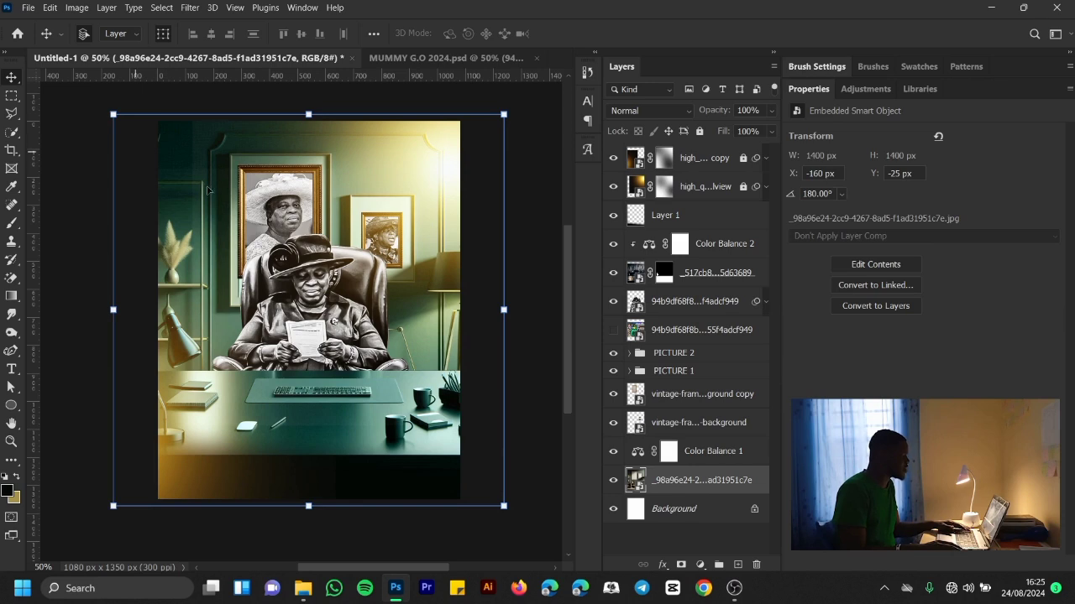
left_click(662, 188)
left_click(17, 222)
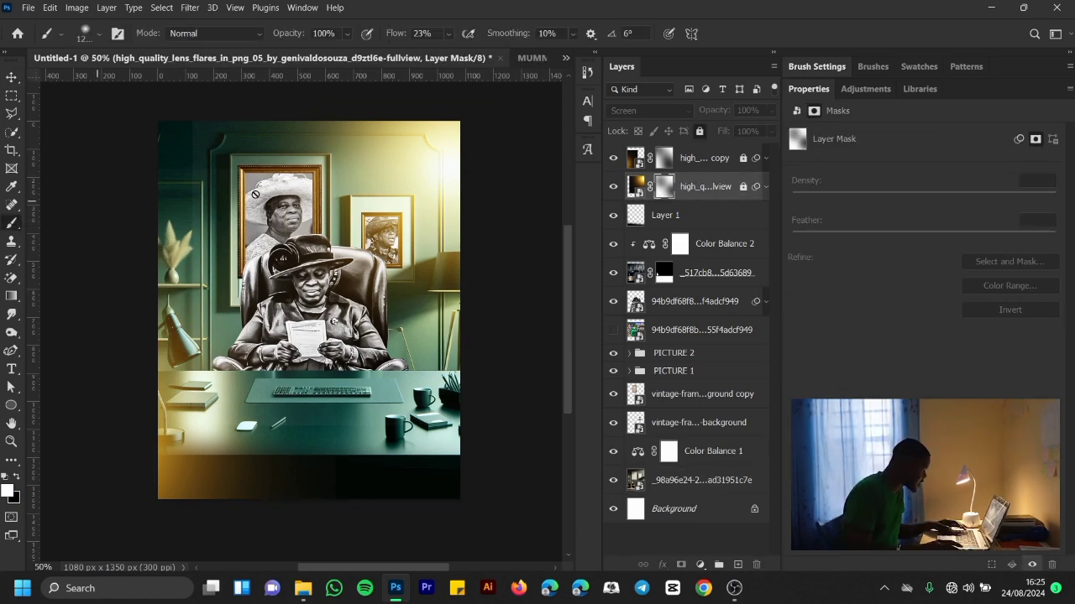
left_click(744, 186)
key("bracketleft")
key("bracketleft")
key("x")
left_click(353, 465)
left_click(742, 158)
left_click(11, 78)
left_click(511, 264)
Step: Paste the "76" and "13th July 2024" text layers, place them beneath the lens flare layers and nudge them 20 px down
scroll(178, 120, "down", 1)
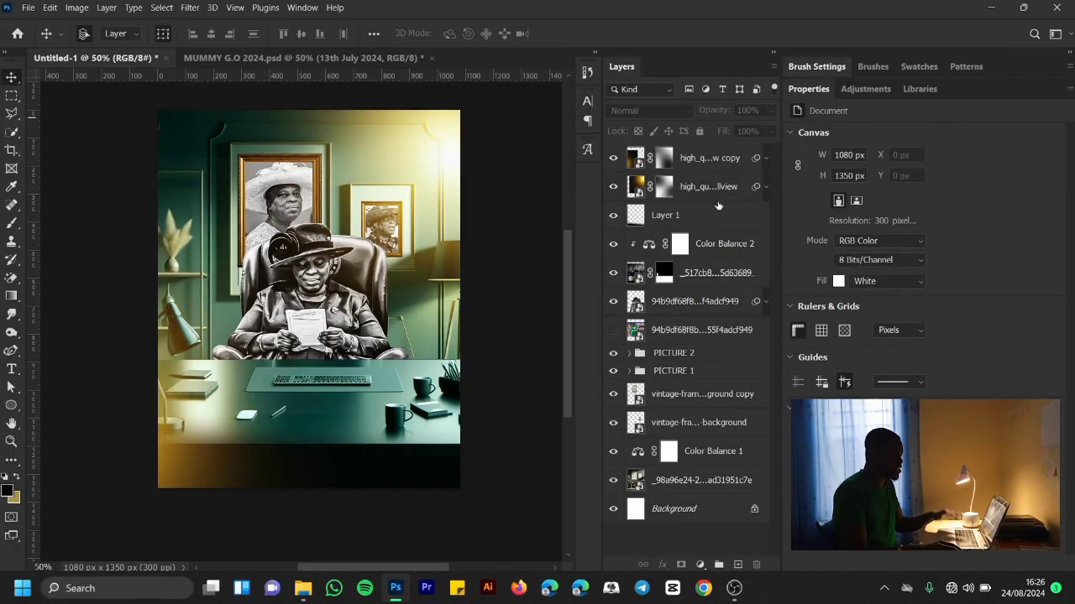
key("ctrl+v")
left_click_drag(699, 207, 694, 261)
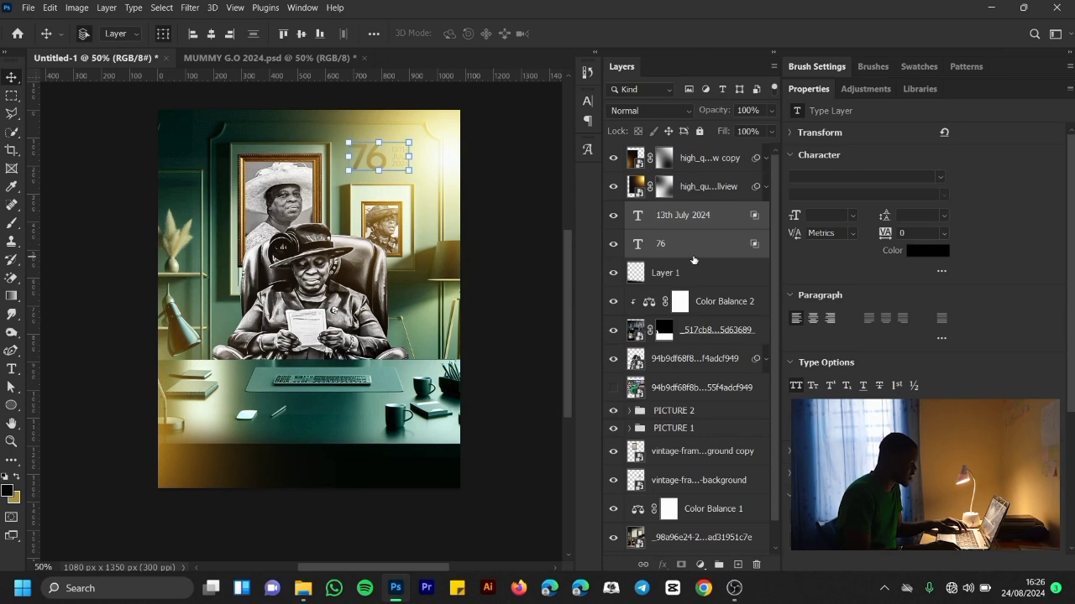
key("shift+Down")
key("shift+Down")
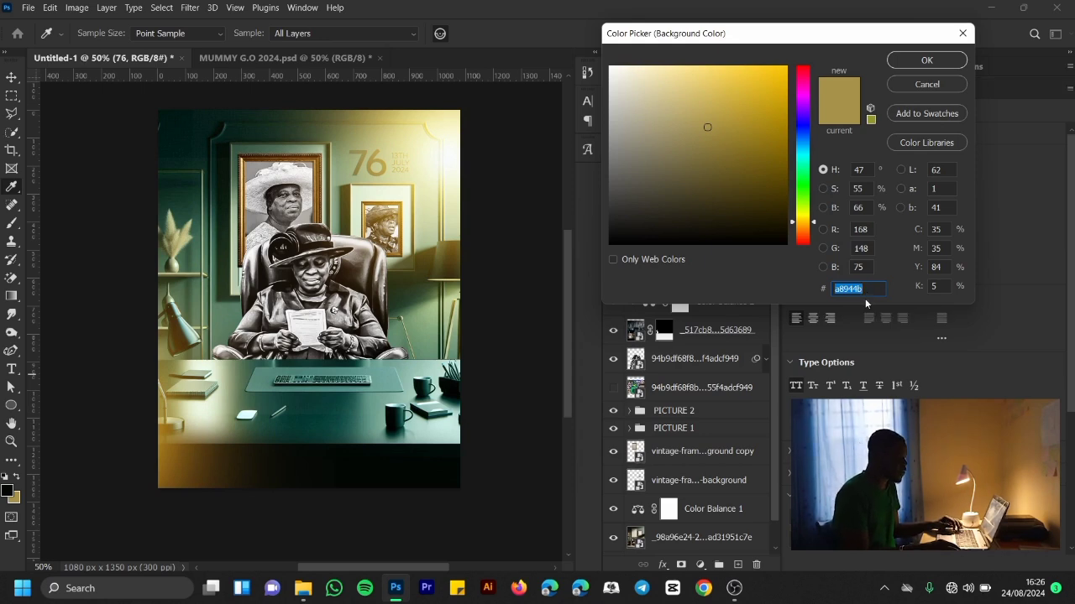
key("Return")
key("v")
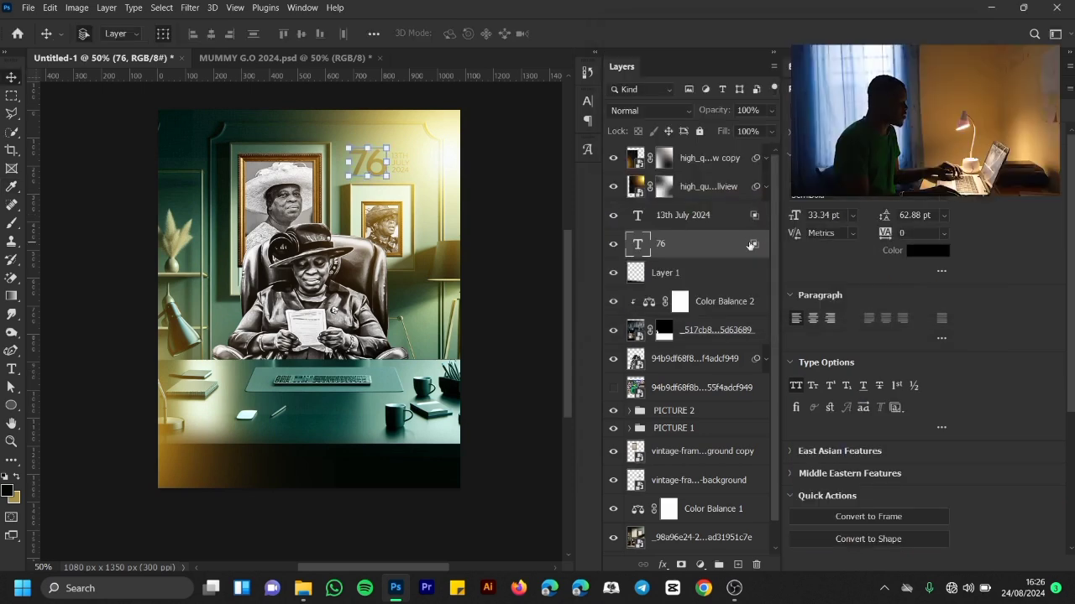
Step: Set the "76" text's Blend If on Gray so the underlying layer's dark slider is split at 33 / 198
double_click(750, 244)
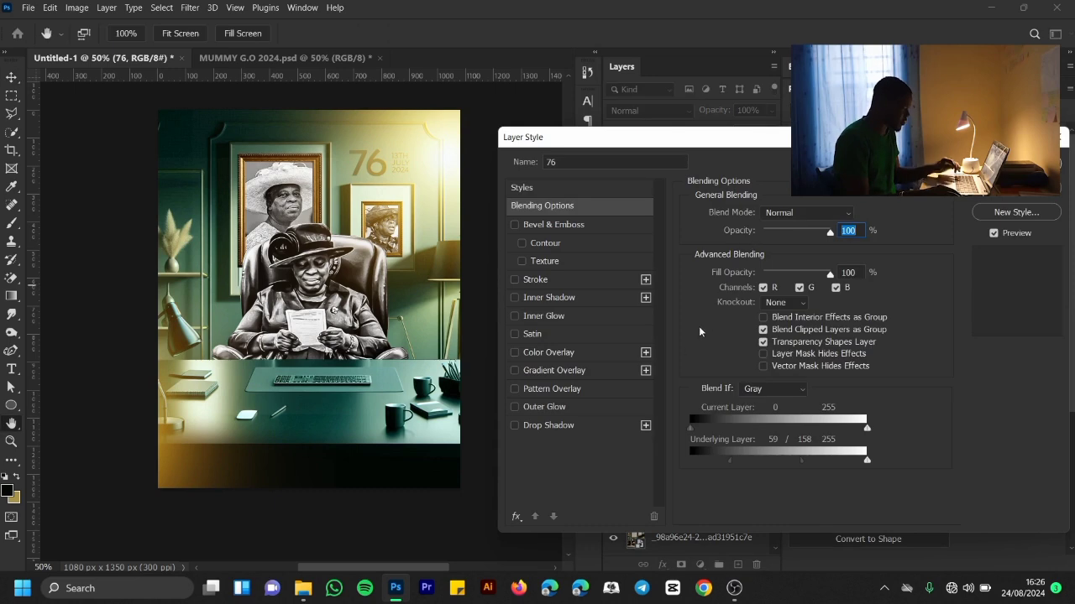
left_click(759, 392)
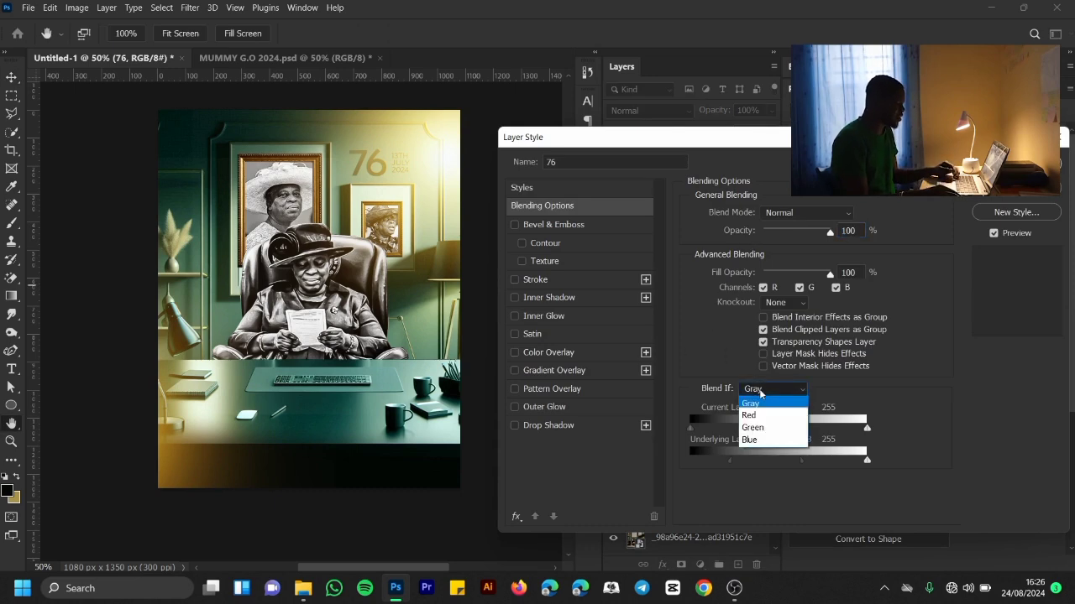
left_click(851, 383)
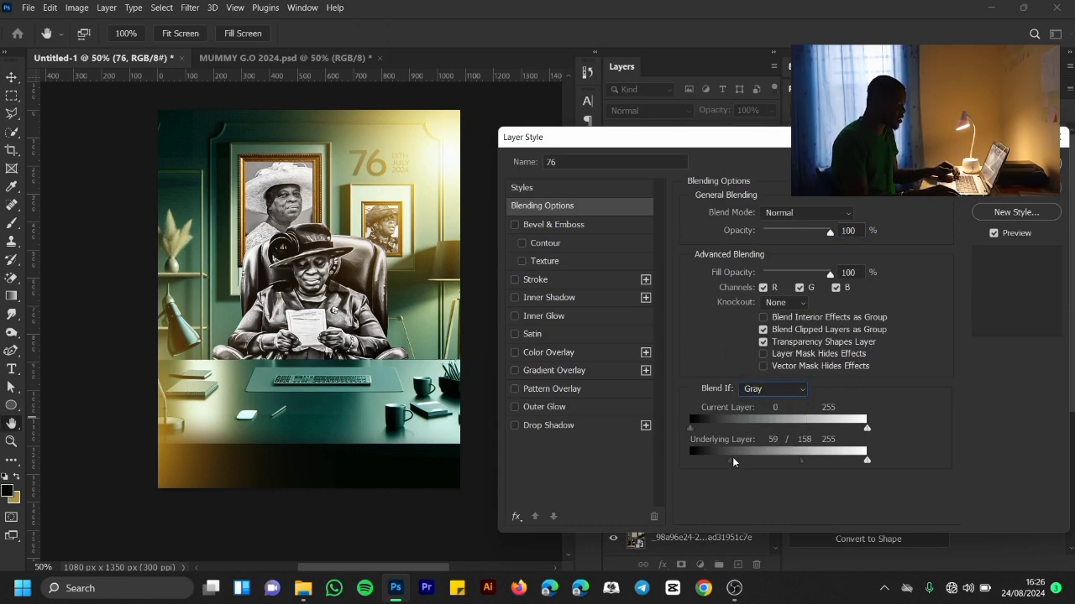
left_click_drag(749, 458, 810, 458)
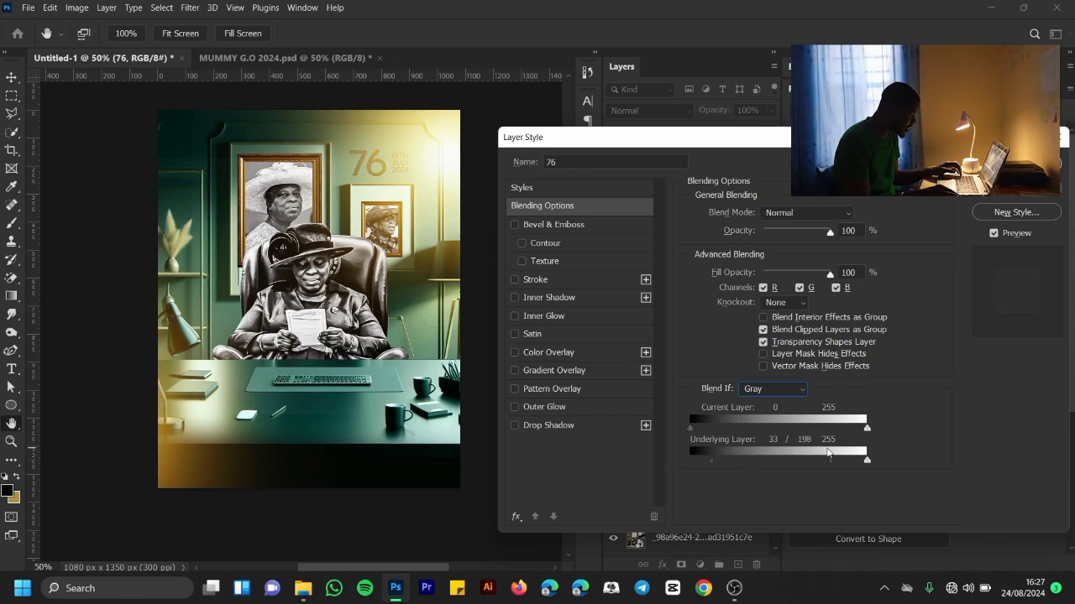
key("Return")
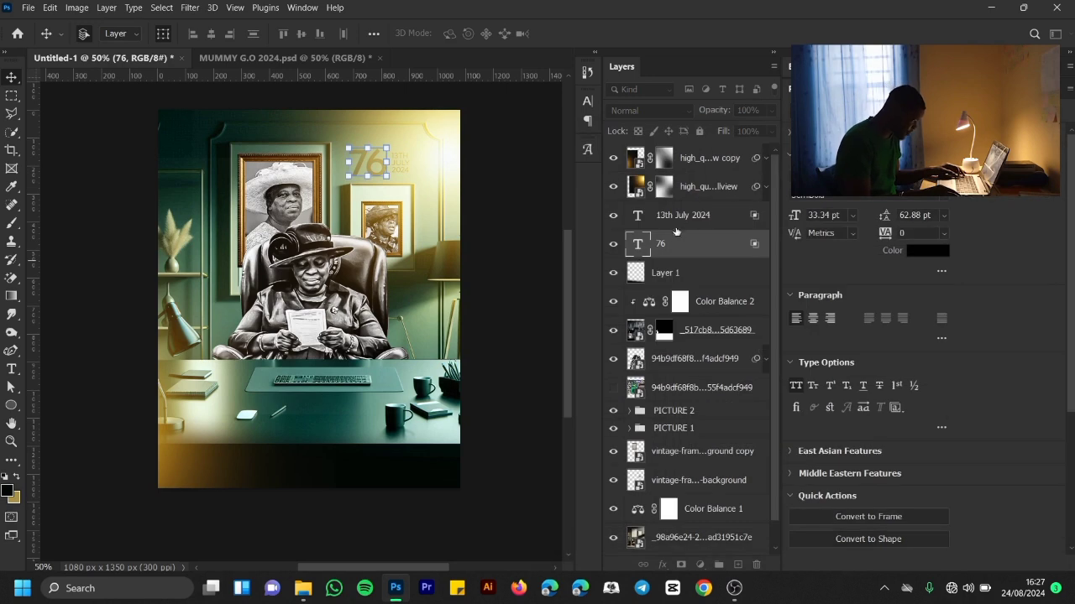
Step: Duplicate the "13th July 2024" text layer twice to intensify its colour, and deselect it
left_click(720, 224)
key("ctrl+j")
key("ctrl+j")
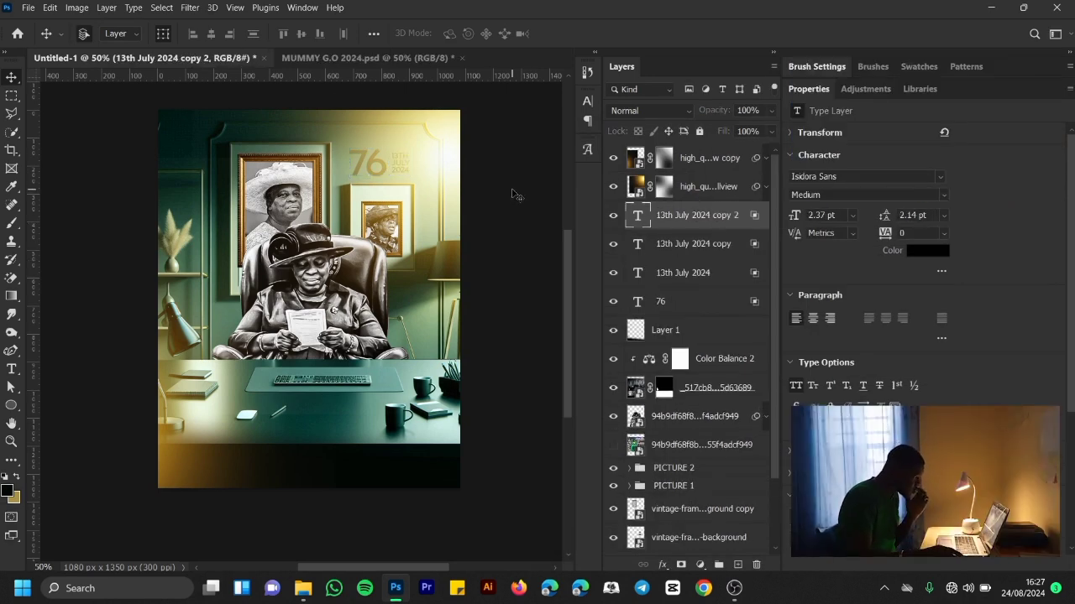
left_click(510, 192)
Step: Group the "76" layer and all three date text layers, name the group DATE and lock it completely
left_click(707, 220)
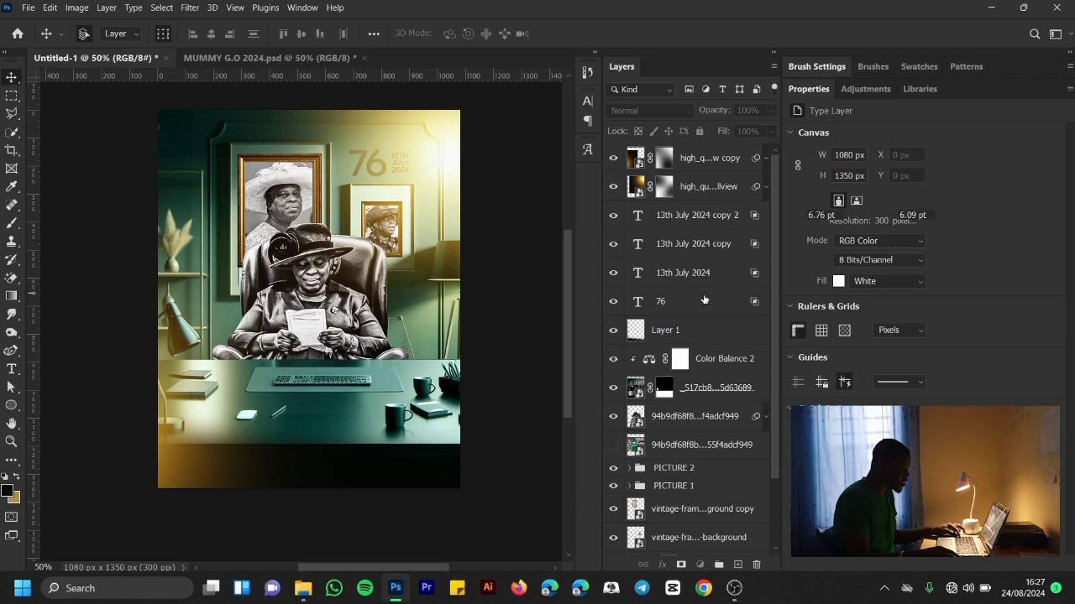
left_click(698, 305, "shift")
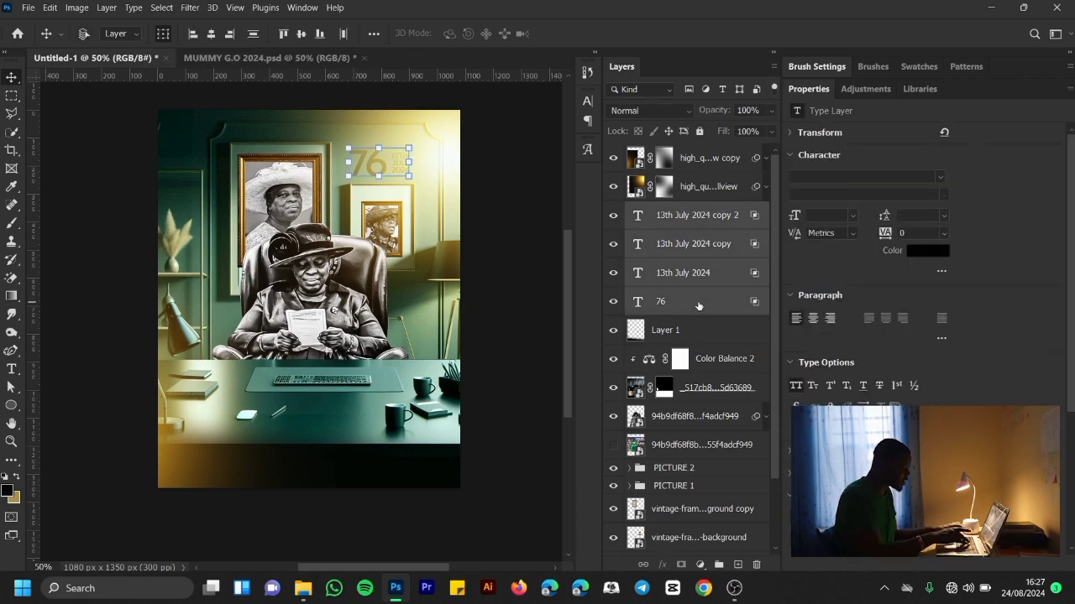
key("ctrl+g")
double_click(682, 211)
key("BackSpace")
type("DATE")
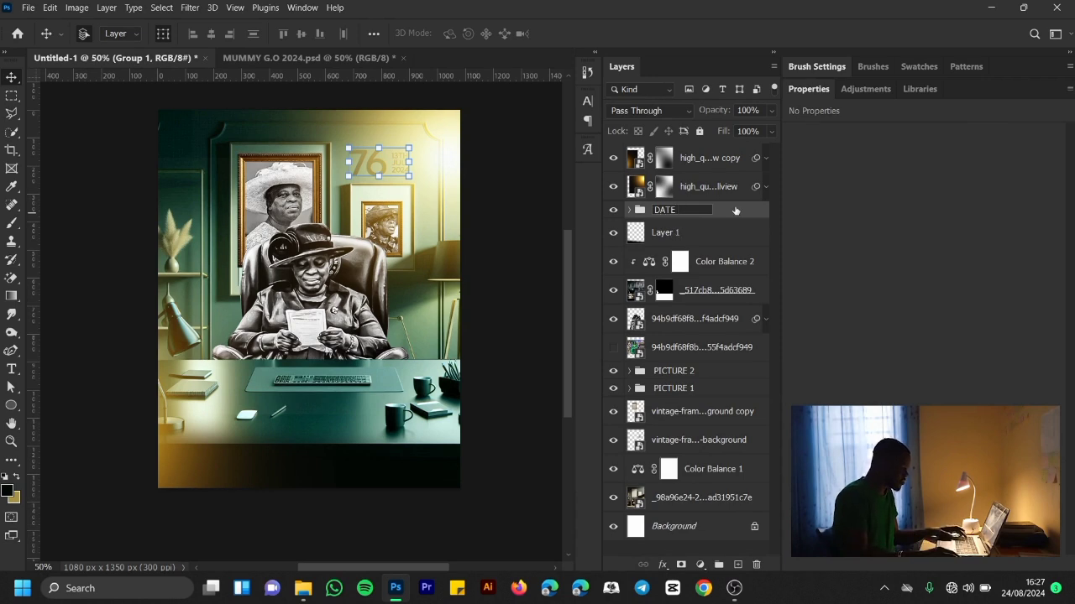
key("Return")
left_click(700, 131)
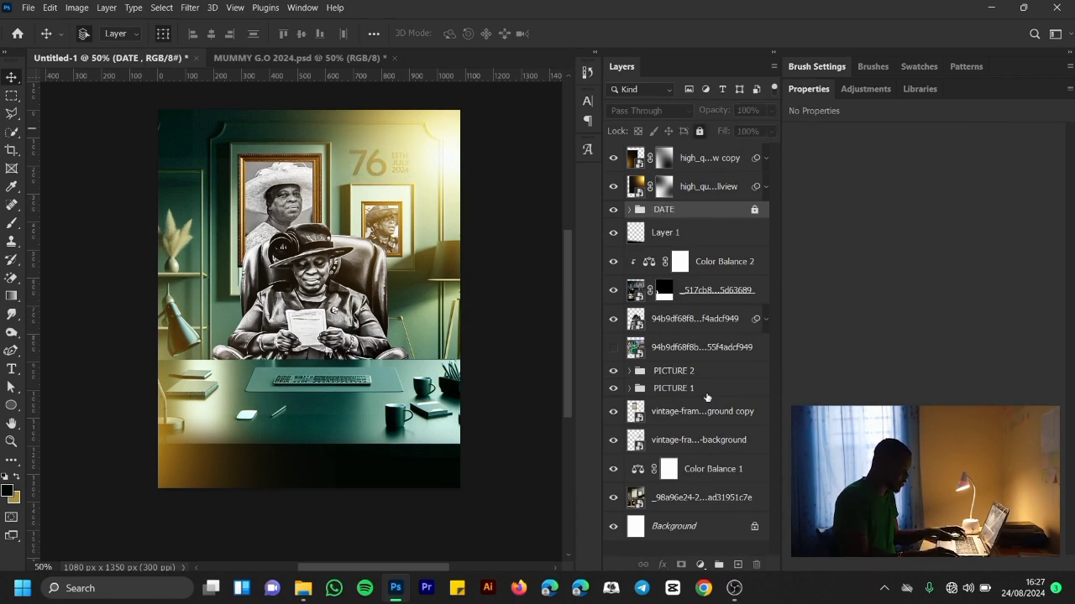
Step: Lock the PICTURE 1 and PICTURE 2 groups completely
left_click(705, 391)
left_click(699, 133)
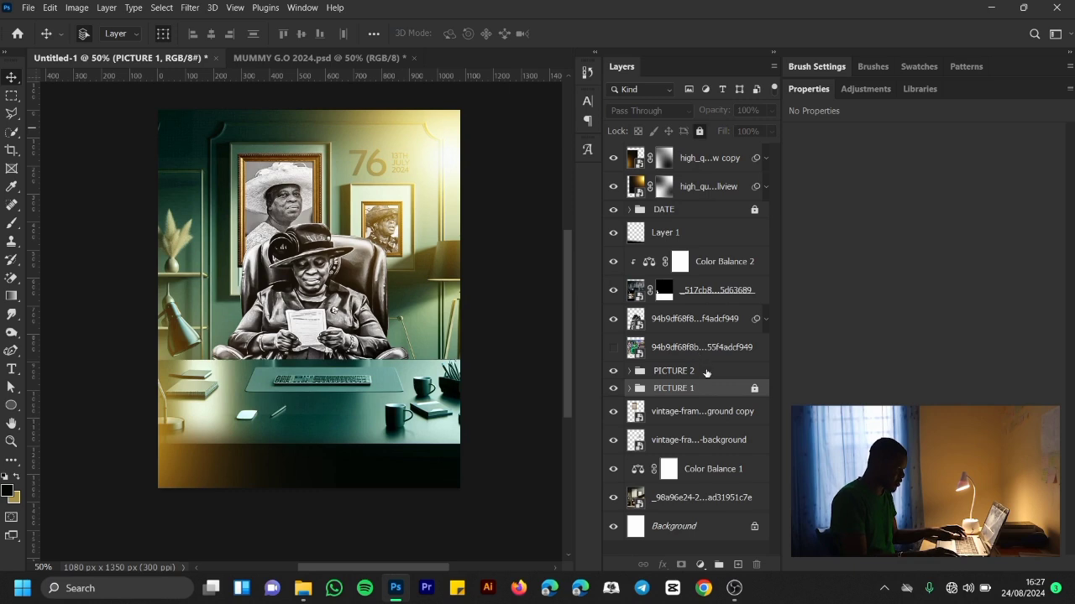
left_click(705, 372)
left_click(699, 132)
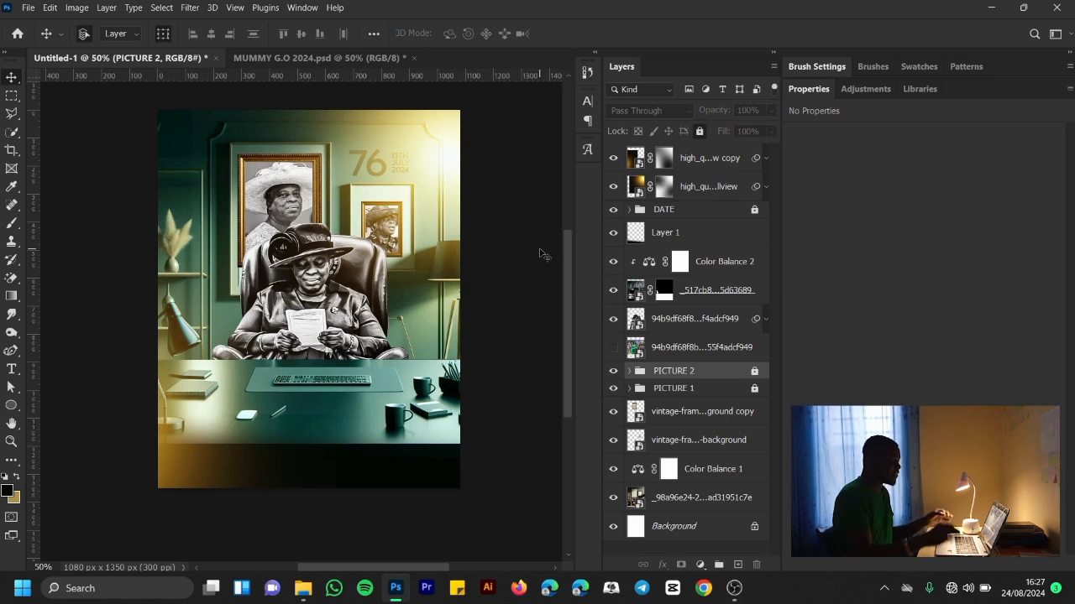
Step: Add a Curves adjustment above the office background photo, with S-curve points at 48 to 33 and 150 to 191
left_click(714, 505)
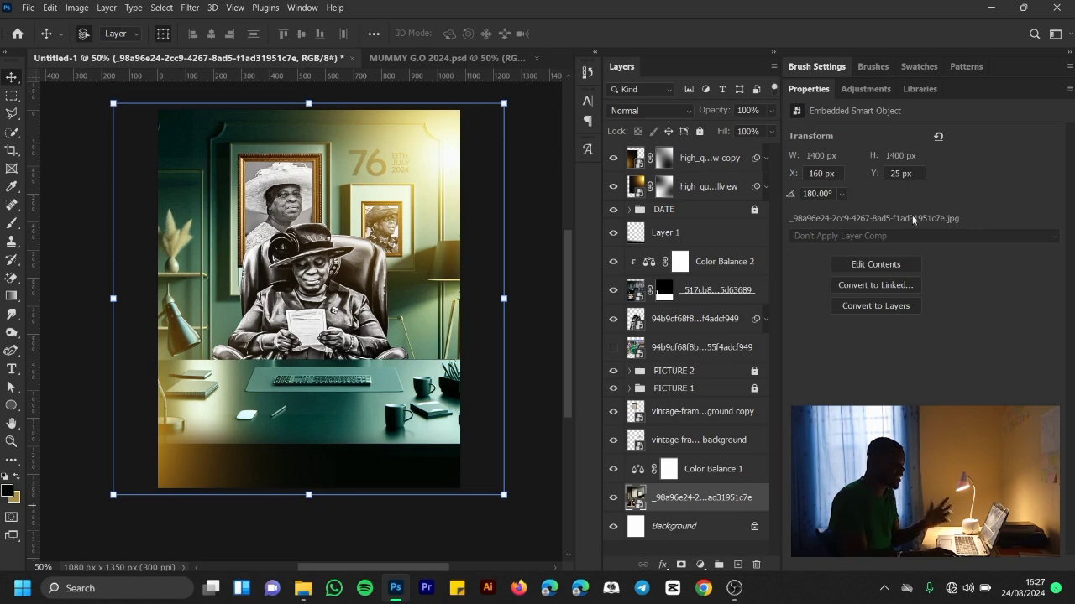
left_click(865, 89)
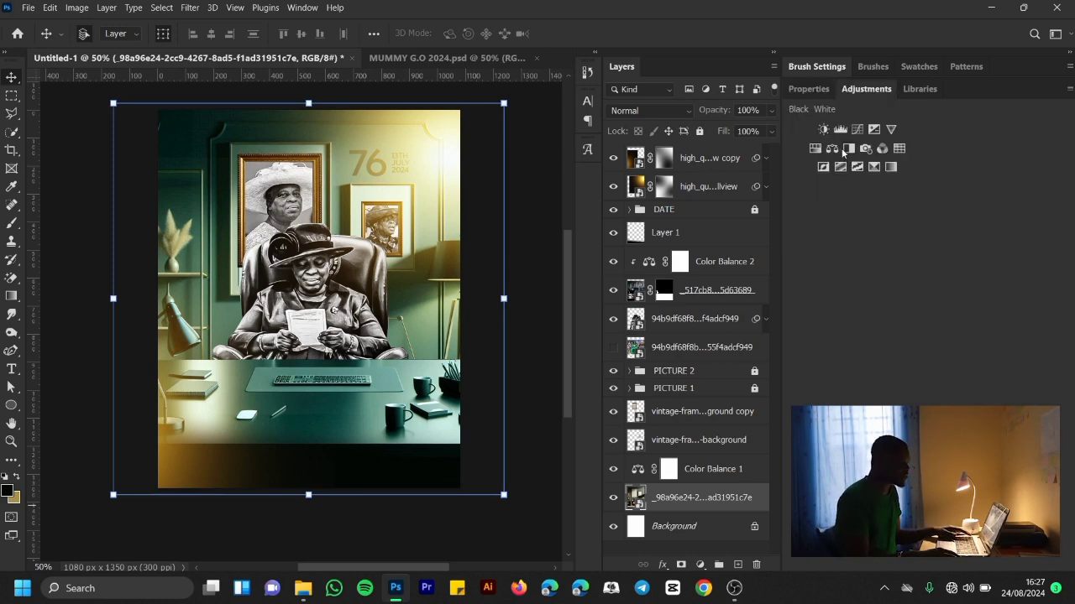
left_click(856, 131)
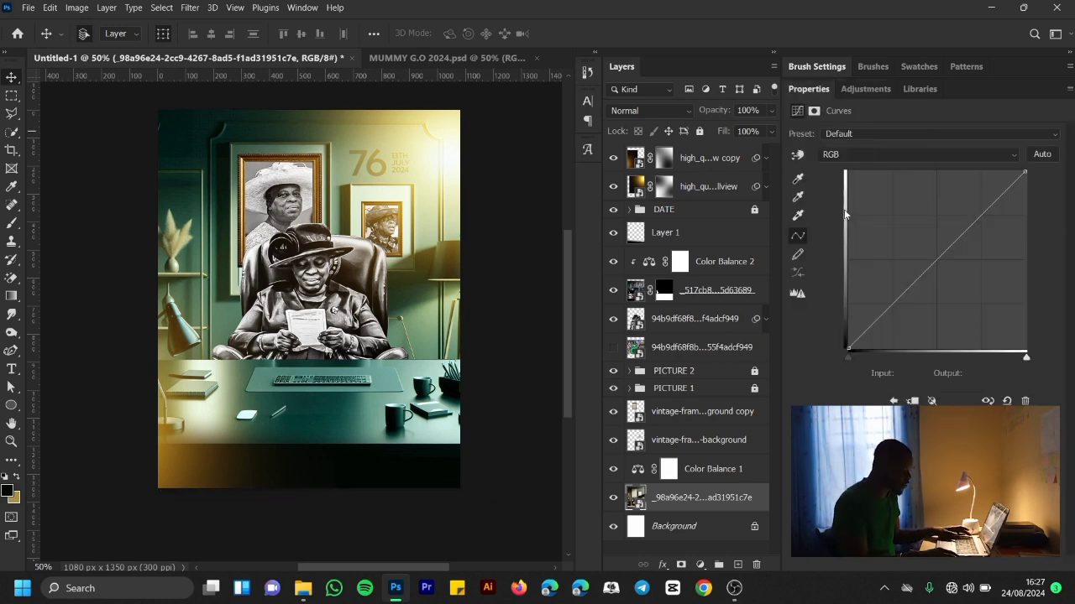
mouse_move(901, 297)
left_mouse_down()
mouse_move(895, 270)
mouse_move(898, 317)
left_mouse_up()
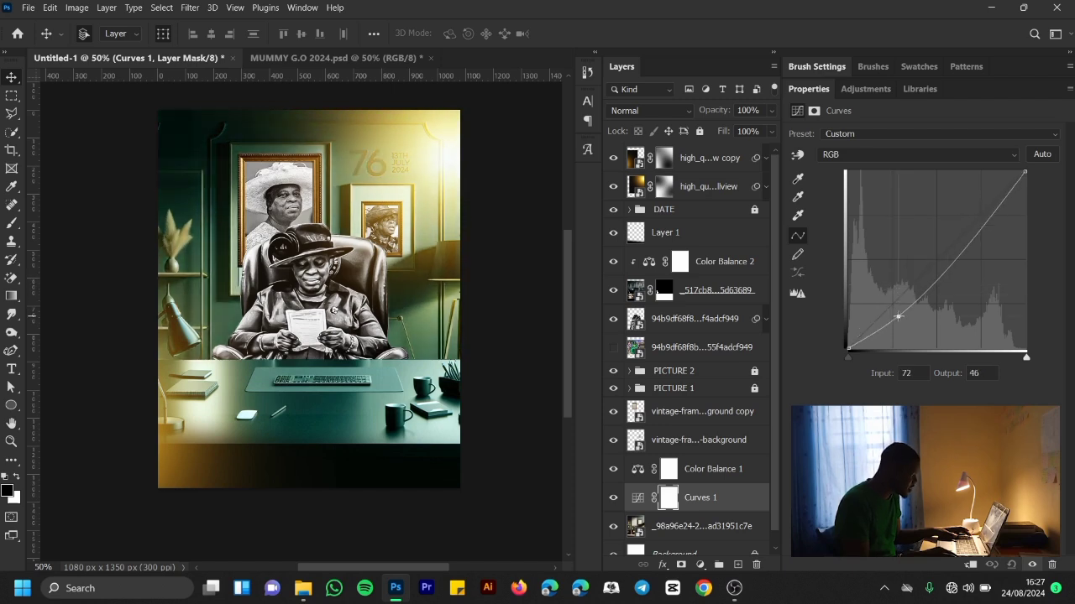
left_click_drag(963, 247, 941, 240)
left_click_drag(897, 318, 893, 316)
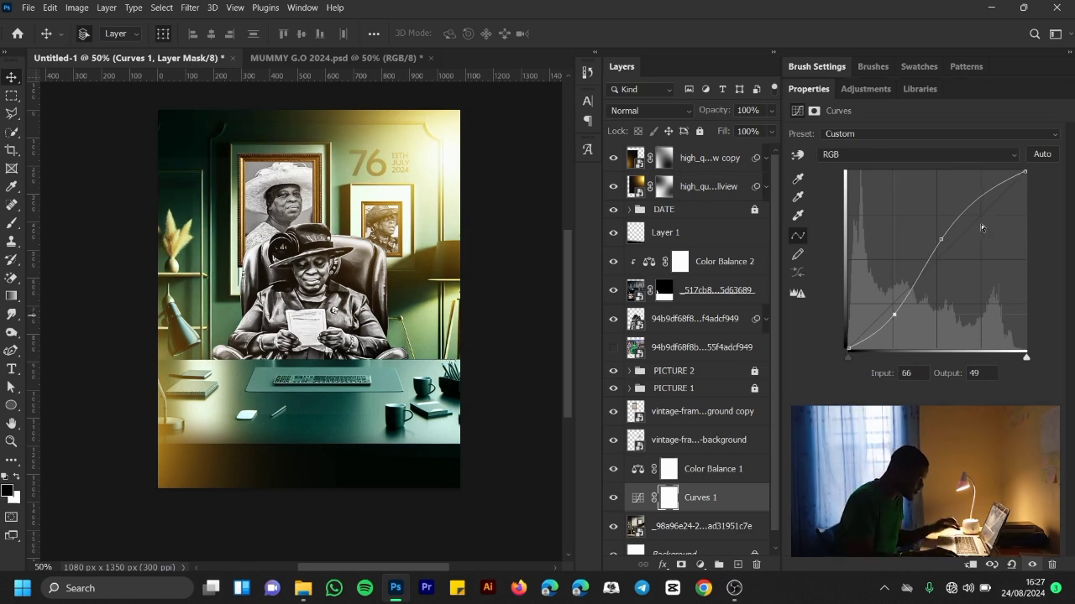
left_click_drag(943, 241, 955, 215)
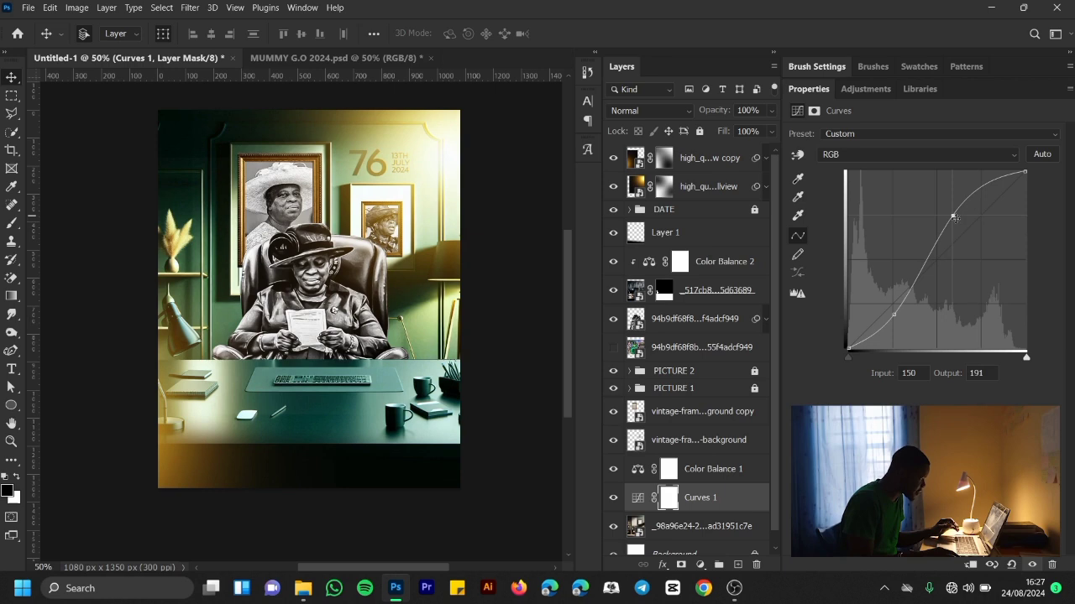
left_click_drag(892, 315, 886, 319)
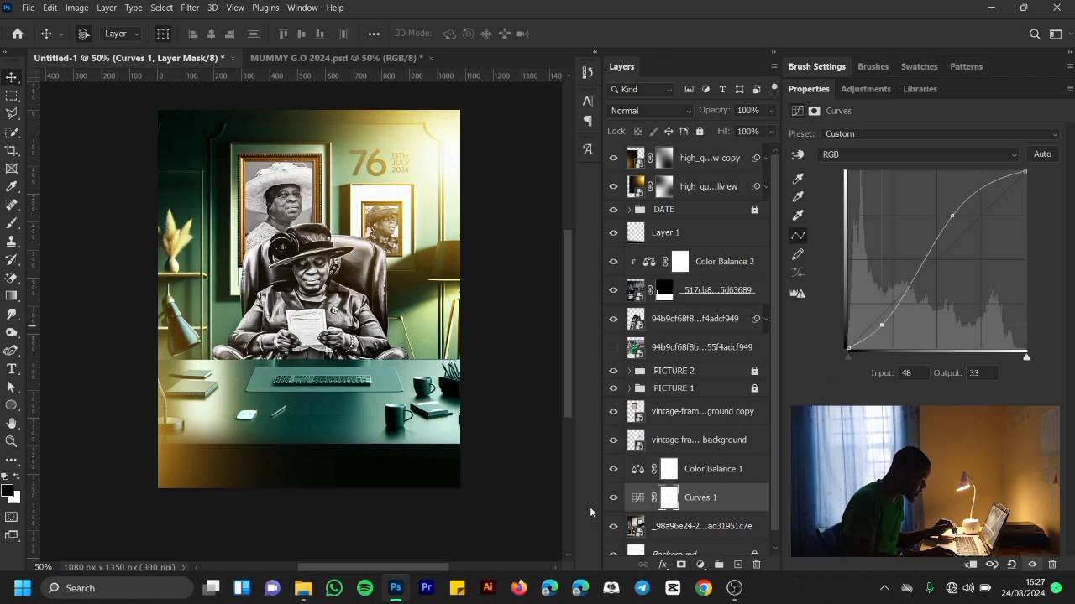
left_click(618, 501)
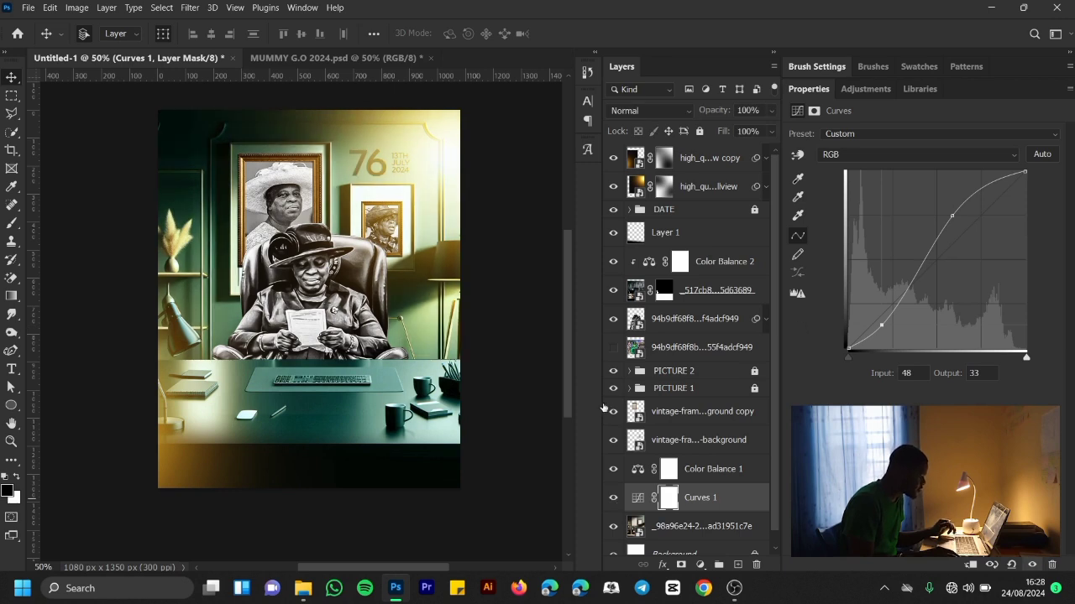
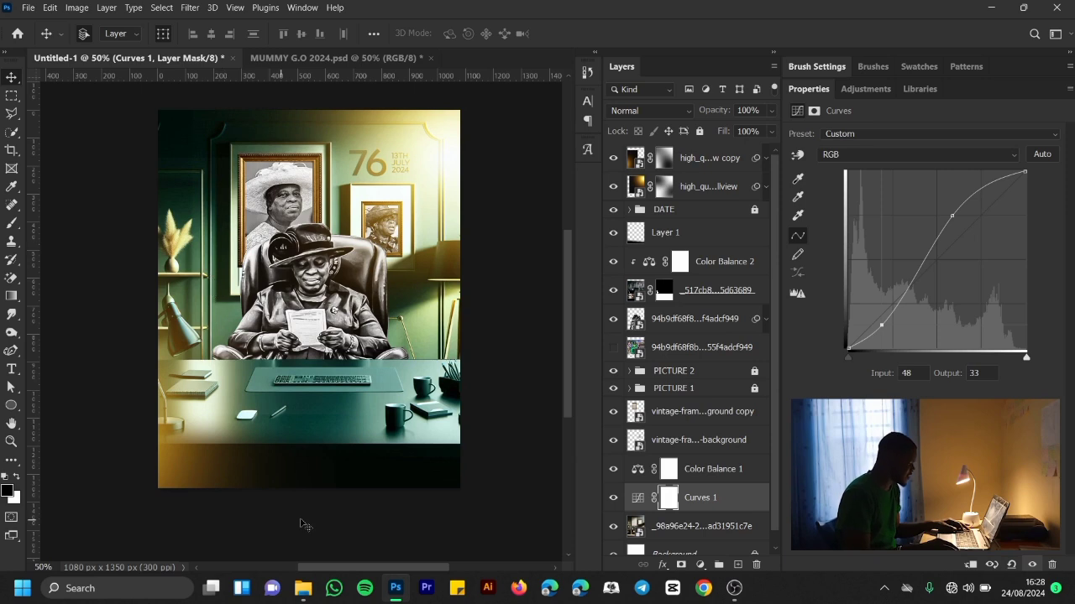
Step: Open Shining_Gold_Text_Effect.psd from shining-gold-text-effect.zip in the MUMMY G.O 2024 folder
mouse_move(303, 588)
left_click(386, 537)
scroll(832, 197, "down", 10)
scroll(845, 248, "up", 3)
scroll(819, 336, "down", 3)
scroll(815, 361, "down", 1)
scroll(805, 319, "up", 2)
double_click(810, 279)
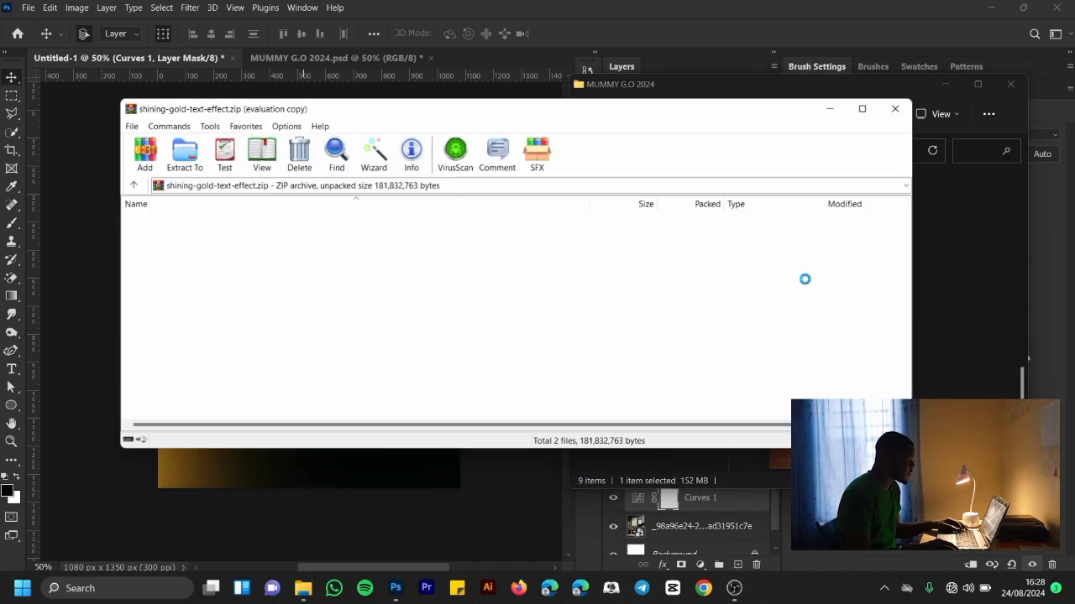
key("Escape")
double_click(272, 245)
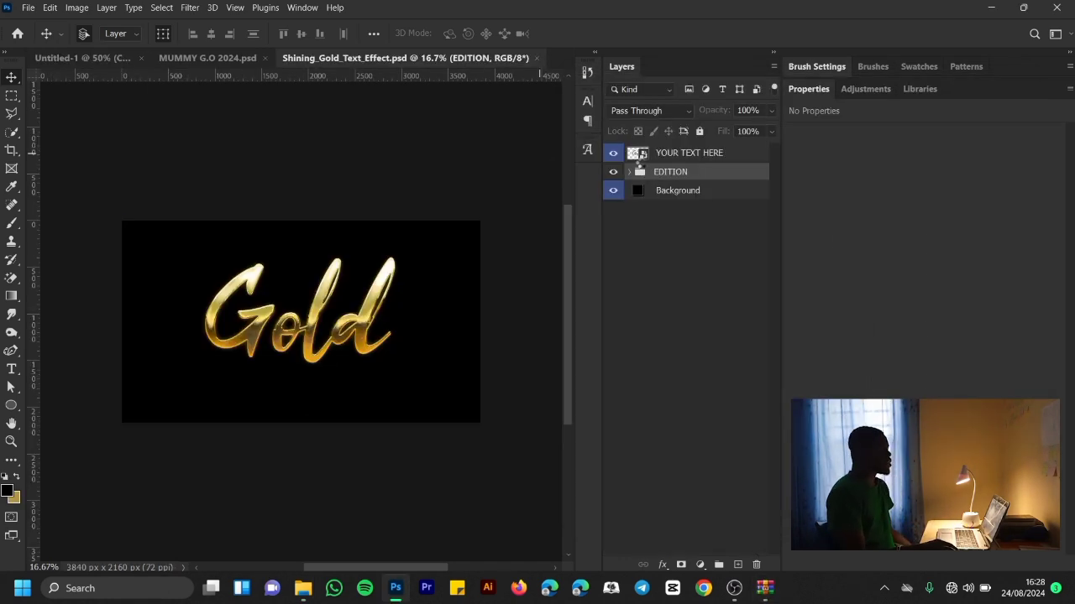
Step: Open the contents of the YOUR TEXT HERE smart object and replace its text with "Happy"
left_click(643, 153)
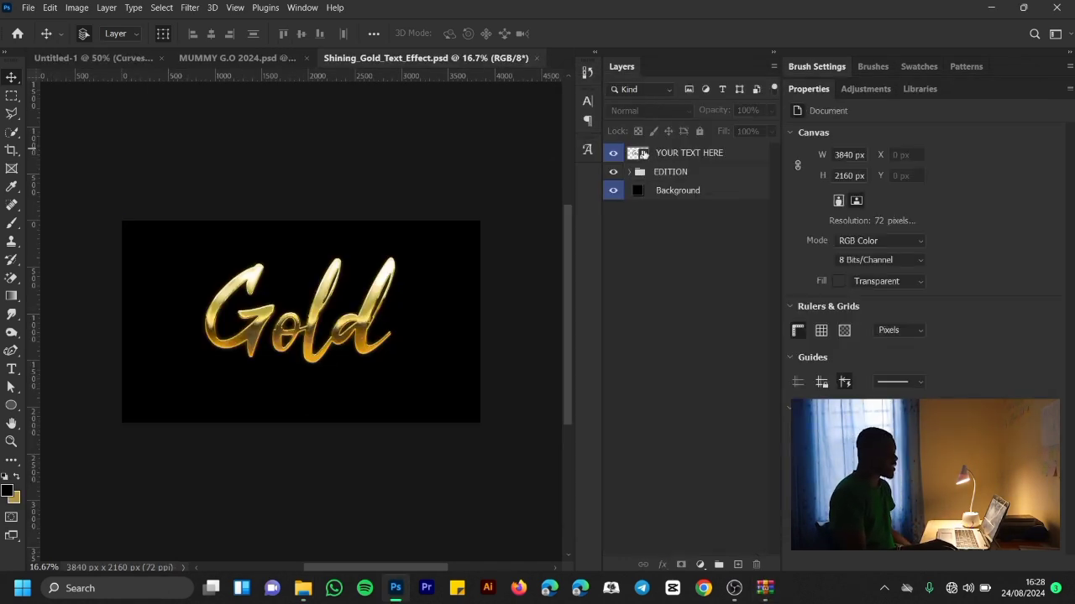
double_click(642, 153)
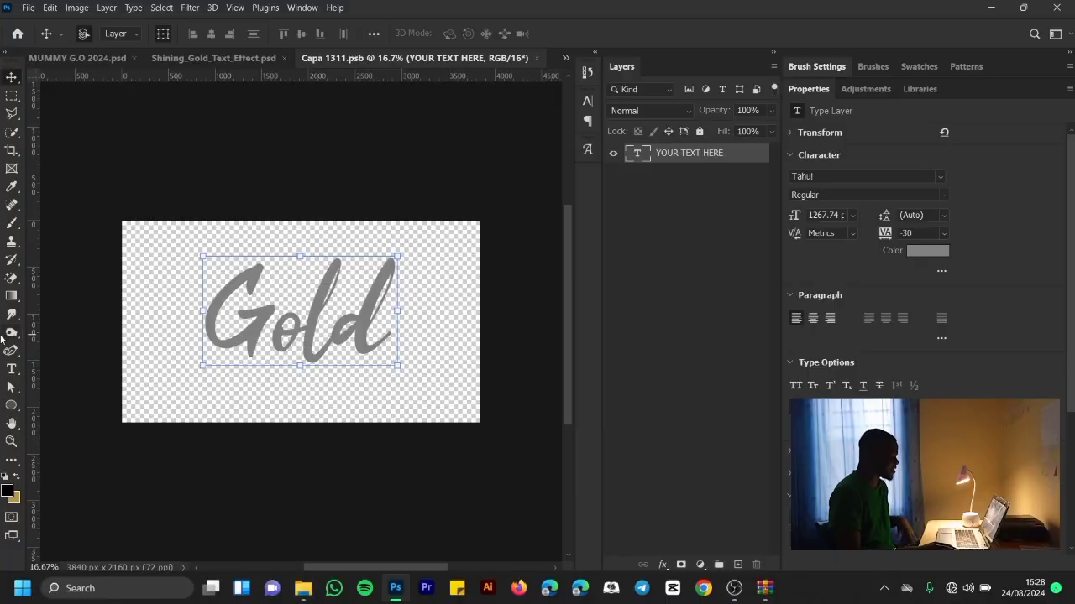
key("t")
left_click(268, 296)
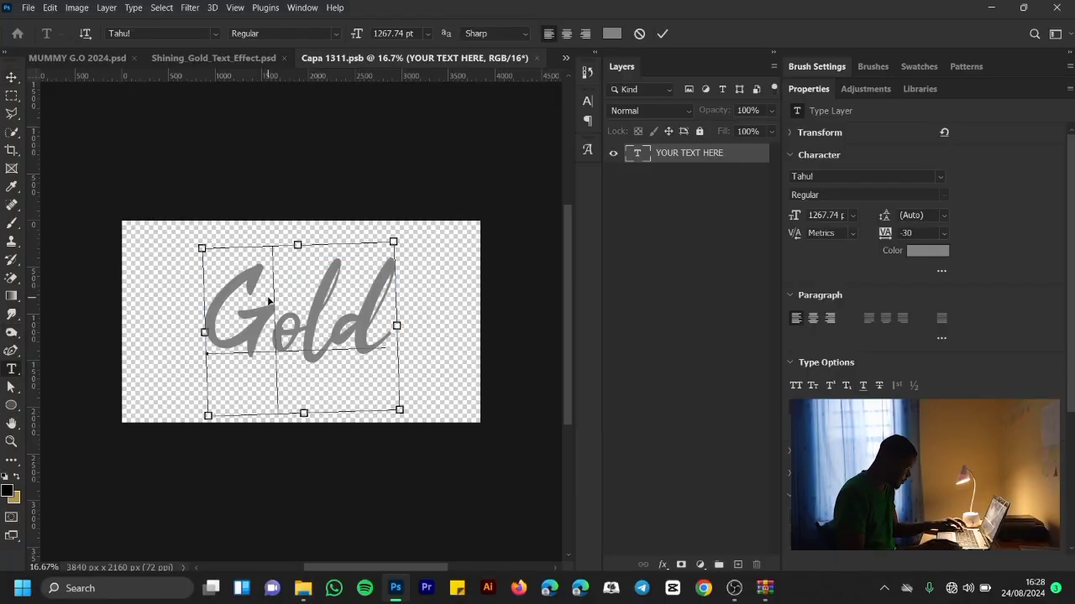
key("ctrl+a")
type("happy")
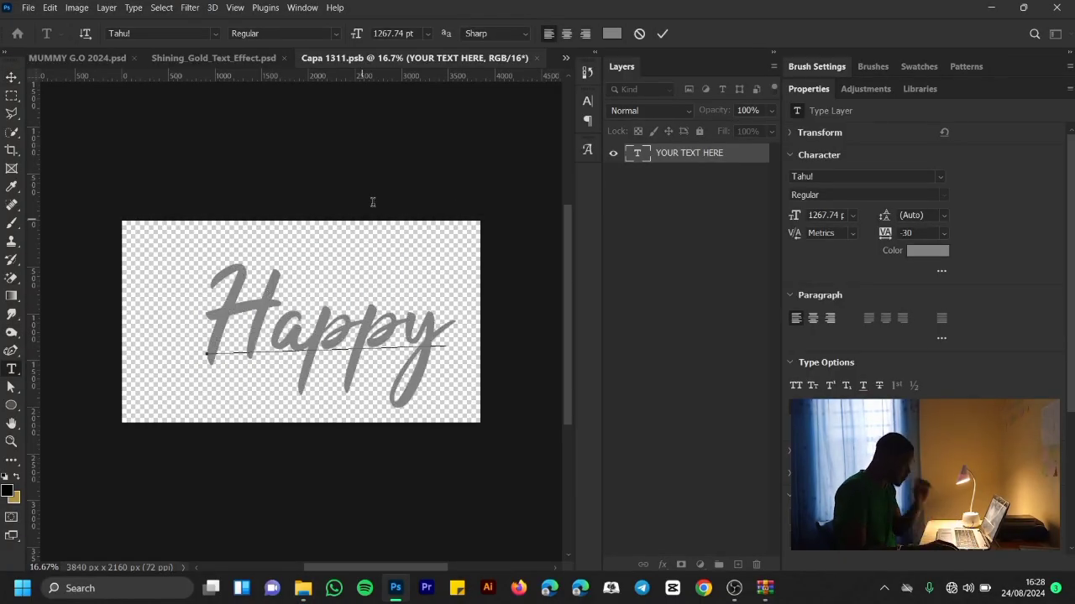
key("ctrl+Return")
Step: Centre the "Happy" text horizontally on the canvas, and save and close the smart object's contents
key("v")
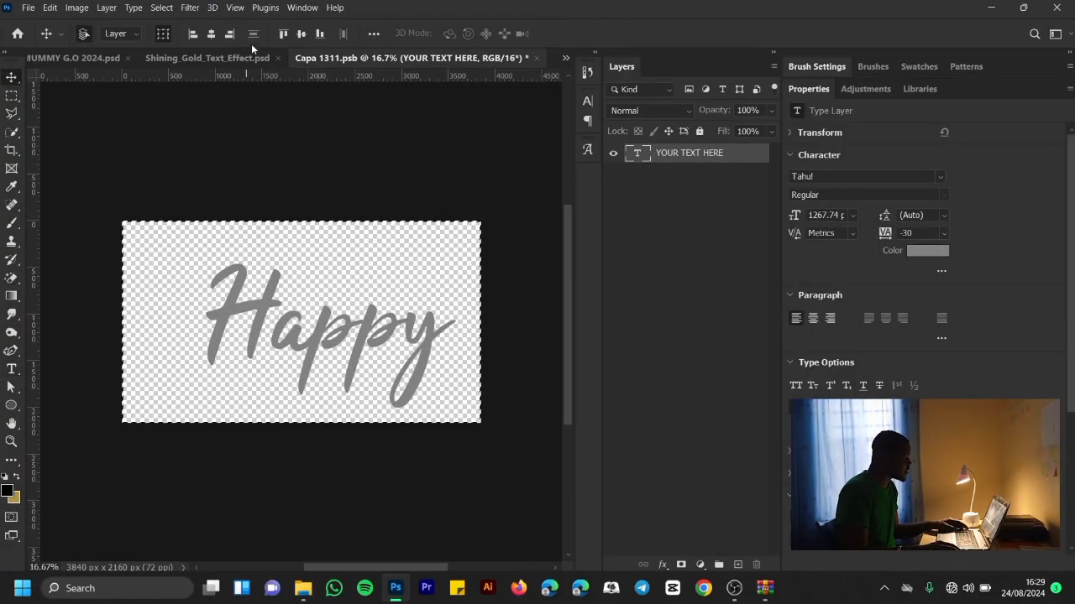
left_click(209, 33)
left_click(537, 59)
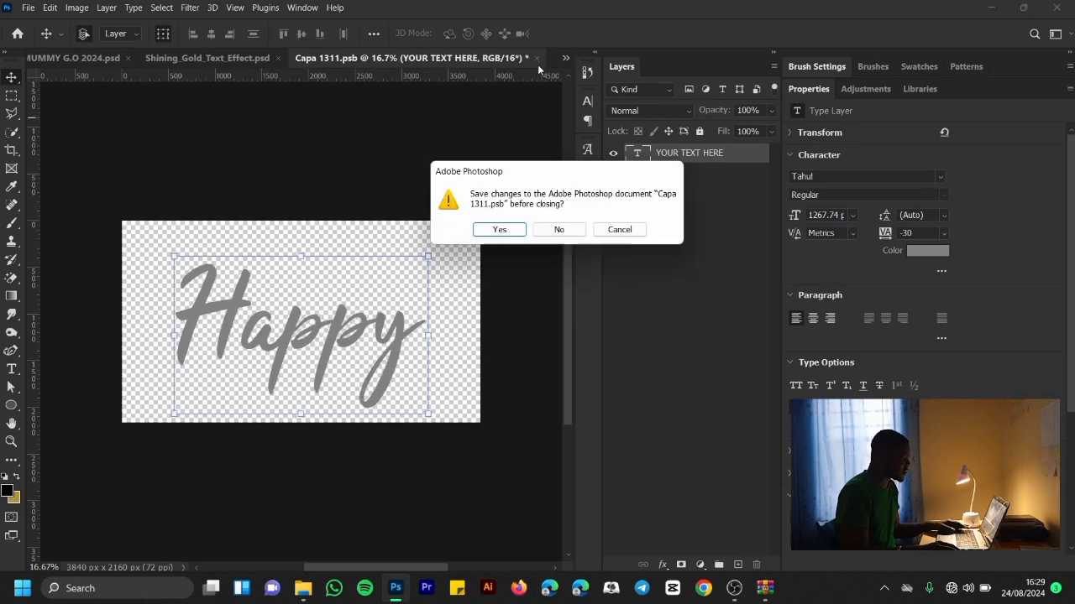
left_click(515, 231)
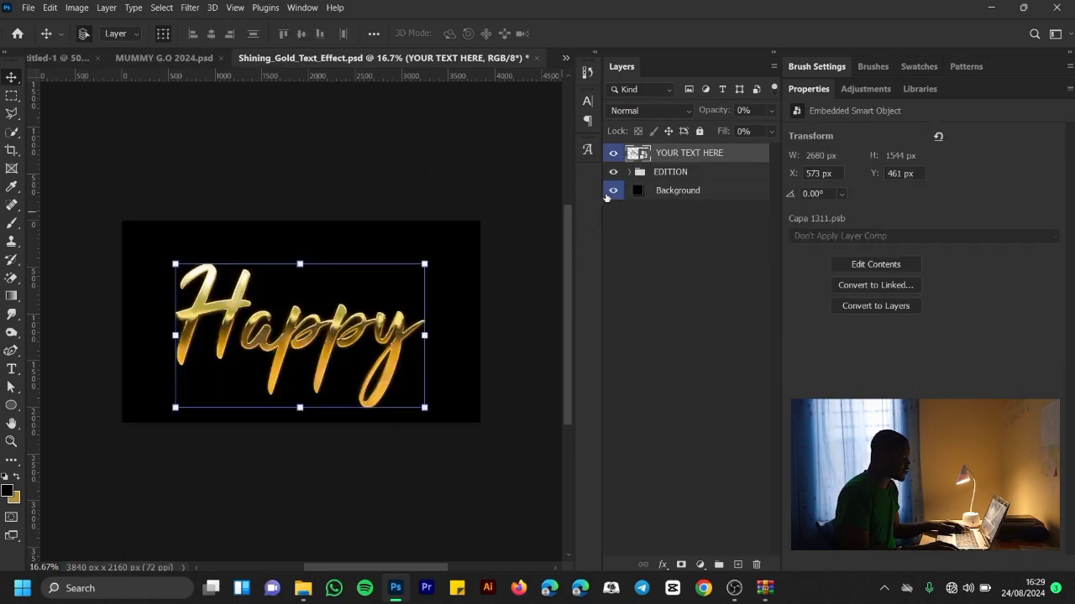
Step: Hide the black Background layer and convert the EDITION group to a smart object
left_click(613, 190)
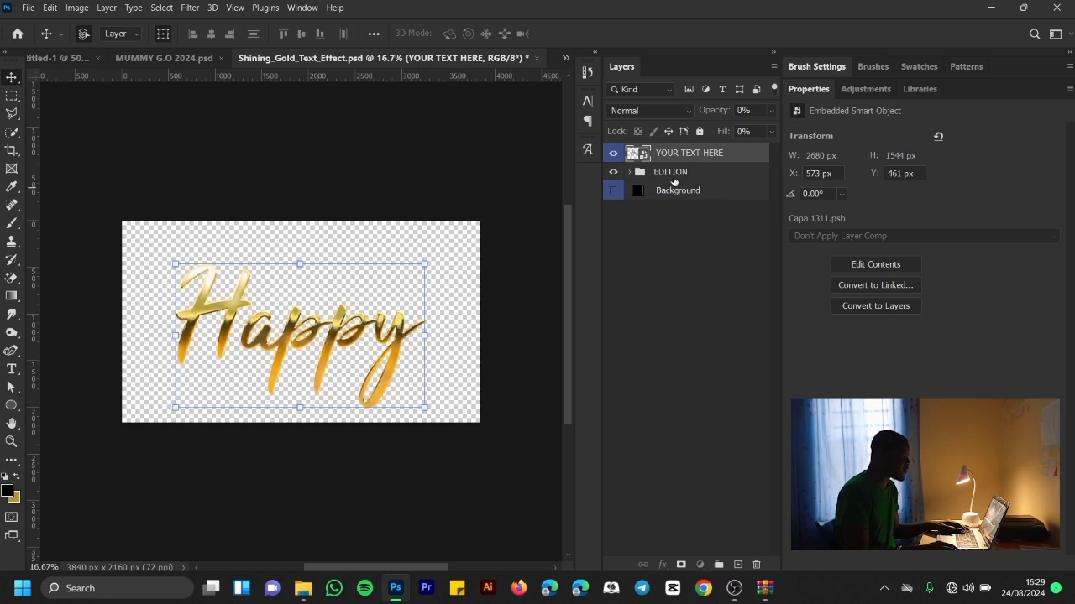
left_click(674, 178)
right_click(676, 181)
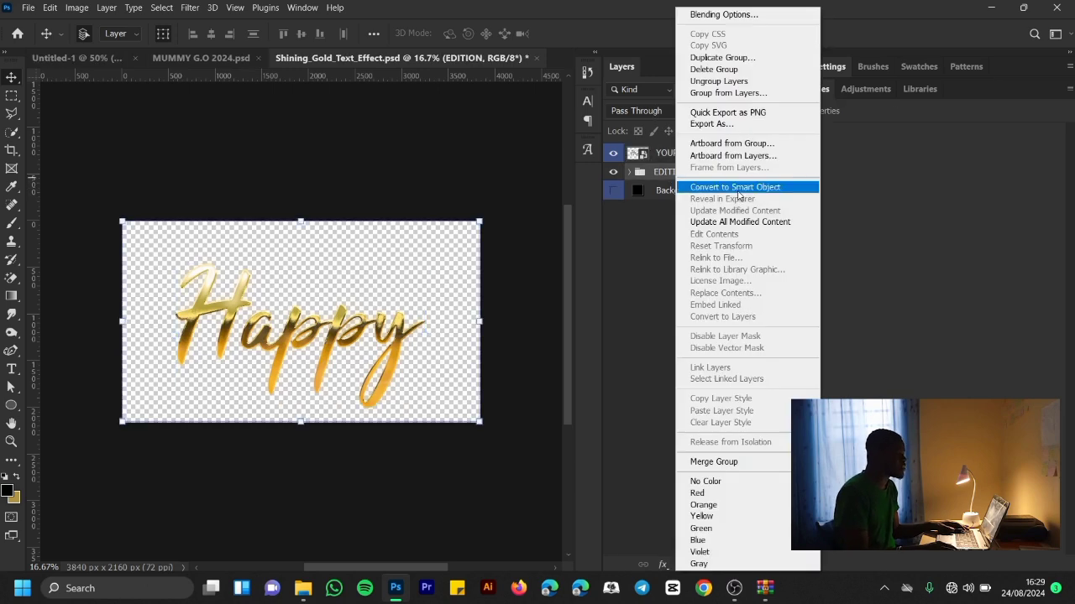
left_click(738, 192)
right_click(706, 166)
Step: Duplicate the EDITION smart object into the Untitled-1 document and place it directly beneath Layer 1 in that document
left_click(699, 174)
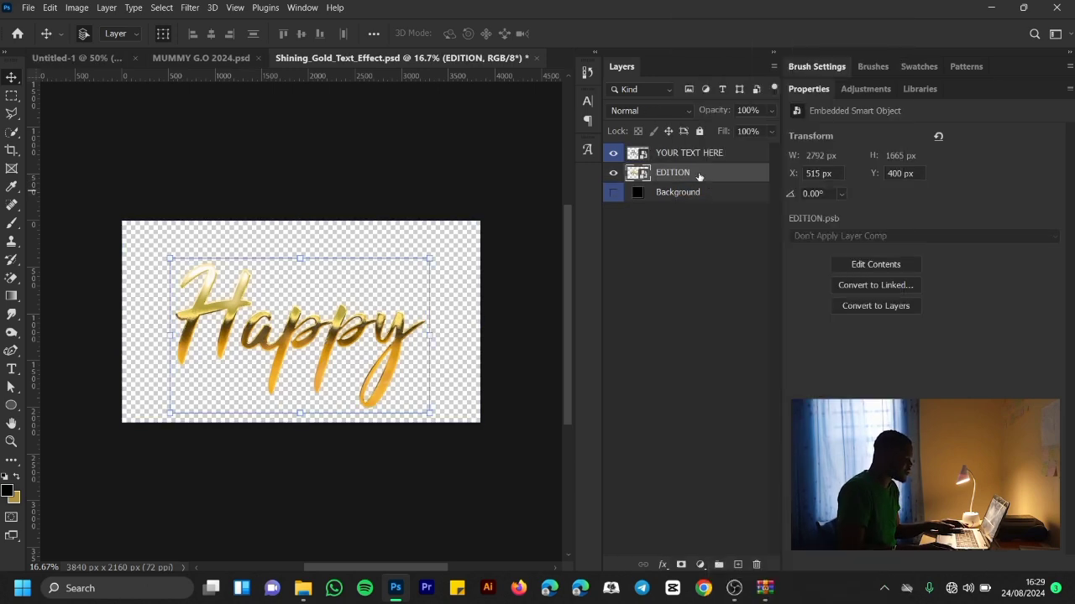
right_click(699, 177)
left_click(797, 36)
left_click(450, 202)
left_click(450, 205)
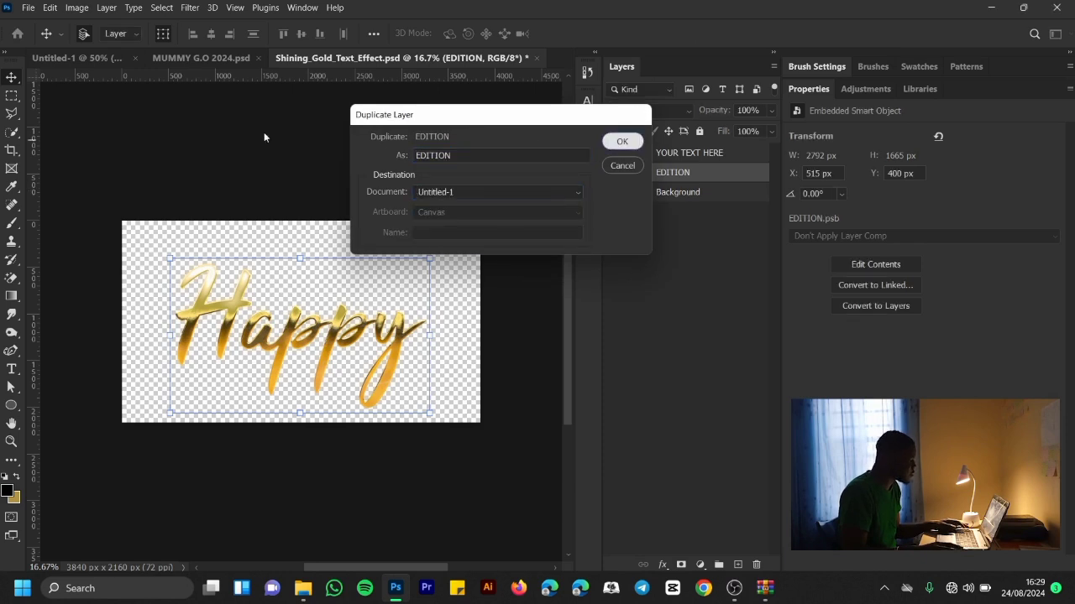
key("Return")
left_click(81, 61)
left_click_drag(697, 497, 669, 249)
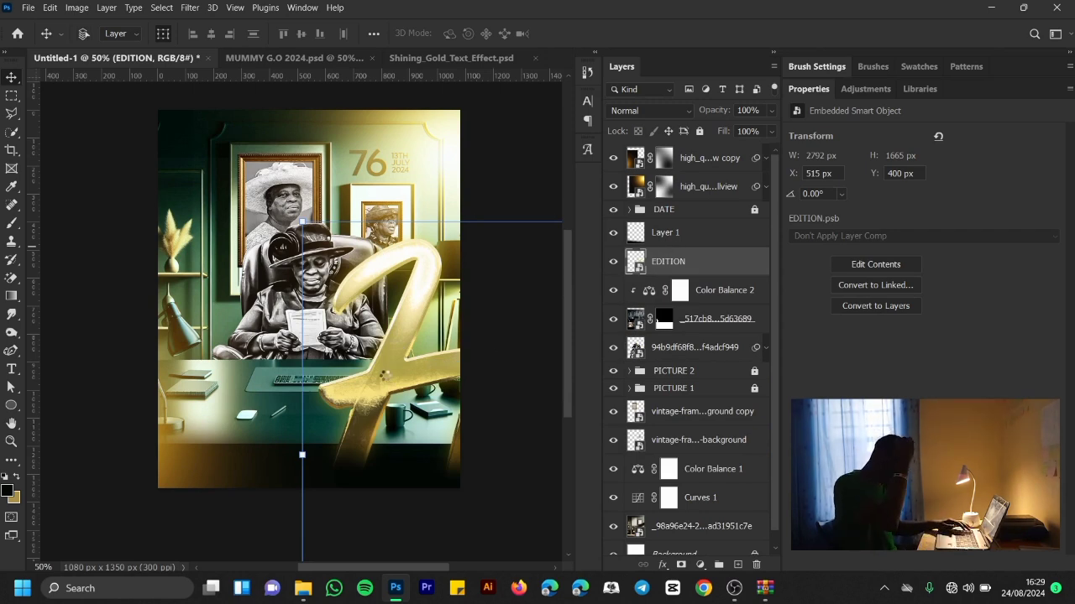
Step: Scale the oversized gold "Happy" text down to about 5.3% so it fits on the flyer
key("ctrl+t")
left_click_drag(490, 446, 184, 329)
key("ctrl+minus")
key("ctrl+minus")
key("ctrl+minus")
key("ctrl+minus")
key("ctrl+minus")
left_click_drag(404, 375, 343, 353)
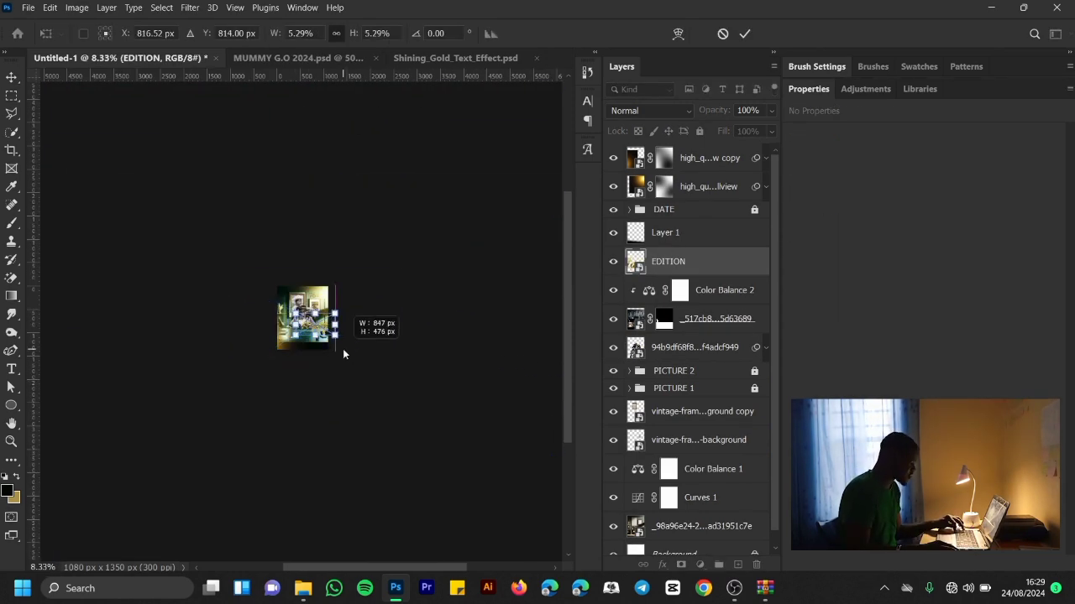
key("Return")
Step: Lock the two lens flare layers completely
left_click(474, 225)
key("ctrl+plus")
key("ctrl+plus")
key("ctrl+plus")
key("ctrl+plus")
key("ctrl+plus")
key("ctrl+minus")
left_click(336, 345, "ctrl")
left_click(699, 131)
left_click(699, 131)
Step: Shrink the gold "Happy" text to about 4.07% and place it over the middle of the desk
left_click(353, 349, "ctrl")
left_click_drag(468, 283, 394, 338)
left_click_drag(336, 376, 307, 392)
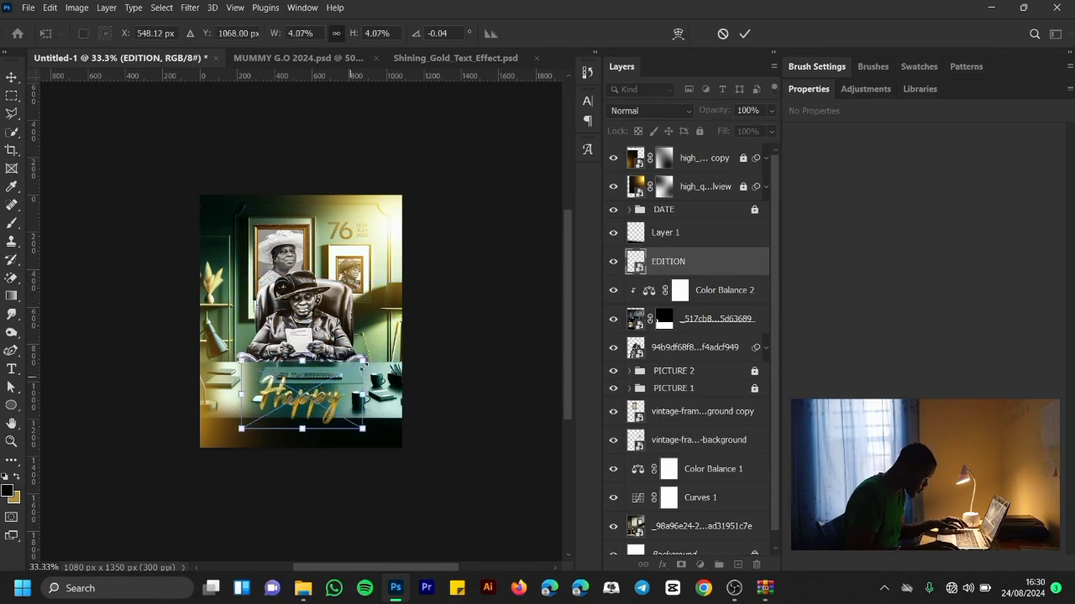
key("Return")
left_click(484, 199)
Step: Close the edited Shining_Gold_Text_Effect.psd without saving and reopen a fresh copy from the archive
left_click(484, 59)
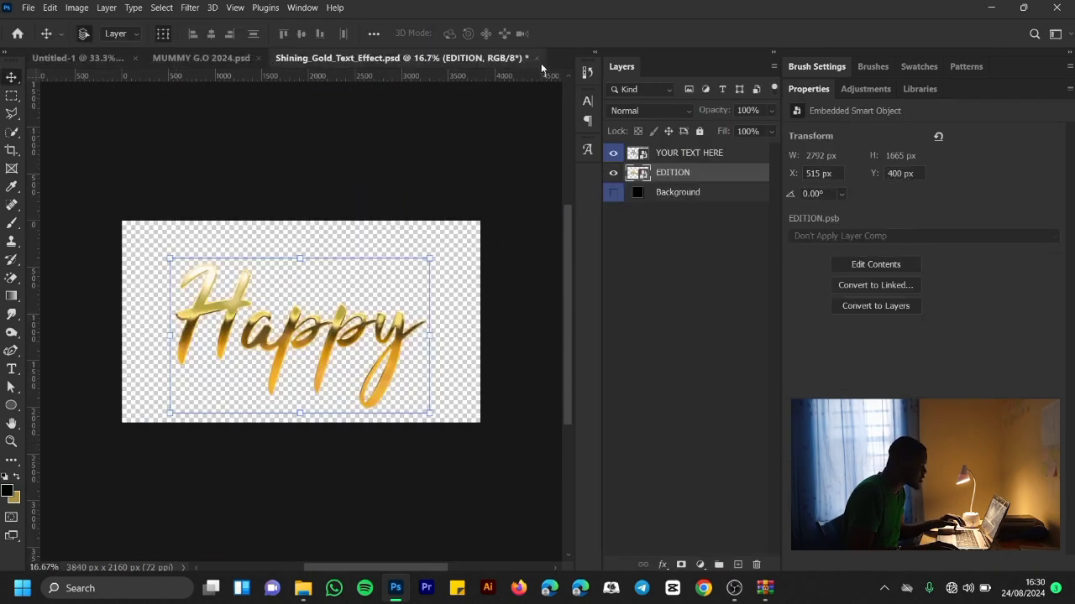
left_click(541, 59)
double_click(248, 245)
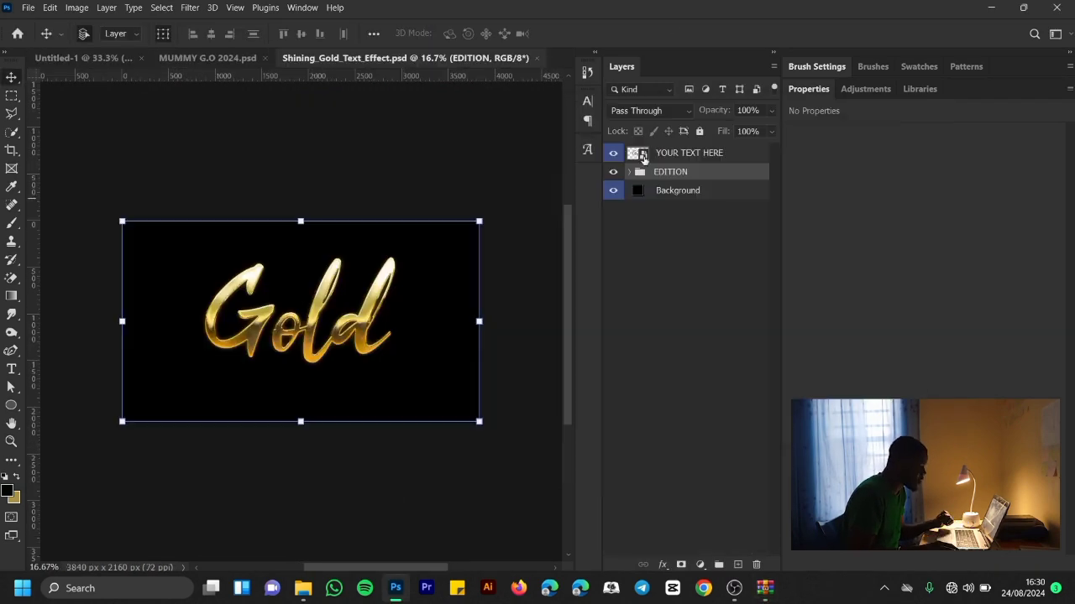
Step: Replace the text in the YOUR TEXT HERE smart object with "Birthday", scale it to about 74% and centre it
double_click(641, 155)
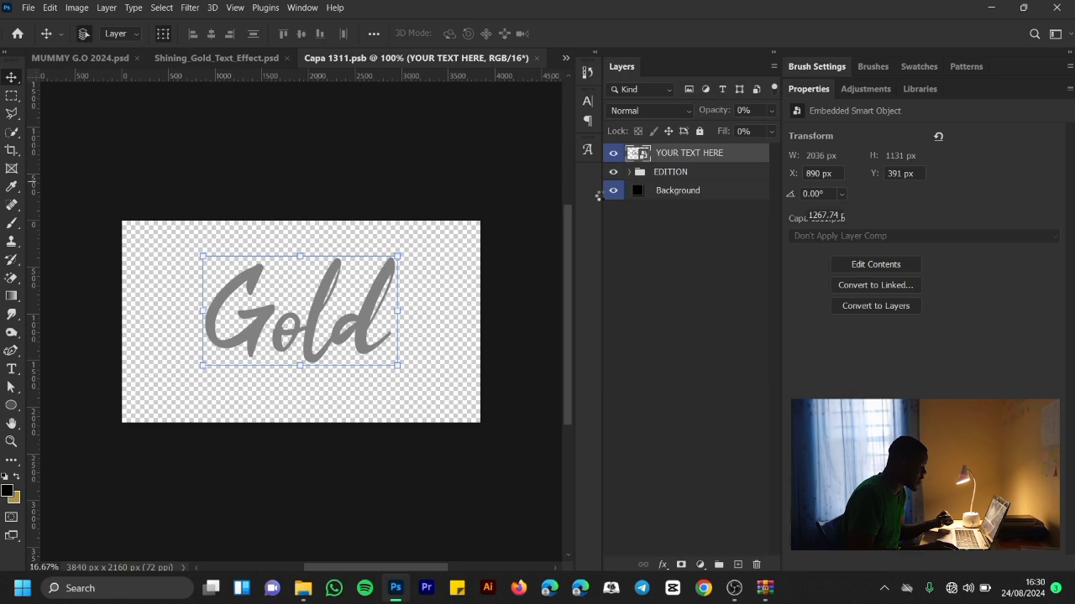
left_click(10, 370)
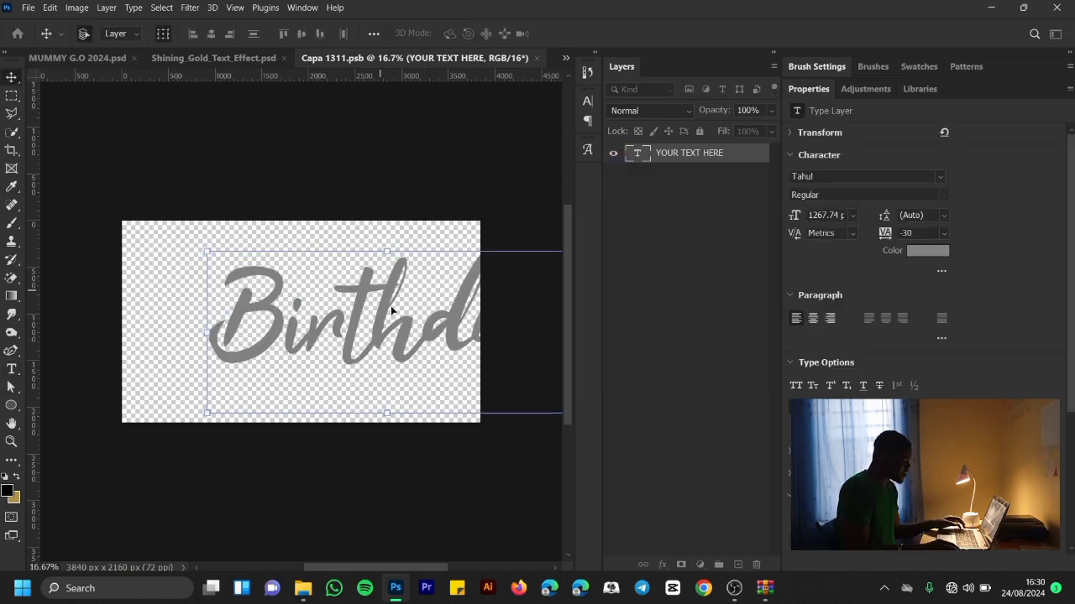
left_click_drag(390, 305, 307, 302)
left_click_drag(481, 246, 433, 262)
left_click_drag(365, 316, 369, 315)
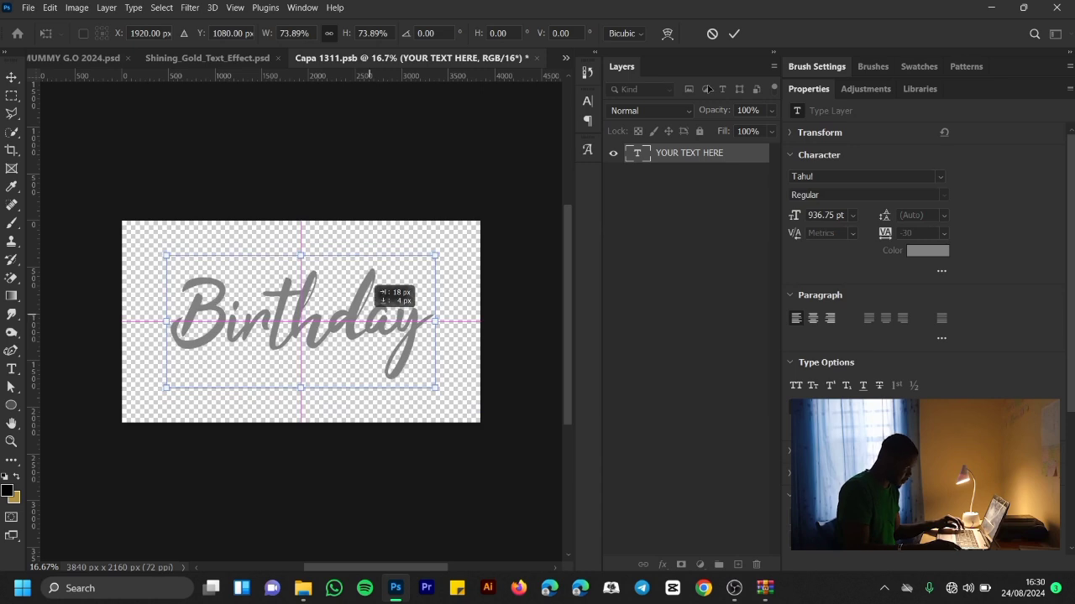
left_click(734, 35)
Step: Set the "Birthday" text's font to Anderik Regular, and save and close the smart object's contents
left_click(863, 176)
left_click(940, 176)
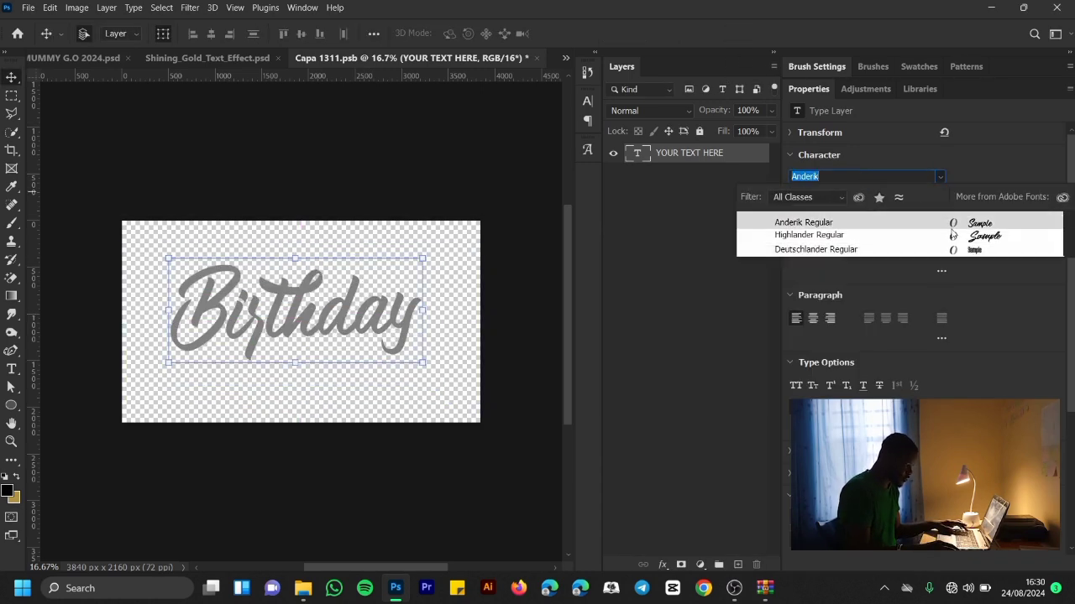
key("Return")
key("ctrl+w")
left_click(484, 231)
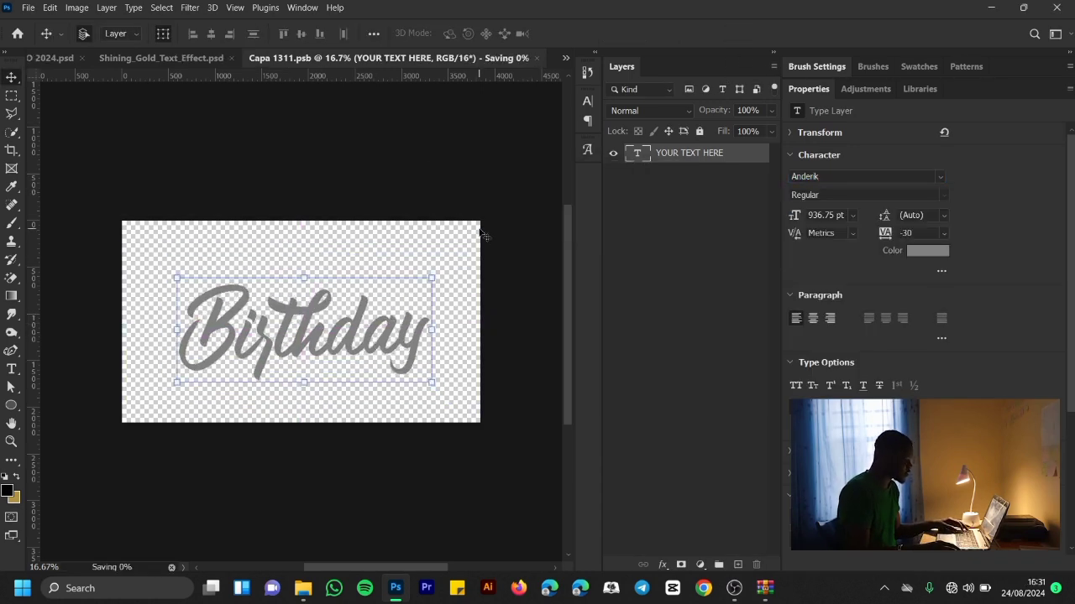
Step: Hide the Background layer and convert the EDITION group with the gold "Birthday" text to a smart object
left_click(613, 190)
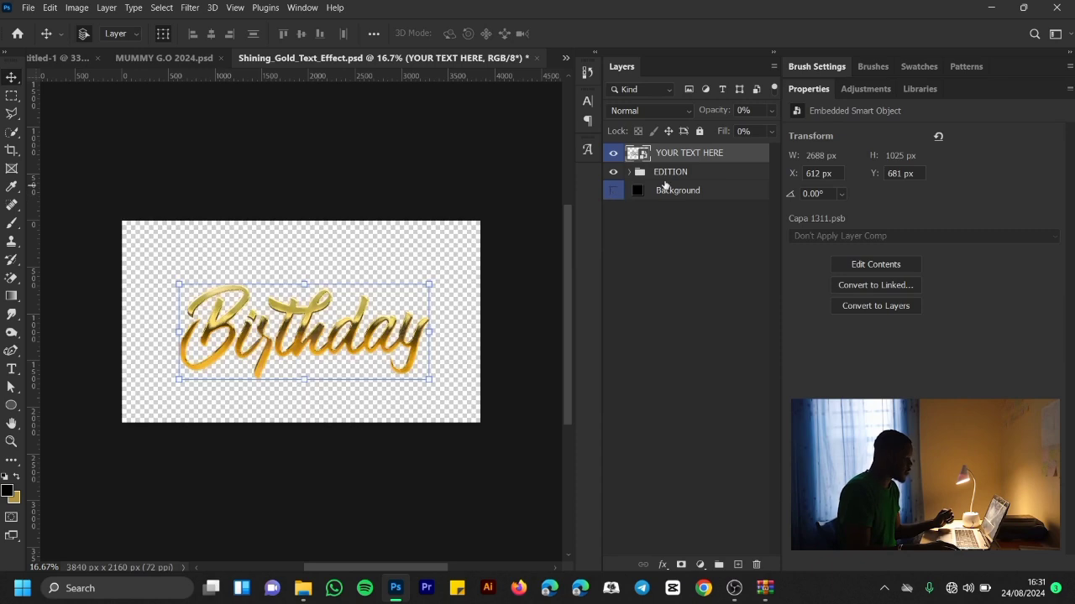
left_click(669, 174)
right_click(673, 173)
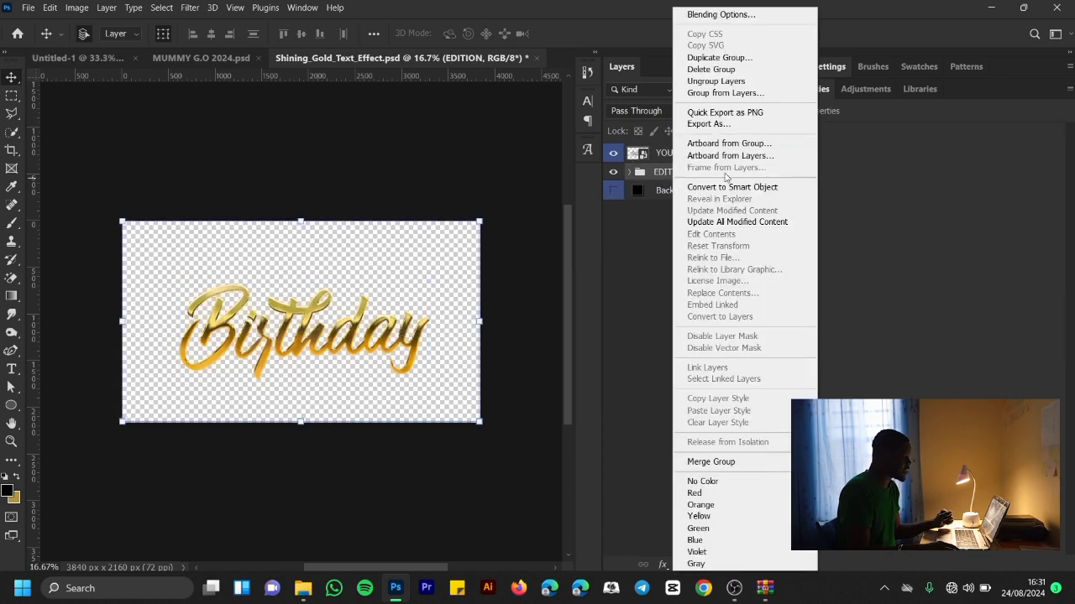
left_click(727, 186)
Step: Duplicate the EDITION smart object into the Untitled-1 document and switch to that document
right_click(727, 180)
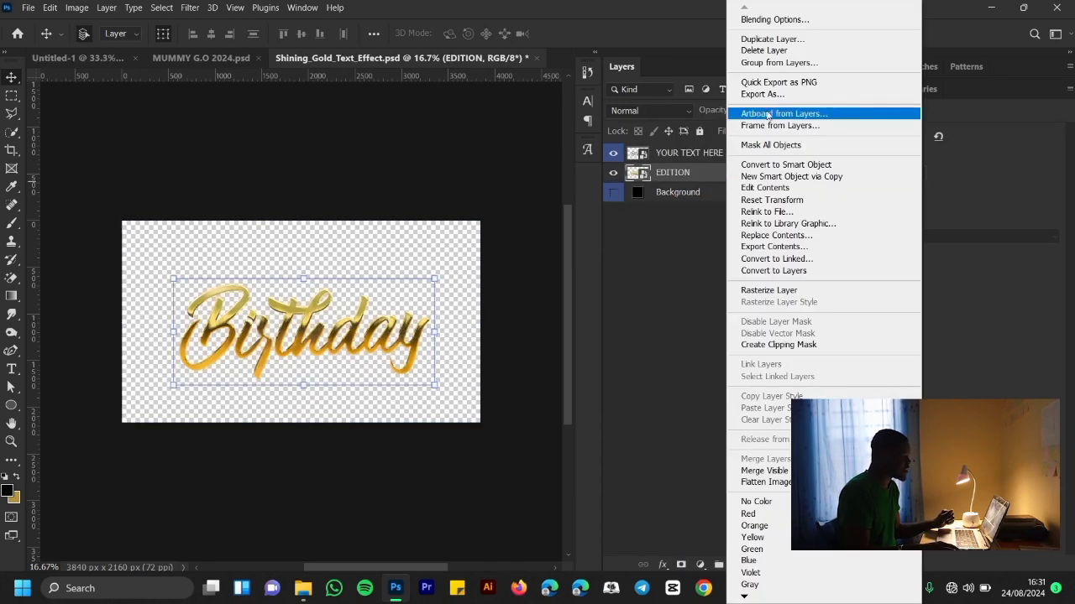
left_click(766, 39)
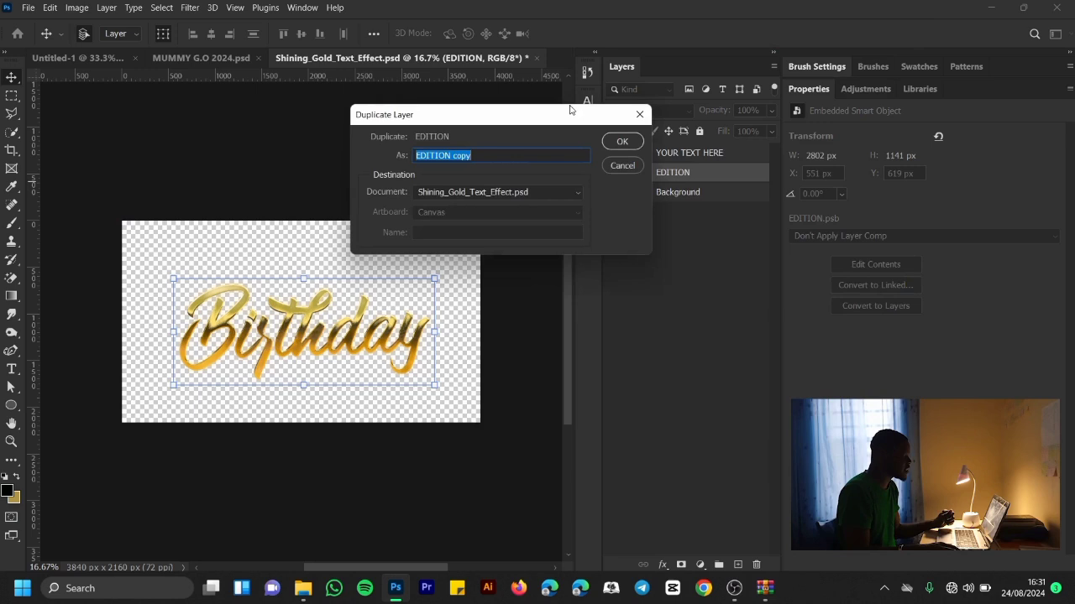
left_click(473, 196)
left_click(491, 202)
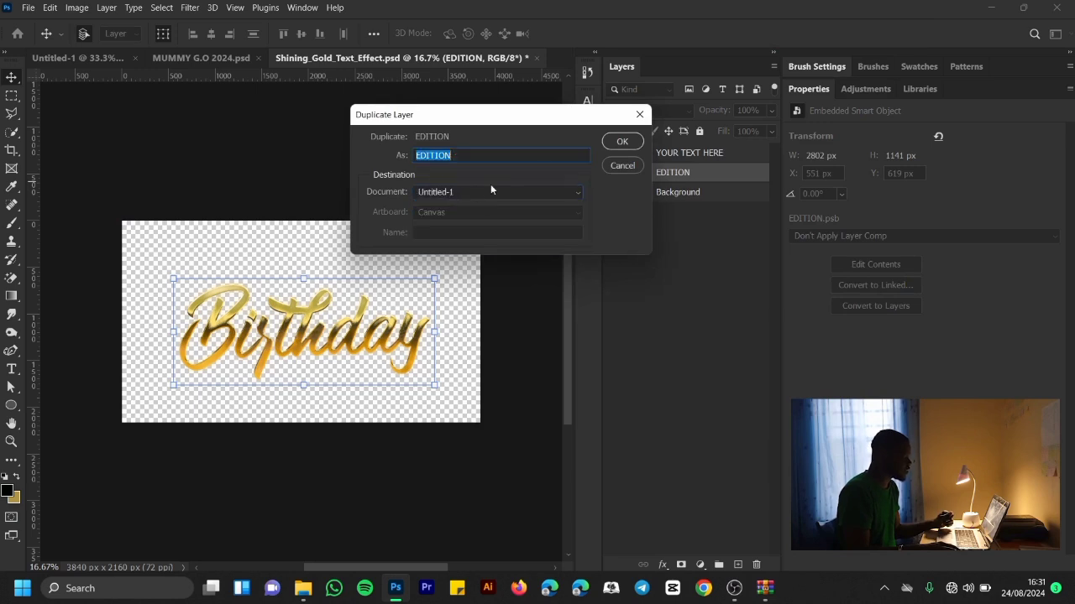
left_click(610, 144)
left_click(50, 58)
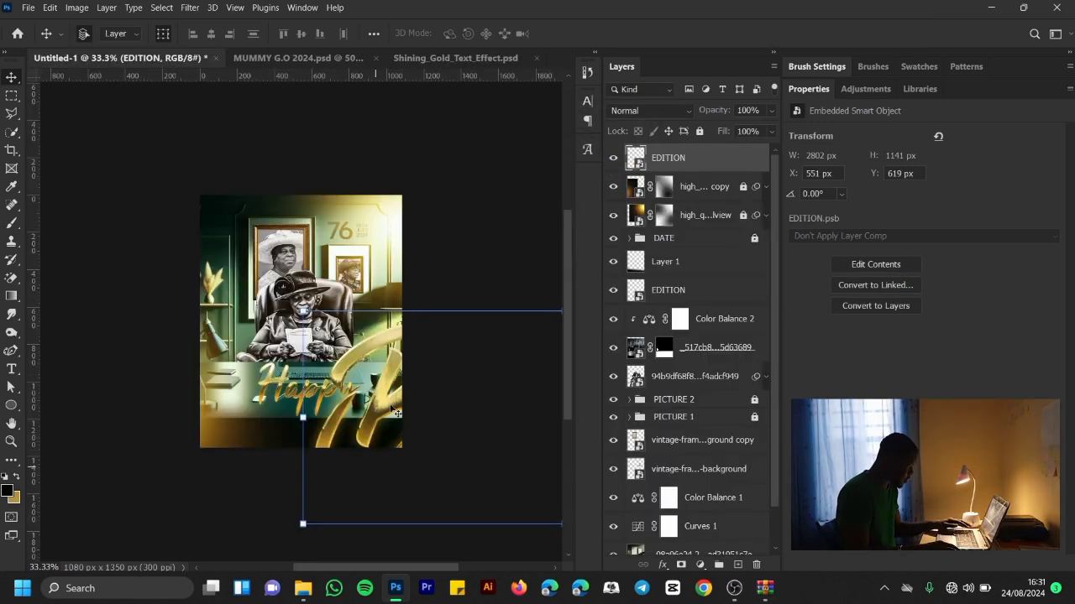
Step: Shrink the oversized gold "Birthday" lettering towards the size of the flyer
key("ctrl+t")
left_click_drag(398, 418, 235, 345)
key("ctrl+minus")
key("ctrl+minus")
key("ctrl+minus")
left_click_drag(473, 254, 388, 309, "alt")
left_click(743, 35)
left_click(497, 195)
Step: Scale the "Birthday" lettering to about 6.35% and place it beneath "Happy" at about X 540, Y 1142 px
key("ctrl+0")
key("ctrl+minus")
left_click_drag(426, 362, 280, 460)
key("ctrl+t")
left_click_drag(424, 508, 389, 497)
left_click_drag(91, 335, 168, 377)
left_click_drag(313, 456, 302, 451)
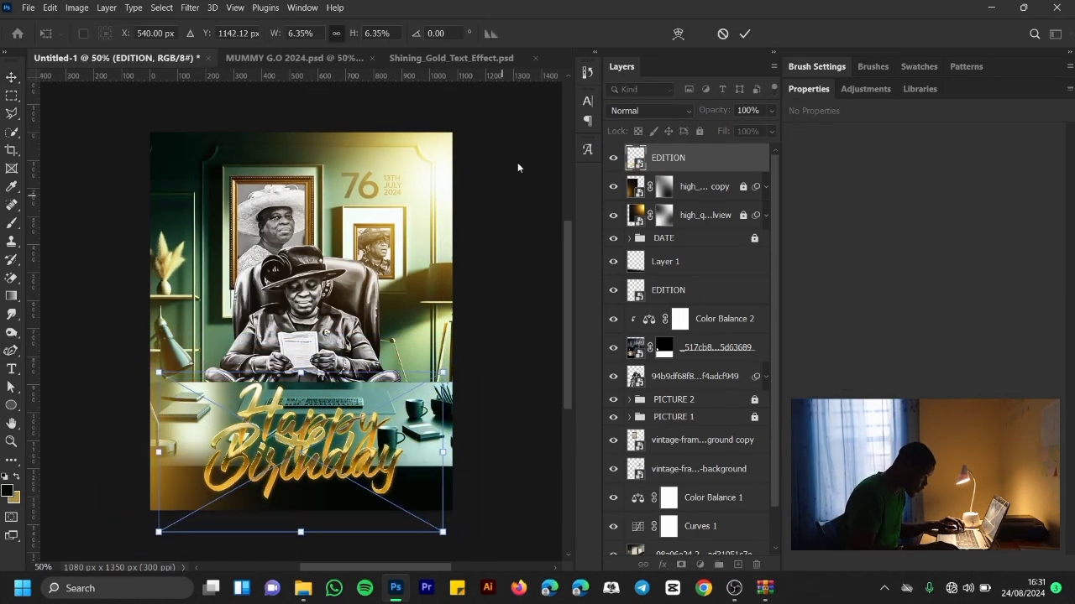
left_click(742, 36)
Step: Move the "Happy" layer directly below the "Birthday" layer, set its text's font to Anderik, and save and close its smart objects
left_click_drag(690, 289, 687, 173)
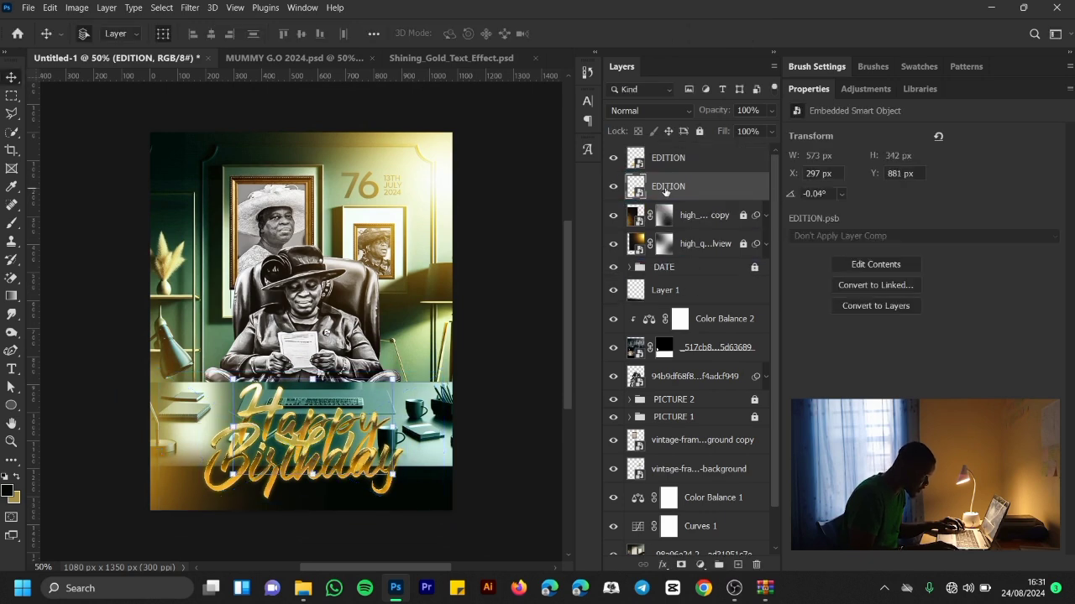
double_click(640, 191)
left_click(629, 152)
left_click(673, 268)
double_click(662, 286)
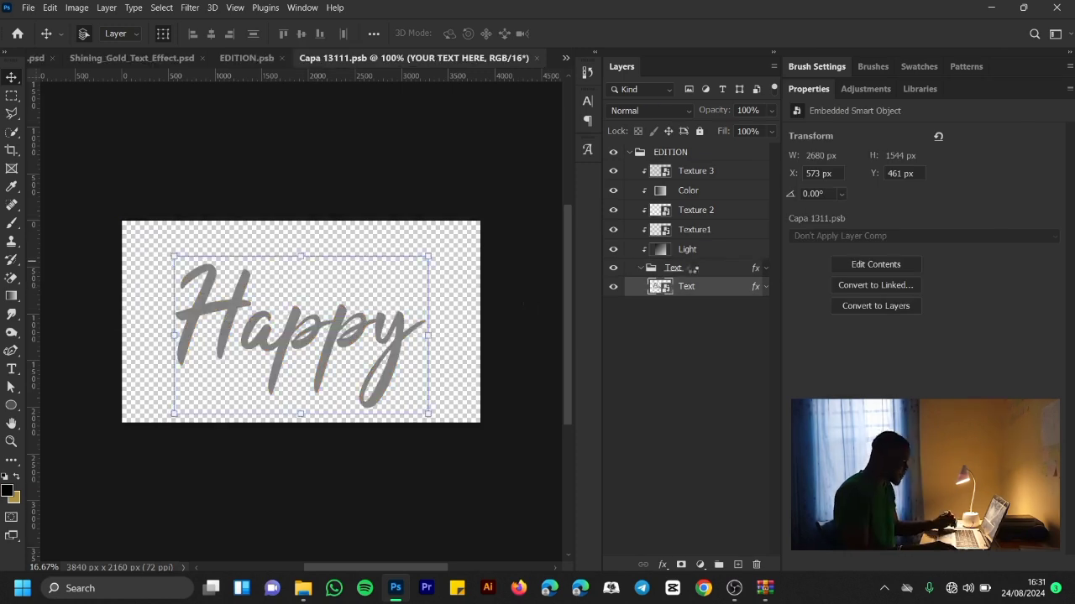
type("Anderik")
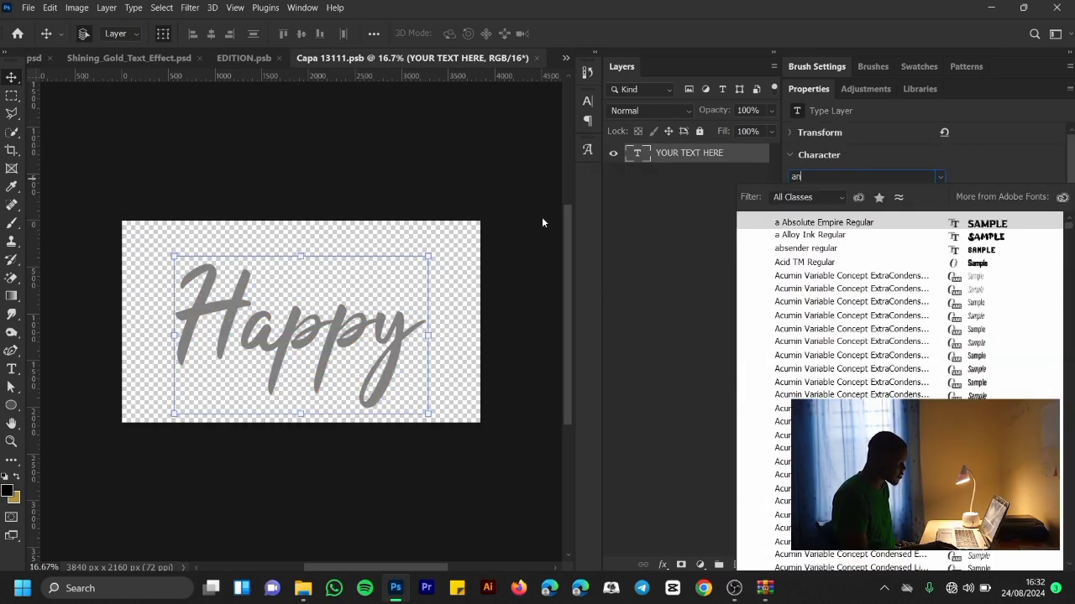
key("Return")
key("ctrl+s")
key("ctrl+w")
key("ctrl+w")
Step: Scale the "Happy" and "Birthday" lettering together to about 98.92%
left_click(480, 232)
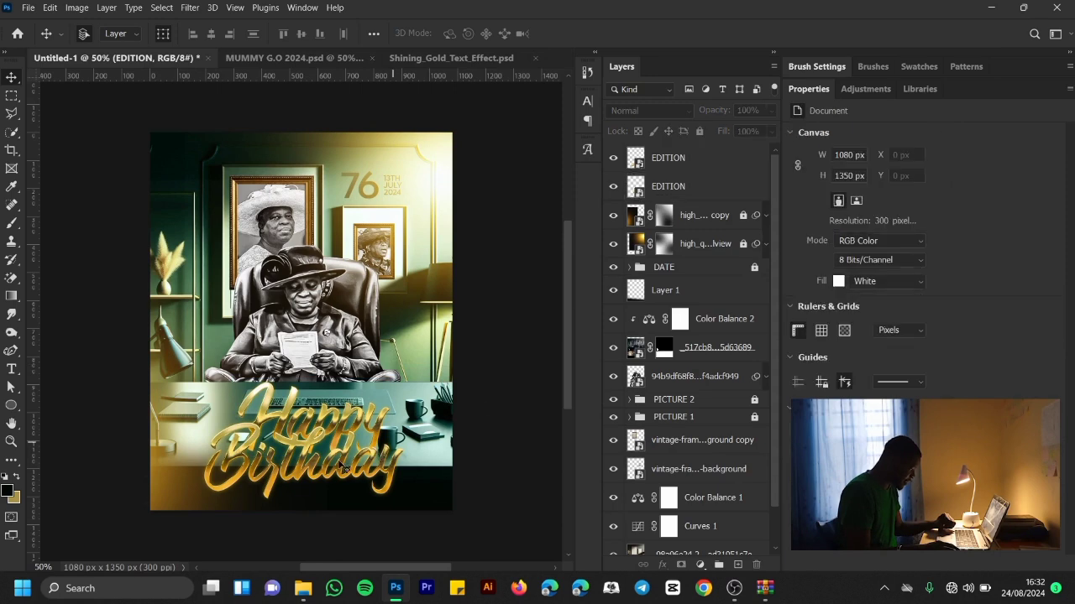
left_click(669, 199, "shift")
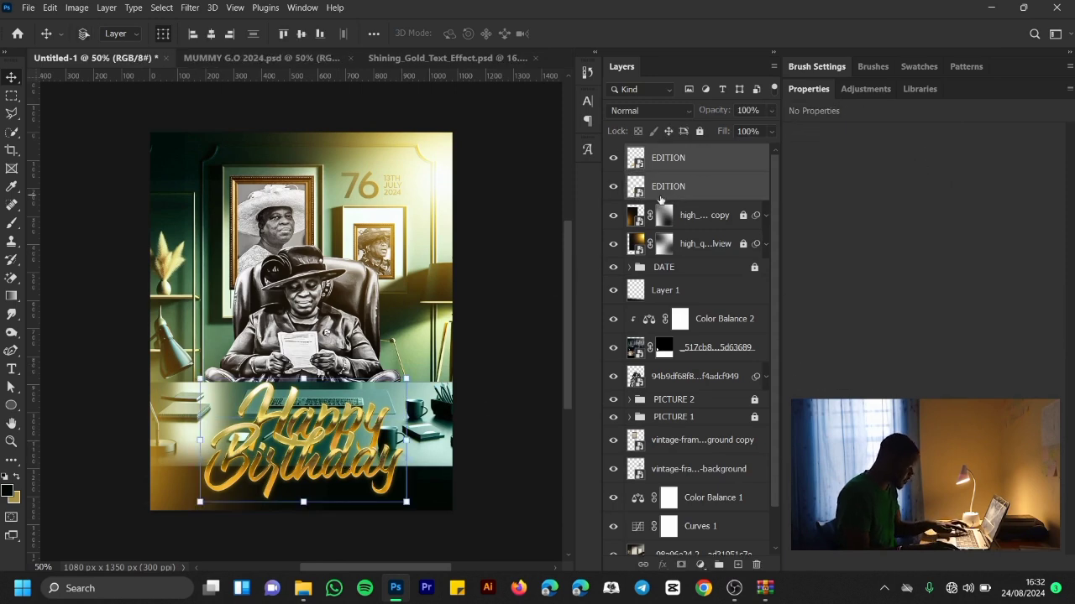
key("ctrl+t")
left_click_drag(405, 380, 403, 381)
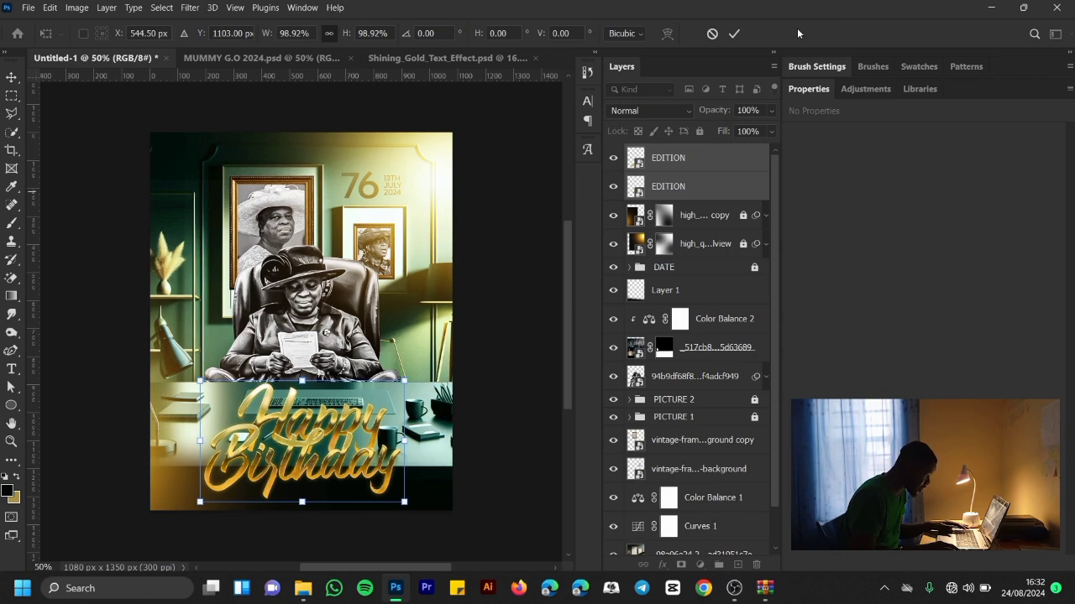
left_click(734, 34)
left_click(668, 158)
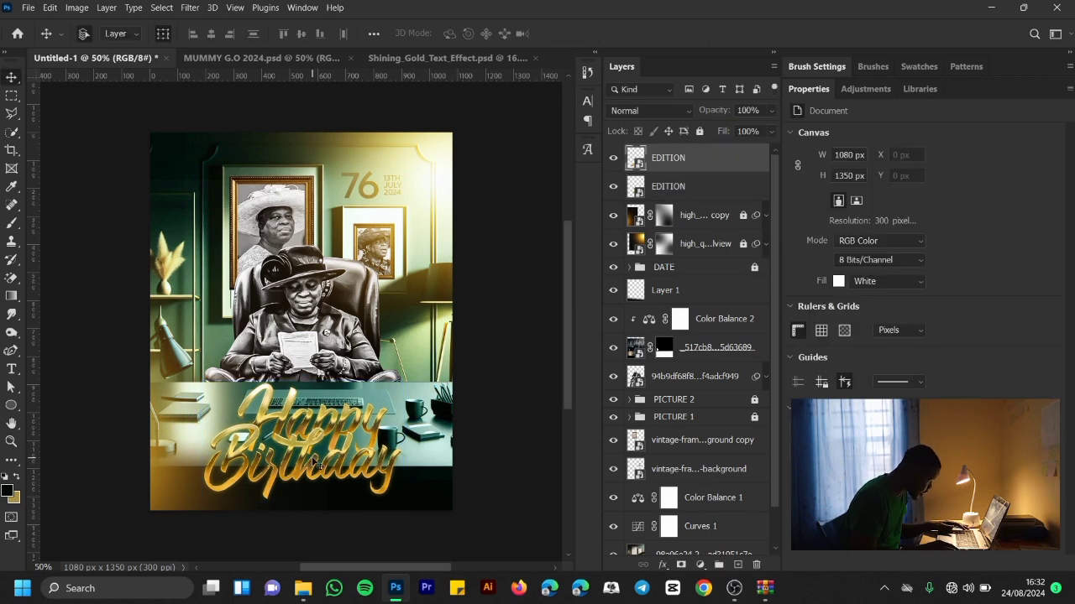
left_click(497, 394)
Step: Reposition the desk image at X -60, Y 85 px, lock its layer, and move the "Happy" lettering slightly upward
left_click_drag(344, 429, 347, 421)
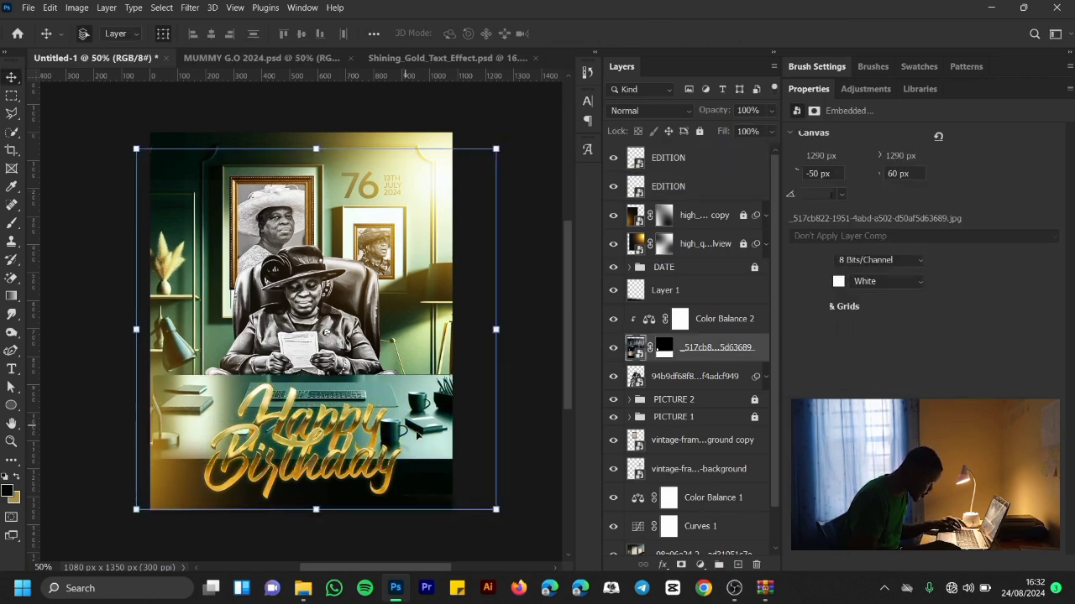
left_click_drag(417, 434, 415, 441)
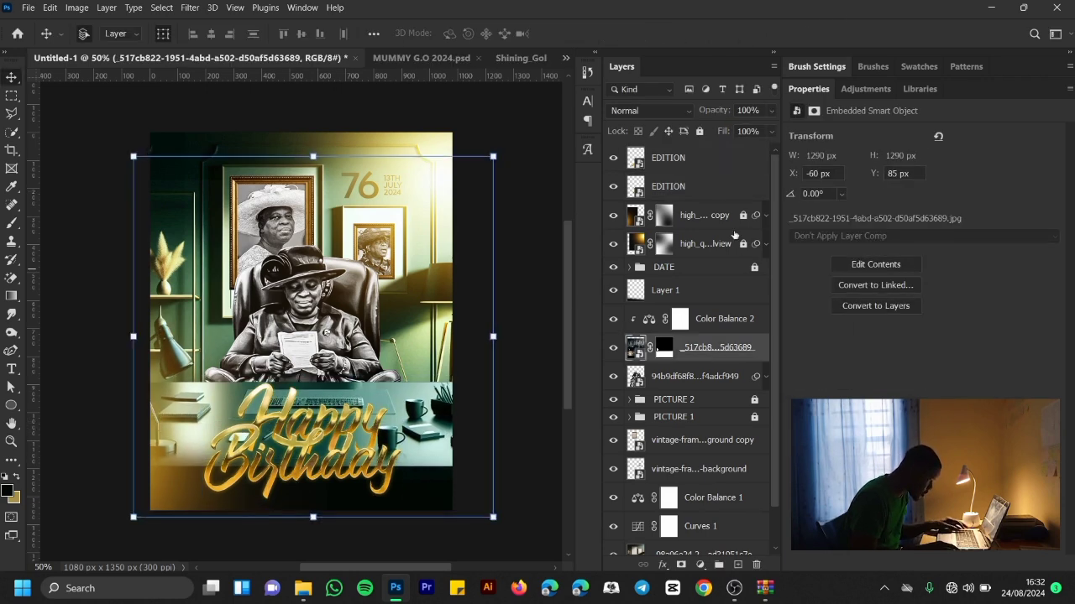
left_click(339, 428)
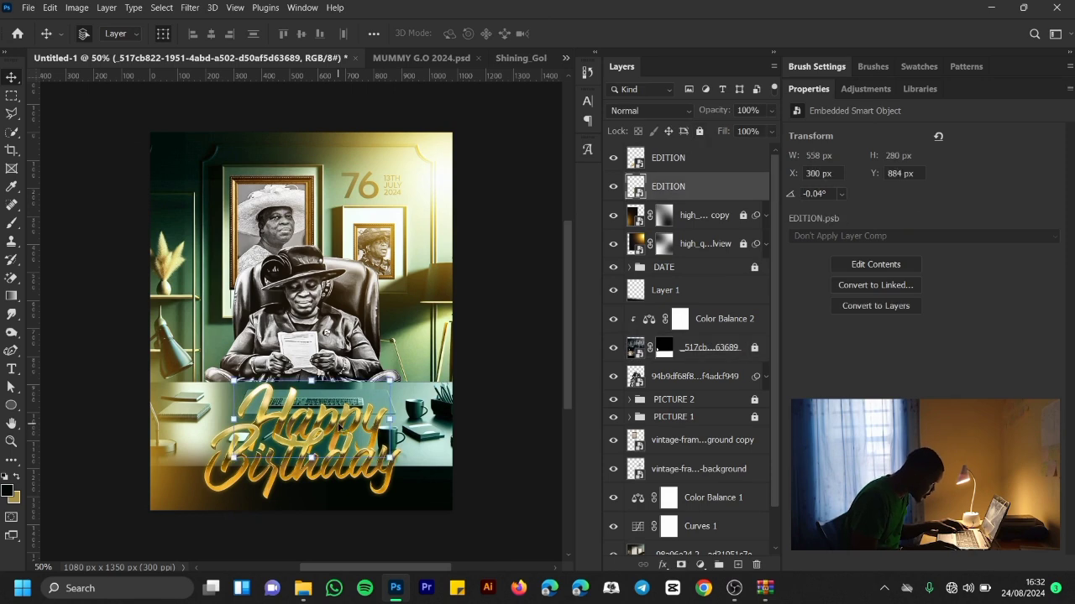
left_click(479, 384)
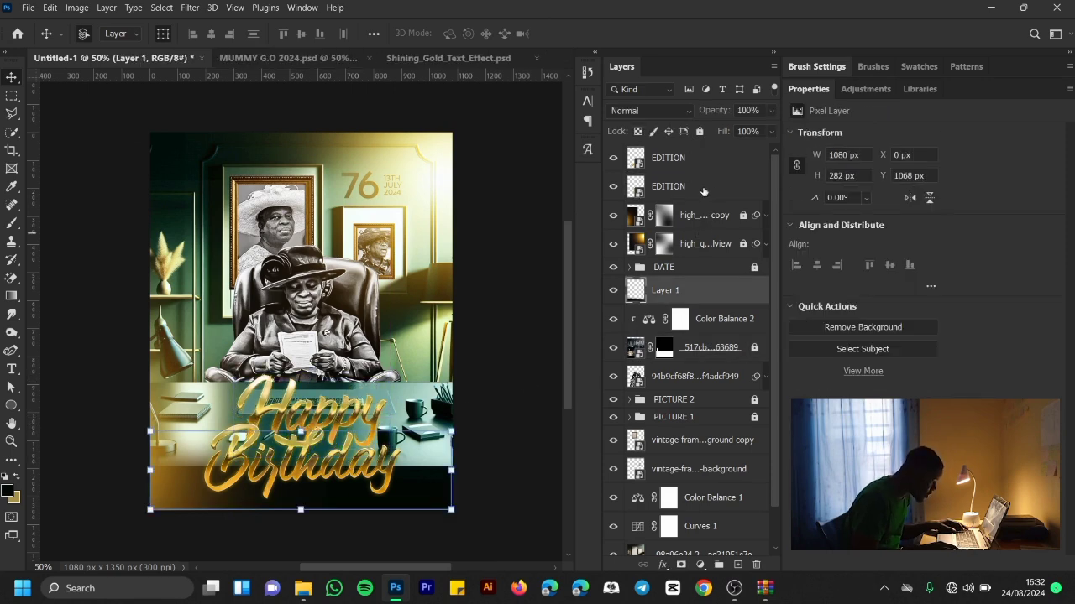
Step: Draw a taller black-to-transparent gradient on Layer 1, fading upward from the flyer's lower edge over the desk
left_click(614, 292)
left_click(613, 292)
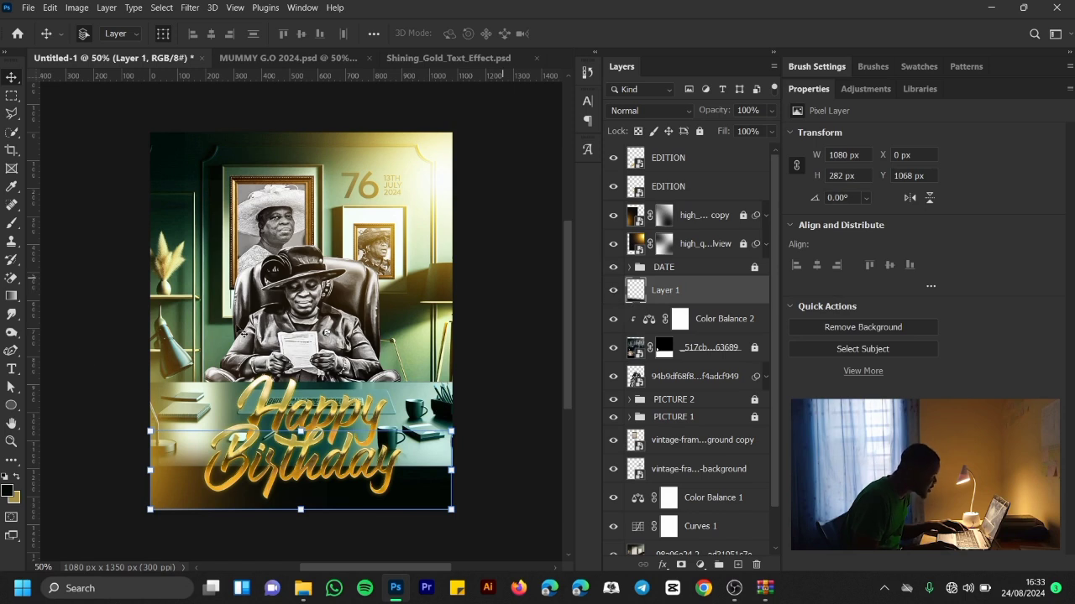
left_click(11, 296)
left_click_drag(318, 503, 318, 503)
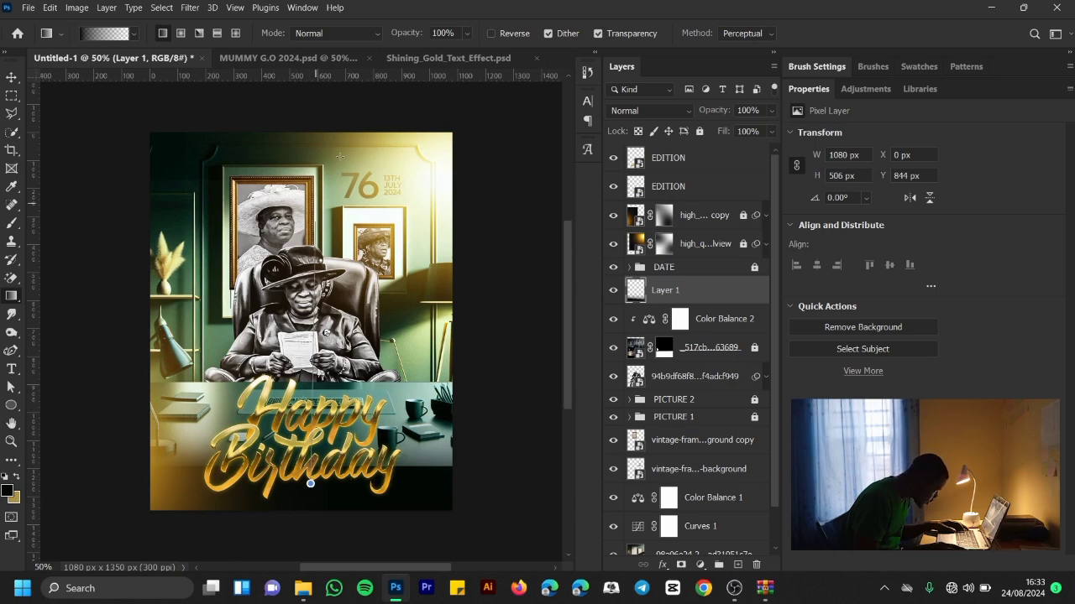
left_click_drag(311, 484, 330, 223)
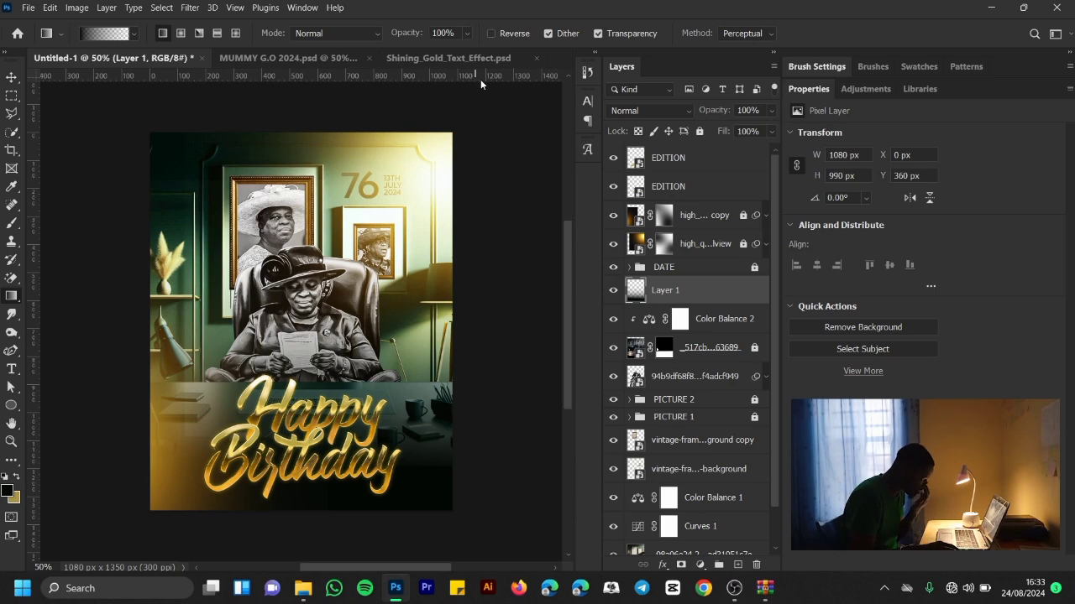
Step: Add a mask to Layer 1 and clear the dark gradient over the seated woman with a large soft black brush
left_click(680, 564)
left_click(12, 221)
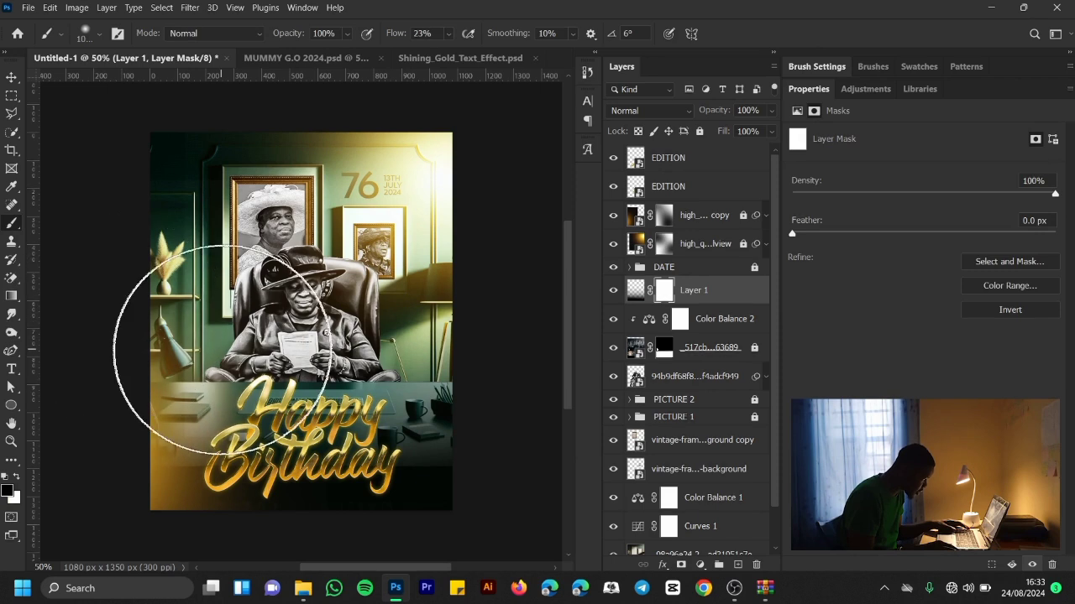
left_click(313, 356)
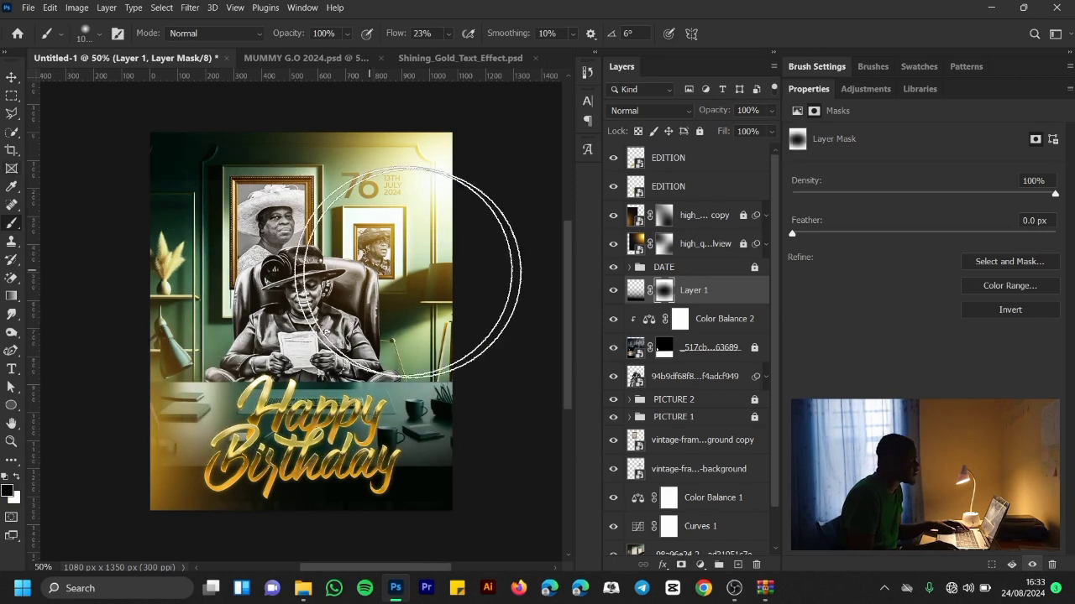
Step: Unlock the desk image's layer, target its mask and set up a 200 px white brush
left_click(635, 291)
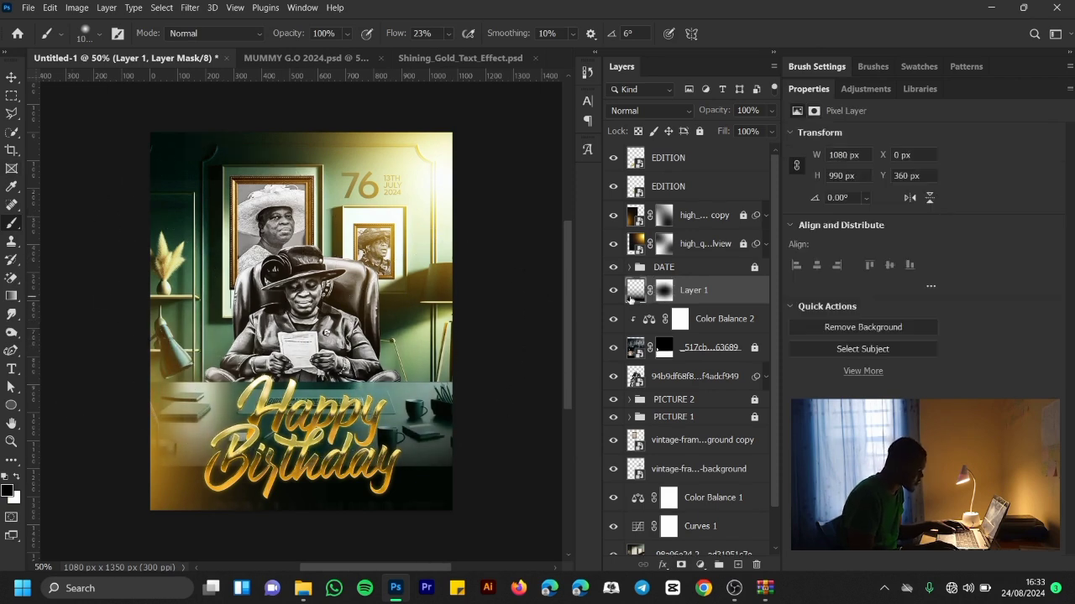
left_click(12, 295)
left_click(714, 347)
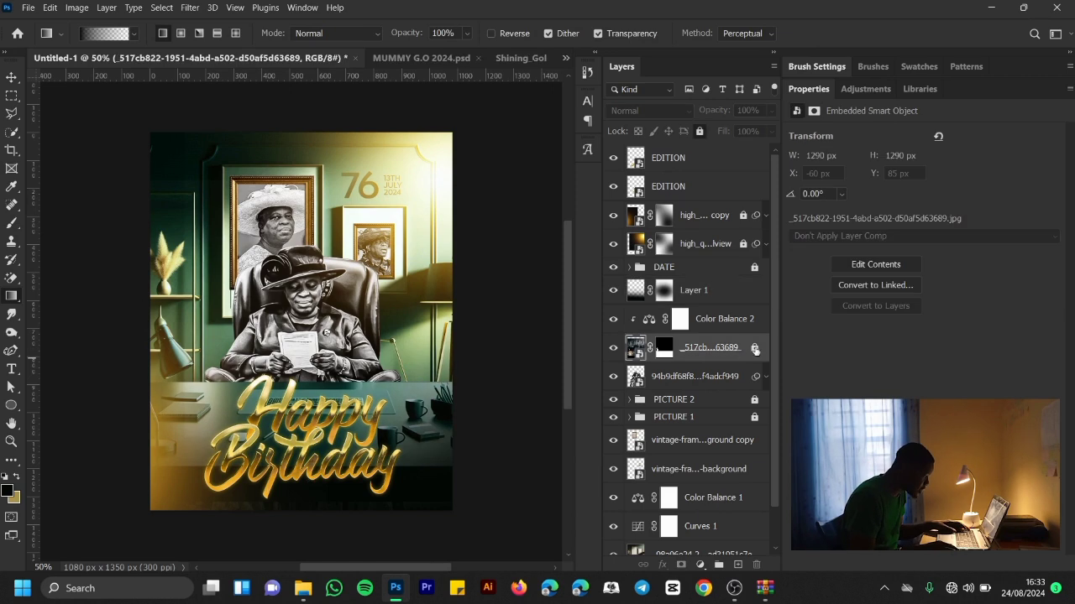
left_click(13, 224)
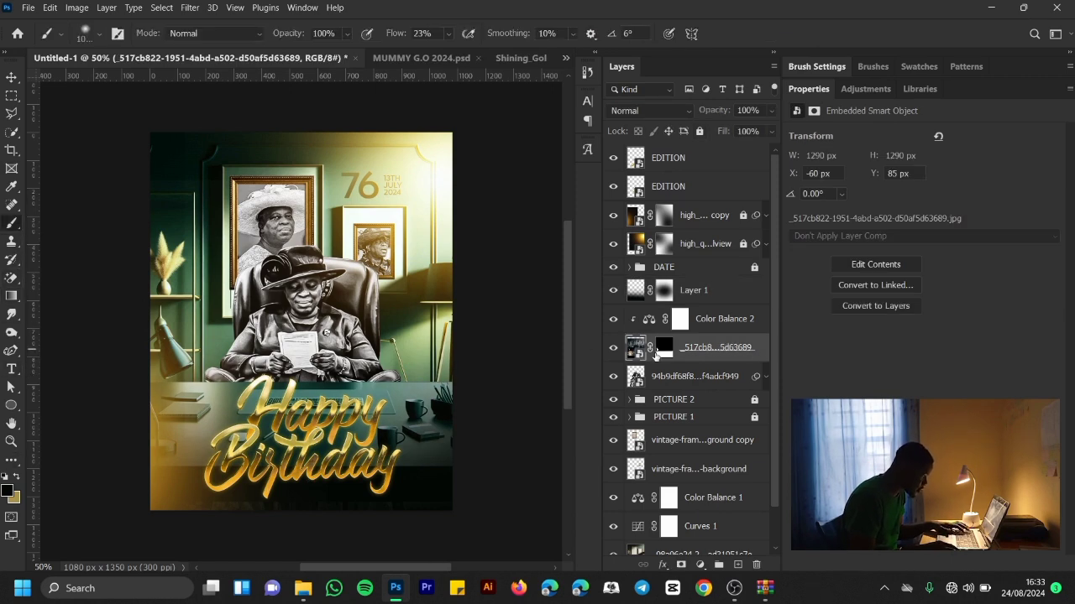
left_click(659, 352)
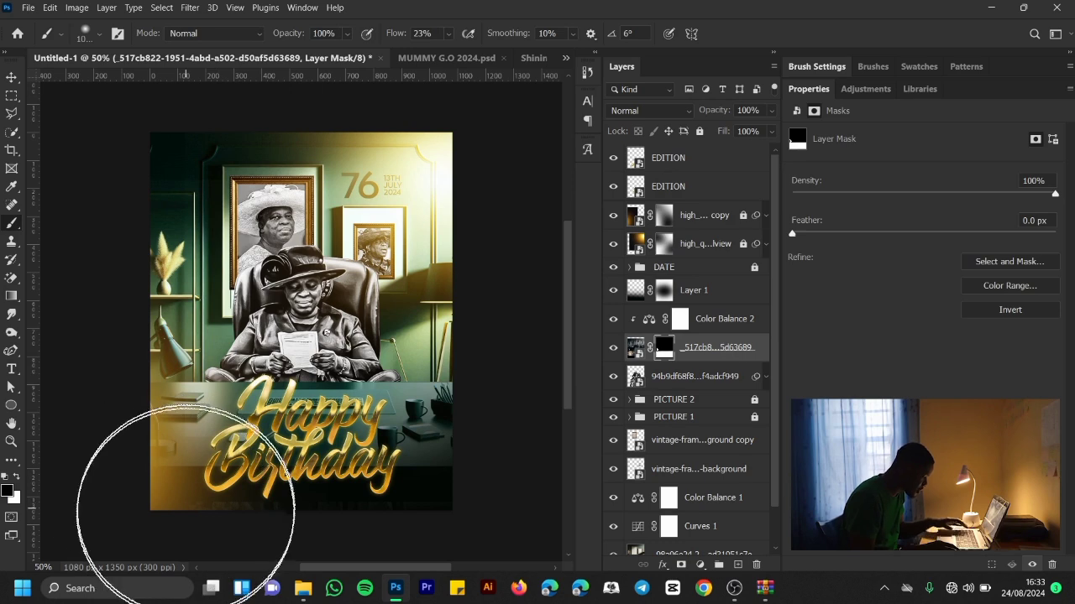
key("bracketleft")
key("bracketleft")
key("bracketleft")
key("bracketleft")
key("bracketleft")
key("bracketleft")
key("bracketleft")
key("bracketleft")
key("x")
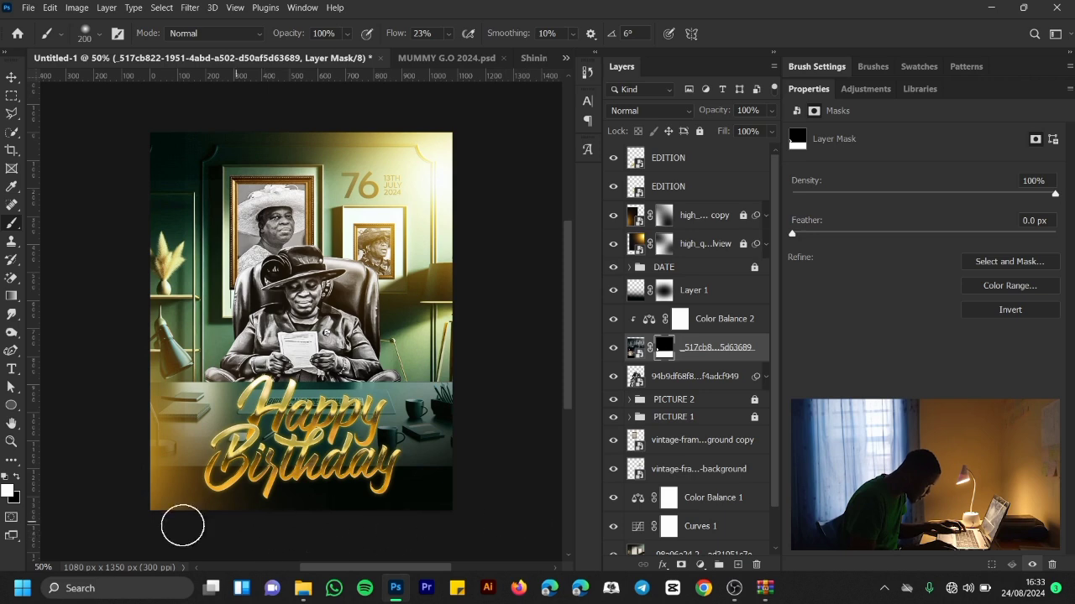
left_click(613, 290)
left_click(613, 290)
left_click(613, 290)
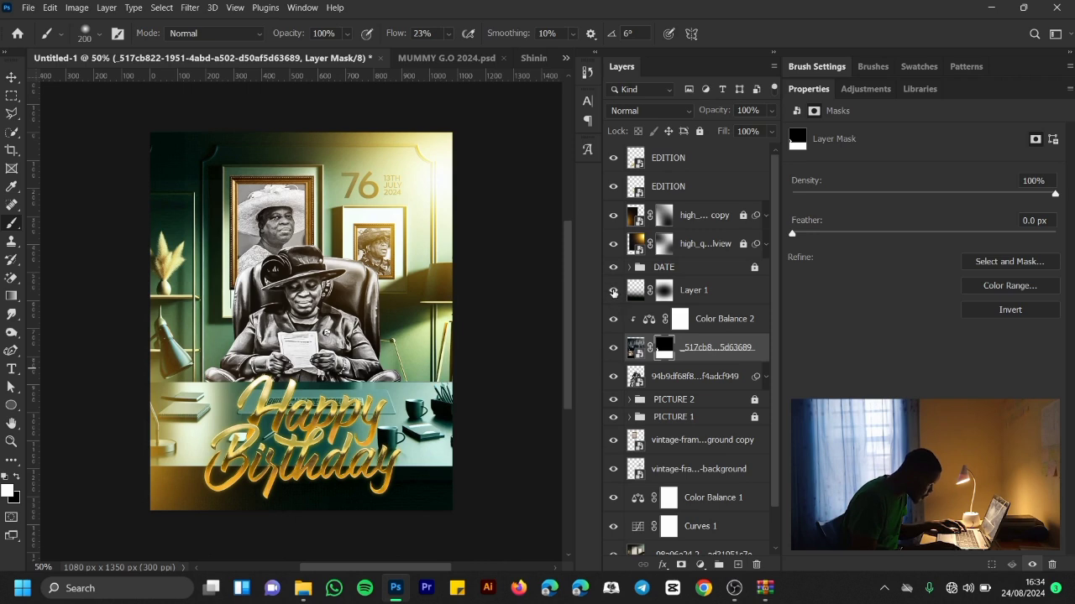
left_click(613, 289)
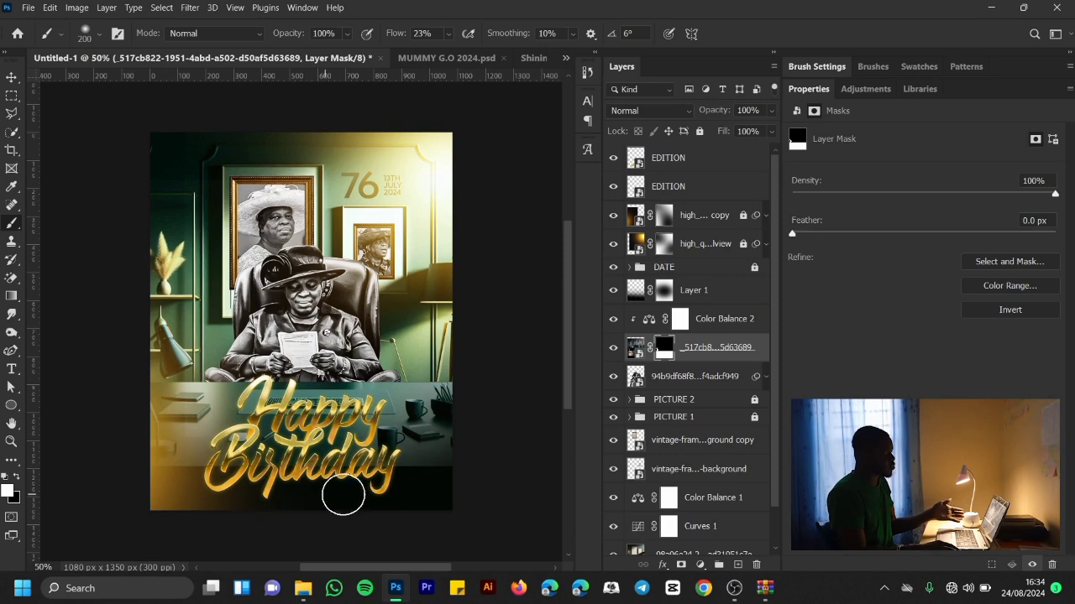
Step: Place the white name text just beneath the "Birthday" lettering at about X 532.5, Y 1297 px
left_click(724, 171)
left_click(710, 186, "shift")
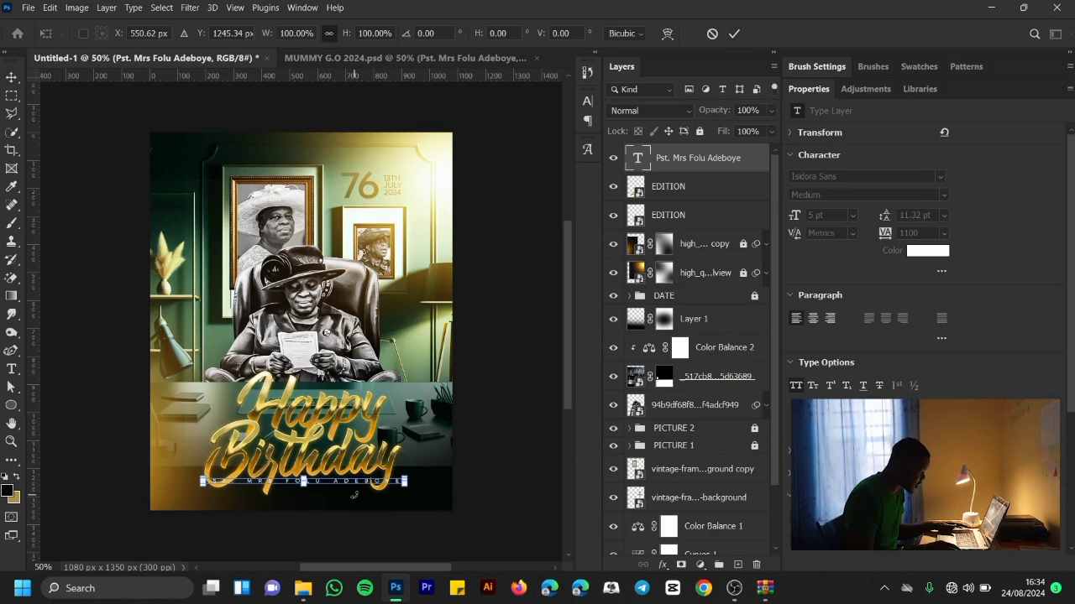
left_click_drag(354, 481, 350, 496)
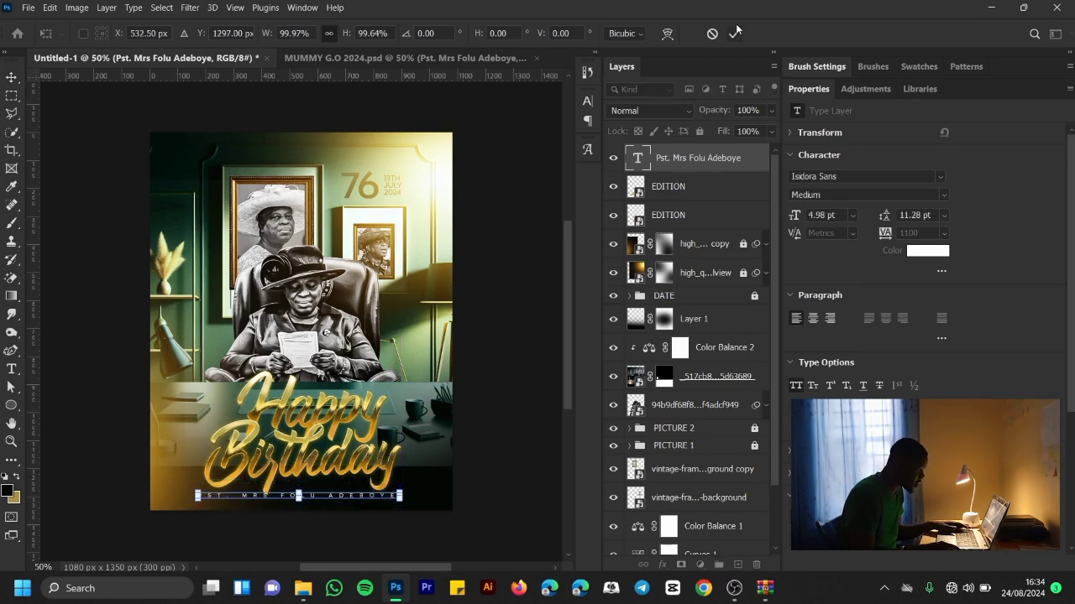
left_click(520, 278)
left_click(520, 278)
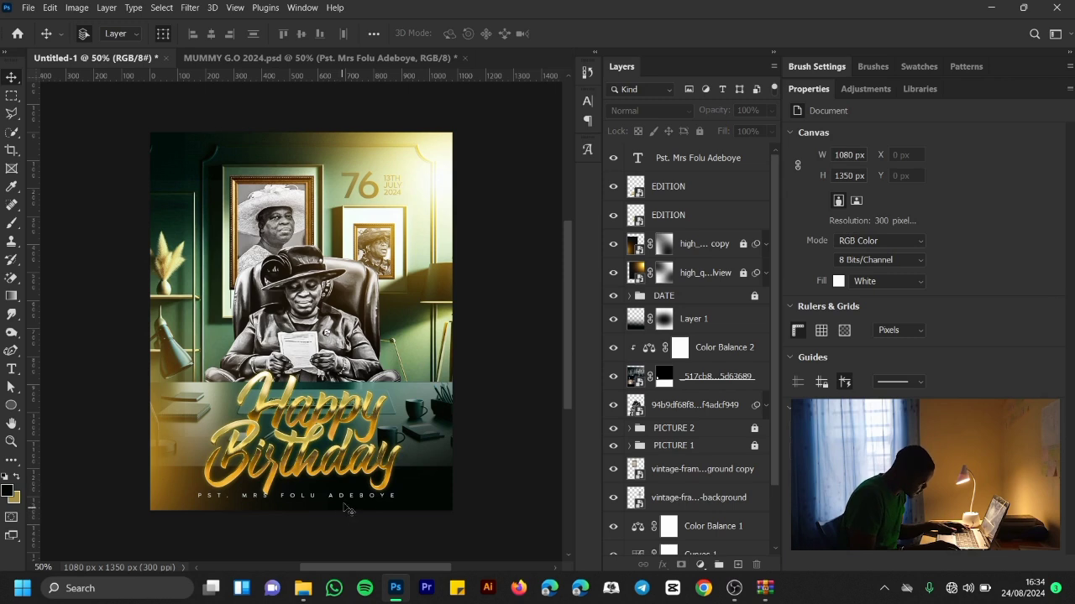
Step: Scale both gold "Happy Birthday" lettering layers together down to about 87% around their center
left_click(707, 185)
left_click(689, 216, "shift")
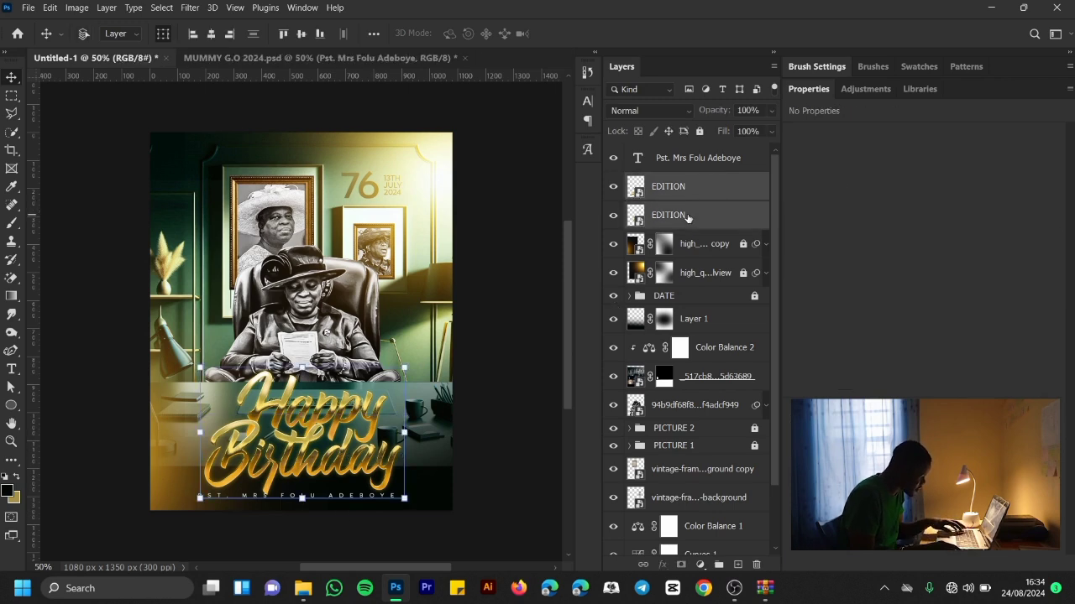
key("ctrl+t")
left_click_drag(404, 366, 392, 375)
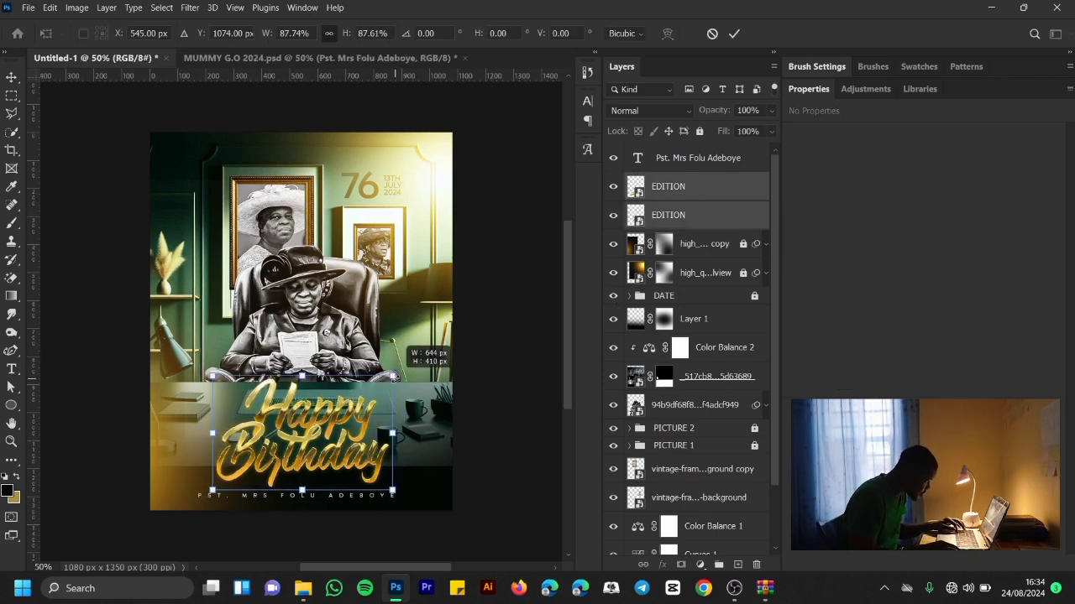
left_click(734, 34)
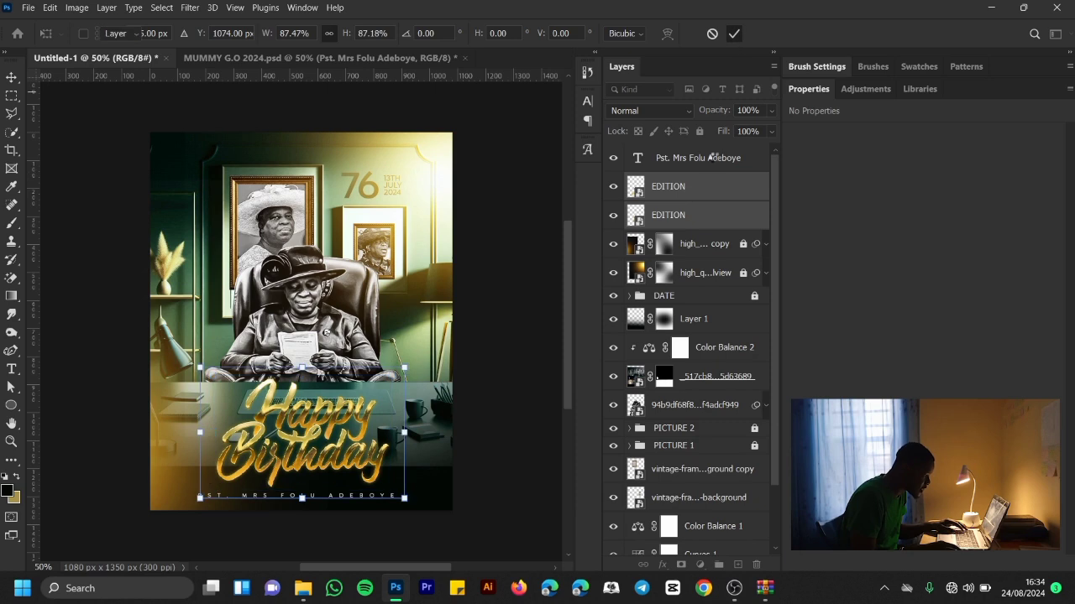
Step: Move the white name text up to Y 1277 px, closer beneath the "Birthday" lettering
left_click(710, 160)
key("ctrl+t")
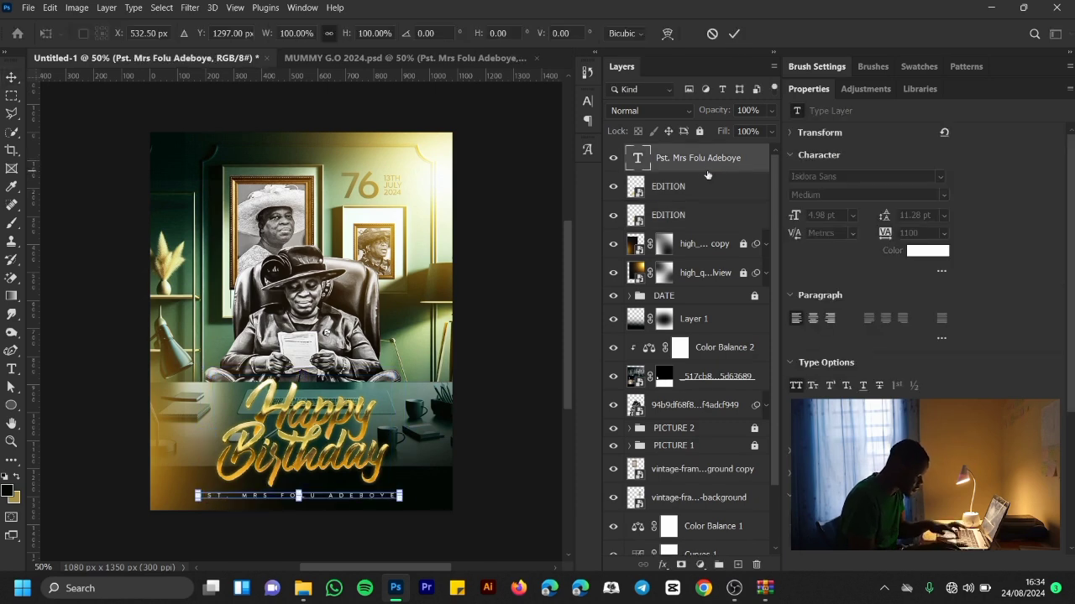
key("Up")
key("Up")
key("Up")
key("Up")
key("Up")
key("Up")
key("Up")
key("Up")
key("Up")
key("Up")
key("Up")
key("Up")
key("Up")
key("Up")
key("Up")
key("Up")
key("Up")
key("Up")
key("Up")
key("Up")
key("Up")
key("Up")
key("Up")
key("Up")
key("Up")
key("Up")
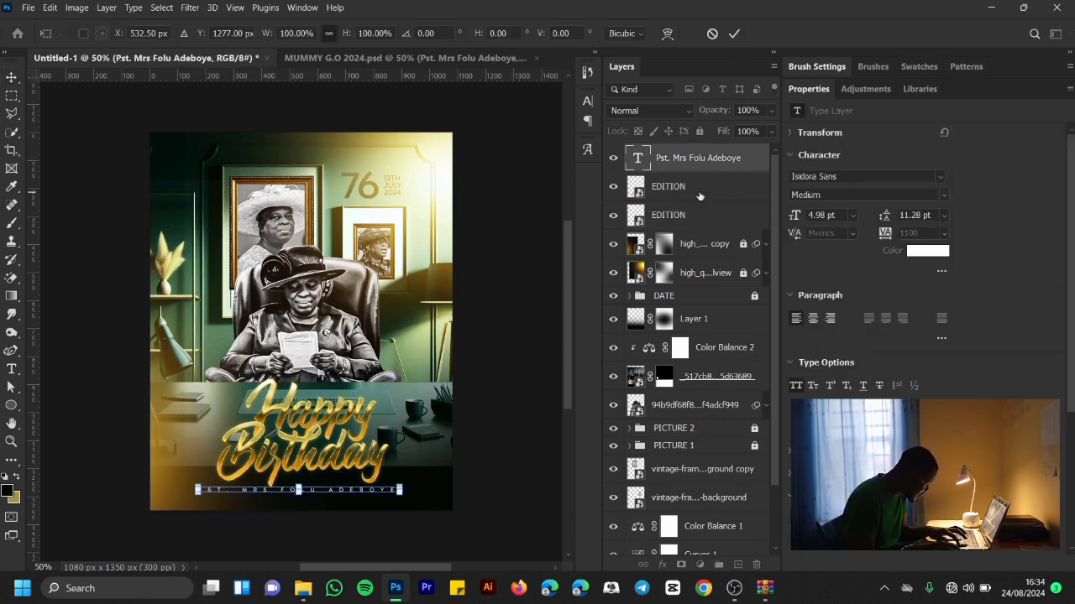
left_click(734, 33)
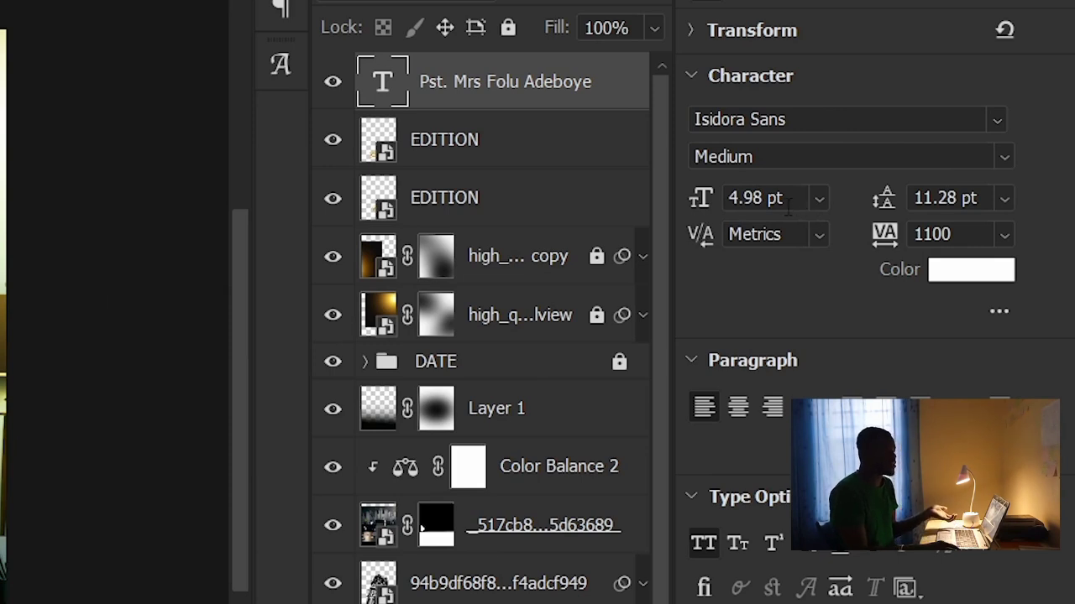
Step: Add two new empty layers directly above the seated woman's image layer
left_click(80, 304)
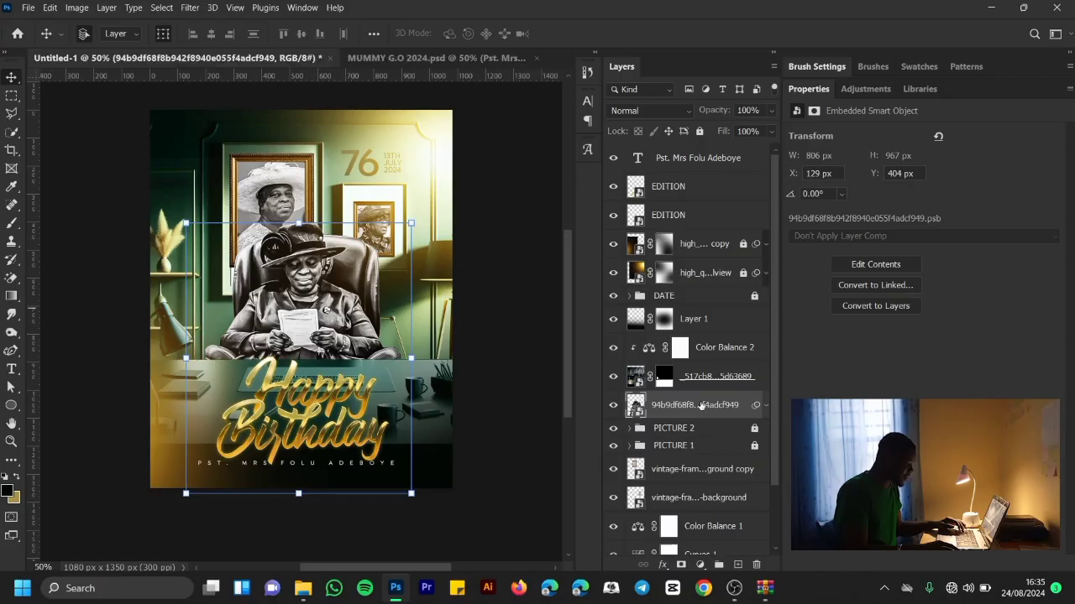
left_click(613, 405)
left_click(613, 405)
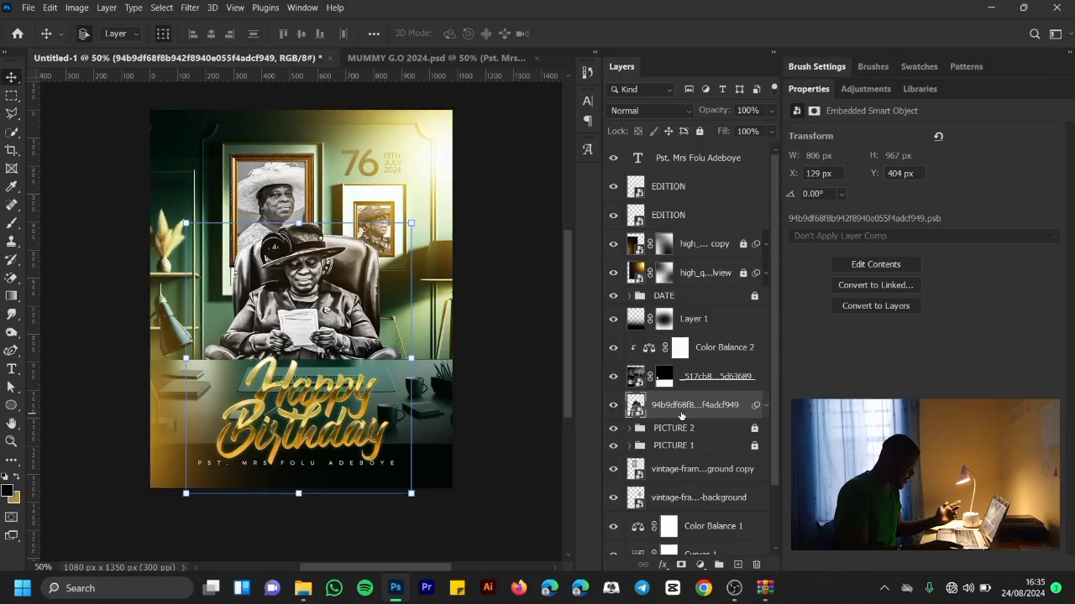
left_click(734, 568)
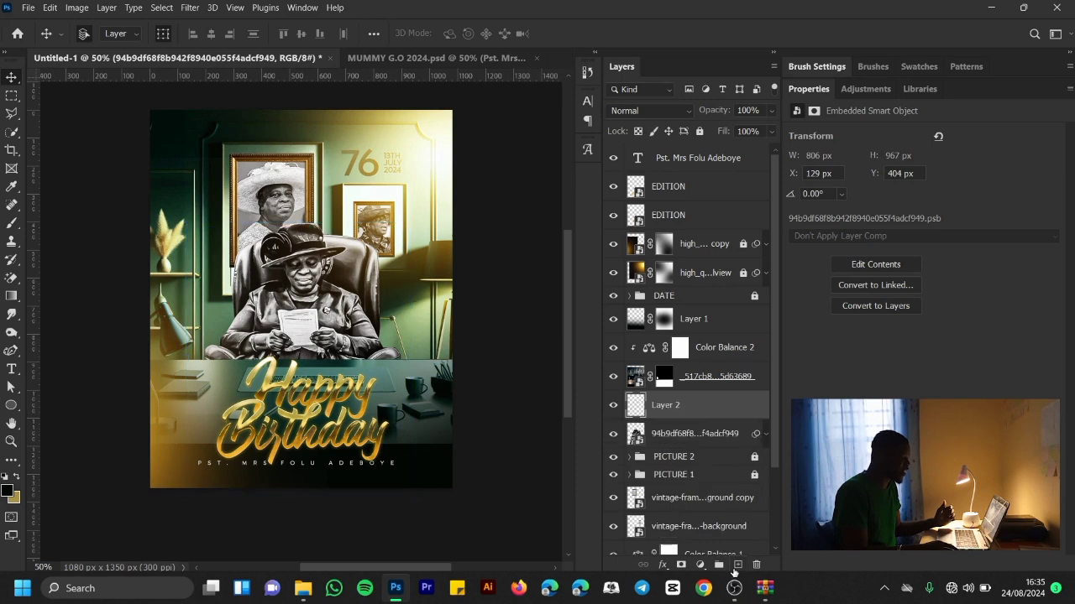
left_click(734, 567)
Step: Fill both Layer 2 and Layer 3 with the gold foreground color #a8944b
left_click(684, 443)
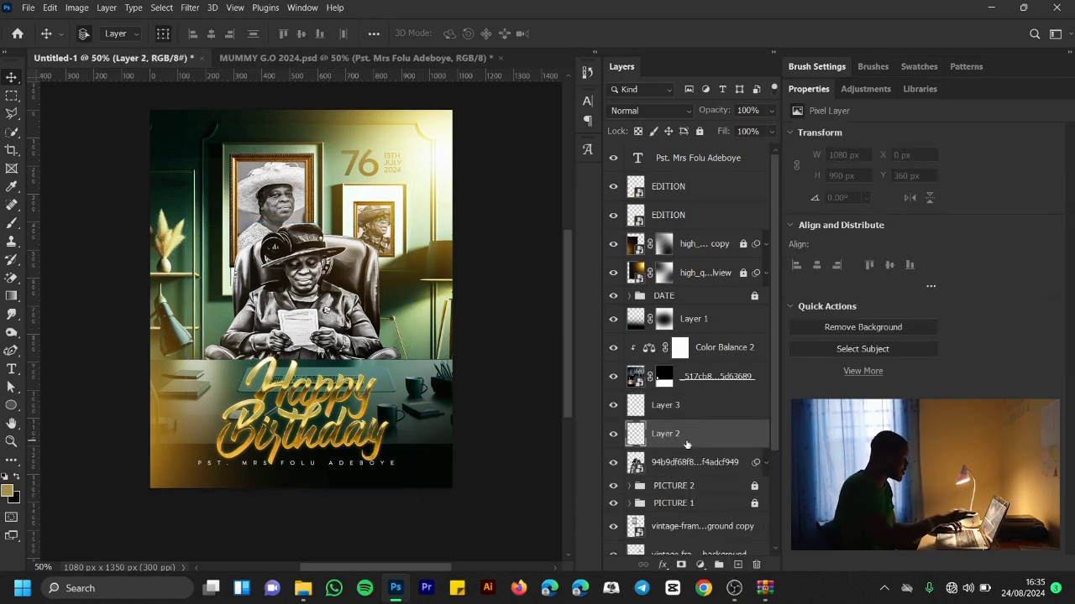
left_click(9, 488)
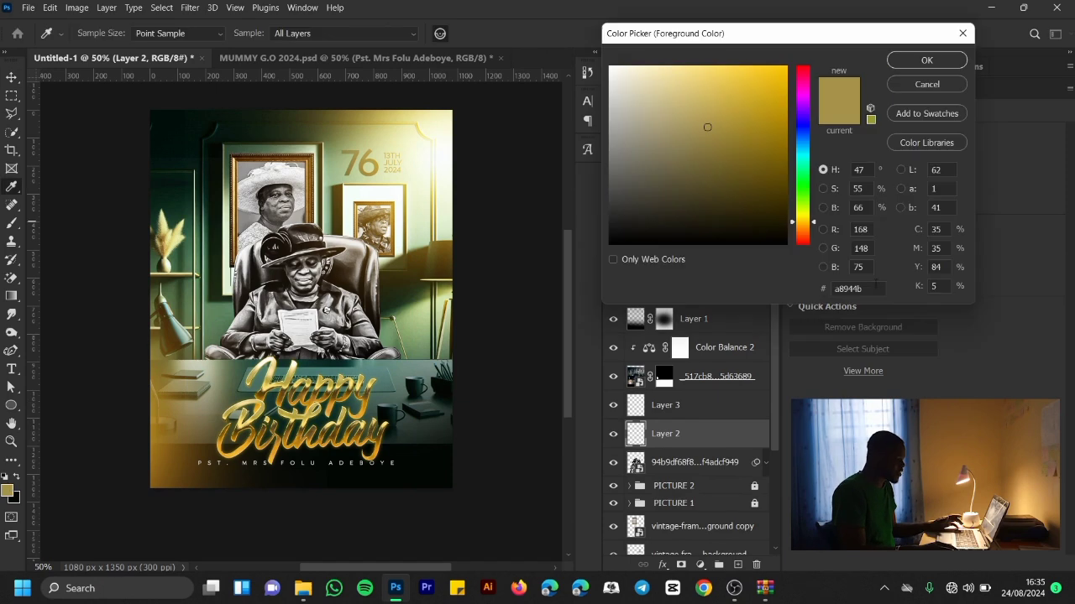
left_click(917, 64)
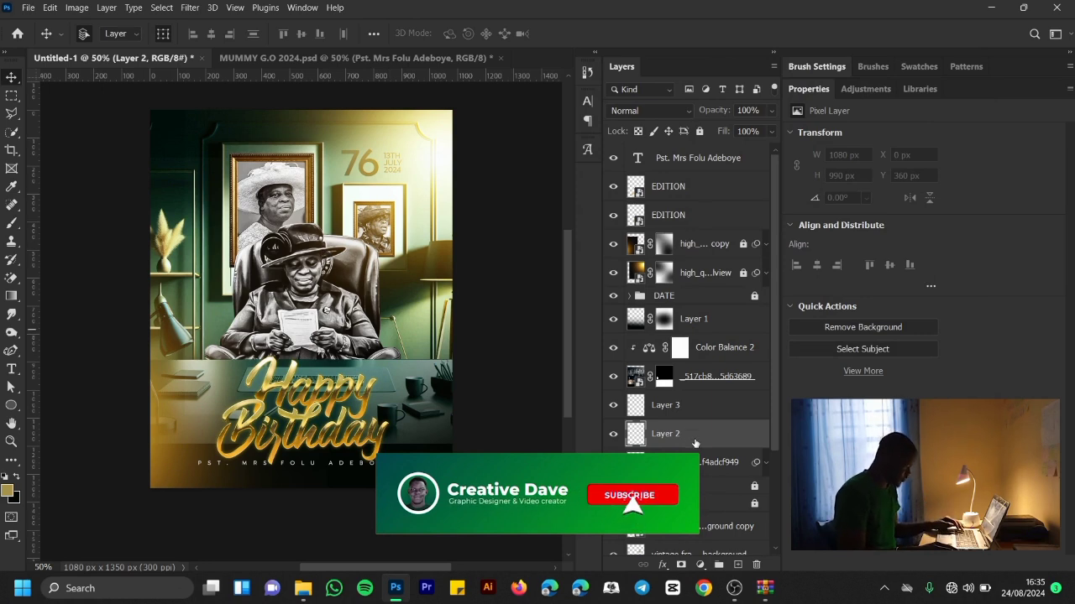
key("alt+BackSpace")
left_click(711, 413)
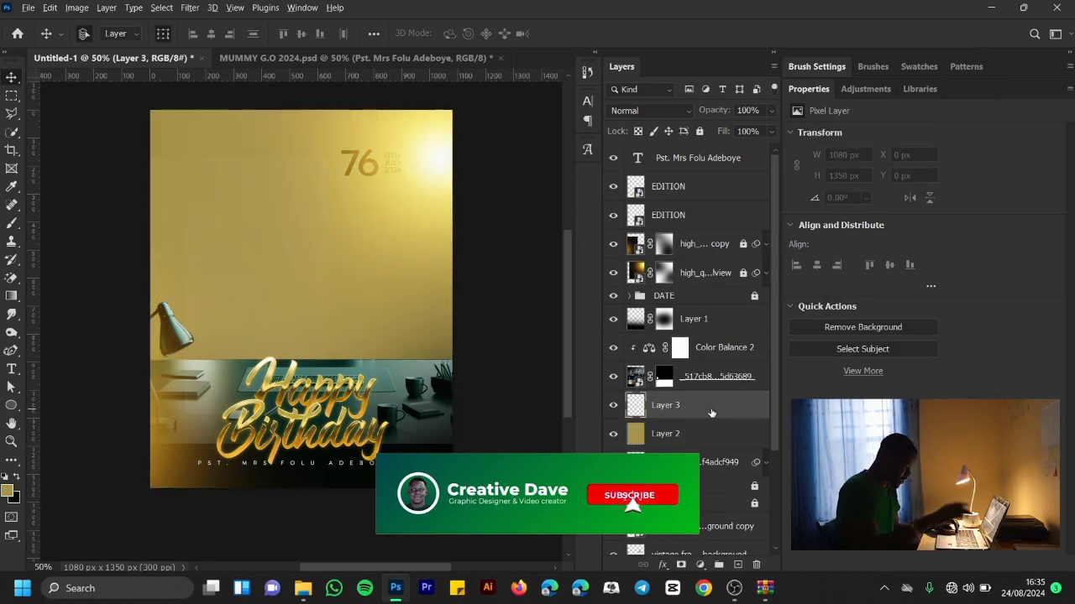
key("alt+BackSpace")
Step: Set the blend mode of the gold-filled Layer 3 to Color Dodge
left_click(711, 433)
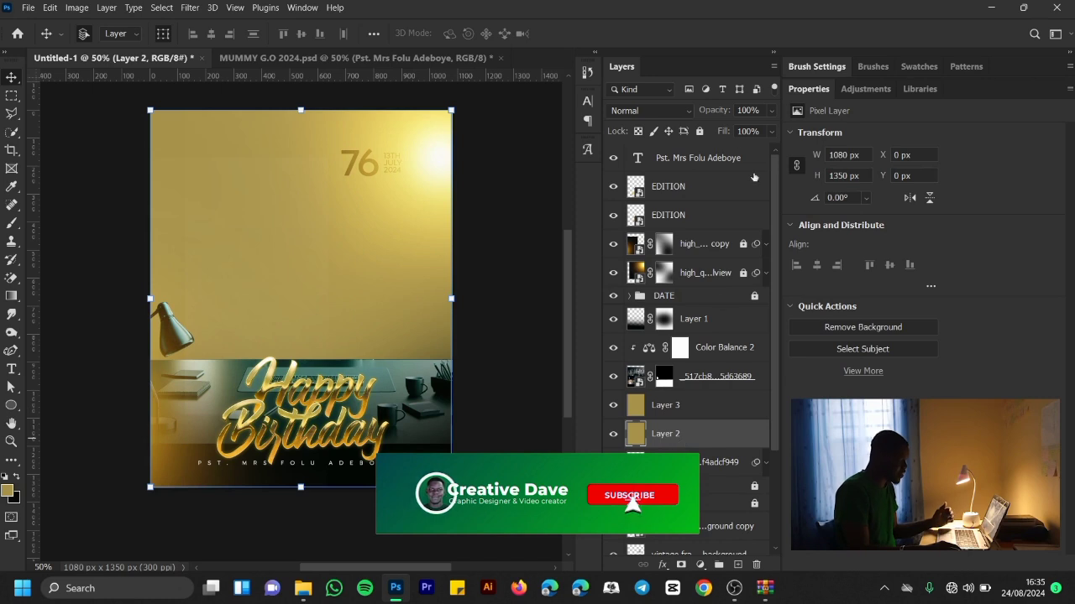
left_click(681, 407)
left_click(636, 111)
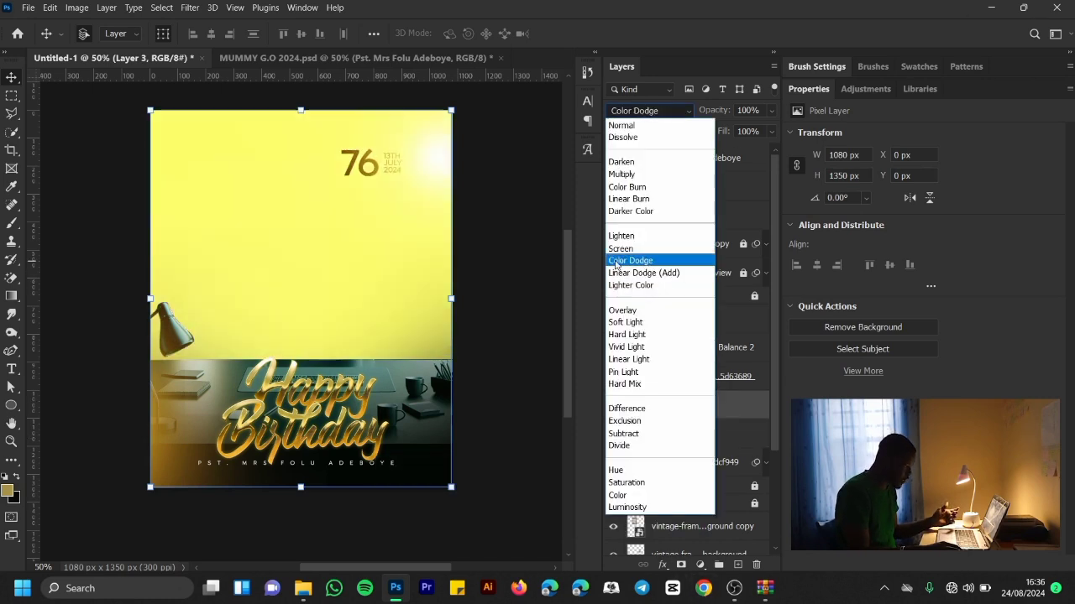
left_click(638, 259)
Step: Add layer masks to Layer 2 and Layer 3 and clip both layers to the seated woman's image
left_click(696, 441)
left_click(681, 565)
left_click(680, 405)
left_click(681, 565)
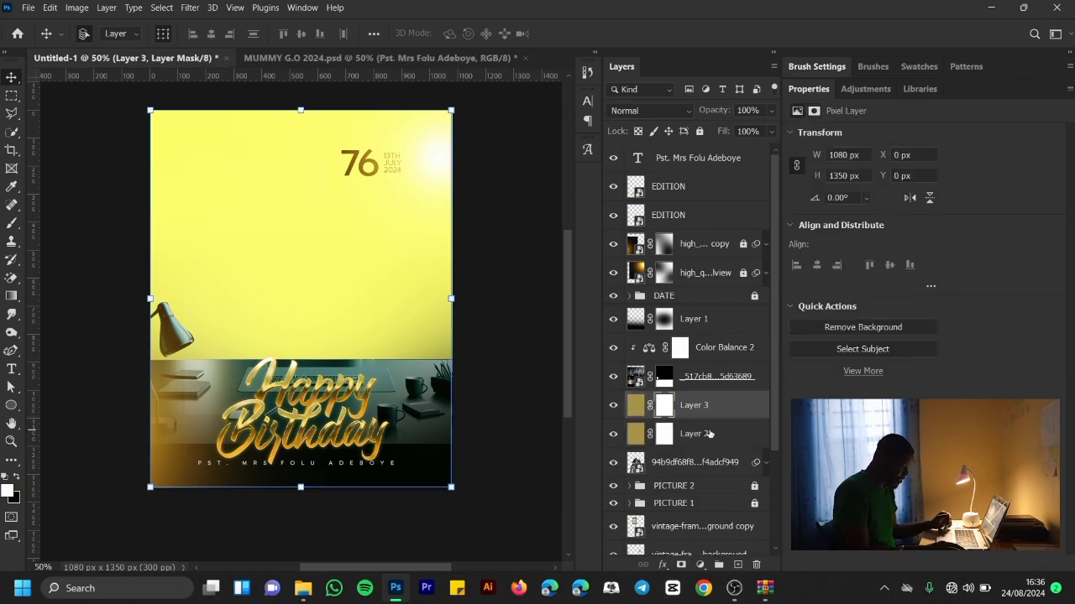
right_click(709, 434)
left_click(792, 270)
right_click(707, 405)
left_click(792, 270)
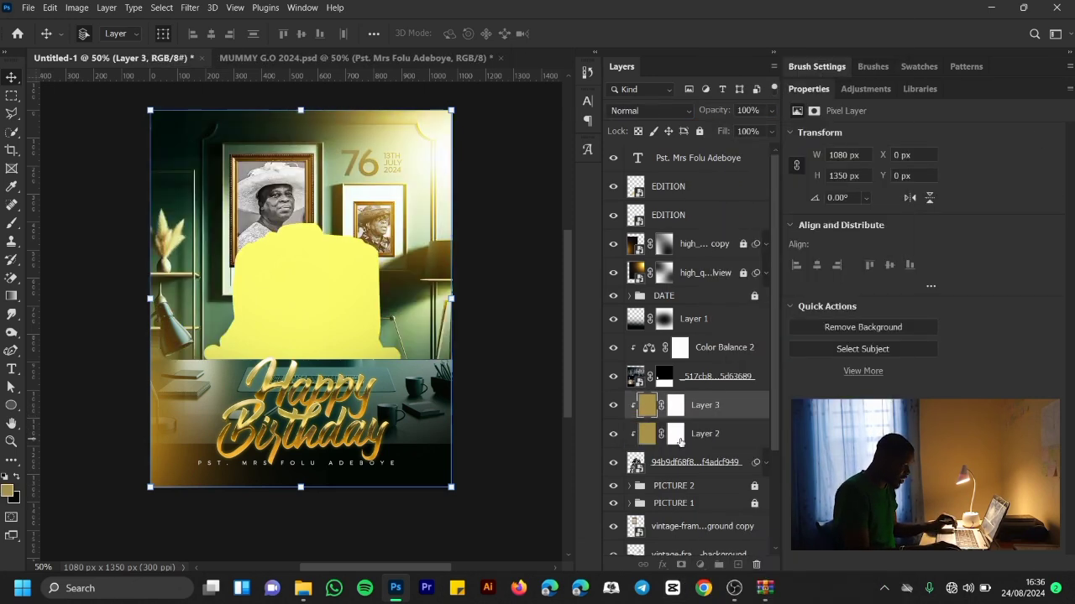
Step: Invert the masks of Layer 2 and Layer 3 to black to hide the gold fills
left_click(678, 438)
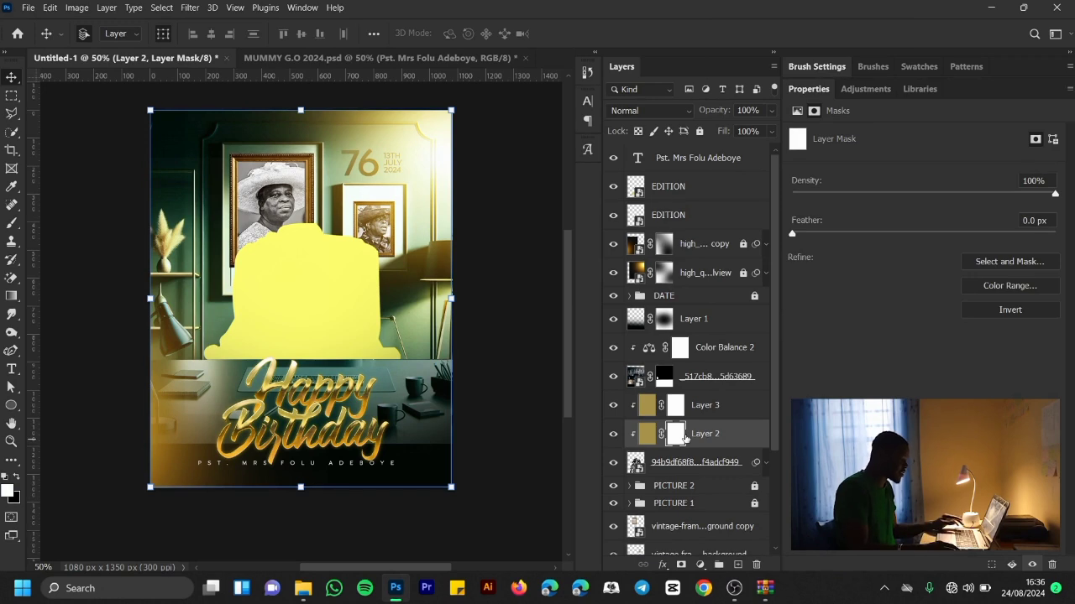
key("ctrl+i")
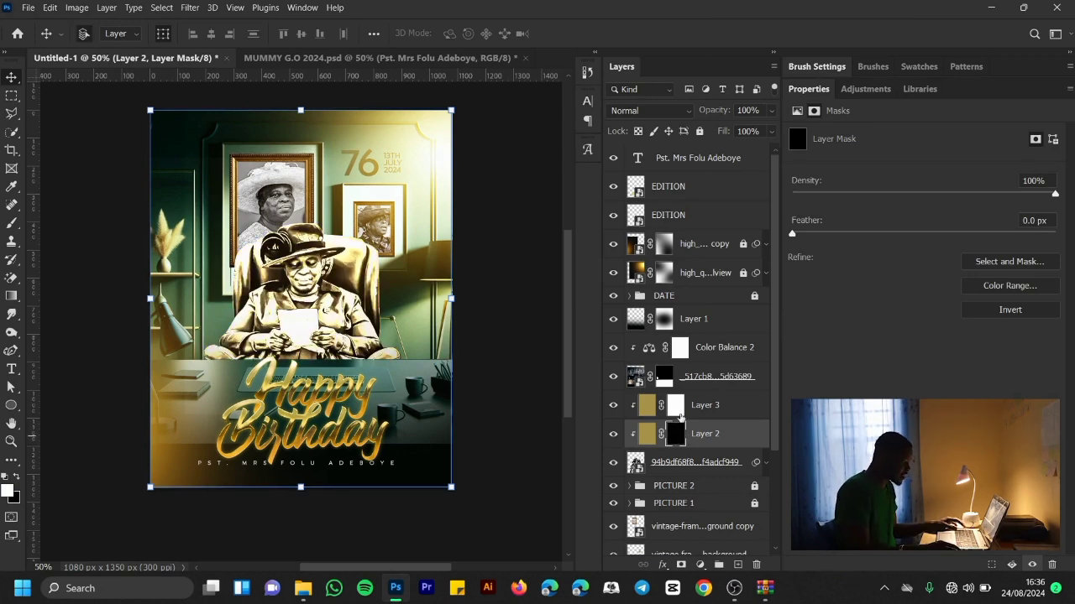
left_click(677, 411)
key("ctrl+i")
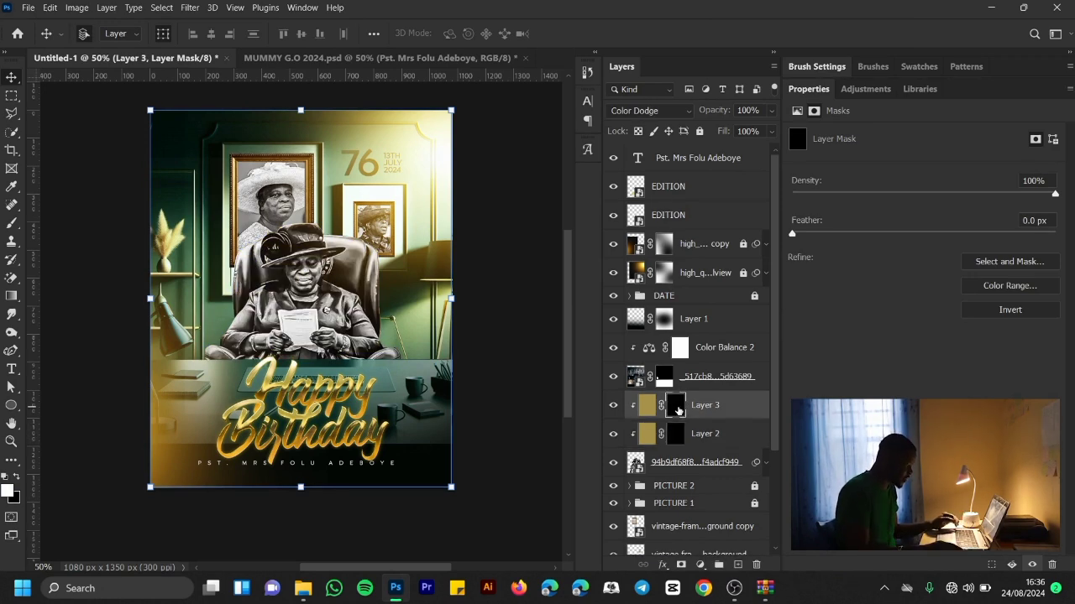
Step: Paint a gold tint along both sides of the armchair on Layer 2's mask with a white 200 px Soft Round brush at 23% flow
left_click(678, 438)
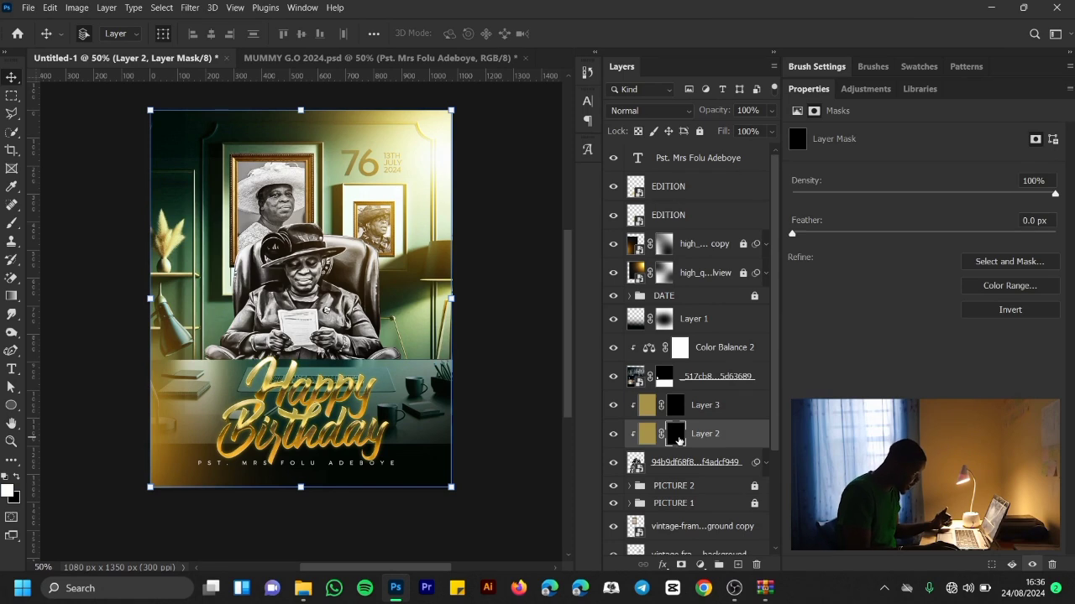
left_click(12, 223)
left_click(99, 35)
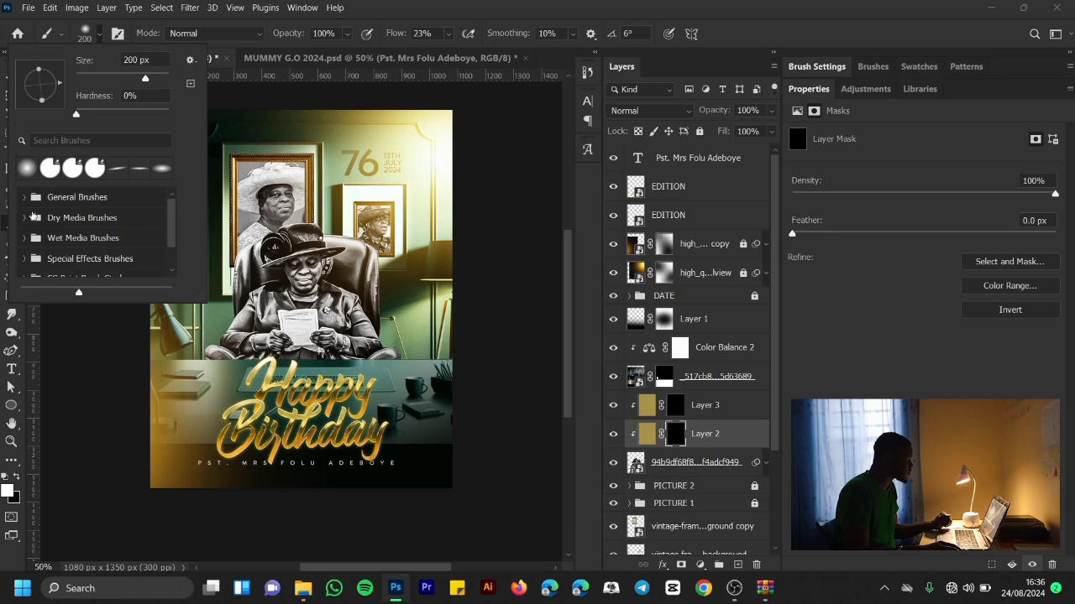
left_click(24, 198)
left_click(88, 227)
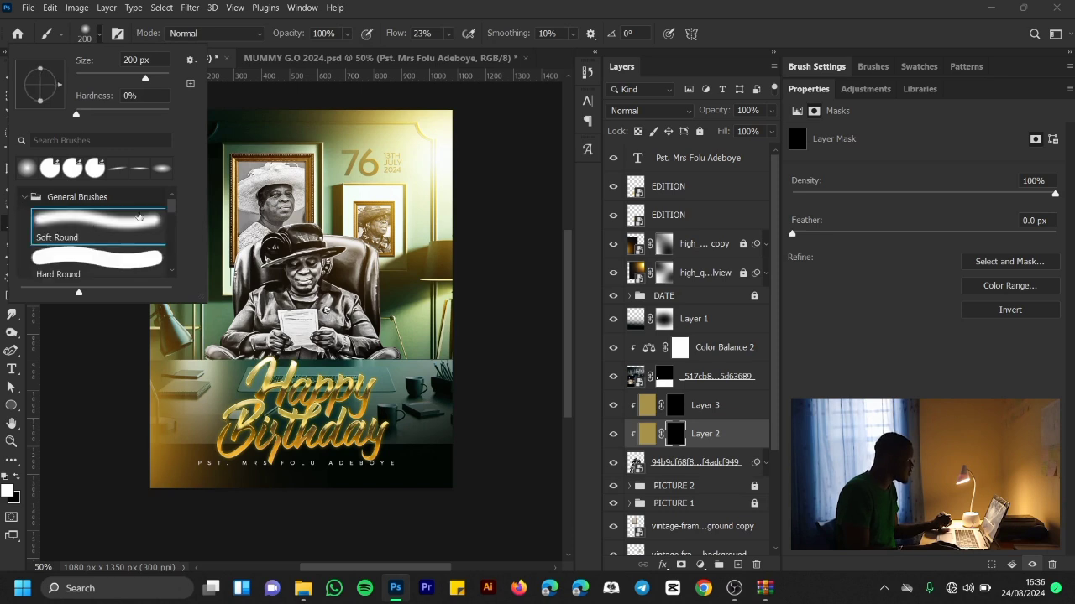
left_click(323, 47)
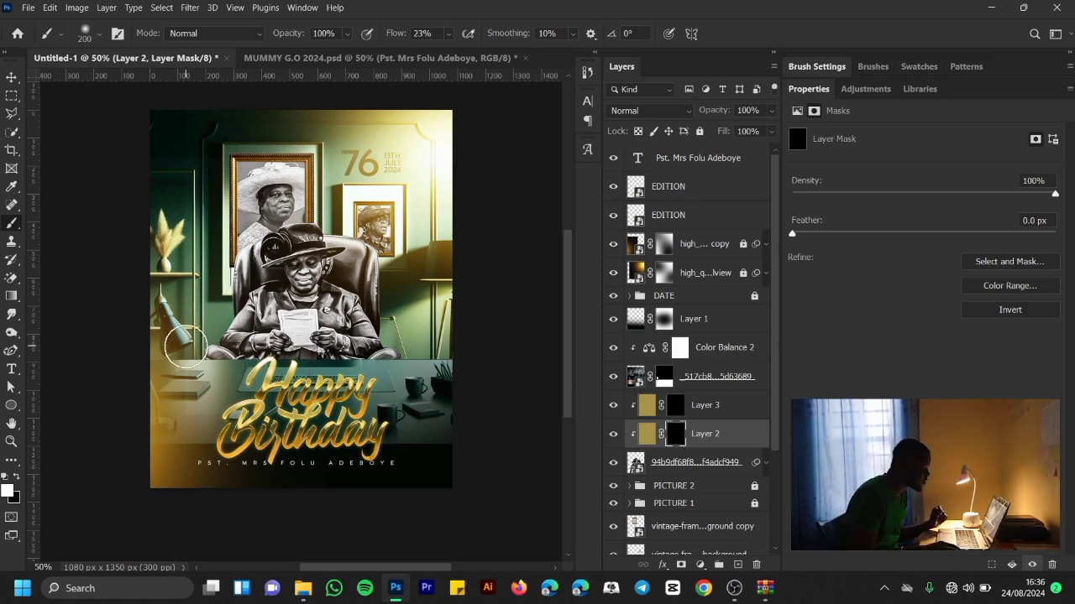
left_click_drag(233, 321, 227, 308)
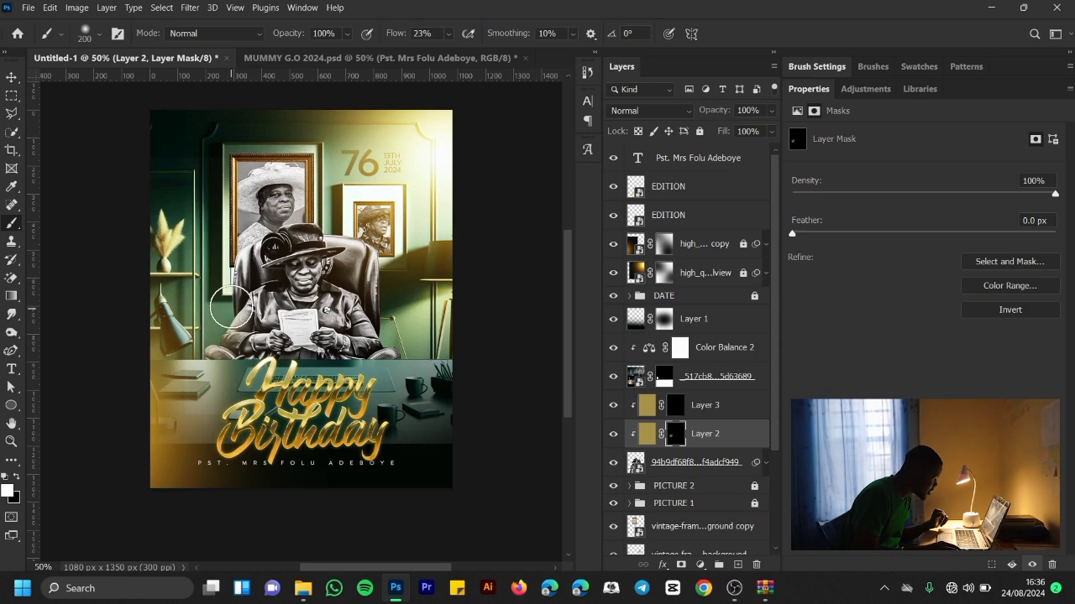
mouse_move(411, 329)
left_mouse_down()
mouse_move(401, 294)
mouse_move(380, 243)
mouse_move(335, 219)
mouse_move(376, 261)
mouse_move(409, 369)
left_mouse_up()
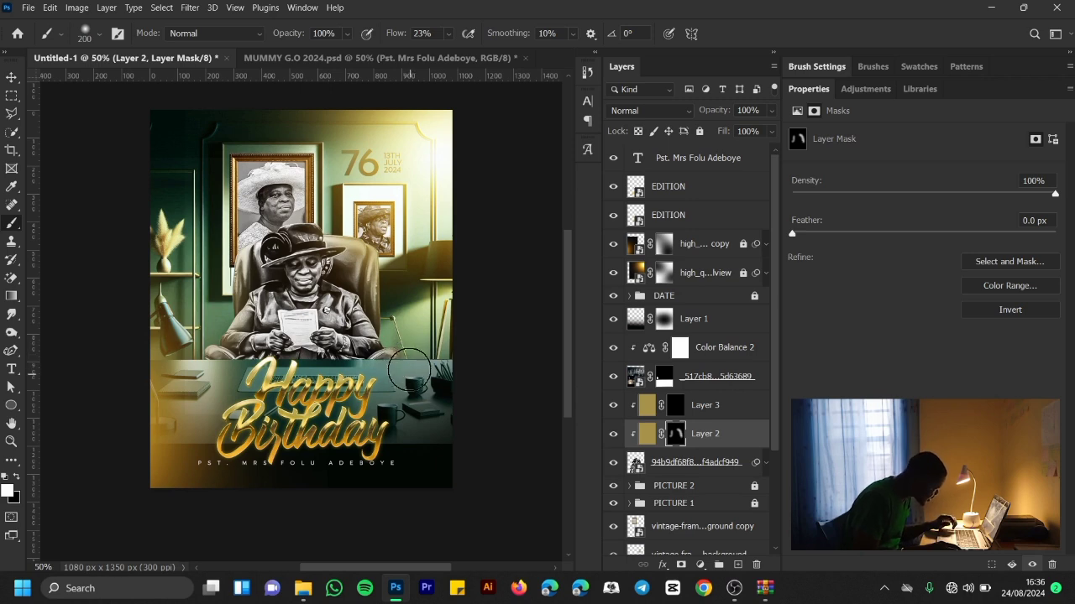
Step: Paint Color Dodge highlights over the seated woman and chair on Layer 3's mask with a smaller, 125 px white brush
left_click(662, 408)
key("bracketleft")
key("bracketleft")
key("bracketleft")
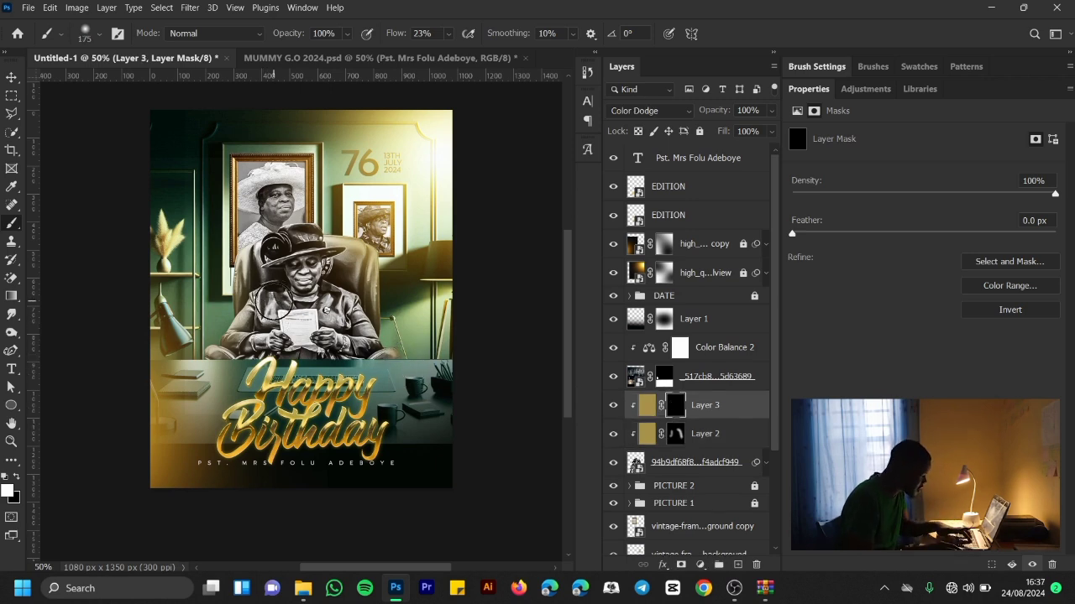
mouse_move(251, 255)
left_mouse_down()
mouse_move(264, 309)
mouse_move(269, 296)
mouse_move(251, 348)
left_mouse_up()
mouse_move(331, 309)
left_mouse_down()
mouse_move(326, 252)
mouse_move(335, 261)
left_mouse_up()
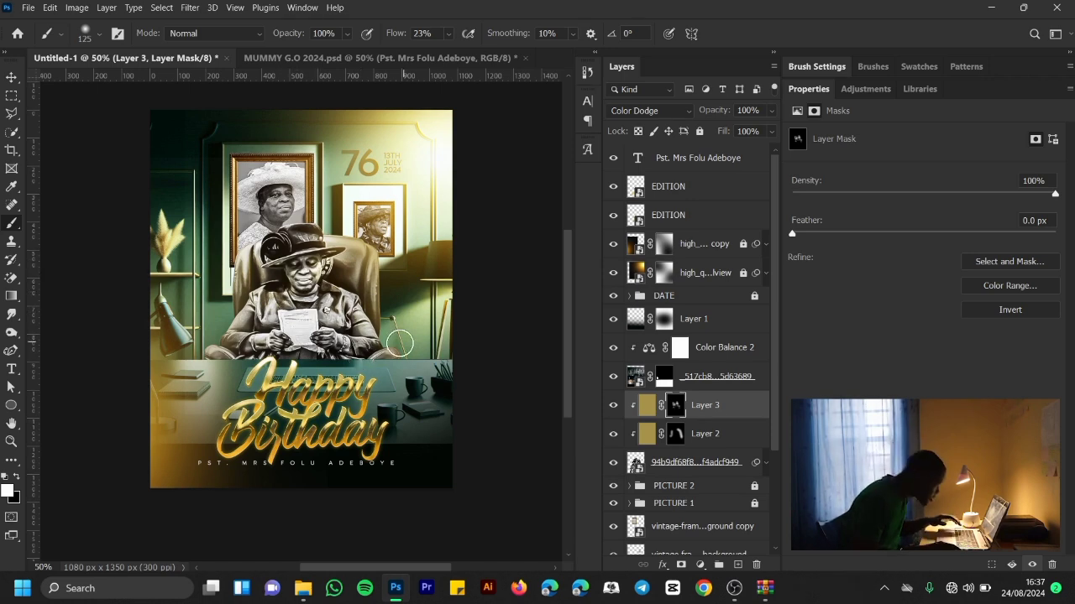
Step: Clear the gold tint around the seated woman's hat and face on Layer 2's mask with a black 125 px brush
key("z")
left_click(300, 316)
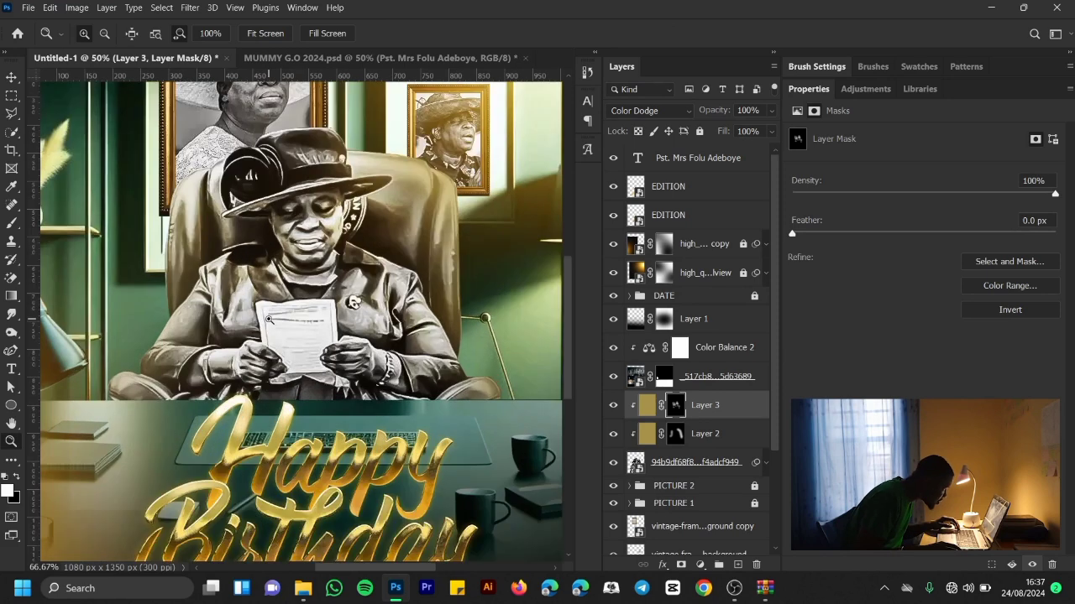
key("alt+bracketleft")
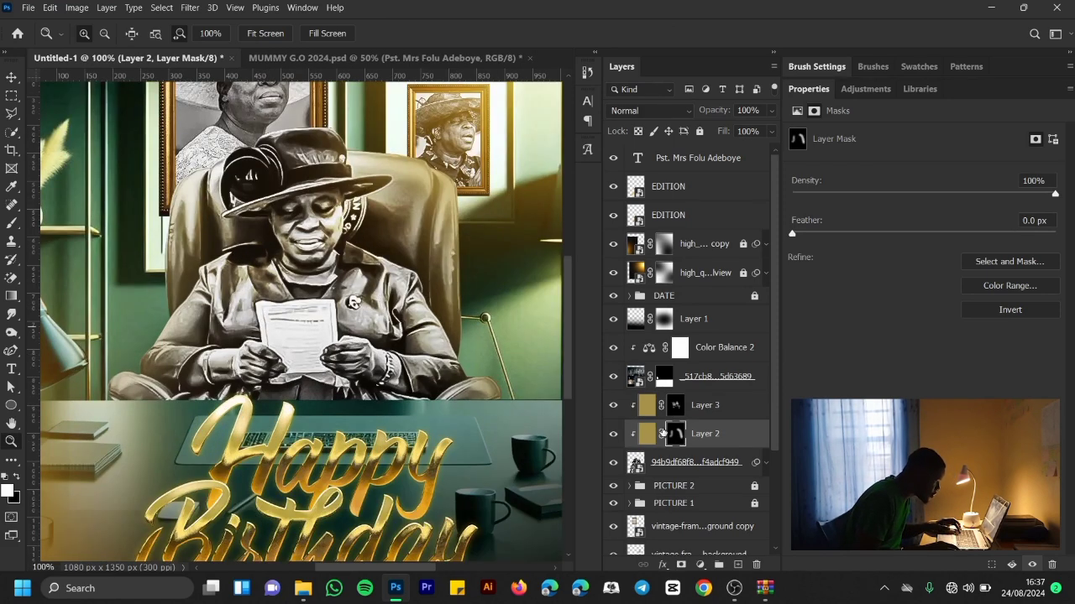
key("b")
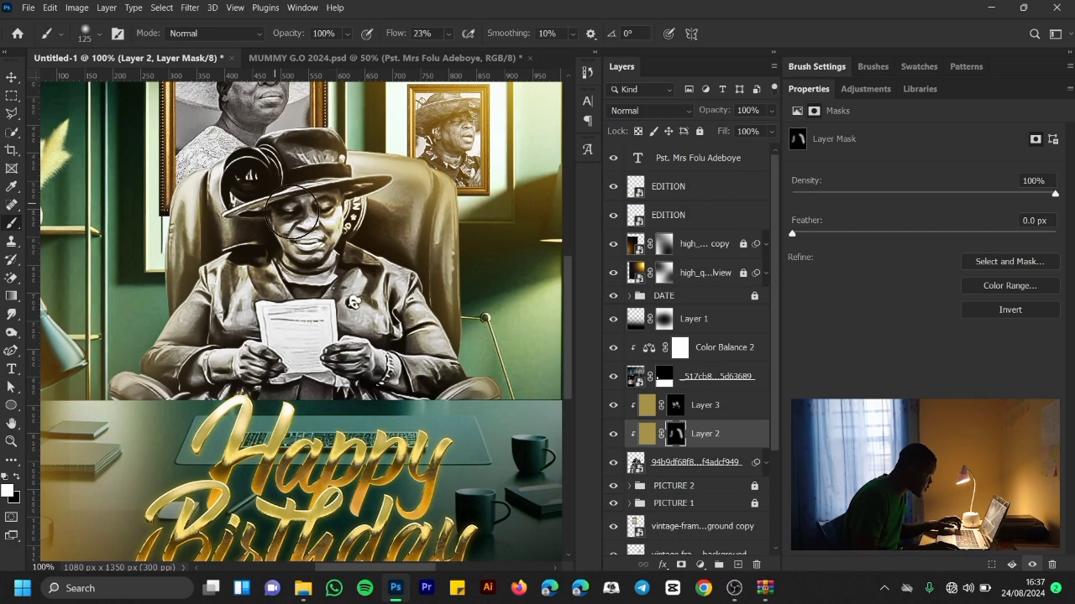
key("x")
mouse_move(397, 224)
left_mouse_down()
mouse_move(406, 240)
mouse_move(416, 210)
mouse_move(432, 278)
mouse_move(420, 272)
mouse_move(408, 351)
mouse_move(356, 227)
left_mouse_up()
mouse_move(231, 206)
left_mouse_down()
mouse_move(231, 224)
mouse_move(238, 215)
left_mouse_up()
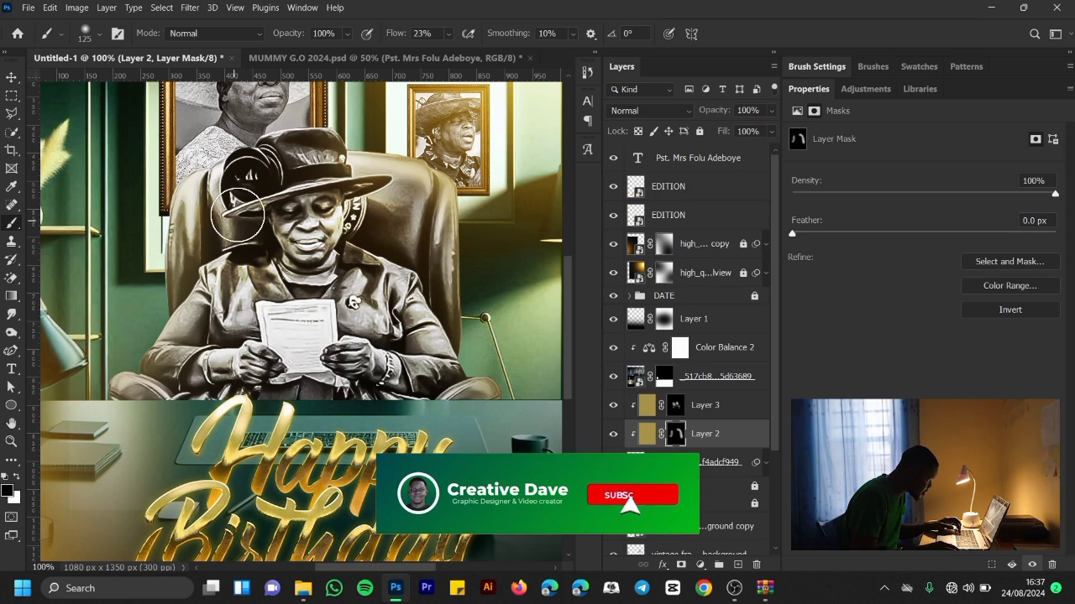
Step: Rework Layer 2's mask beside the hat and down the adjacent side of the armchair, alternating white and black
key("x")
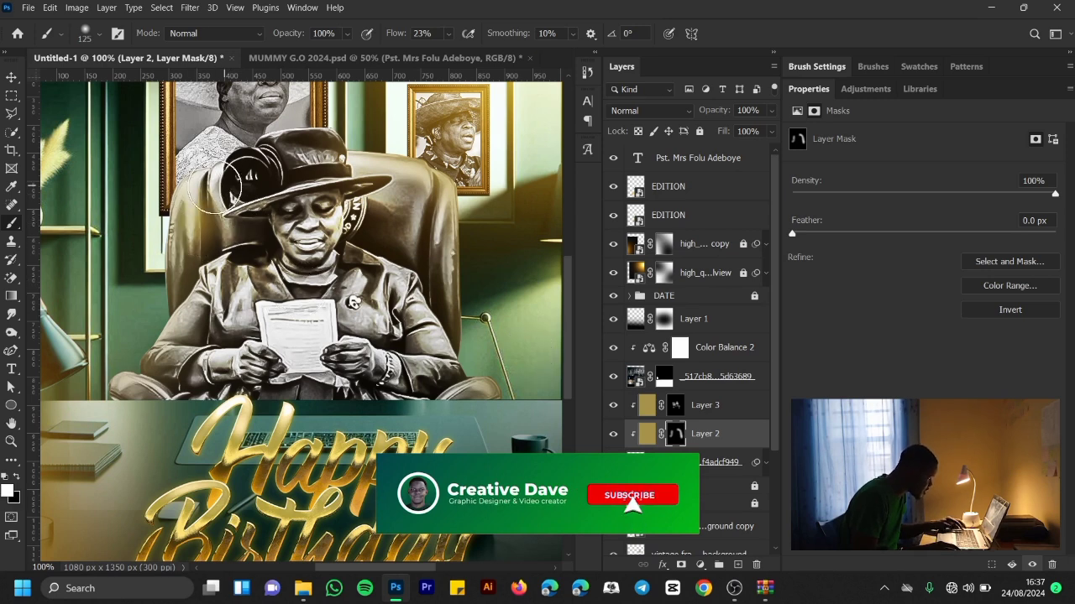
key("ctrl+z")
key("x")
mouse_move(252, 198)
left_mouse_down()
mouse_move(255, 223)
mouse_move(181, 250)
mouse_move(208, 235)
mouse_move(227, 249)
mouse_move(205, 310)
left_mouse_up()
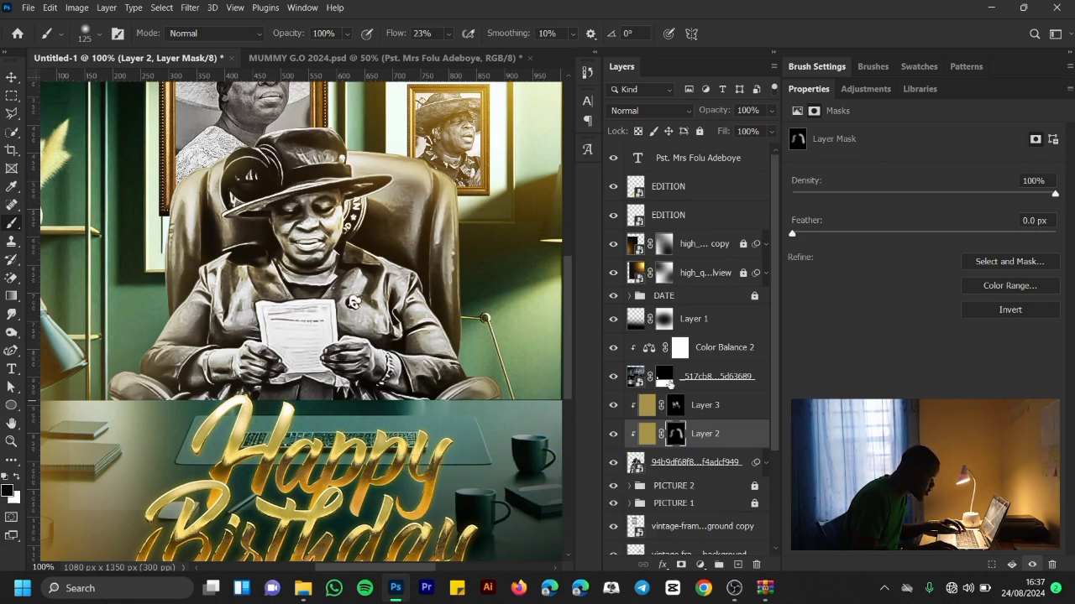
Step: Paint a Color Dodge highlight beneath the hat brim beside the seated woman's face on Layer 3's mask with a white 125 px brush
left_click(675, 406)
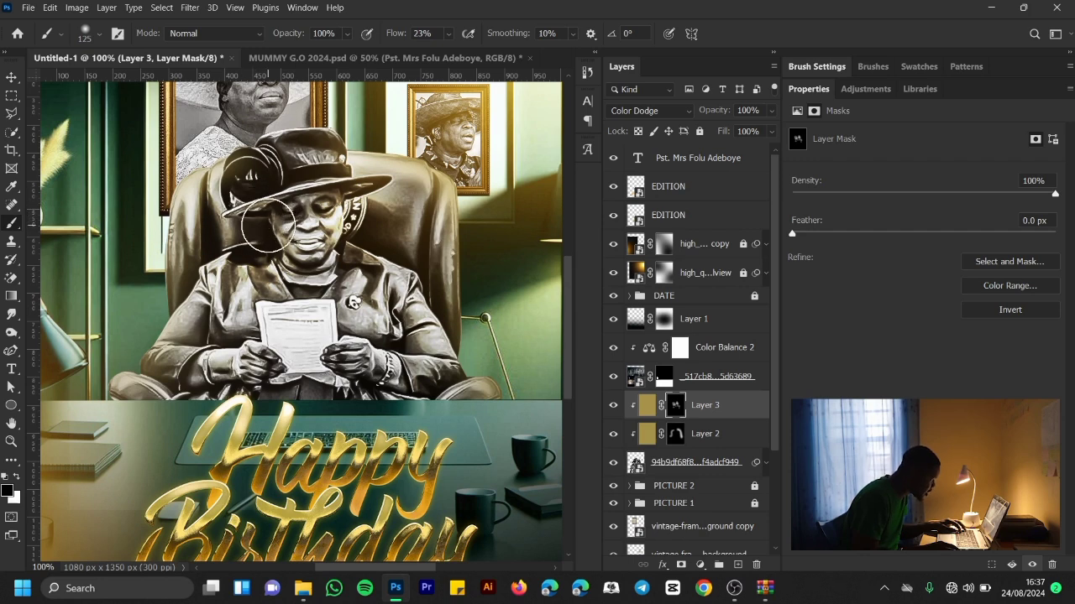
key("x")
left_click_drag(263, 209, 245, 197)
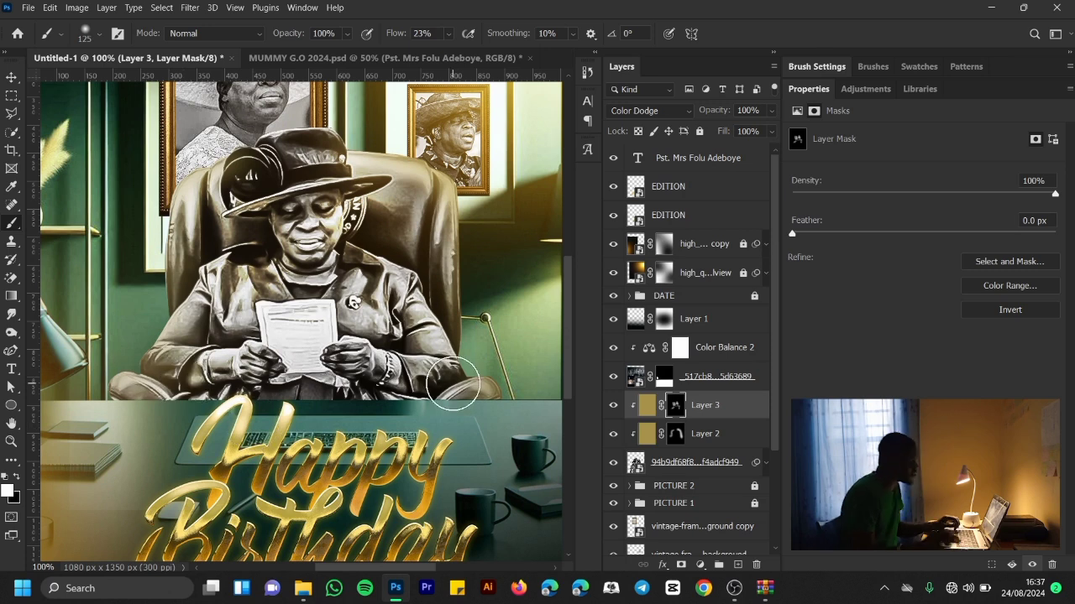
key("ctrl+0")
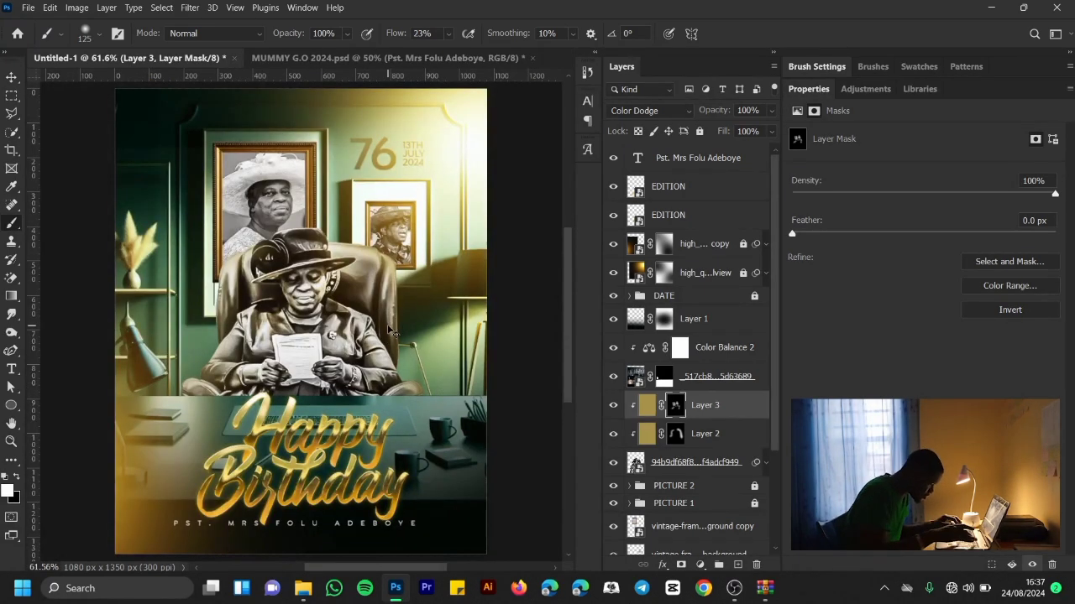
left_click(529, 340)
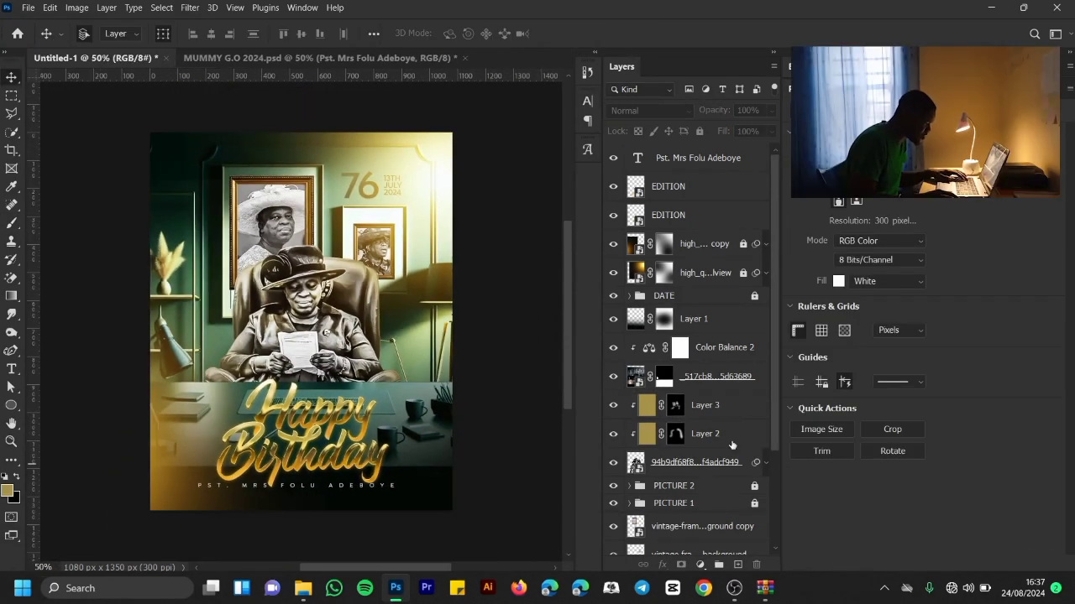
Step: Set Layer 3's Blend If shadow range for the underlying layer to a split 26 / 115
left_click(739, 423)
double_click(738, 418)
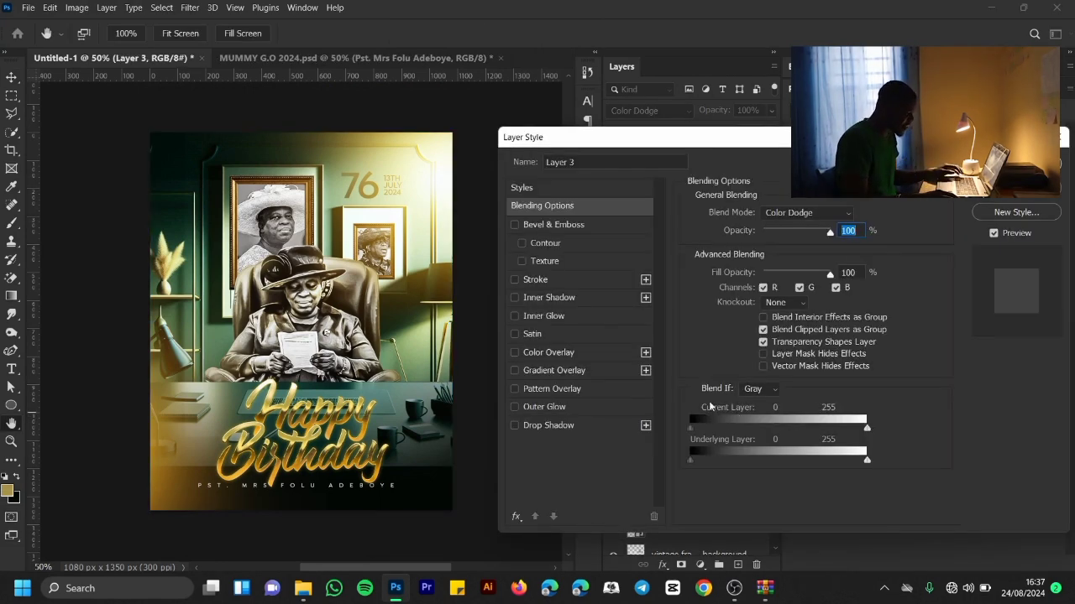
mouse_move(692, 461)
left_mouse_down()
mouse_move(738, 460)
mouse_move(701, 461)
left_mouse_up()
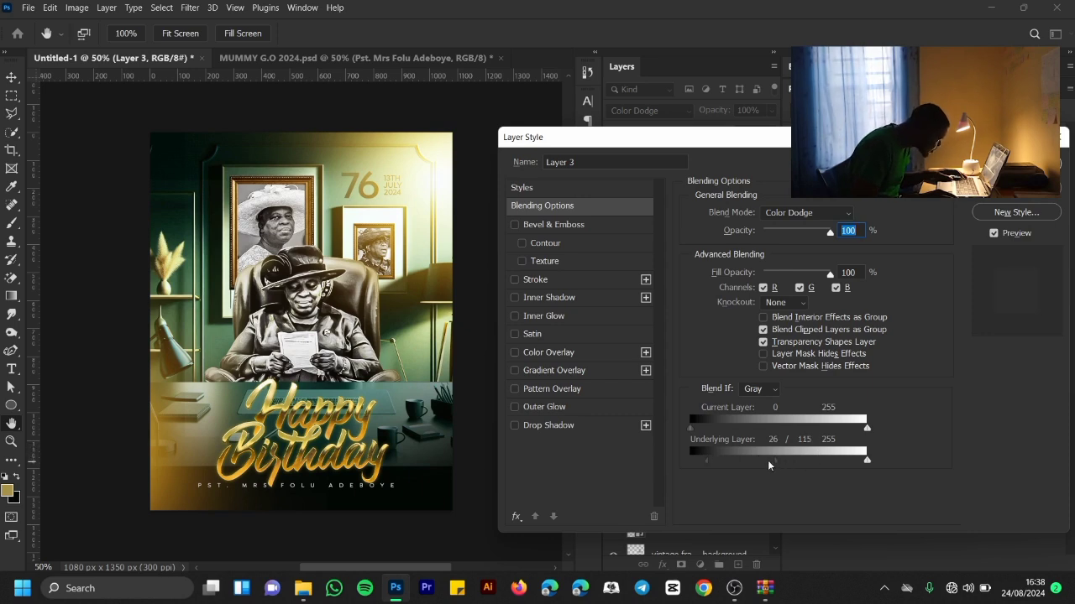
key("Return")
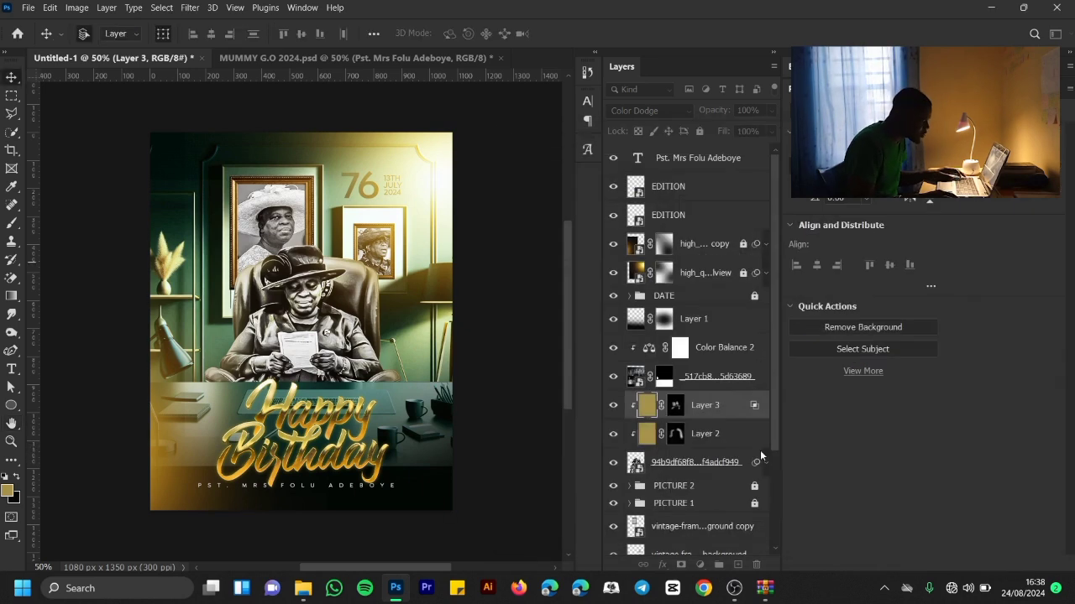
Step: Set Layer 2's Blend If black point for the underlying layer to 53
left_click(736, 446)
double_click(736, 446)
left_click_drag(697, 462, 727, 461)
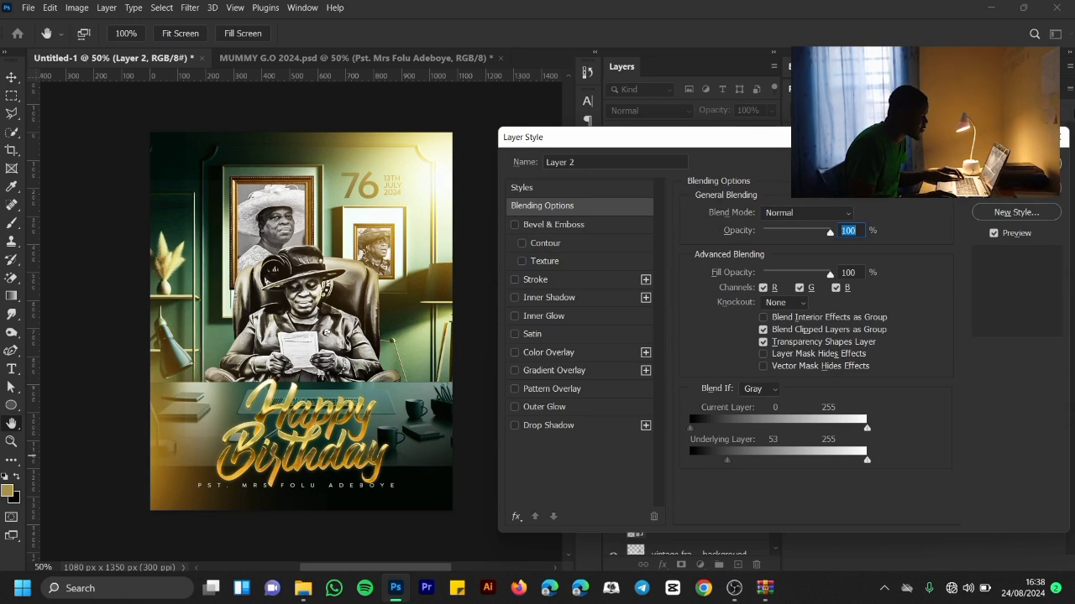
key("Return")
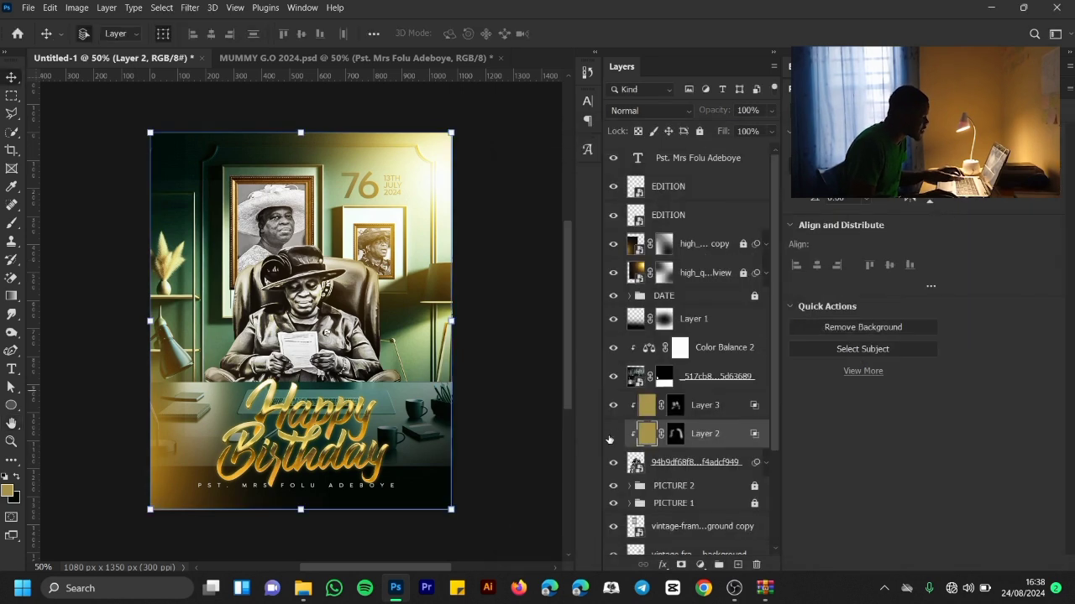
Step: Compare the artwork with Layers 2 and 3 hidden and shown, and set Layer 2's underlying-layer Blend If black point to 10
left_click(613, 433)
left_click(613, 405)
left_click(613, 434)
left_click(613, 405)
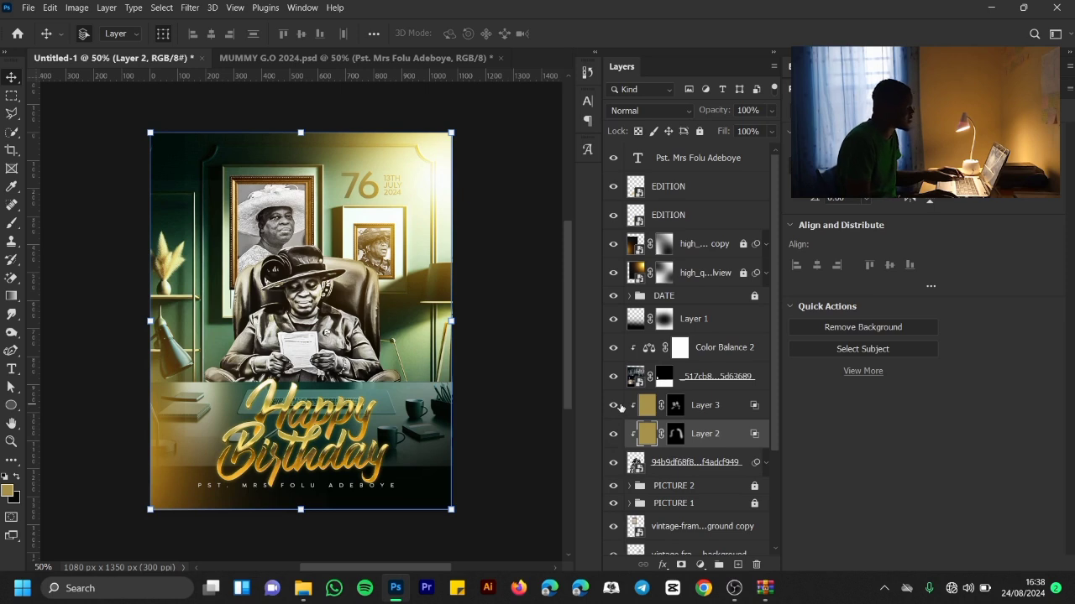
double_click(758, 438)
left_click_drag(727, 461, 697, 459)
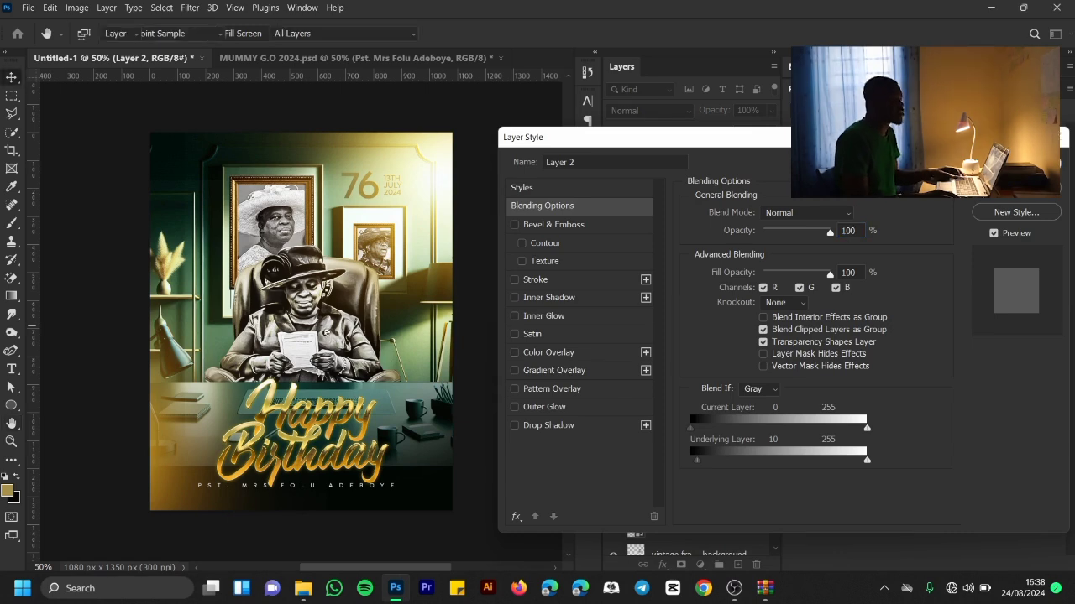
key("Return")
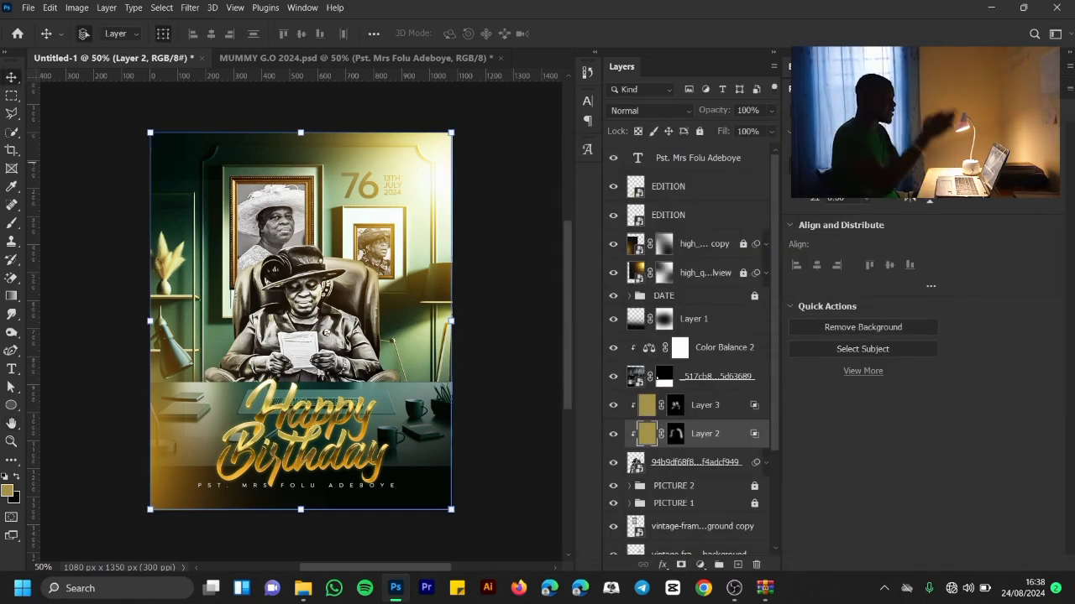